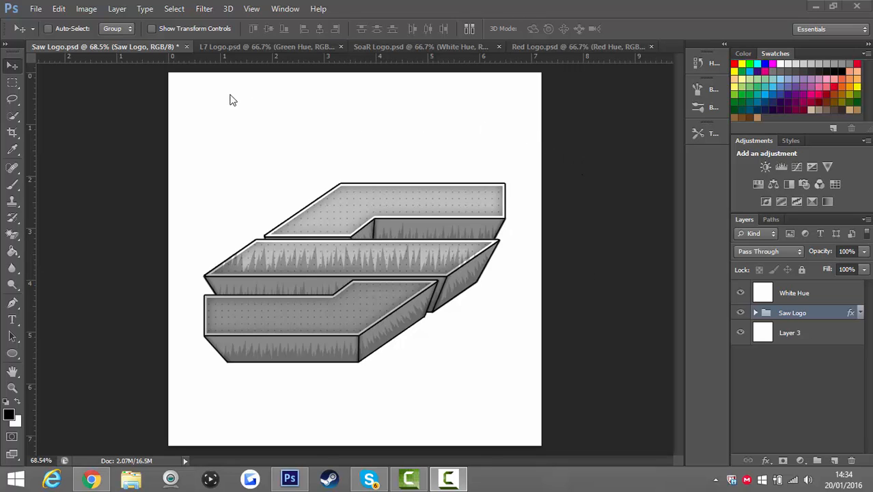
Step: Review the L7, SoaR and Red logo documents and close all three, keeping Saw Logo.psd open
click(224, 49)
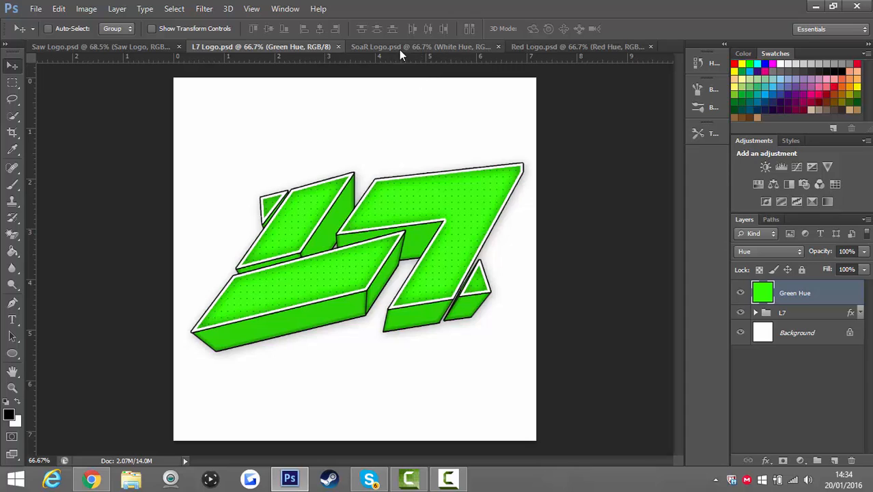
click(371, 46)
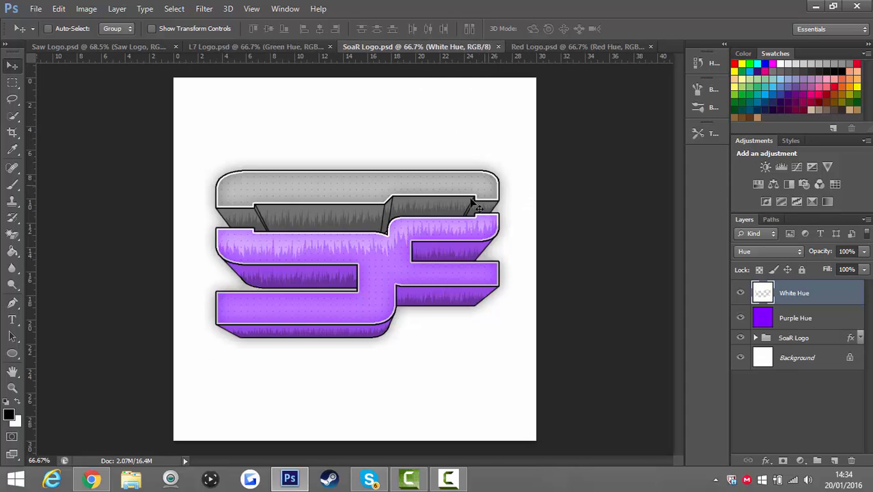
click(546, 47)
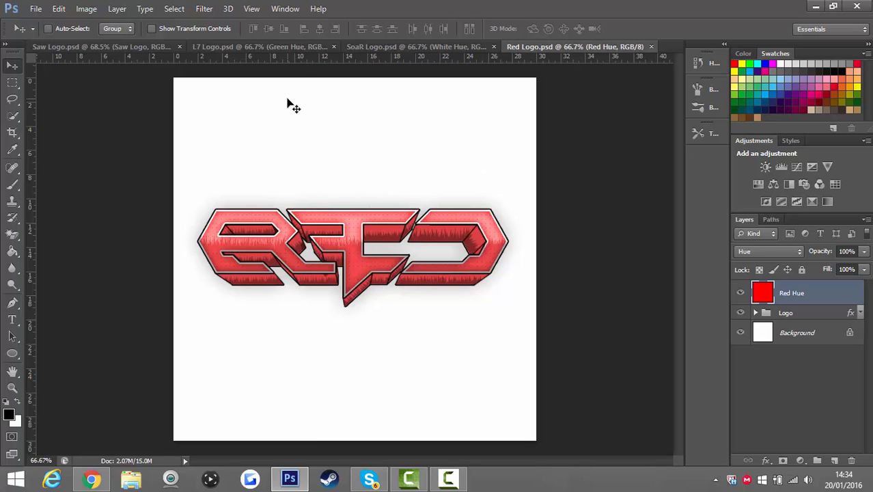
click(118, 51)
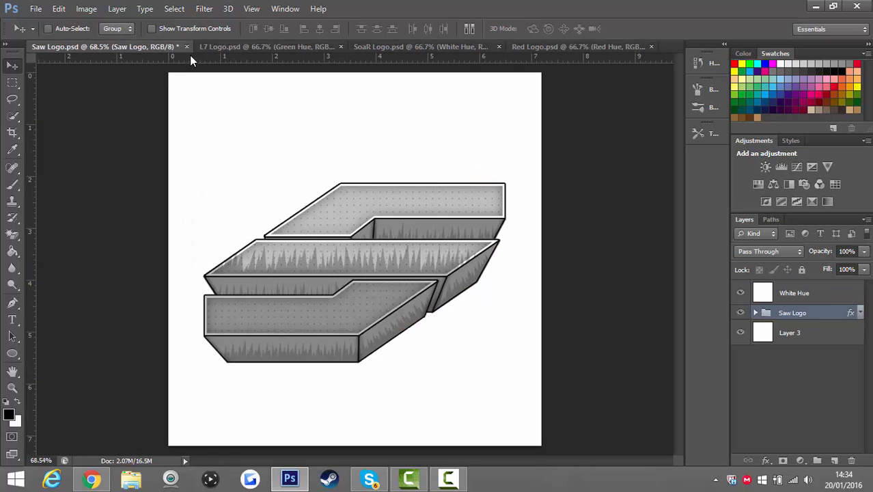
click(341, 46)
click(354, 46)
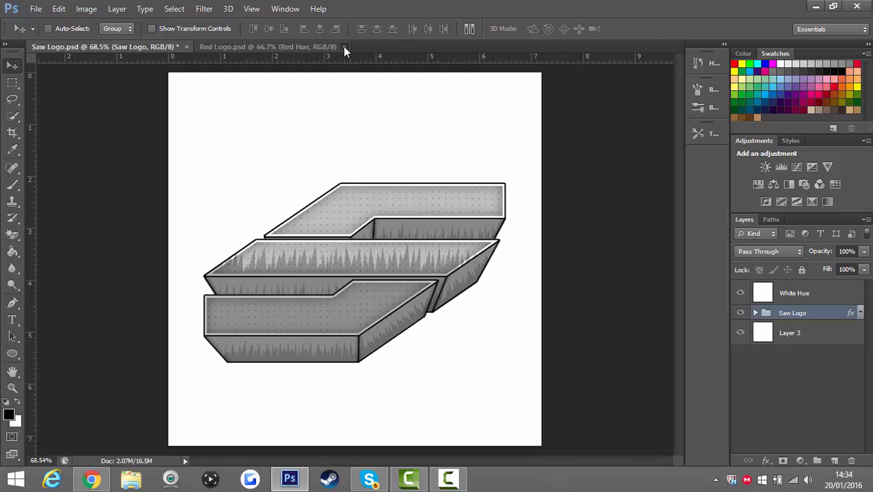
click(344, 47)
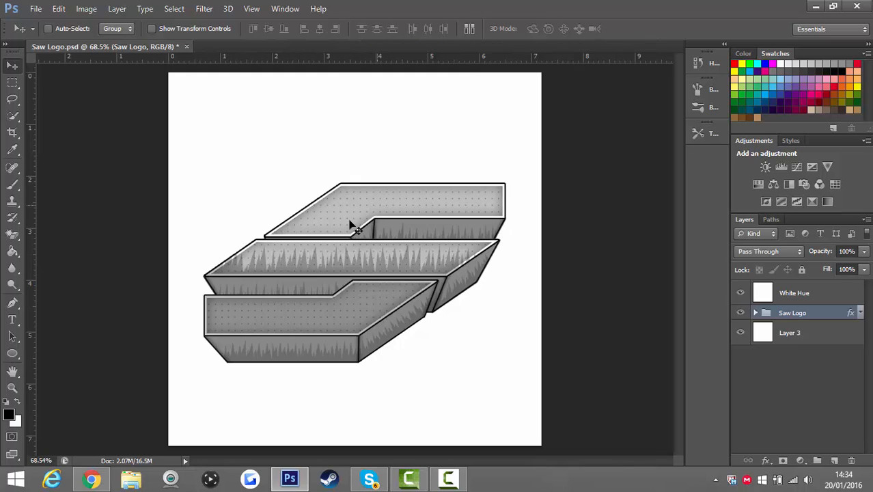
click(12, 387)
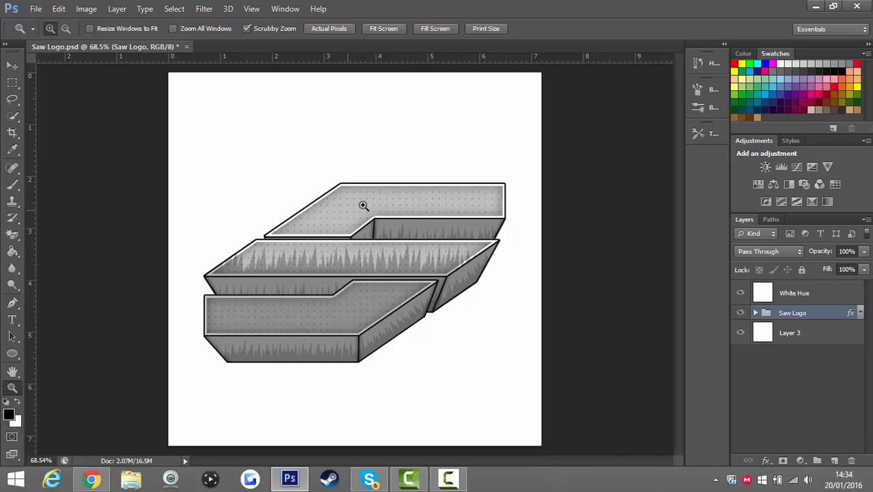
mouse_move(347, 208)
mouse_down()
mouse_move(460, 165)
mouse_move(417, 164)
mouse_move(350, 195)
mouse_move(372, 194)
mouse_move(407, 167)
mouse_move(441, 162)
mouse_move(411, 165)
mouse_move(351, 197)
mouse_up()
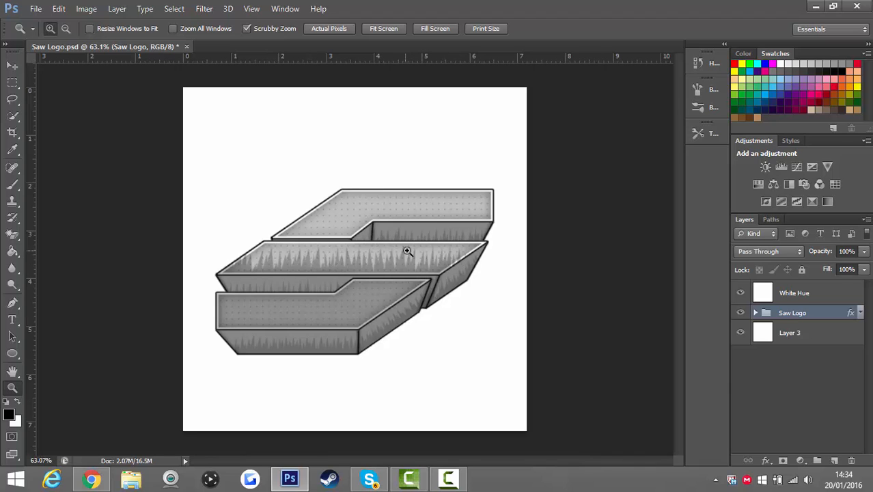
click(12, 65)
Step: Create a new 500 × 500 pixel RGB document at 300 pixels/centimeter with transparent background contents
click(37, 9)
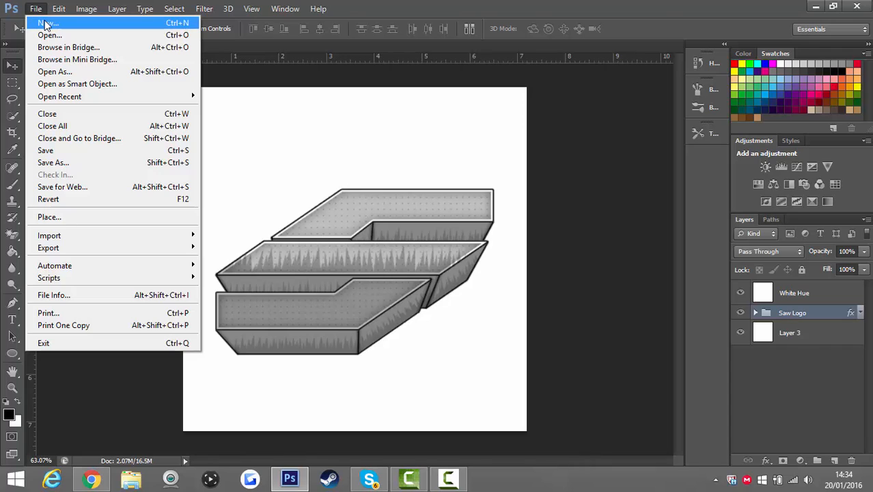
click(46, 24)
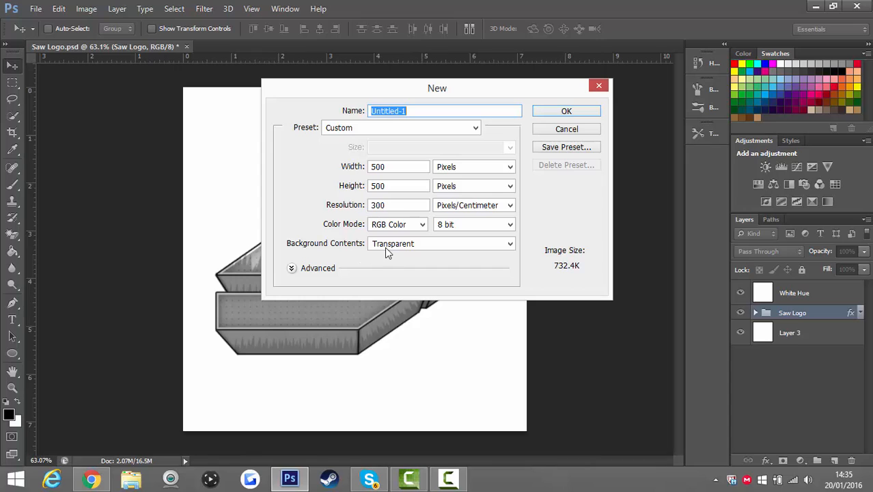
click(557, 111)
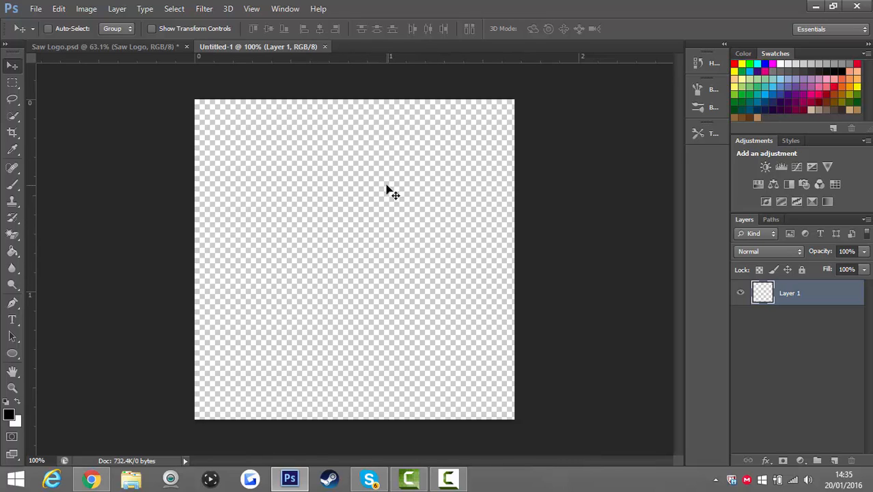
click(12, 184)
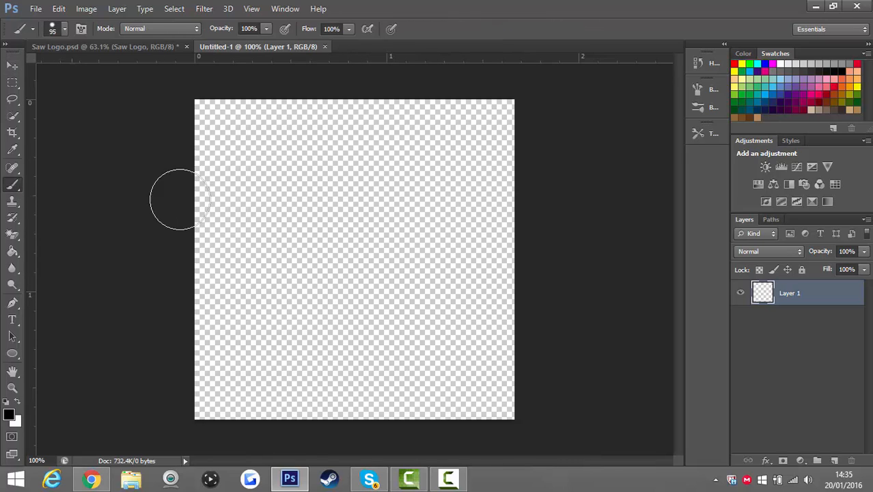
mouse_move(296, 195)
mouse_down()
mouse_move(427, 245)
mouse_move(408, 205)
mouse_move(370, 254)
mouse_move(331, 224)
mouse_move(353, 224)
mouse_move(437, 179)
mouse_up()
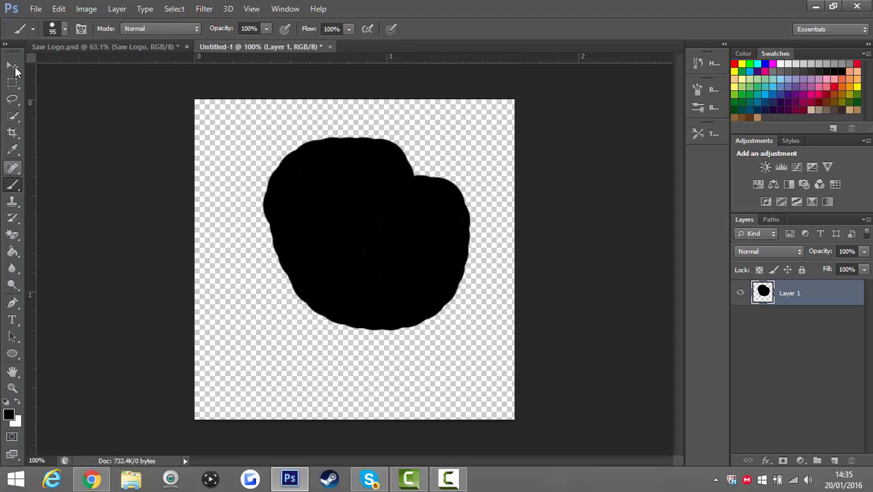
key(ctrl+z)
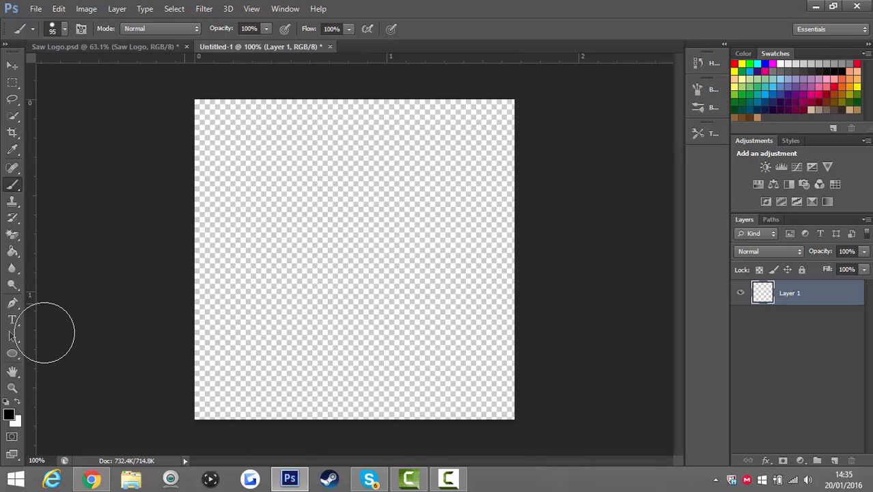
Step: Create a black 100 × 100 px circle on the canvas with the Ellipse tool
key(u)
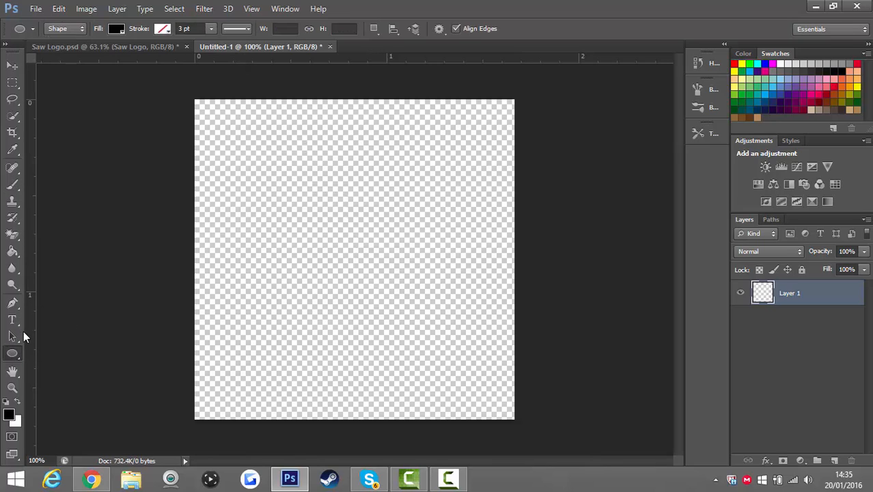
right_click(13, 357)
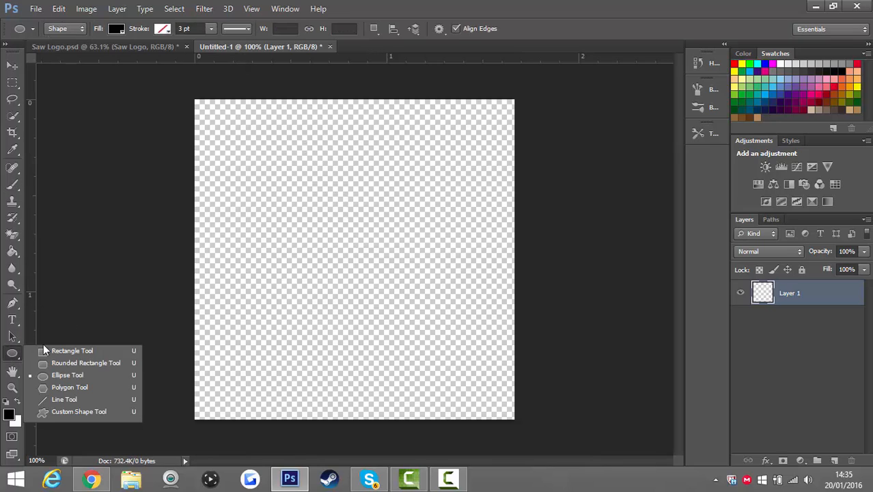
click(85, 375)
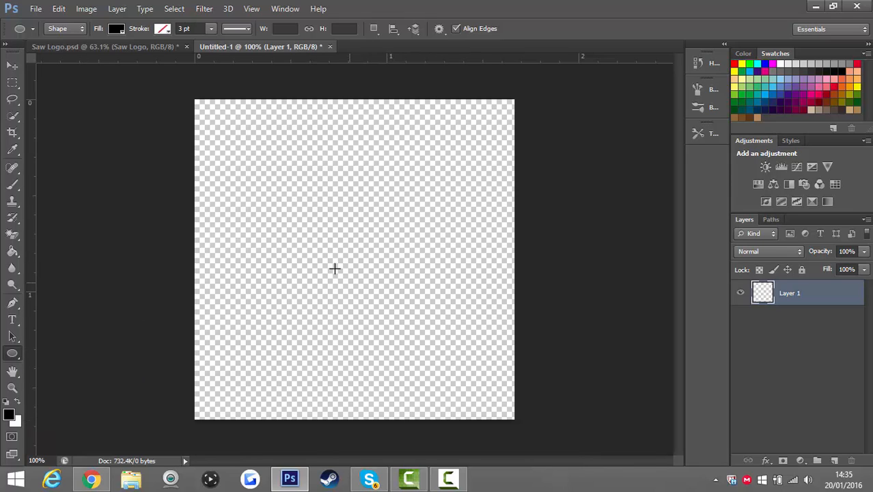
click(360, 221)
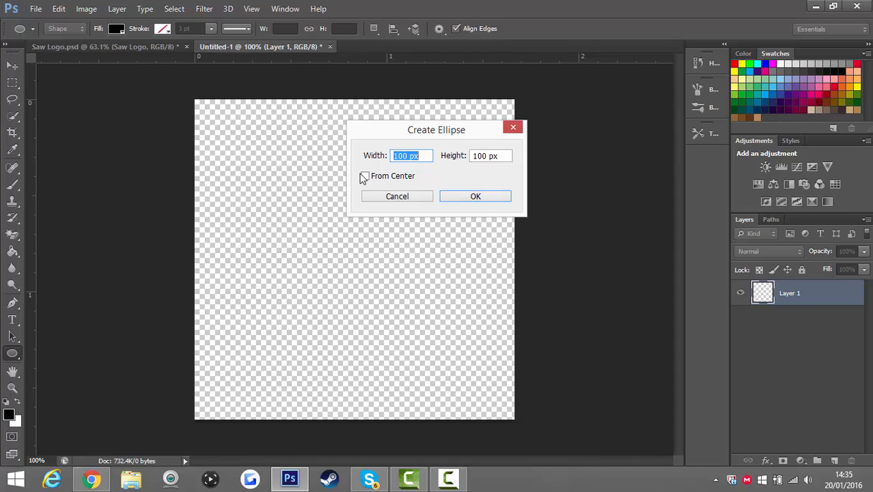
click(465, 197)
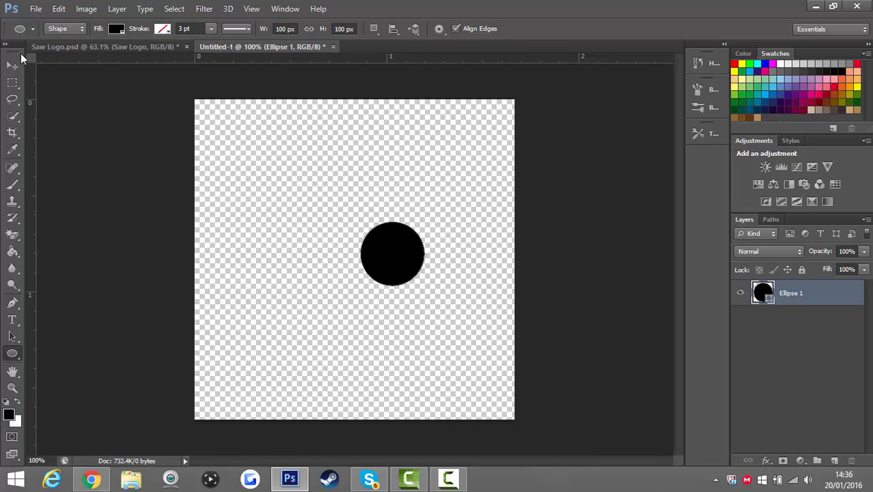
Step: Move the circle into the canvas's upper-left corner and nudge it a few pixels down and right to leave a small margin
click(12, 64)
drag(407, 261, 260, 153)
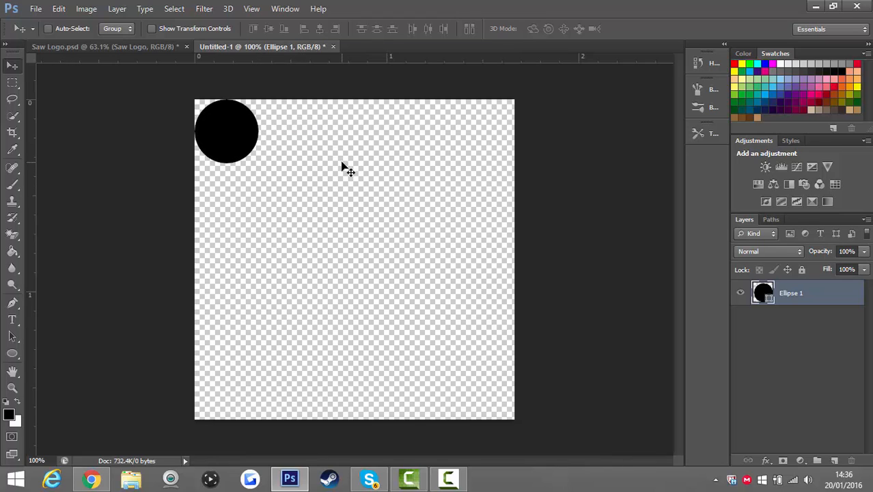
key(Down)
key(Down)
key(Down)
key(Down)
key(Down)
key(Right)
key(Right)
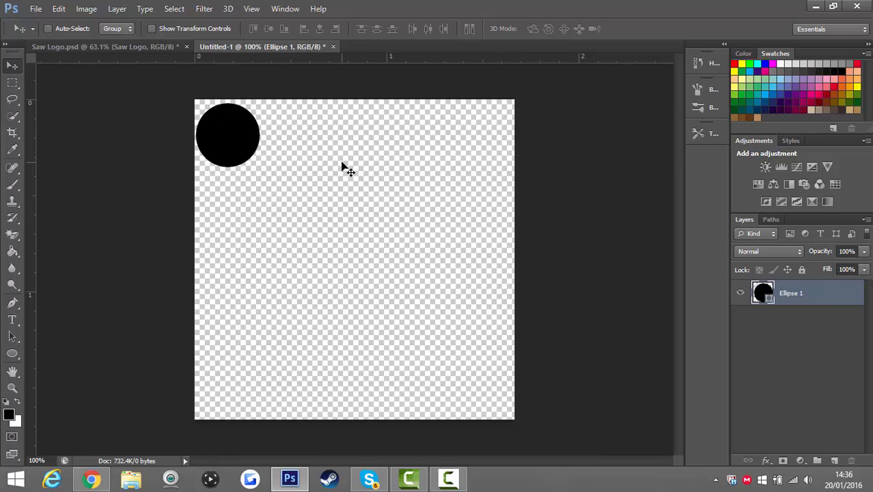
key(Right)
key(Right)
key(Right)
key(Right)
key(Right)
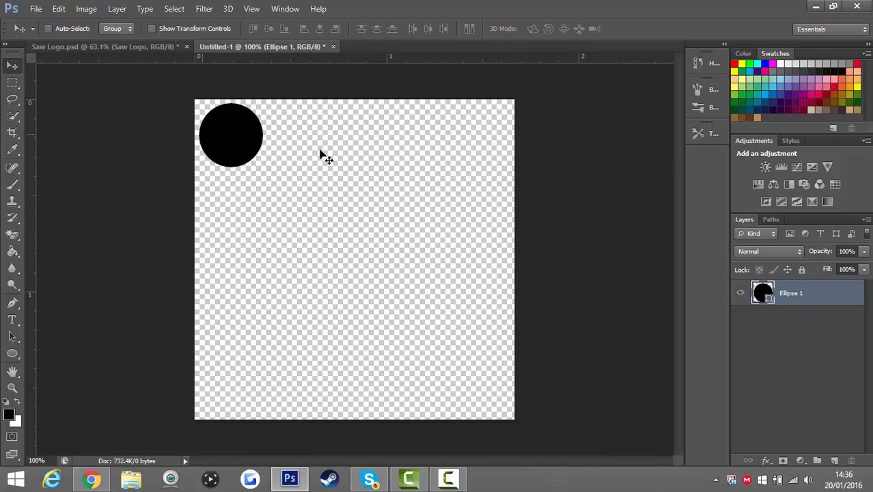
Step: Define the circle canvas as a pattern named Tutorial and close the document without saving it
click(58, 9)
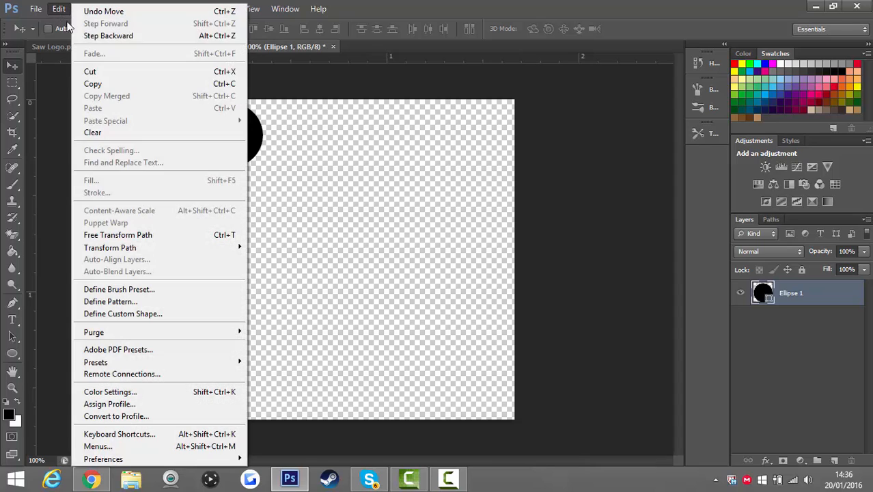
click(141, 302)
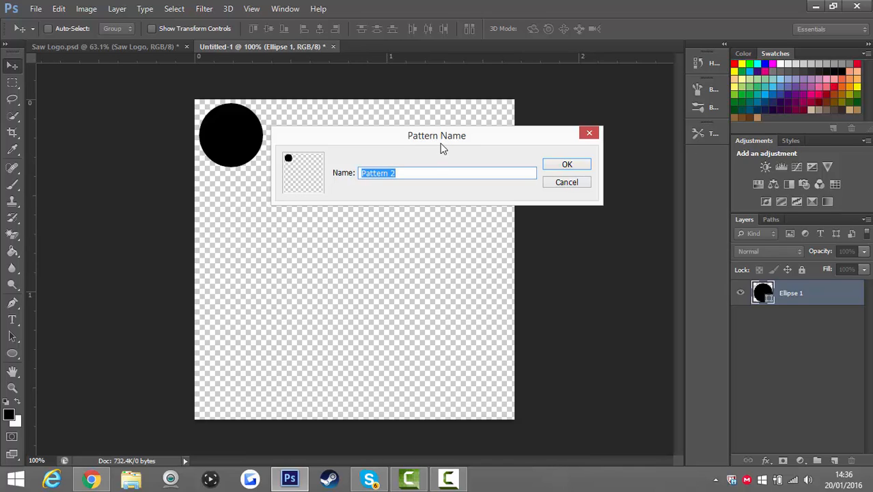
text(Tutorial)
key(Return)
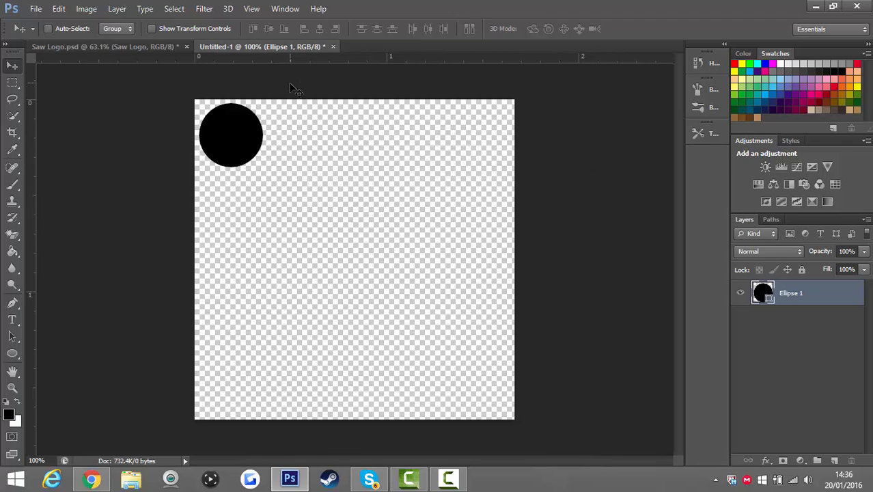
click(333, 47)
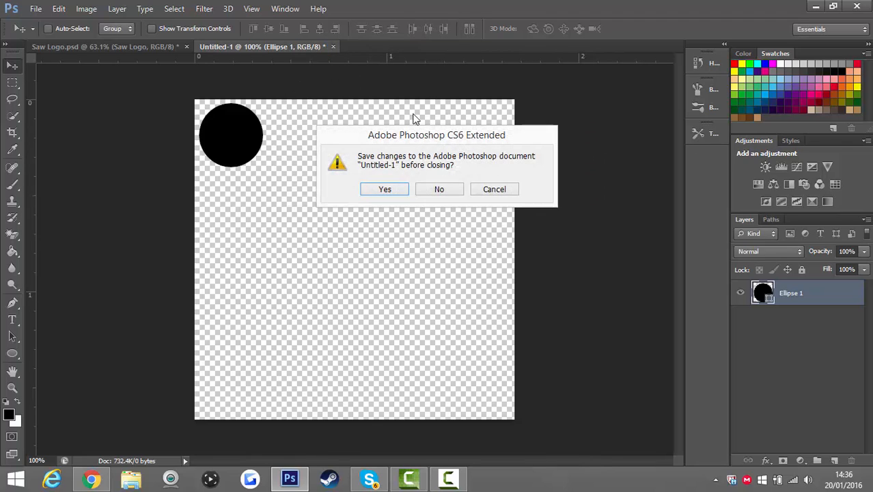
click(439, 191)
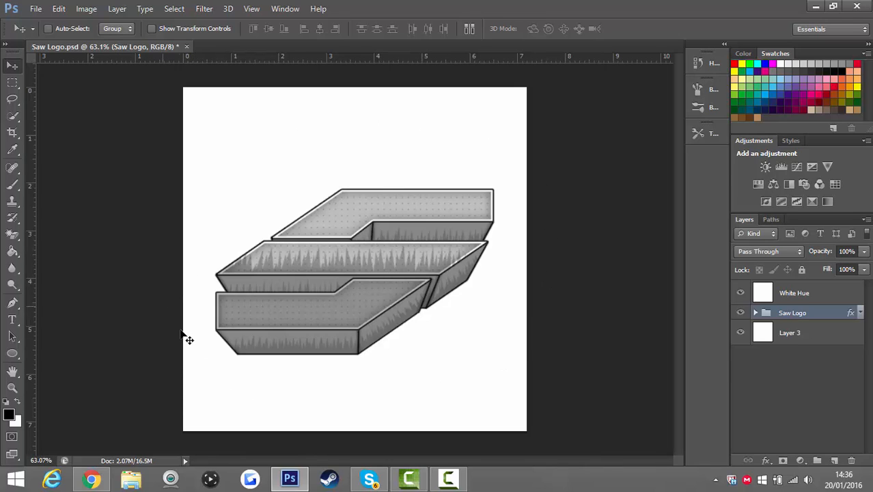
Step: Create a new 850 × 850 pixel document at 300 pixels/inch with white background contents
click(36, 8)
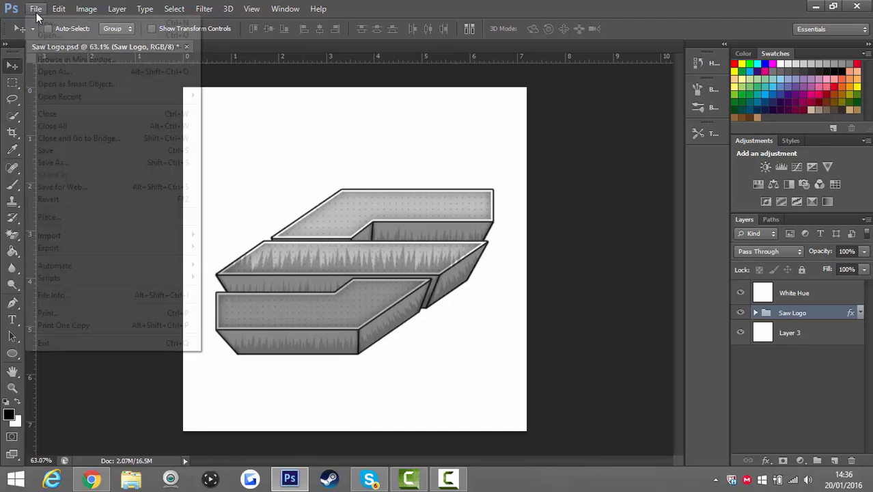
click(24, 23)
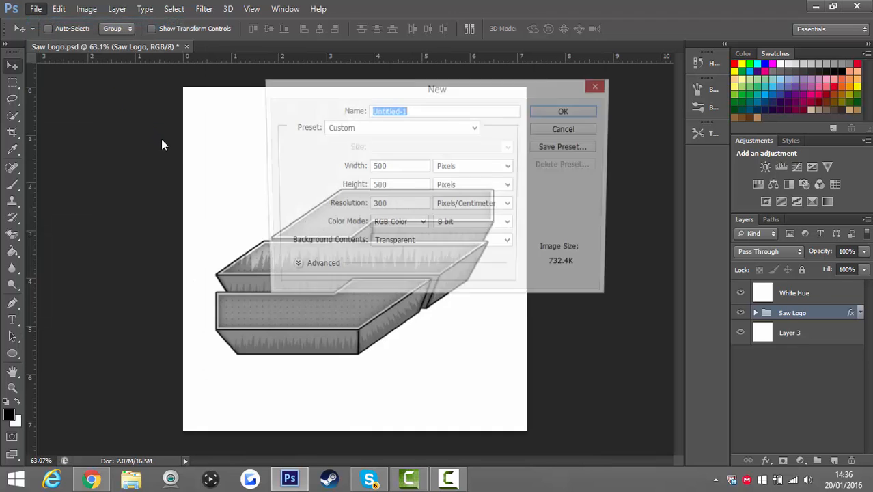
drag(405, 166, 315, 160)
text(850)
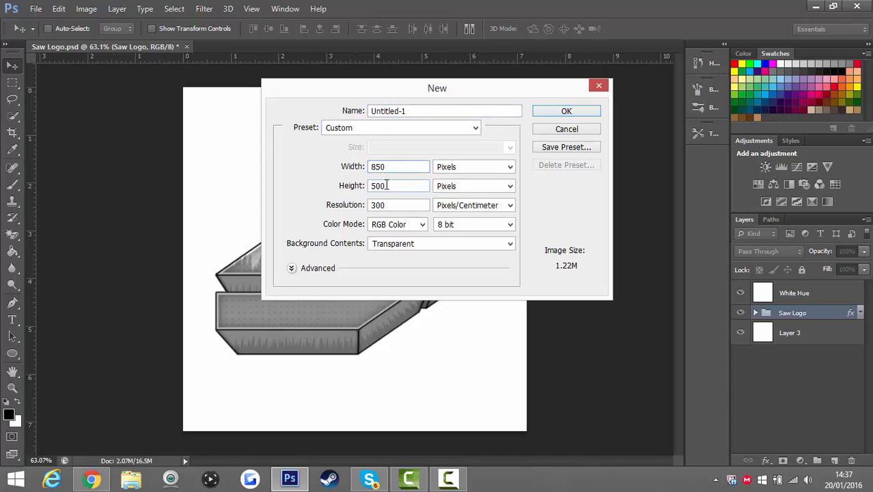
drag(386, 185, 372, 162)
text(850)
click(438, 208)
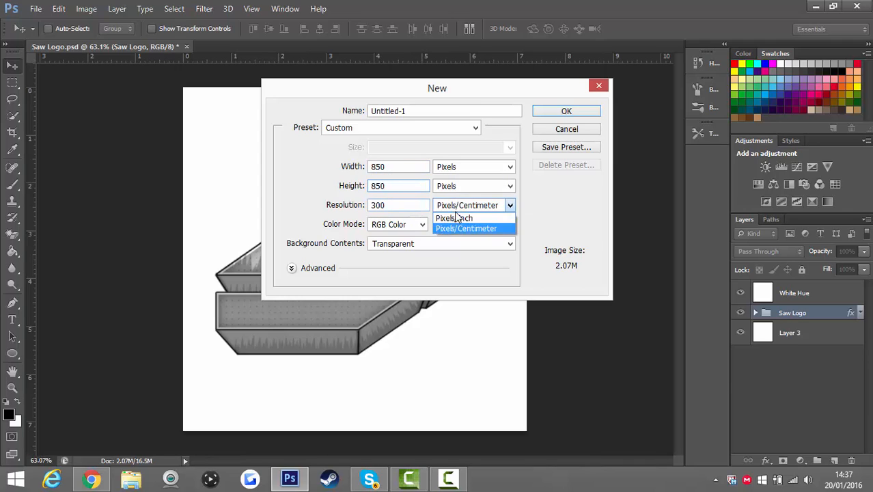
click(412, 209)
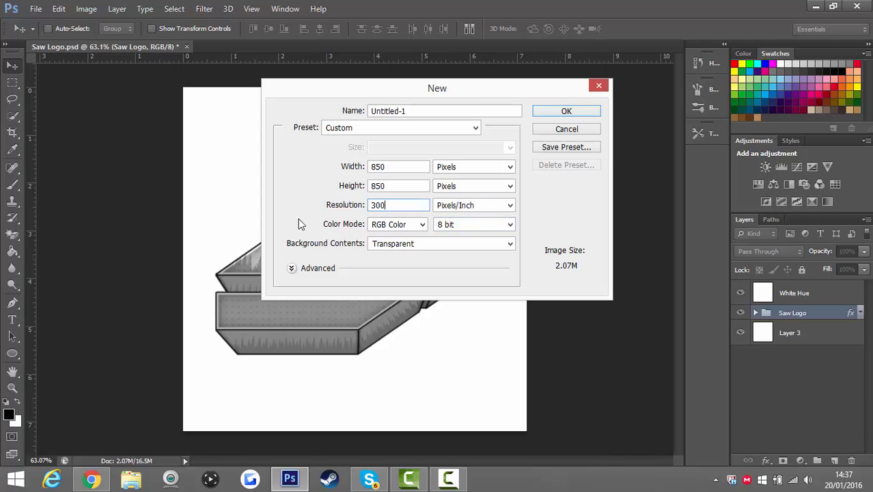
click(391, 247)
click(406, 257)
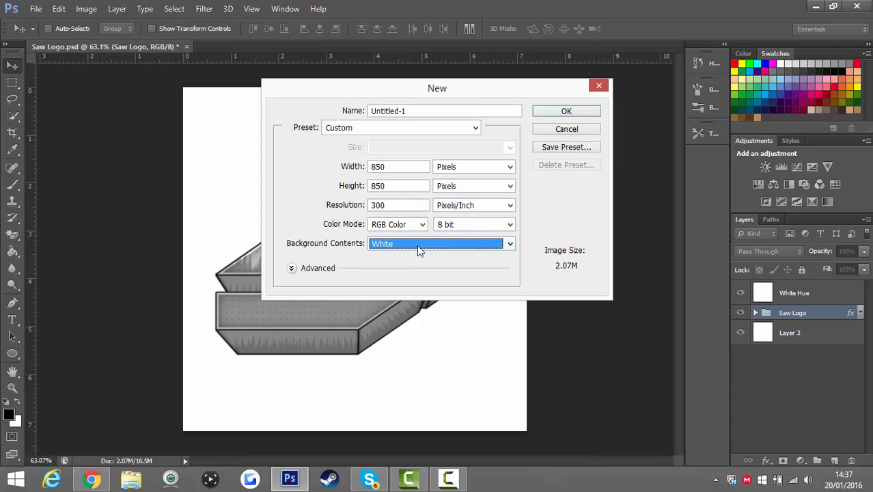
click(566, 111)
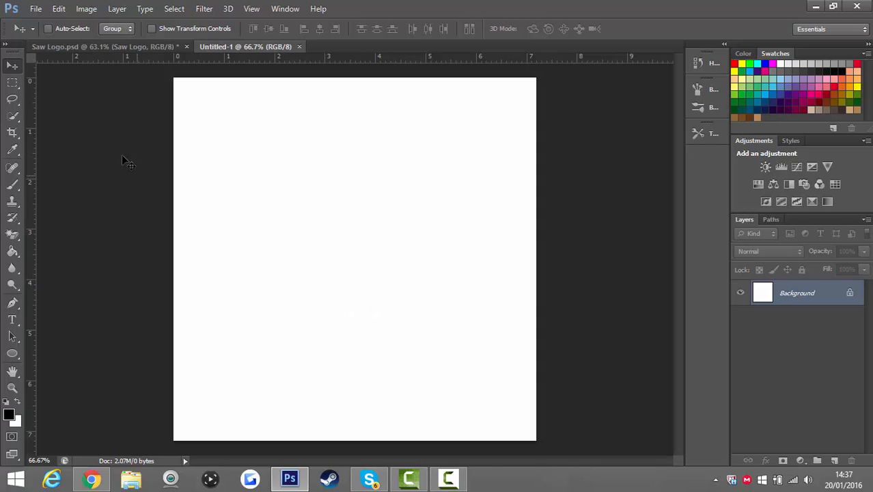
Step: Place Saw 2D Logo.png from the Logo folder in the Pictures library into the new document
click(38, 10)
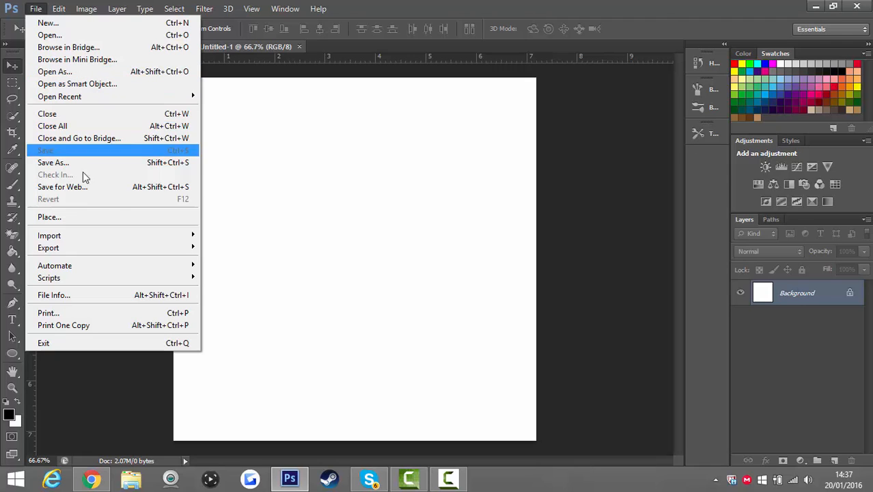
click(81, 217)
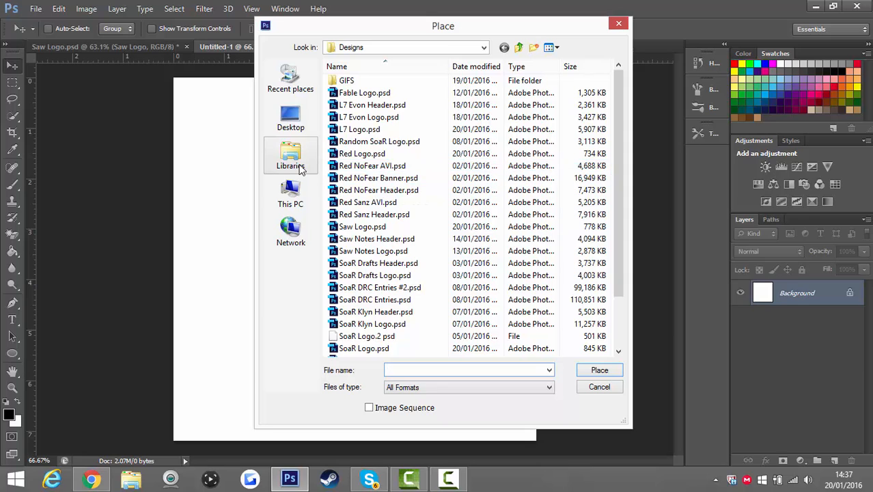
click(296, 171)
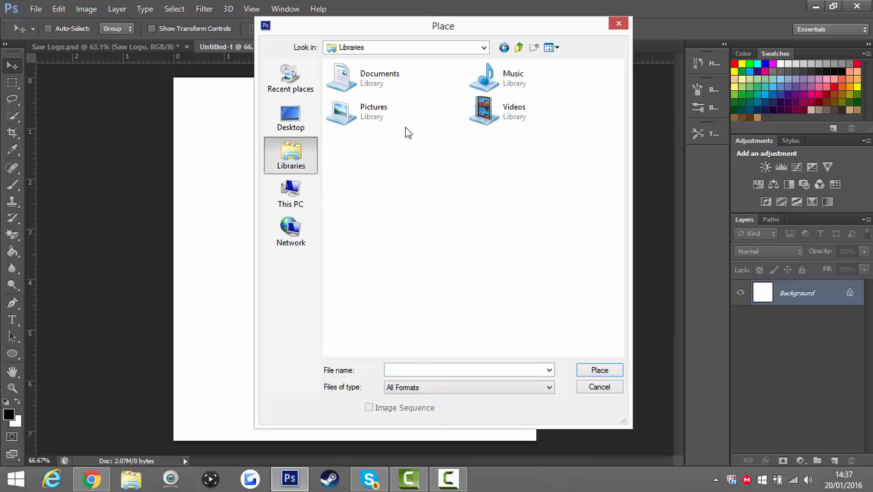
double_click(407, 129)
double_click(358, 188)
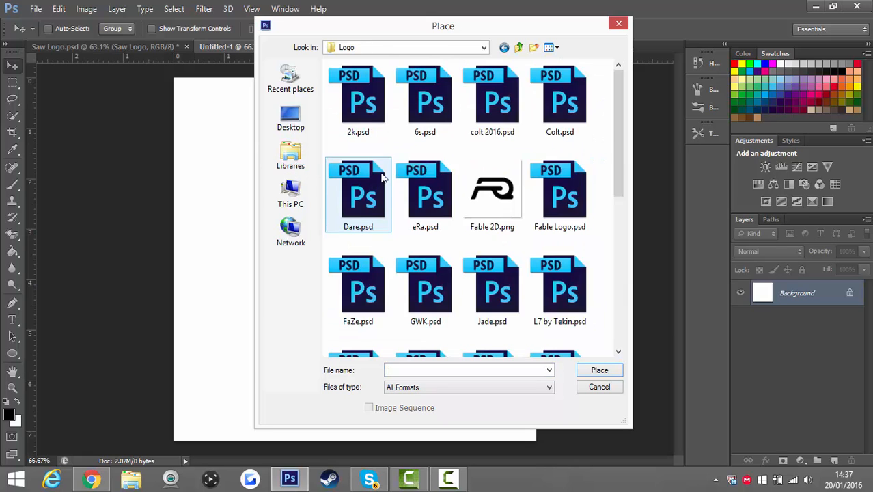
scroll(505, 184, down, 3)
scroll(515, 179, down, 3)
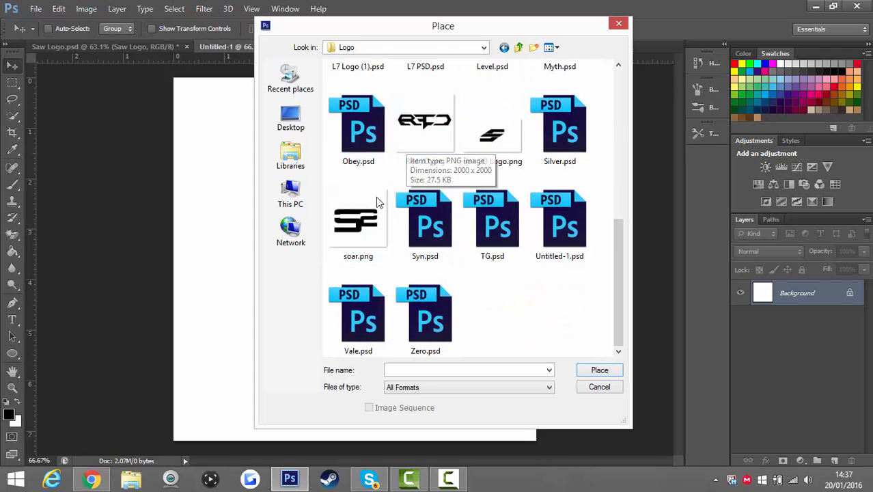
scroll(492, 147, up, 3)
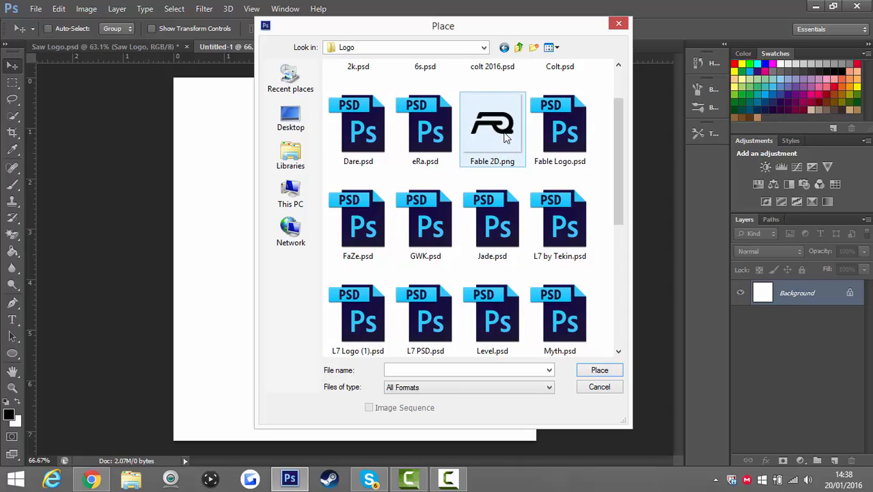
scroll(505, 137, down, 3)
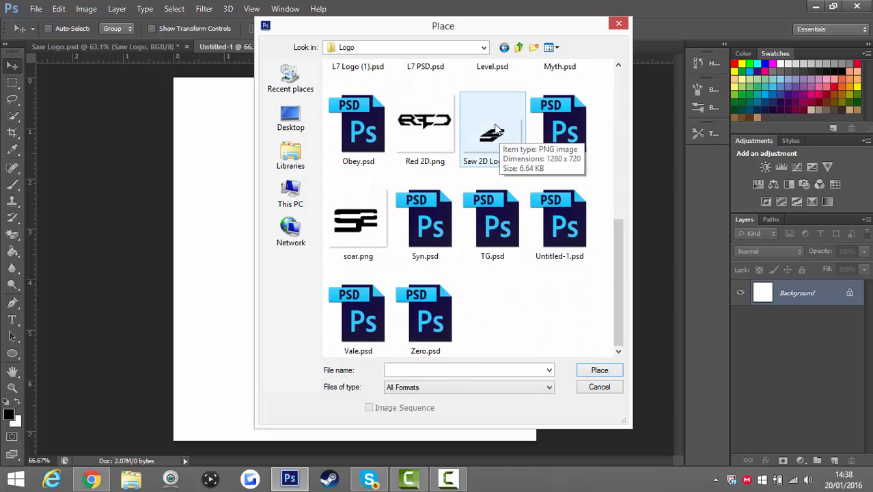
double_click(504, 137)
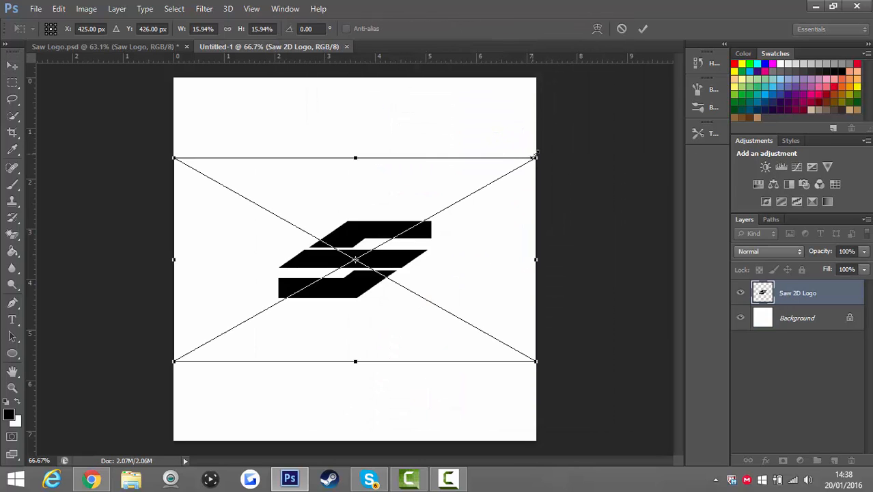
Step: Enlarge the placed logo proportionally around its centre to about 28.5% and rasterize its layer
drag(534, 156, 690, 84)
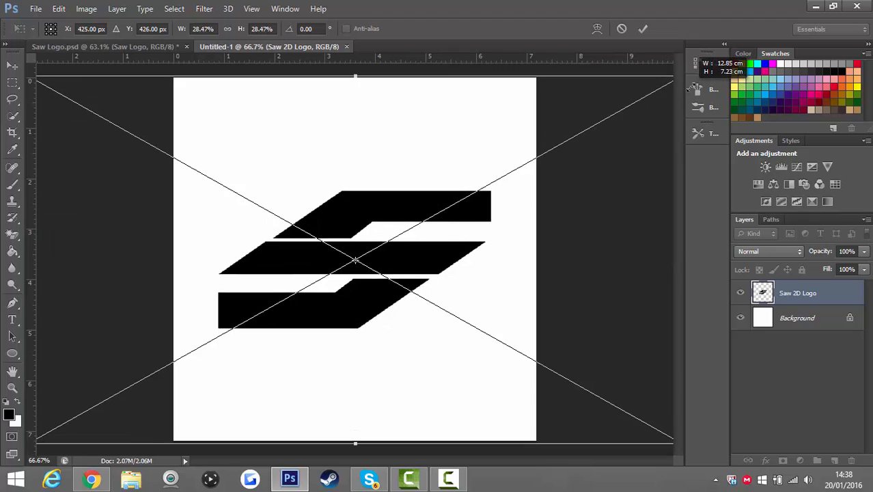
key(Return)
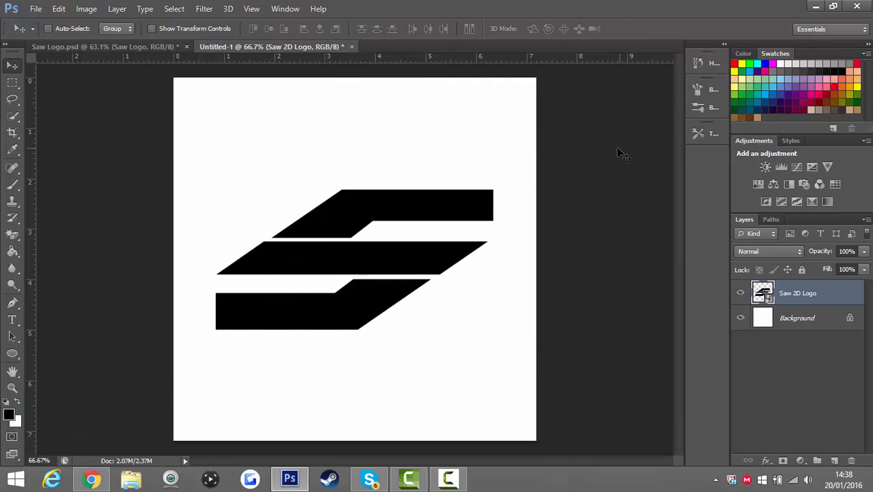
right_click(859, 309)
click(631, 177)
Step: Apply an orange Color Overlay at 100% opacity to the Saw 2D Logo layer and rasterize the layer style
double_click(836, 284)
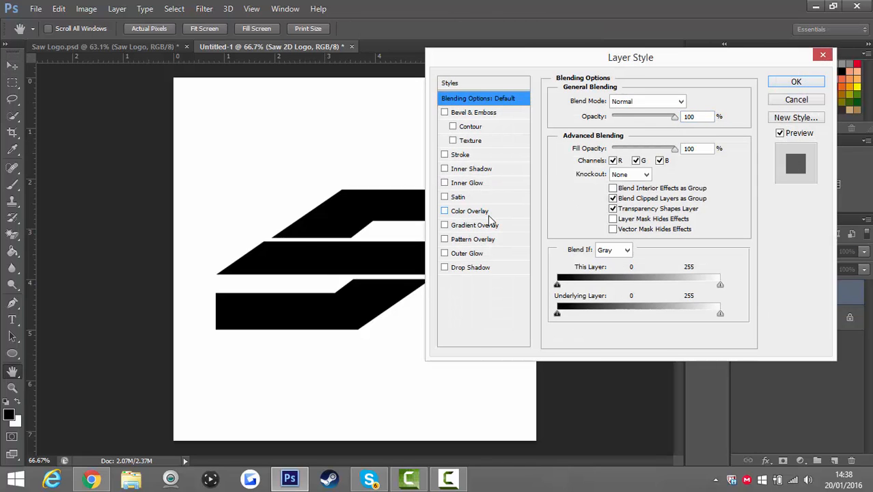
click(488, 213)
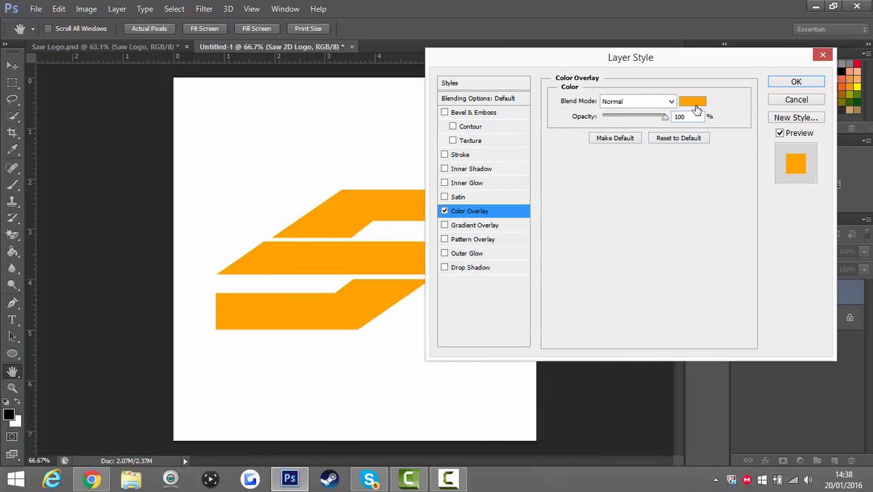
click(794, 81)
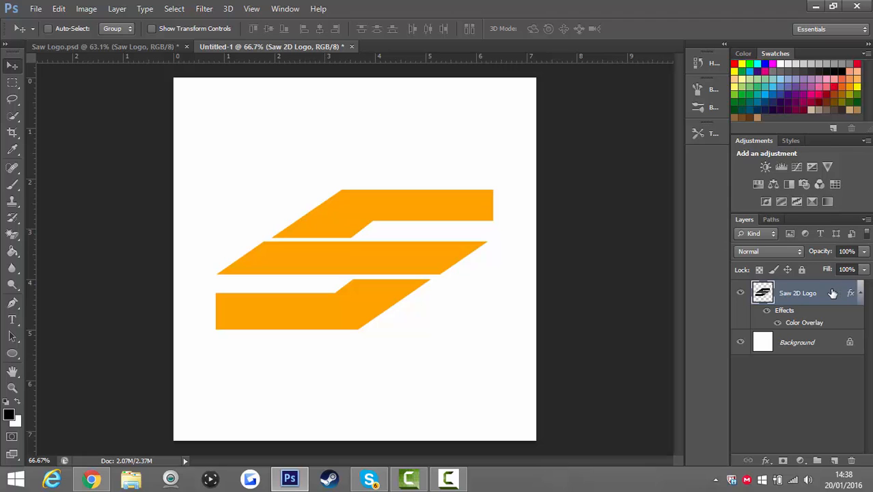
right_click(832, 293)
click(597, 164)
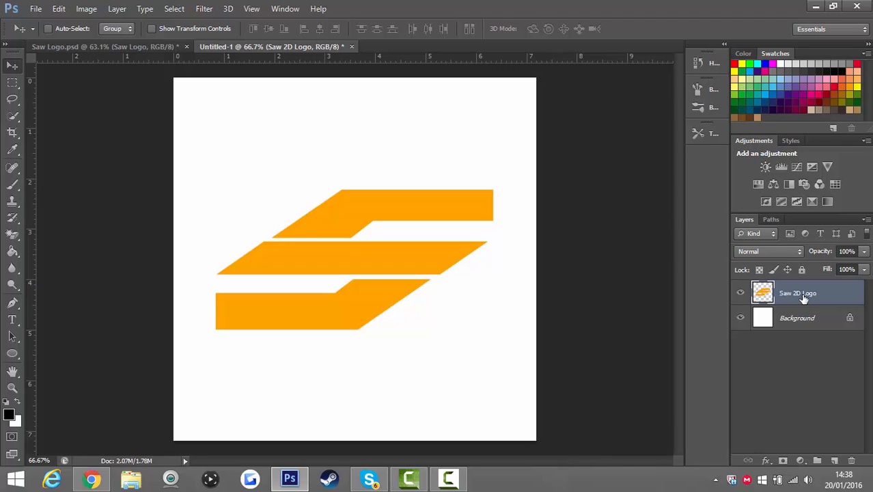
Step: Duplicate the Saw 2D Logo layer and place the copy directly beneath the original in the layer order
right_click(836, 297)
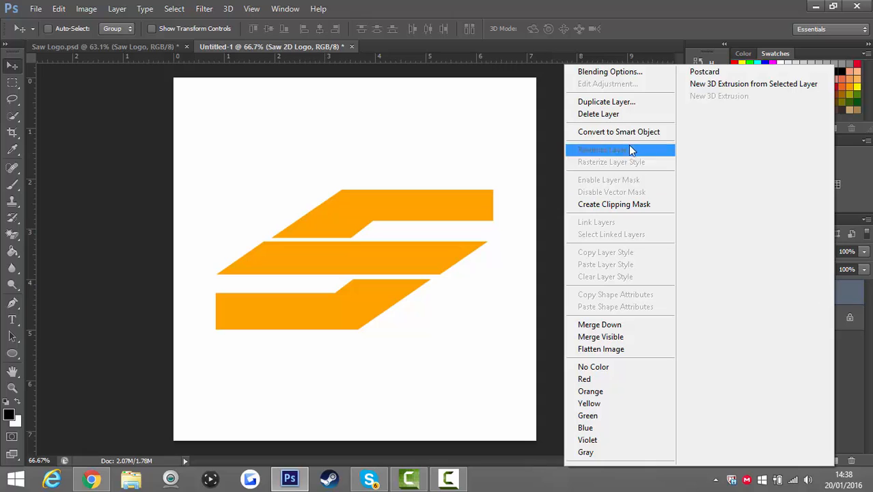
click(589, 104)
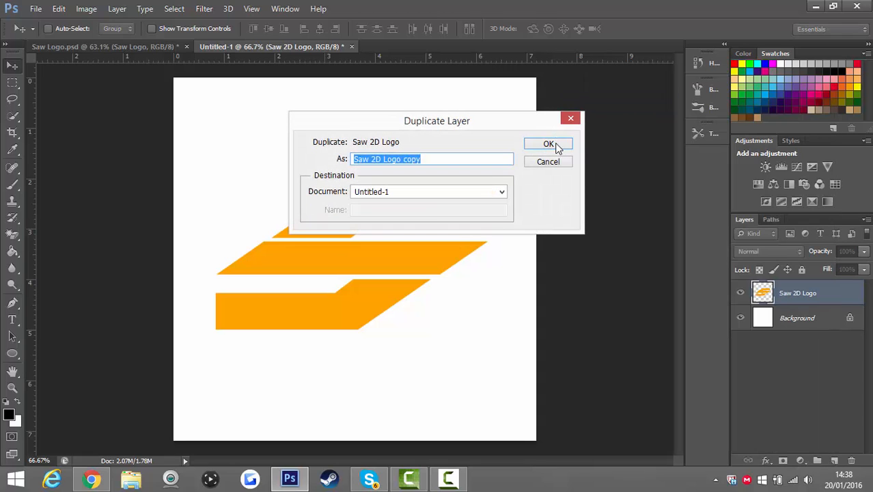
click(553, 144)
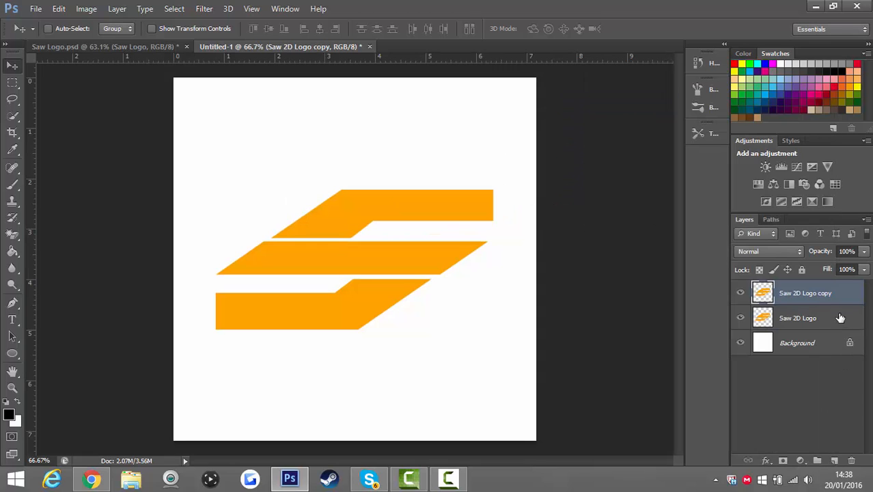
drag(848, 295, 835, 461)
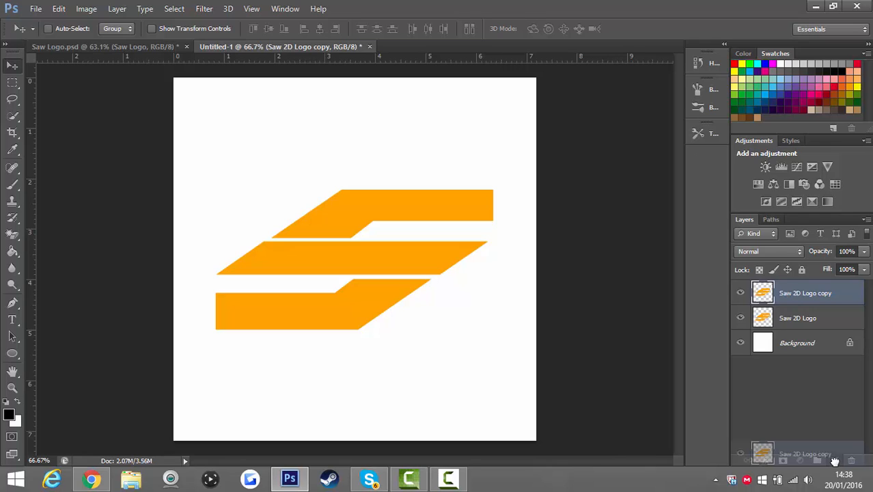
drag(833, 461, 833, 320)
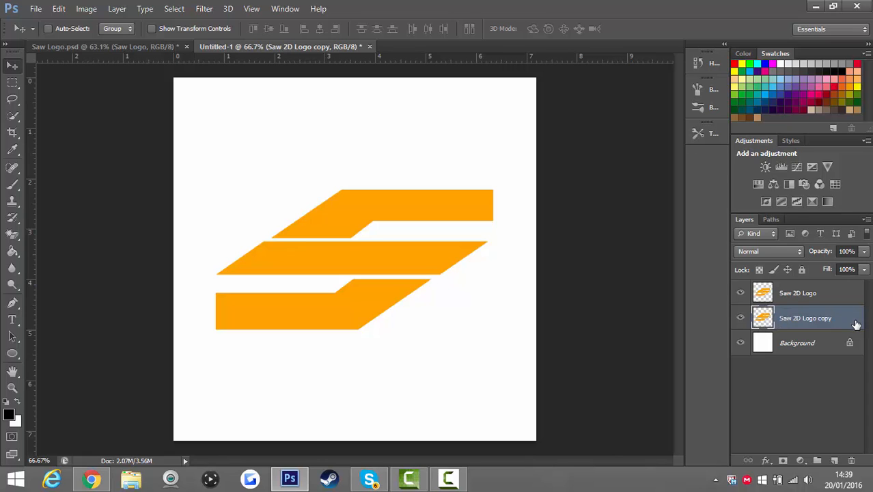
Step: Apply a red (ff0000) Color Overlay to the Saw 2D Logo copy layer and rasterize the layer style
double_click(809, 316)
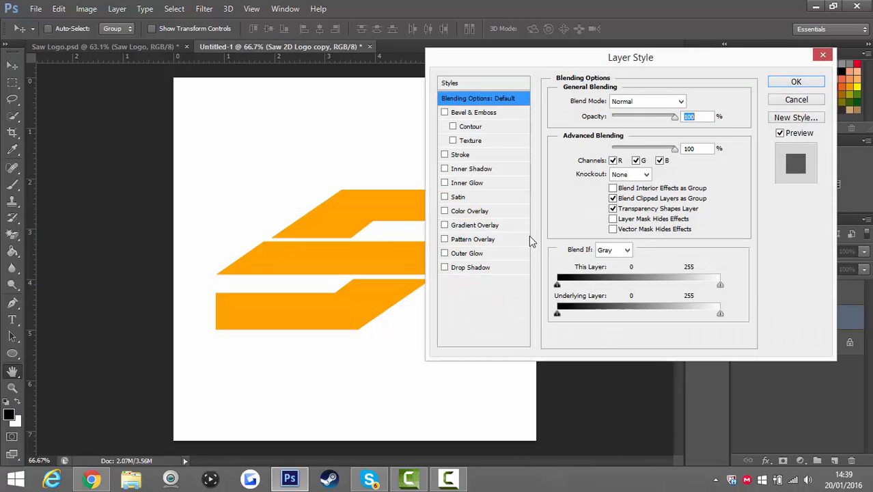
click(468, 212)
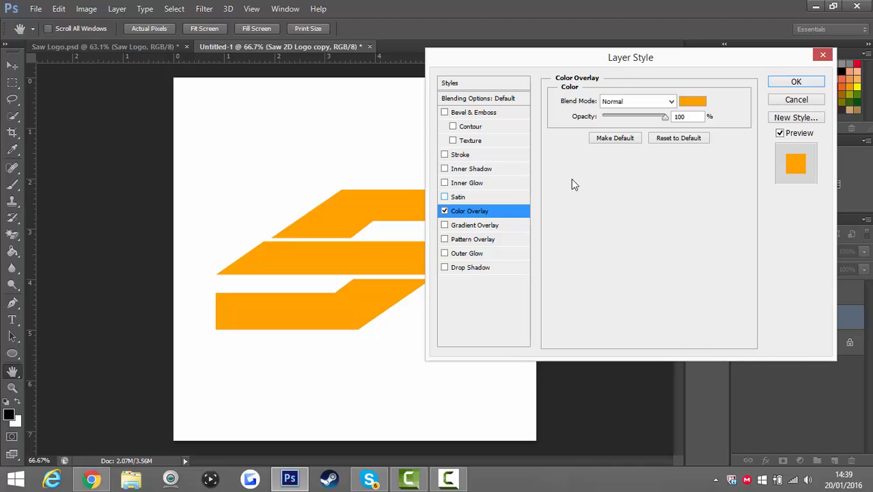
click(691, 101)
drag(648, 208, 648, 274)
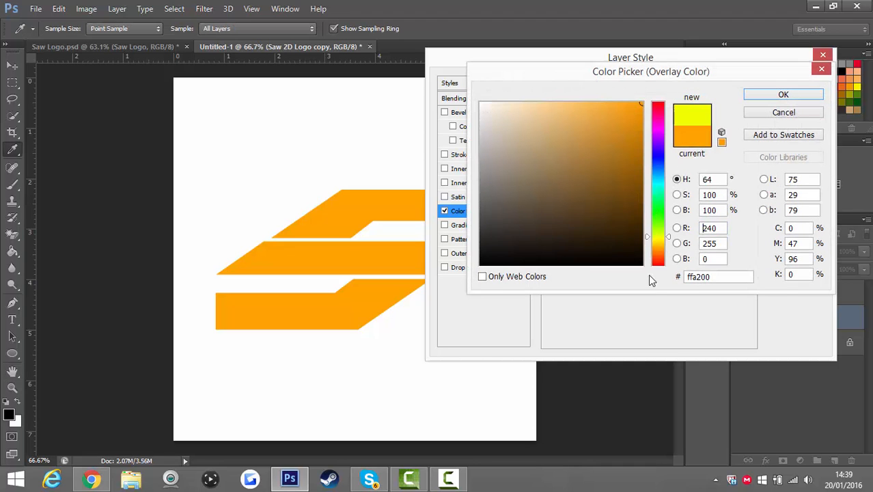
click(783, 94)
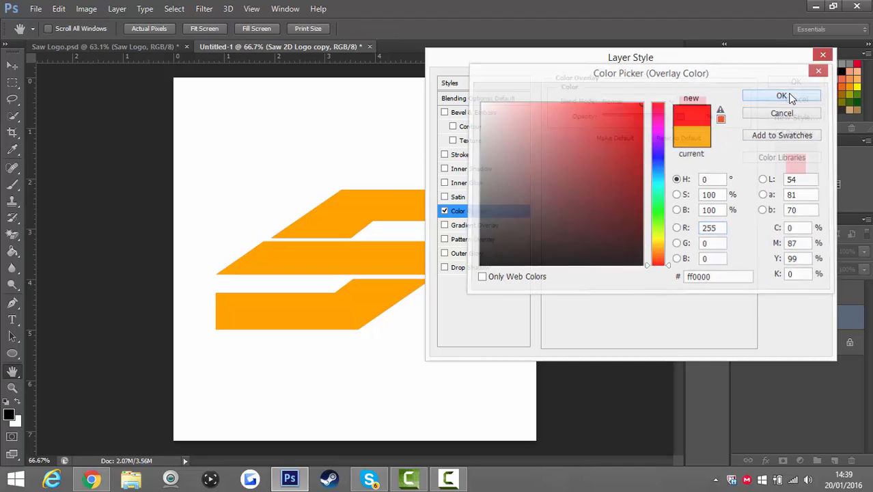
click(787, 81)
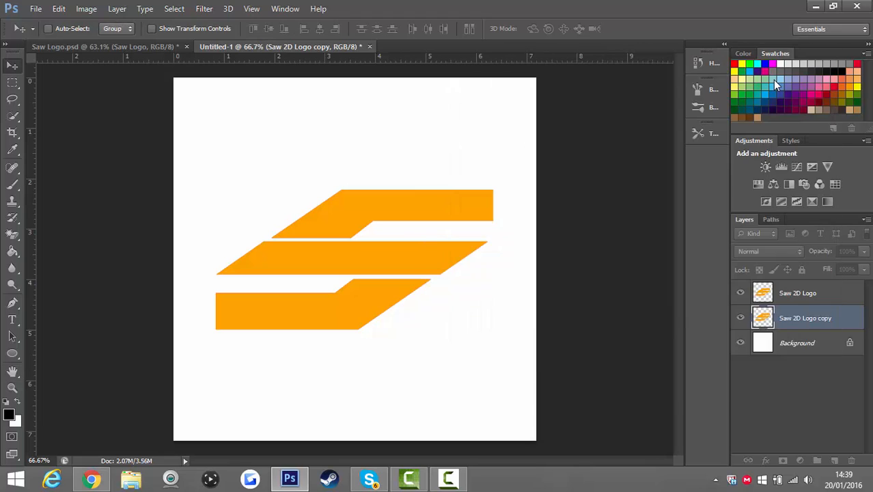
right_click(843, 321)
click(649, 159)
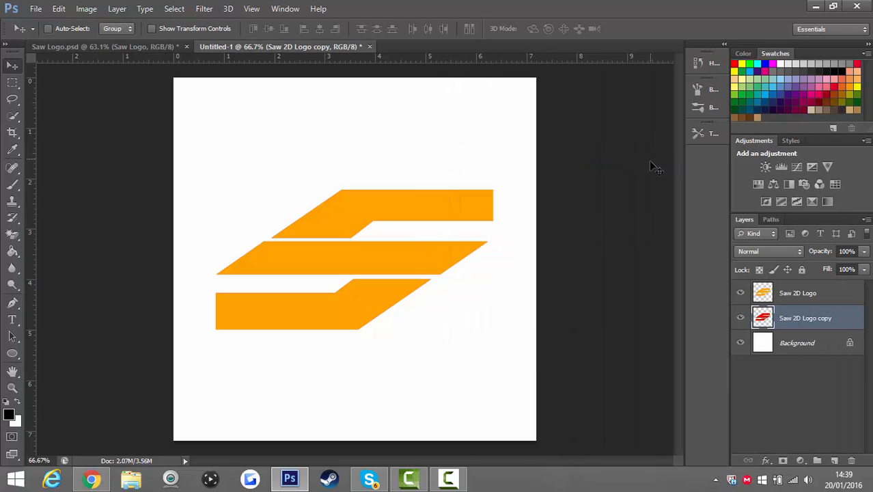
Step: Toggle the orange Saw 2D Logo layer's visibility to check the red copy beneath it, leaving both layers shown
click(741, 292)
click(740, 293)
click(741, 293)
click(742, 292)
click(740, 292)
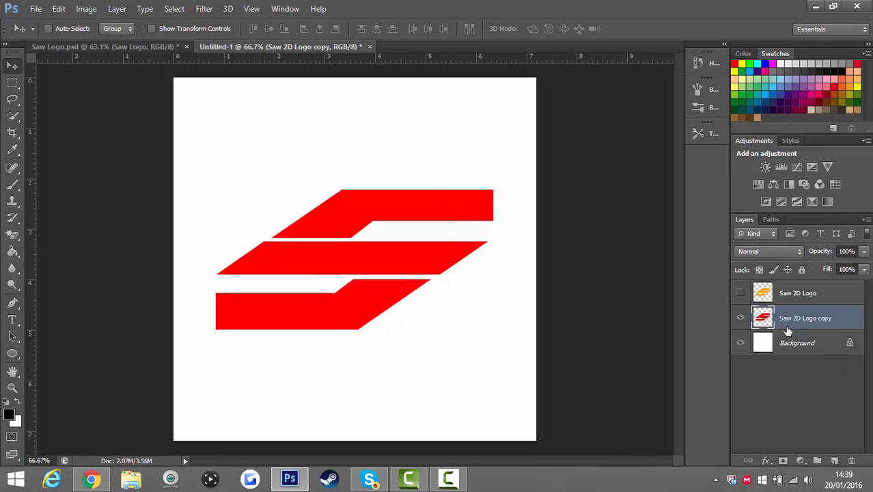
click(740, 293)
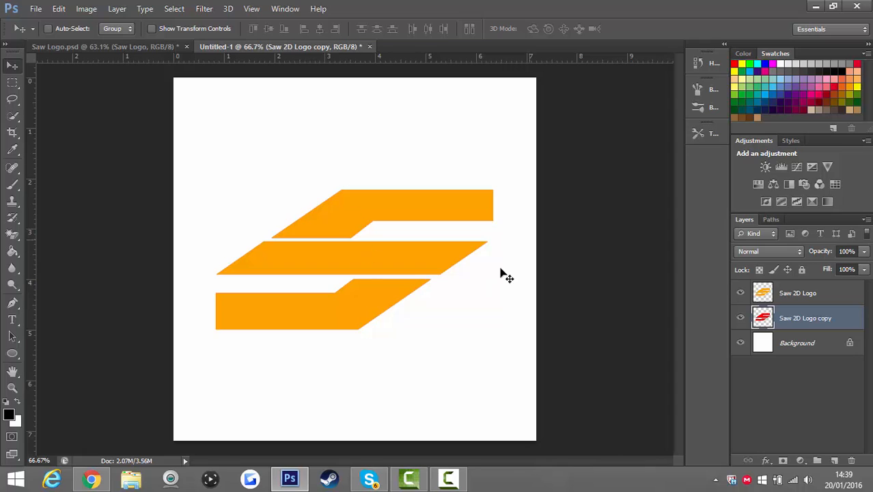
Step: Examine the finished 3D logo in Saw Logo.psd as a reference and return to the untitled document
click(145, 49)
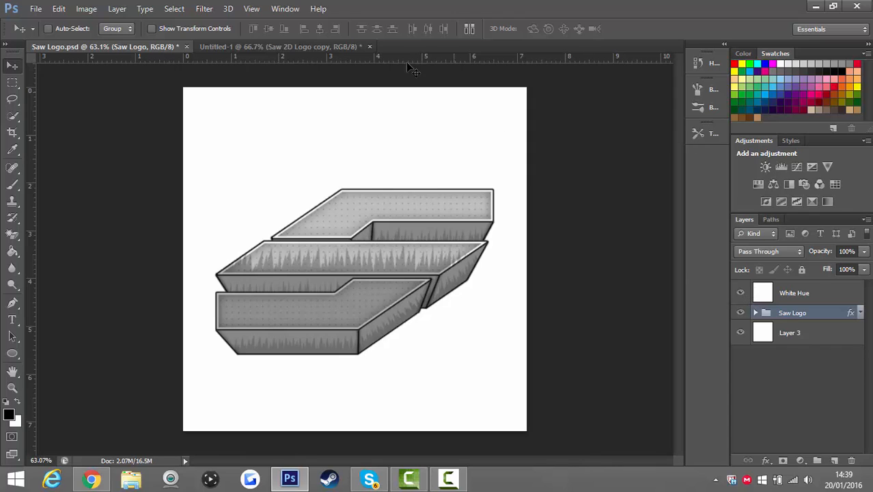
click(316, 47)
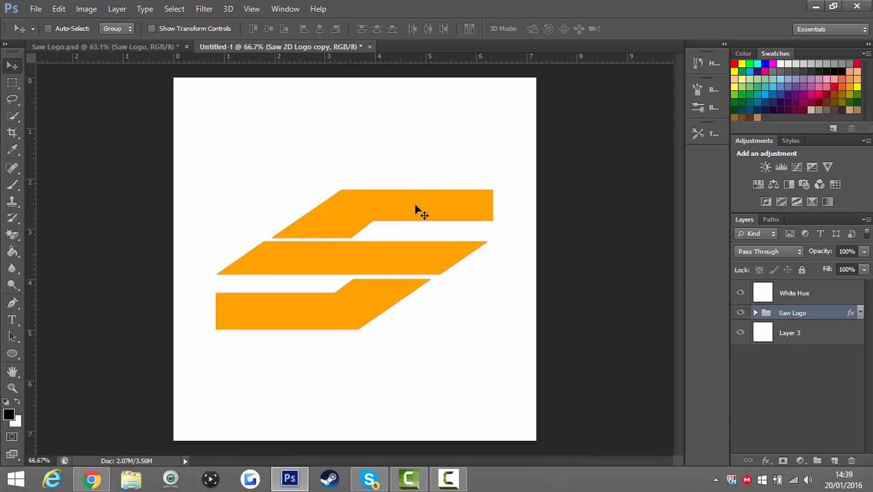
click(146, 50)
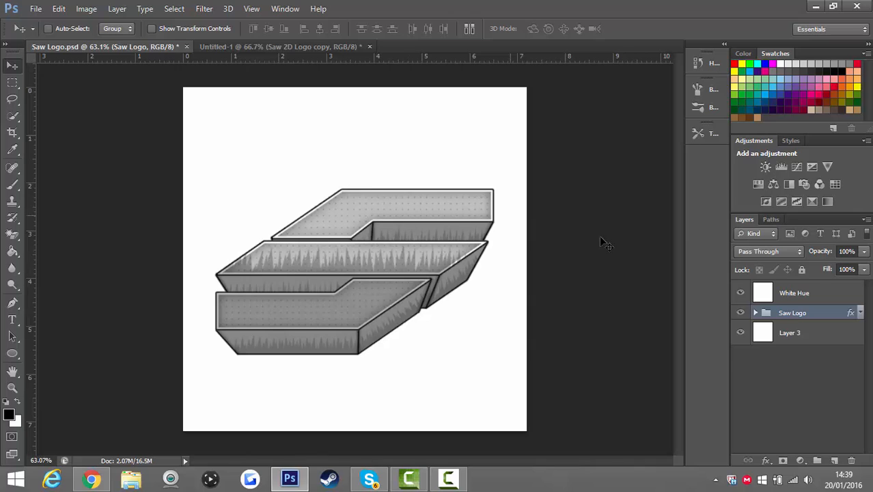
click(740, 292)
click(301, 47)
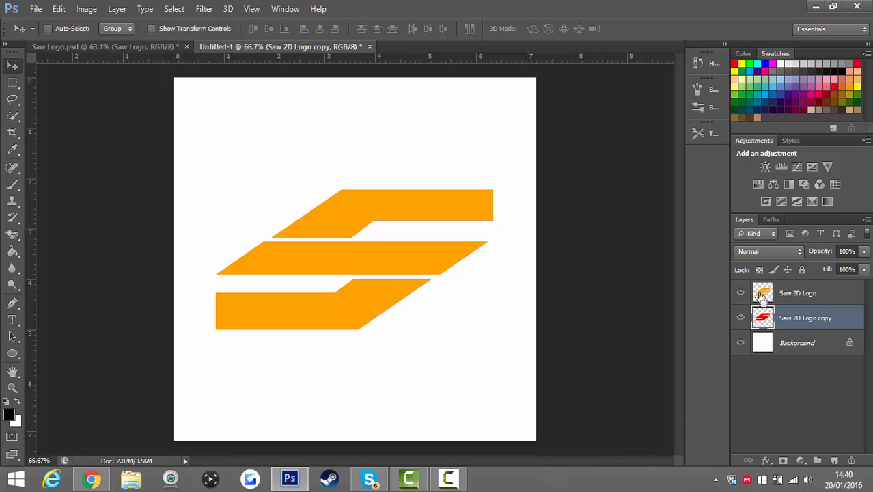
Step: Scale the red logo copy down proportionally around its centre and move it straight down behind the orange logo
key(ctrl+t)
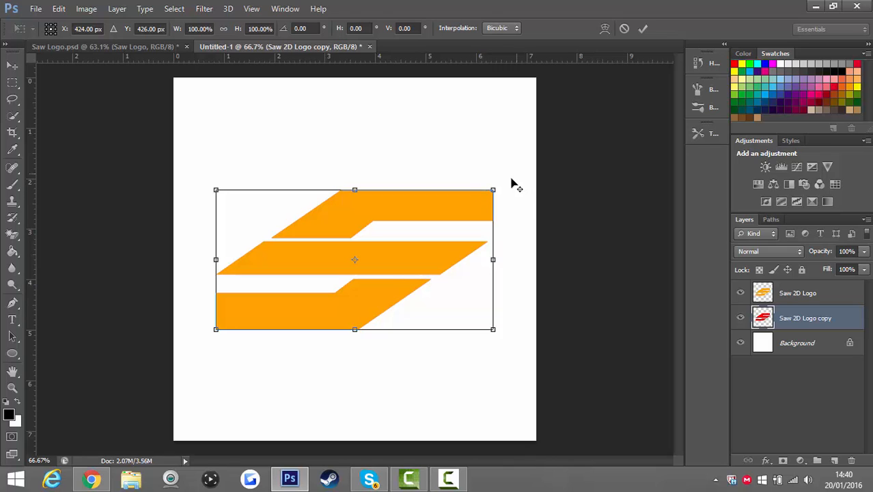
drag(493, 190, 468, 212)
key(Return)
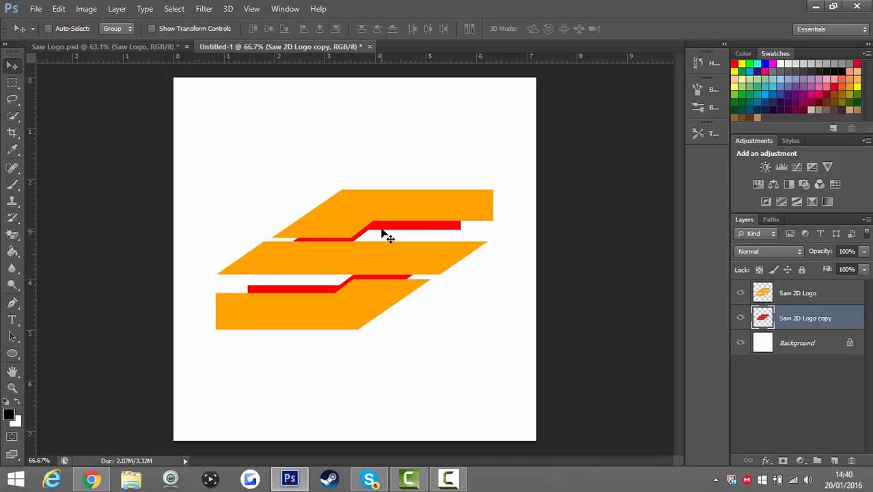
drag(383, 233, 382, 269)
drag(382, 268, 383, 274)
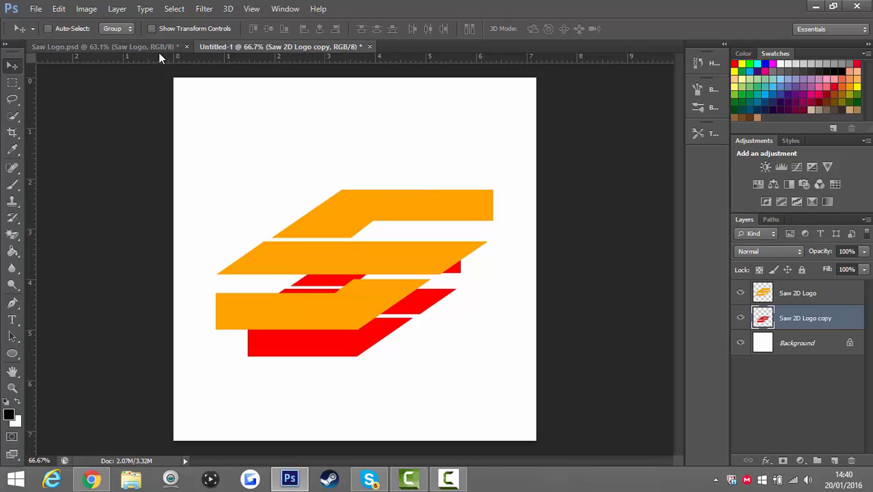
Step: Examine the black outlines along the lower edge of the finished logo in Saw Logo.psd and return to the untitled document
click(122, 46)
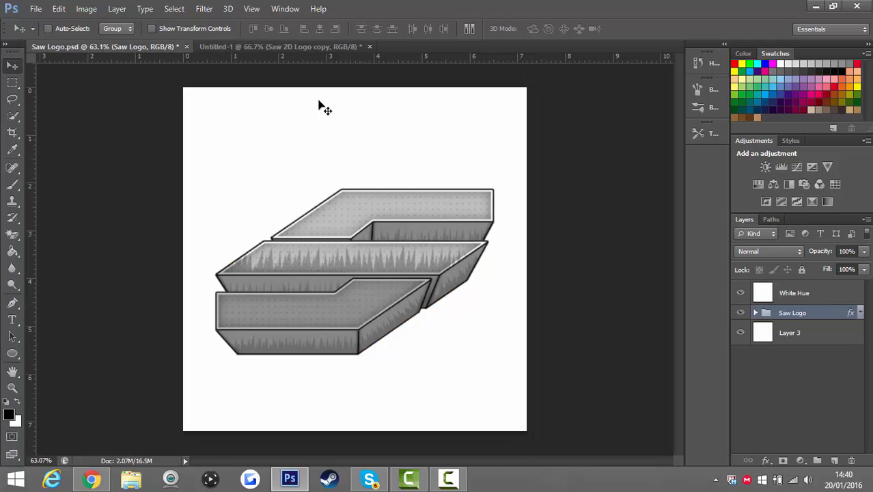
click(13, 387)
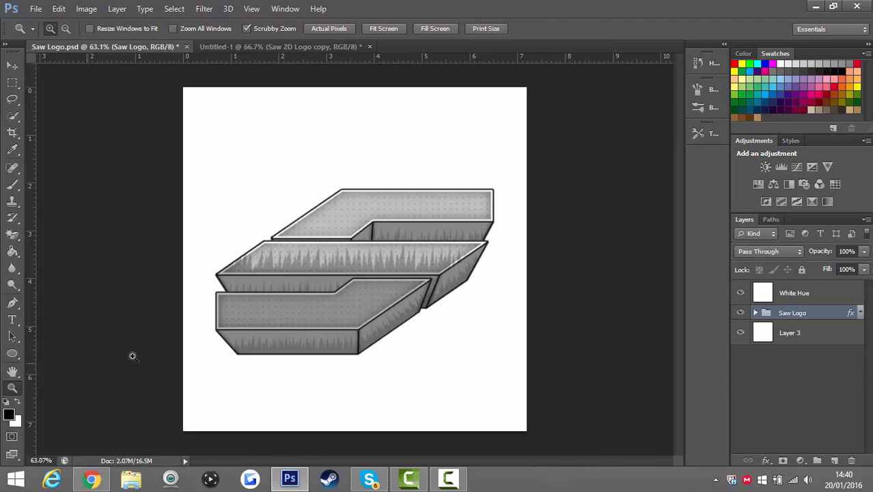
drag(235, 358, 301, 305)
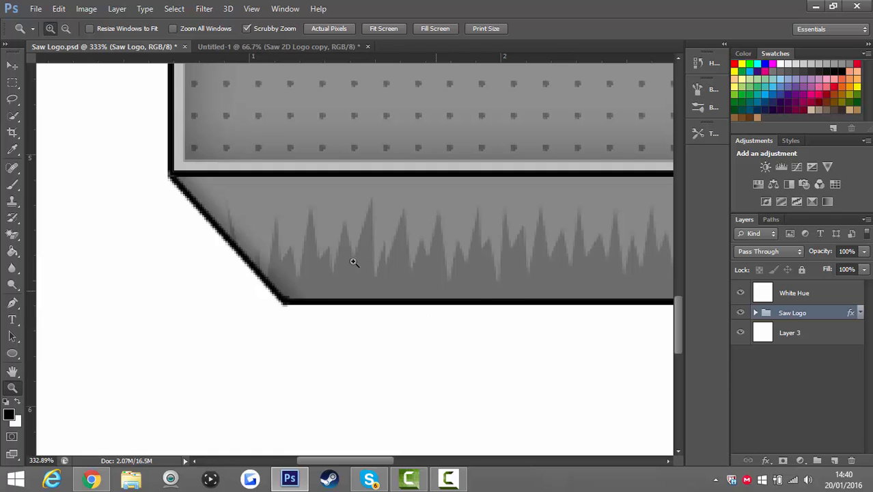
drag(353, 260, 387, 238)
click(387, 238)
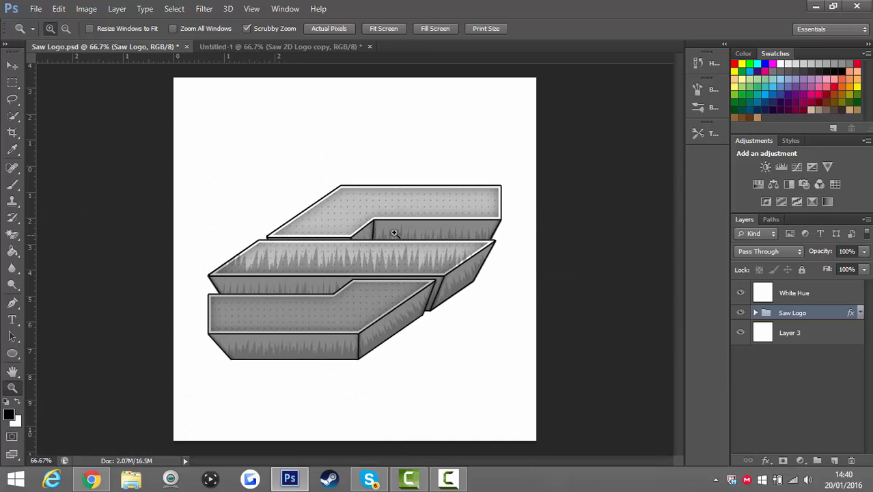
click(258, 47)
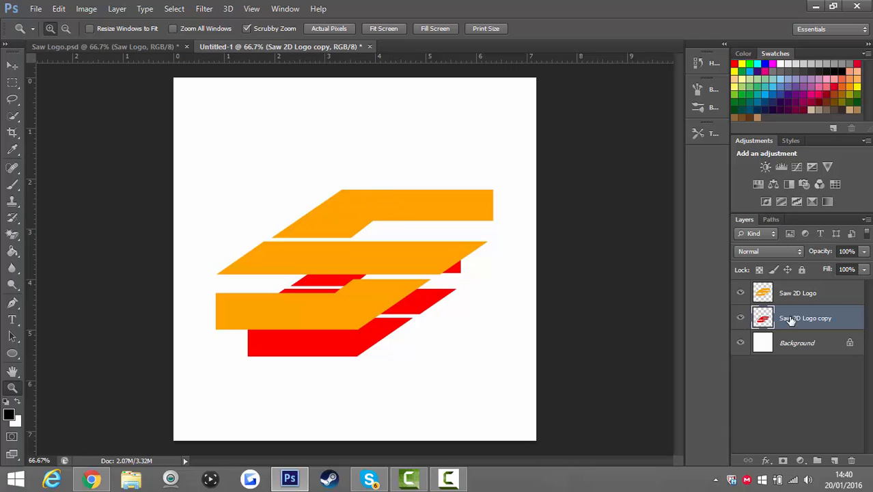
Step: Duplicate the orange Saw 2D Logo layer, give the copy a 3 px black outside Stroke, and rasterize its layer style
click(833, 293)
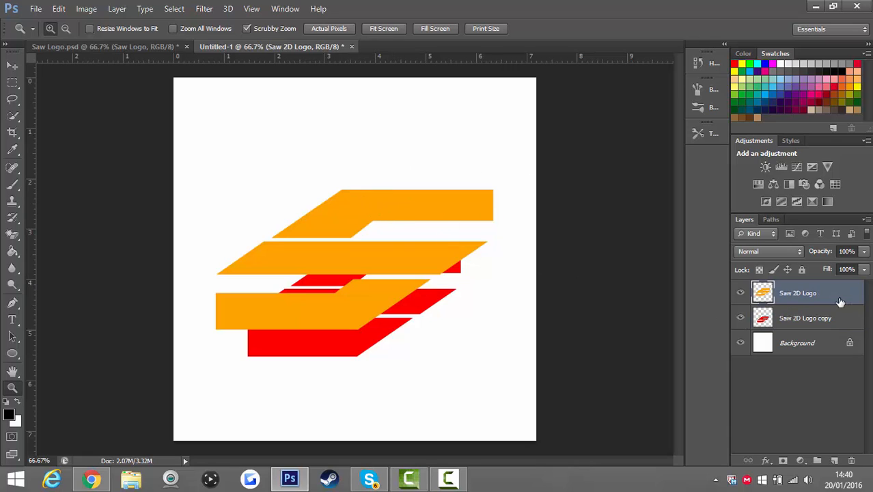
drag(843, 298, 834, 453)
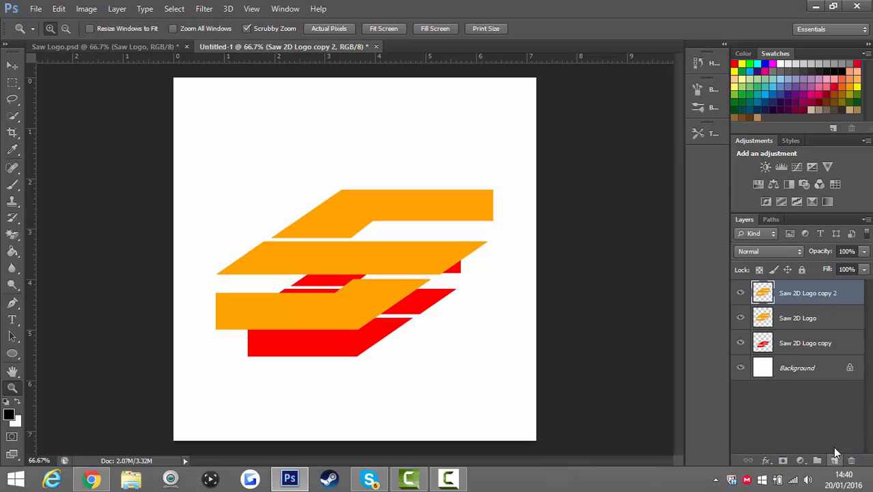
double_click(851, 298)
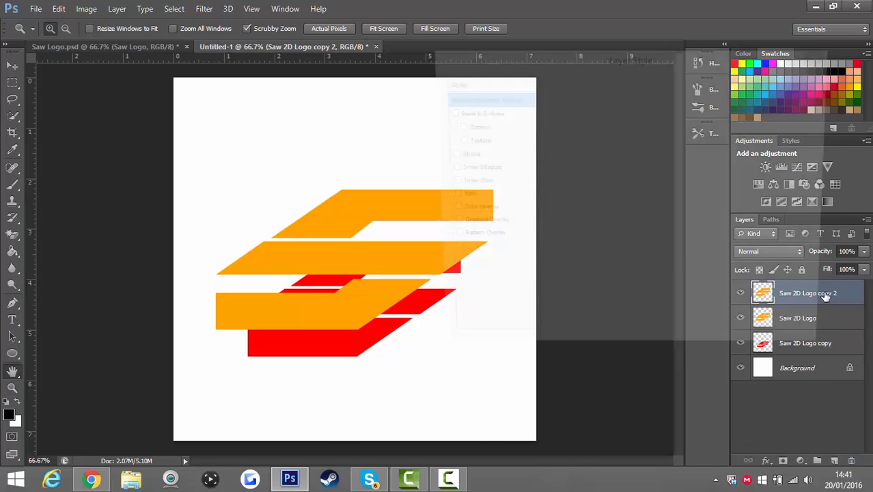
click(457, 155)
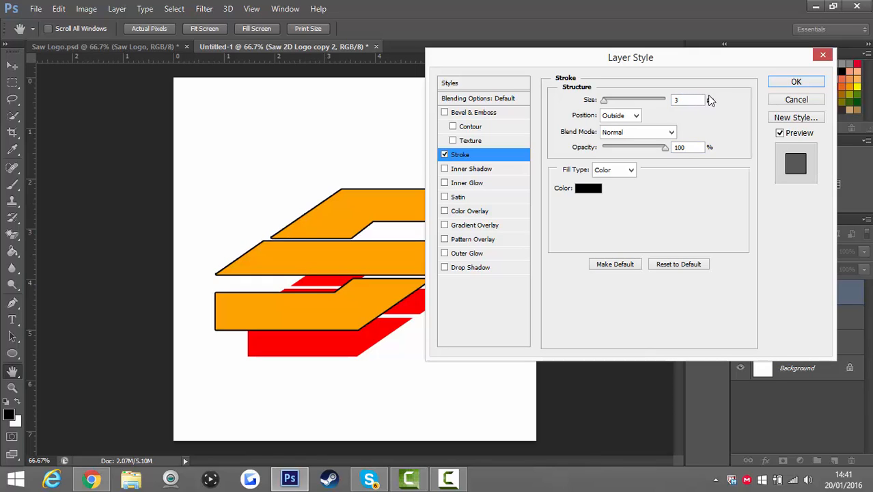
click(794, 82)
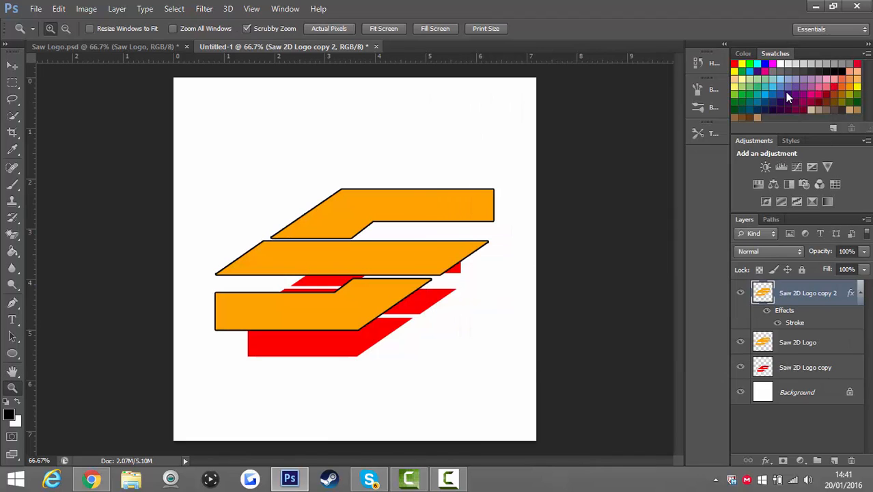
right_click(840, 305)
click(641, 163)
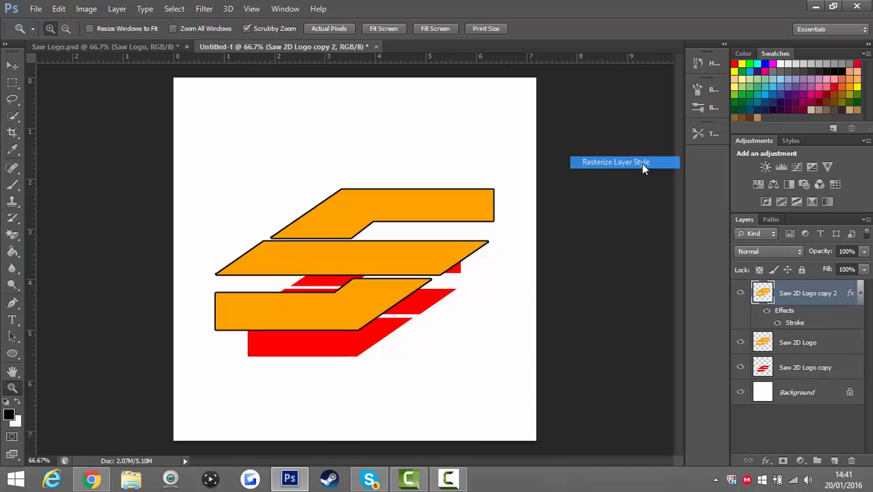
Step: Toggle the outlined Saw 2D Logo copy 2 on and off for comparison, leaving it visible with the original Saw 2D Logo layer hidden
click(740, 293)
click(740, 293)
click(740, 293)
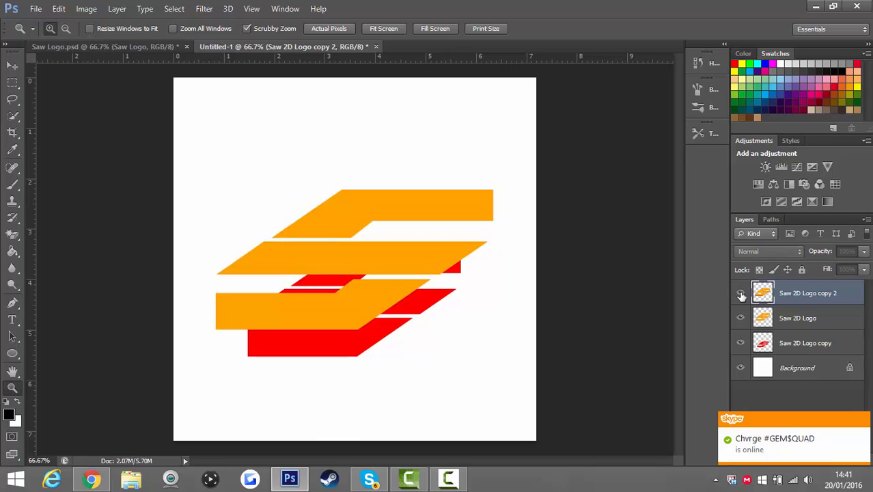
click(740, 293)
click(740, 294)
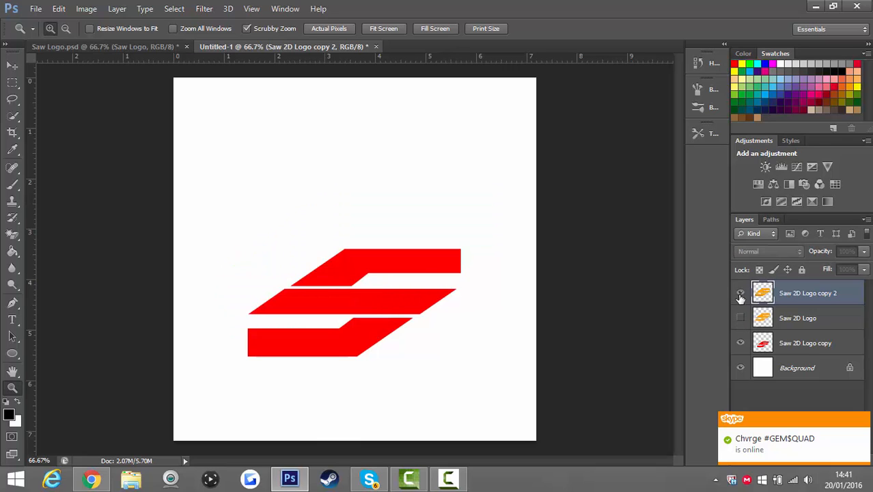
click(740, 294)
click(741, 294)
click(740, 295)
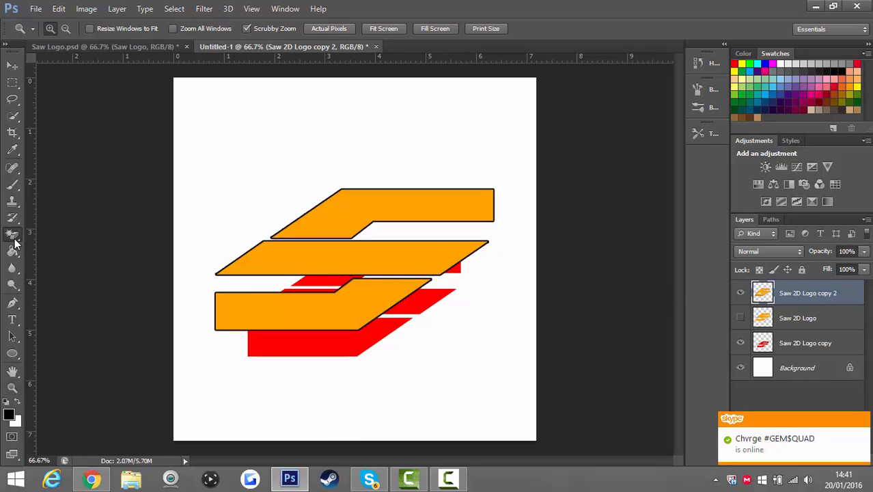
Step: Erase the three orange fills from Saw 2D Logo copy 2 with the Magic Eraser, keeping its outlines, and show the Saw 2D Logo layer
drag(17, 243, 47, 261)
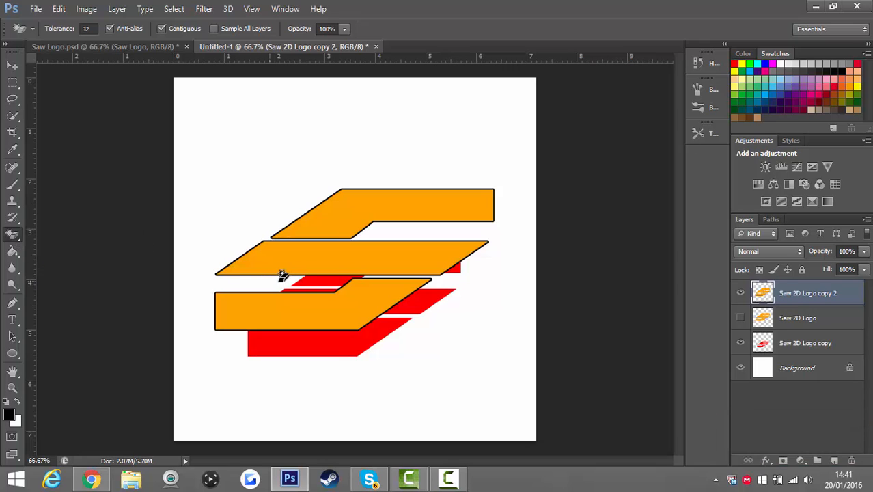
click(298, 261)
click(298, 302)
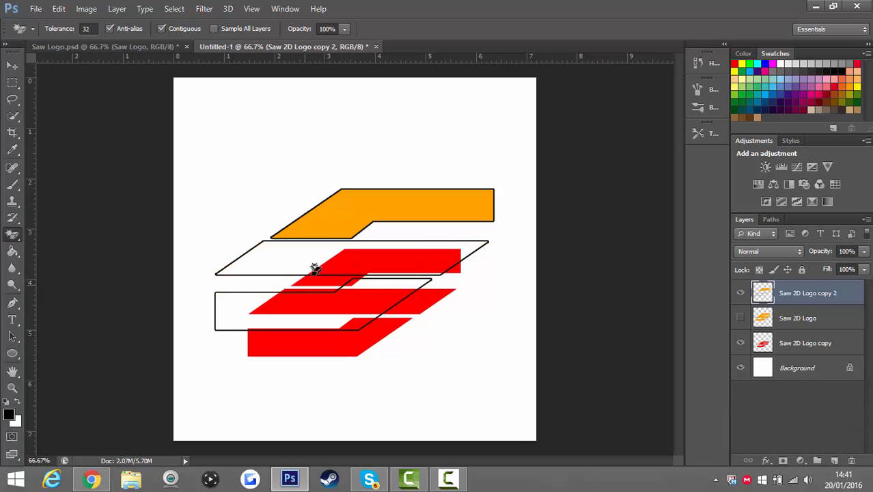
click(339, 216)
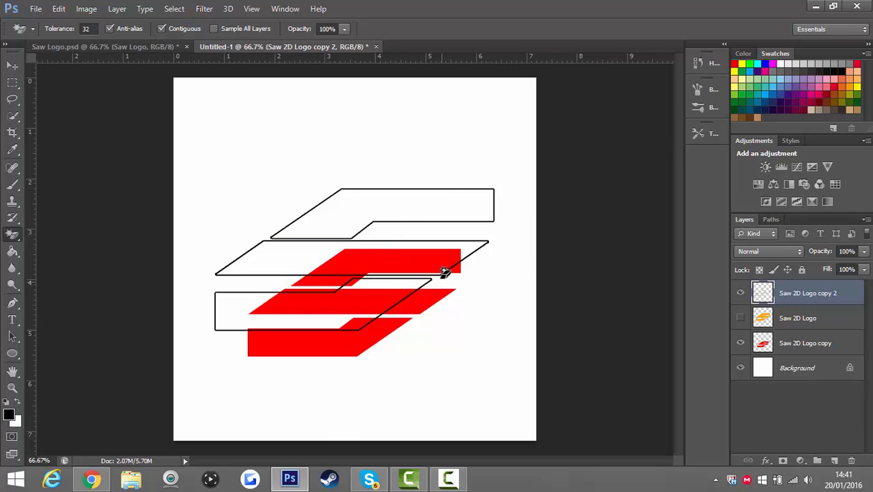
click(740, 318)
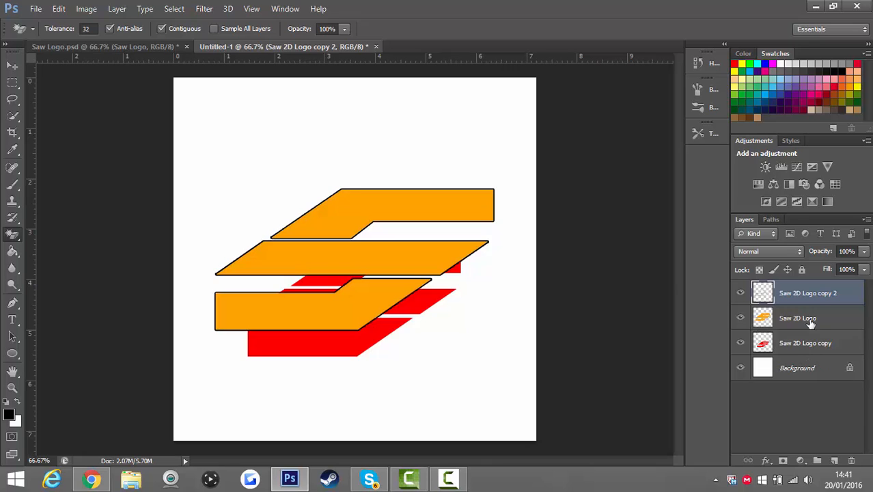
click(742, 321)
click(741, 321)
Step: Duplicate the red Saw 2D Logo copy layer, add a 3 px black outside Stroke to the duplicate, and rasterize its layer style
drag(826, 343, 834, 459)
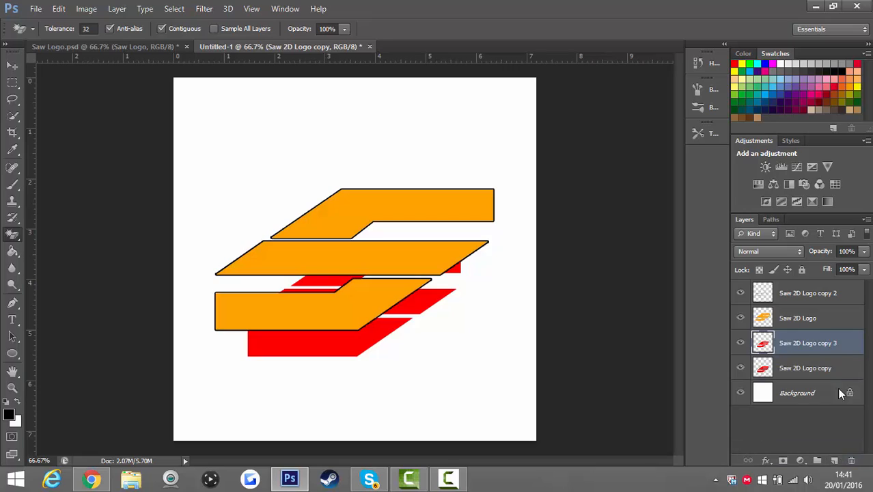
double_click(850, 351)
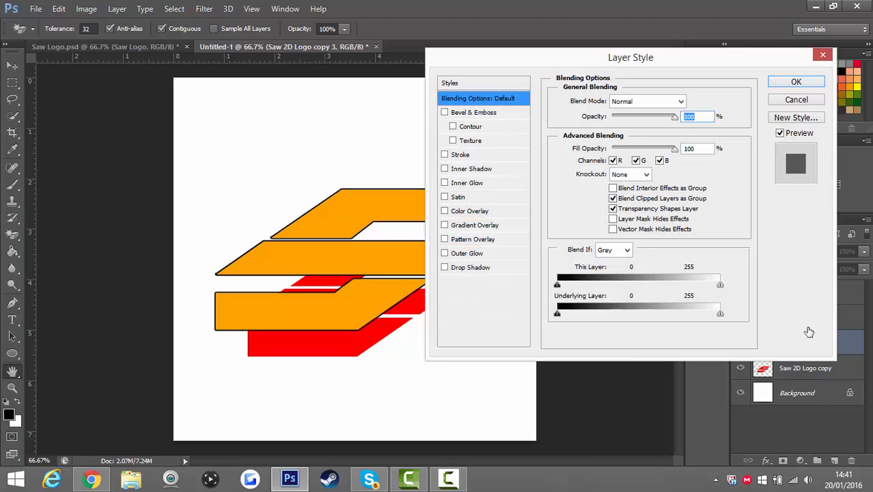
click(461, 156)
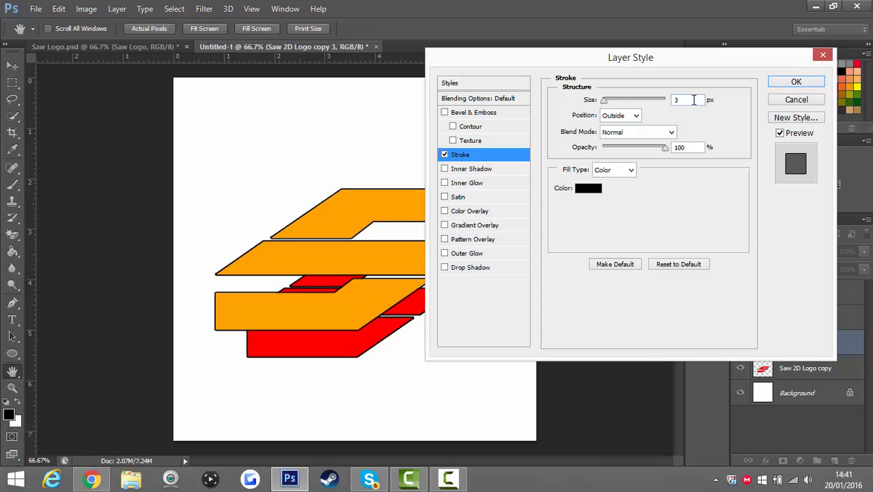
click(811, 83)
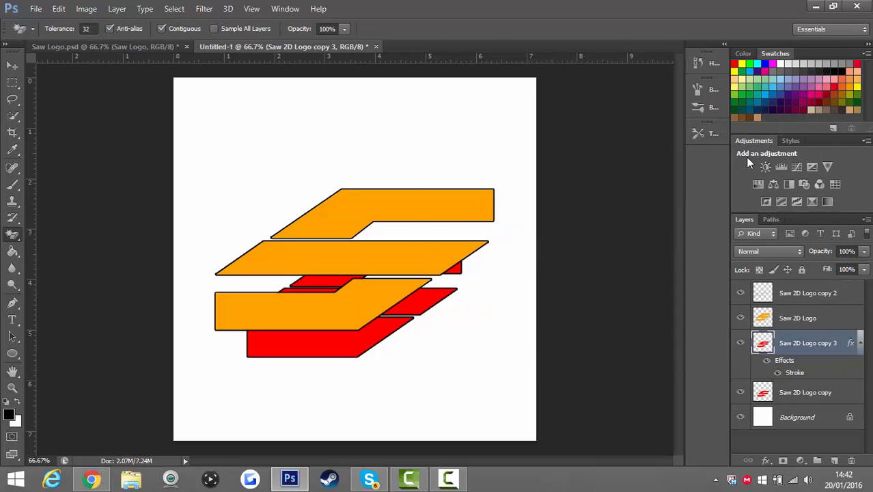
right_click(840, 342)
click(606, 161)
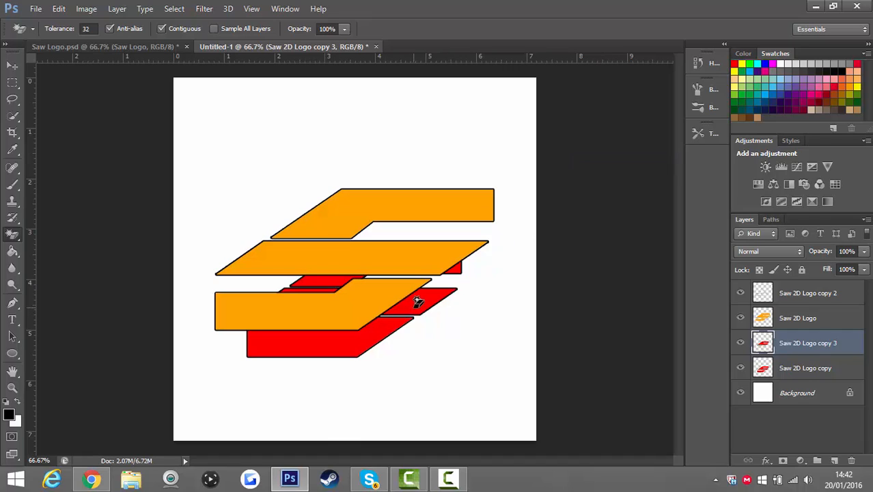
Step: Erase the red fills from Saw 2D Logo copy 3 to keep only its outlines, checking by toggling the red layer beneath
click(341, 279)
key(Delete)
click(741, 368)
click(740, 369)
click(741, 368)
click(741, 368)
click(741, 368)
click(741, 368)
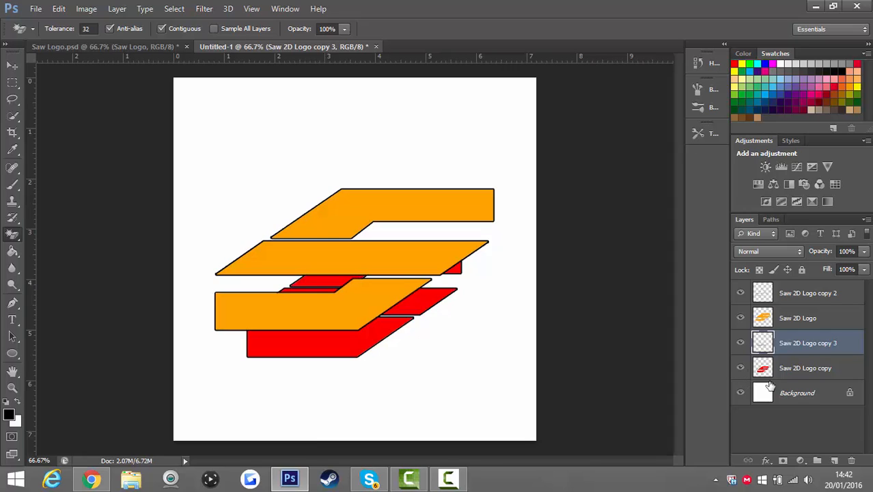
Step: Rename the red shape's outline layer as 3D Lines and the red logo layer as 3D
double_click(810, 344)
text(3d)
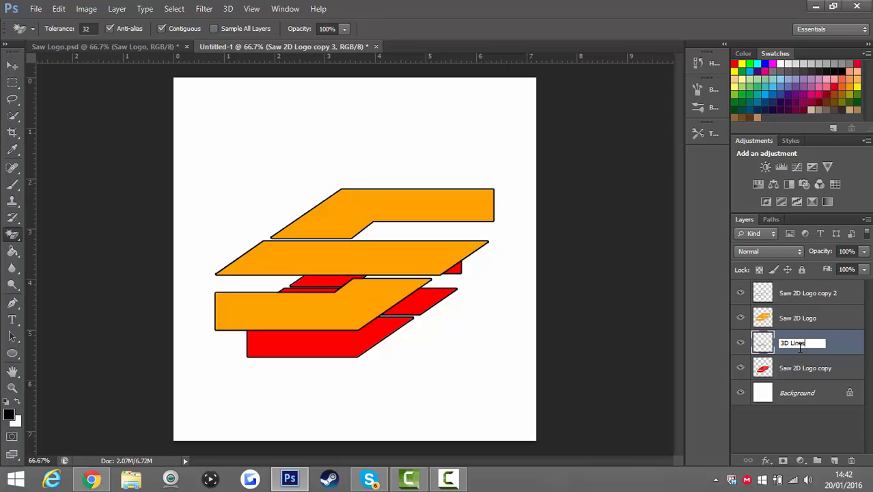
key(Return)
double_click(804, 369)
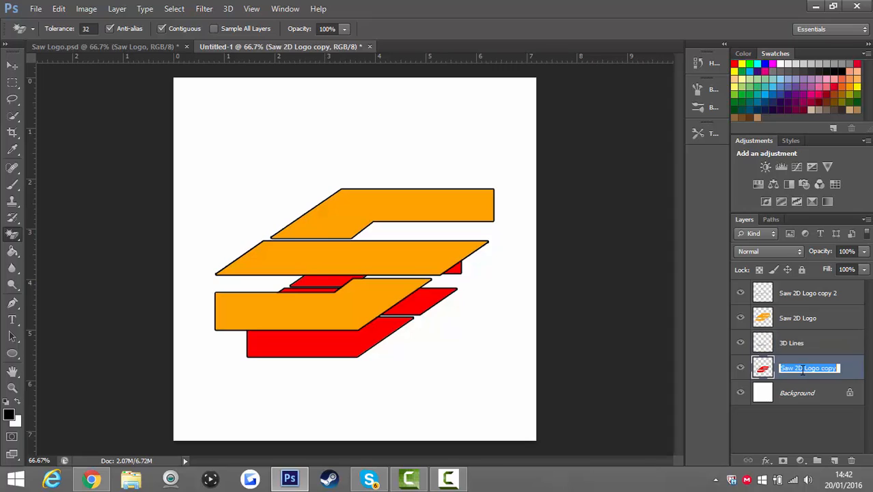
text(3D)
key(Return)
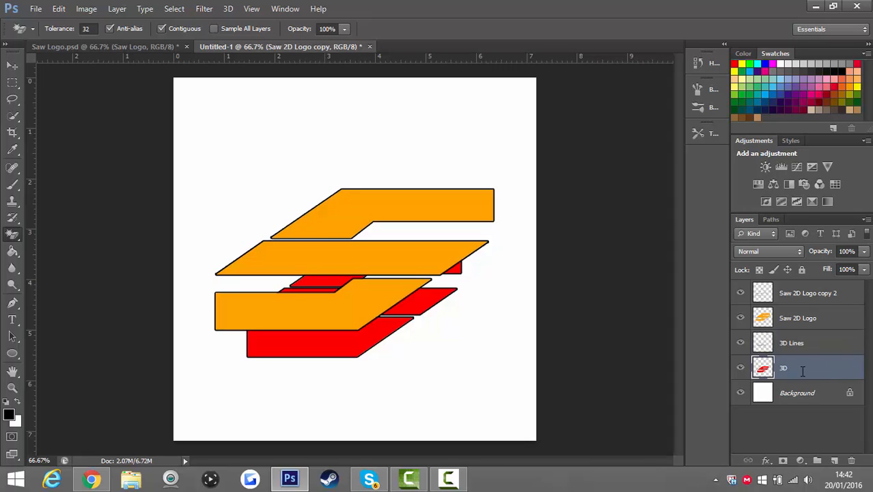
Step: Rename the orange logo layer as 2D and its outline layer as 2D Lines
double_click(797, 316)
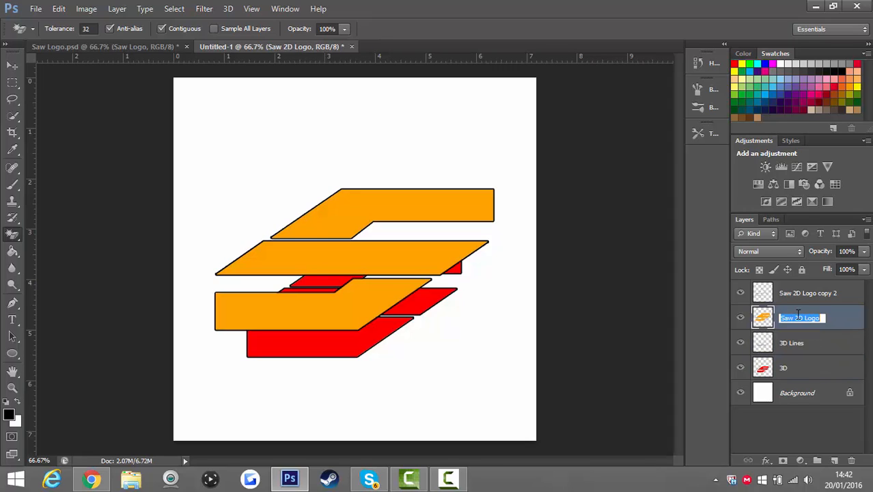
text(2D)
key(Return)
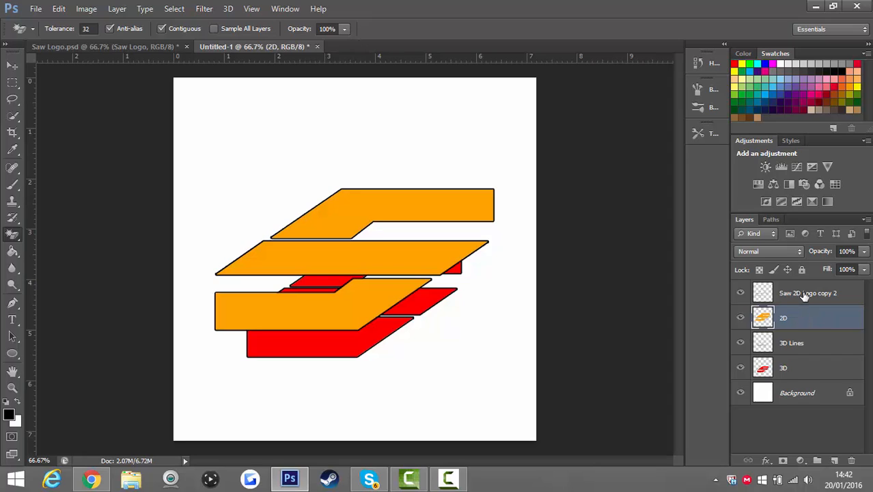
double_click(805, 292)
text(2D L)
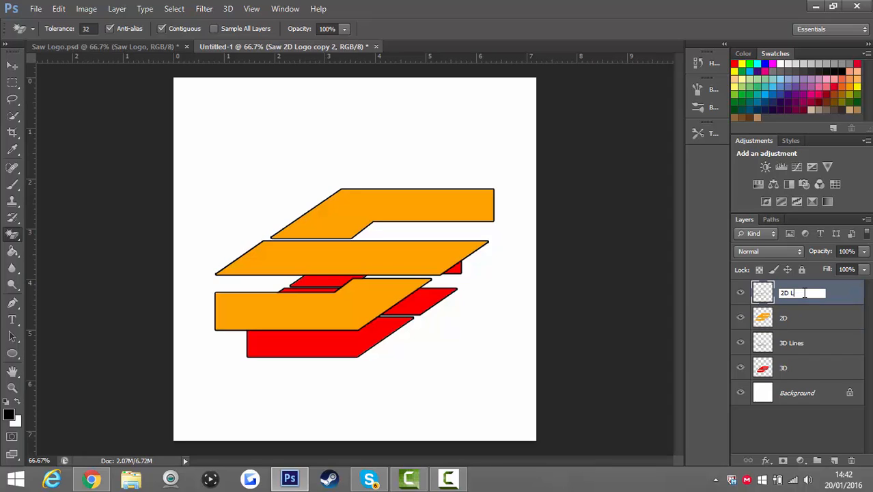
text(ines)
key(Return)
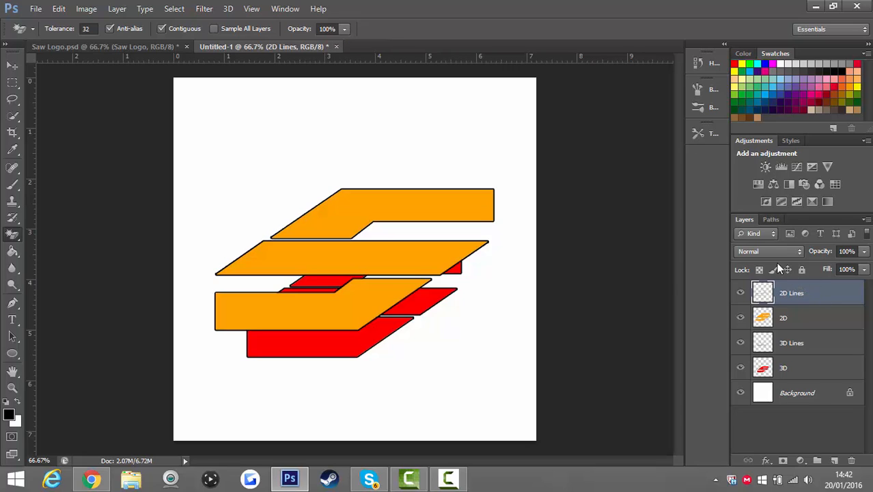
Step: Examine in Saw Logo.psd how lines join the corners of the front and back faces, and return to the Untitled-1 document
click(58, 47)
click(20, 386)
drag(217, 359, 250, 343)
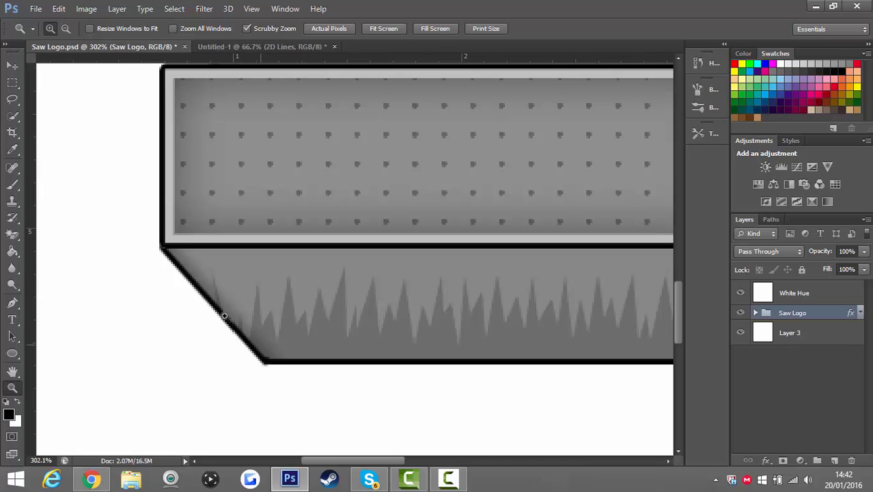
drag(298, 335, 235, 318)
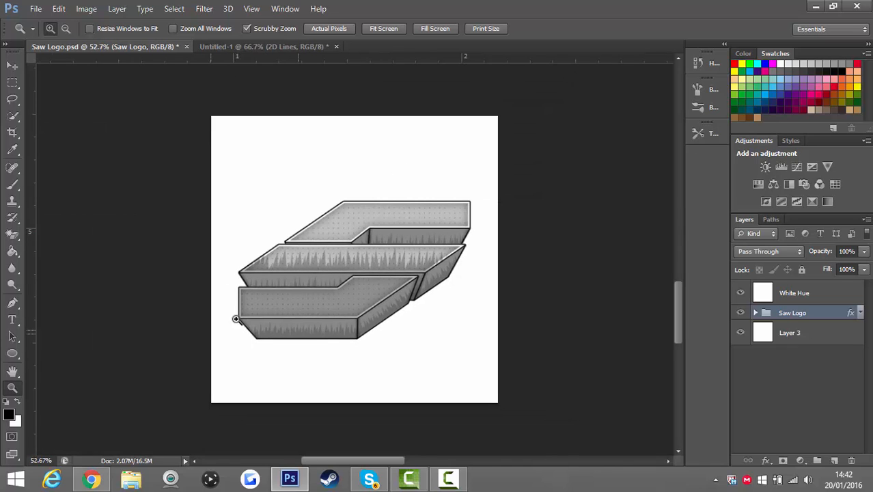
drag(241, 286, 283, 274)
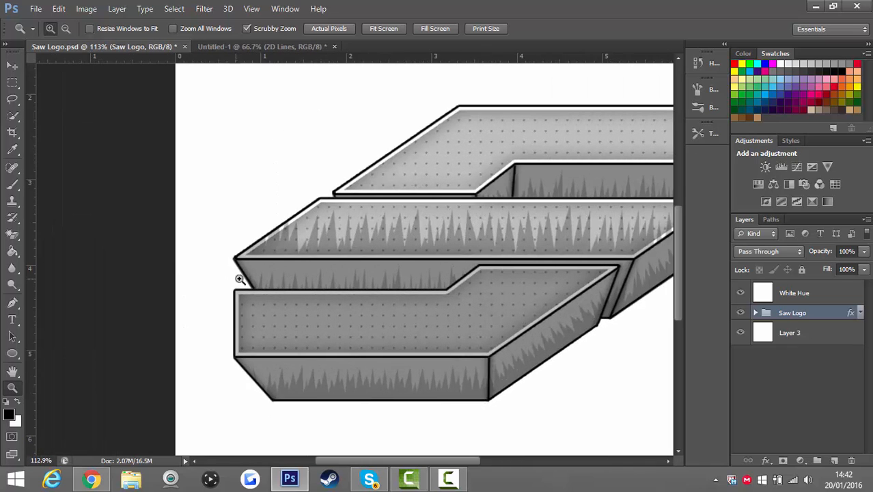
drag(337, 284, 264, 284)
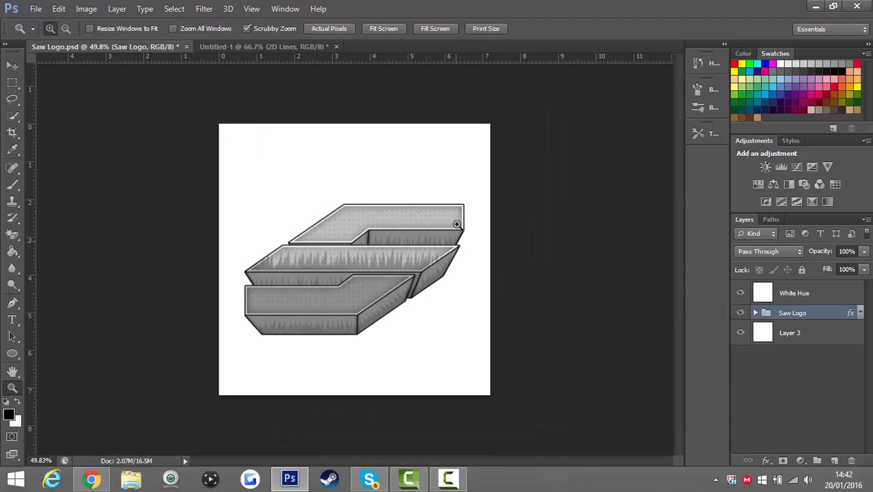
drag(454, 265, 448, 266)
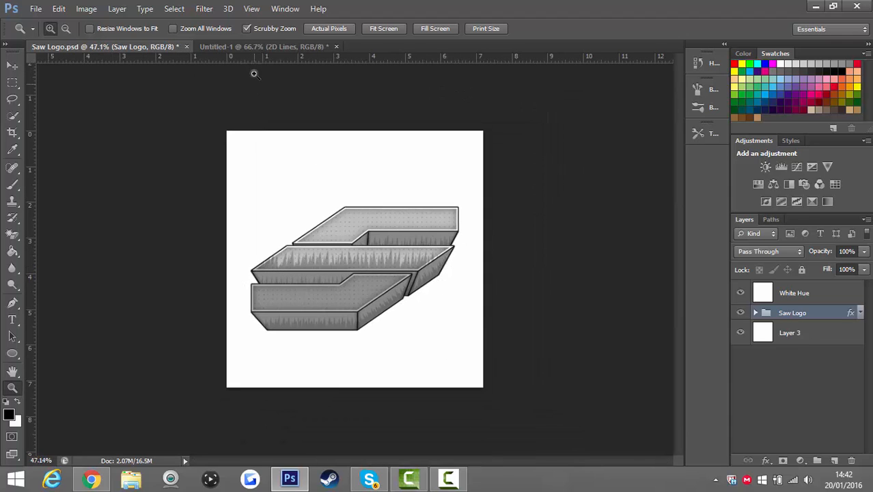
click(252, 48)
click(252, 48)
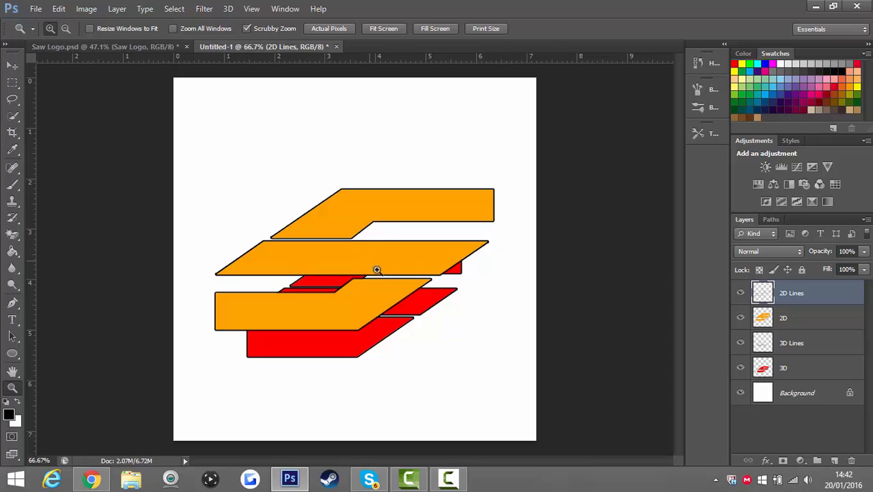
Step: Create a new layer directly above 3D Lines, name it Lines, and dismiss the Skype notification
click(829, 346)
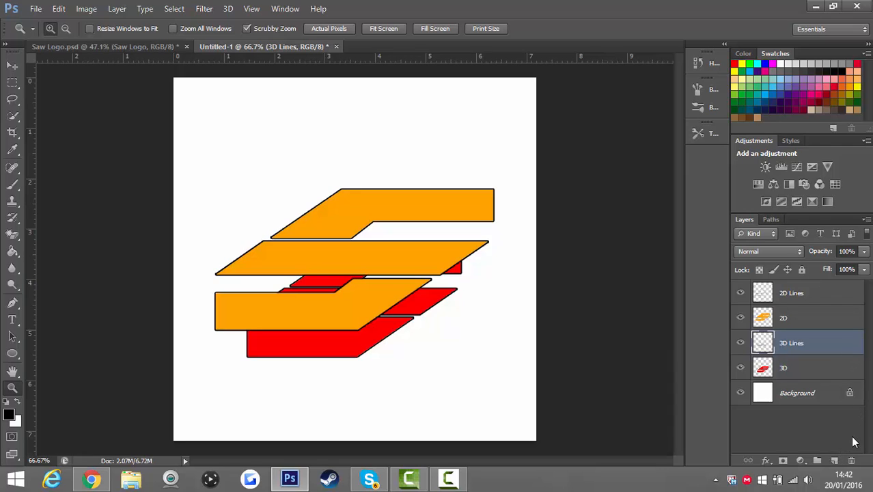
click(836, 461)
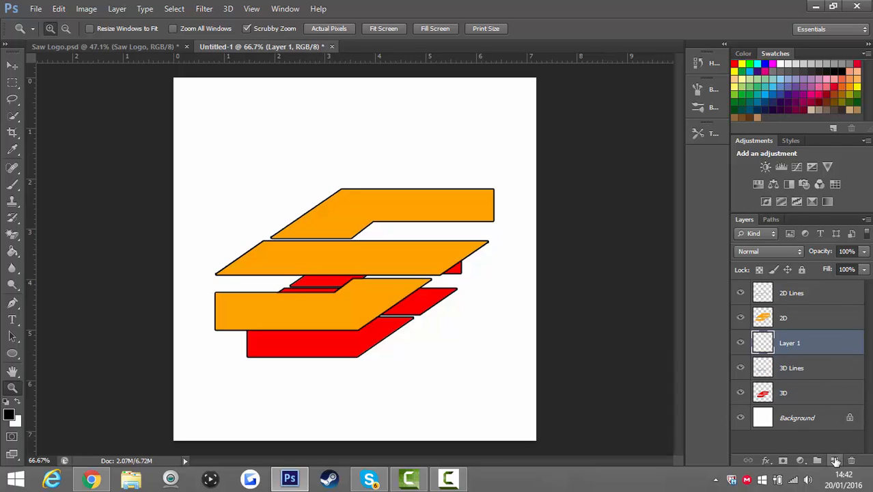
double_click(793, 344)
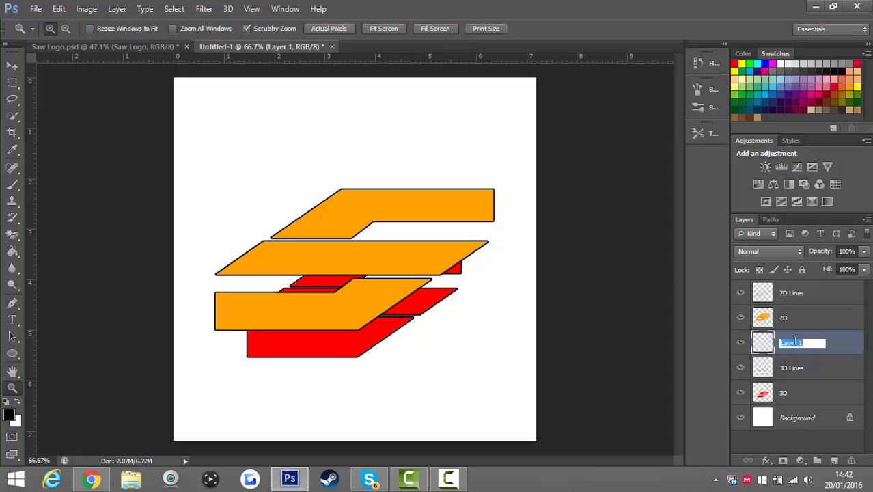
key(BackSpace)
key(Return)
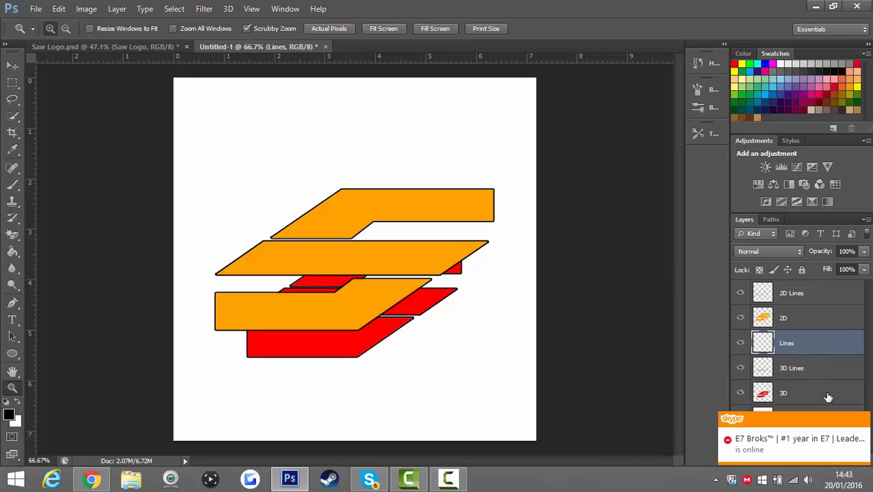
click(863, 421)
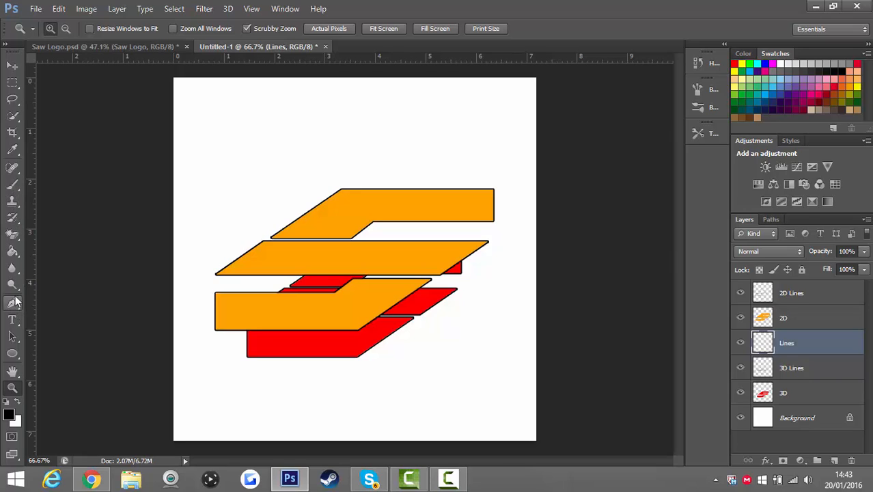
Step: Set the Brush to 3 px size at 100% hardness, and test it with a freehand stroke that is undone
click(12, 187)
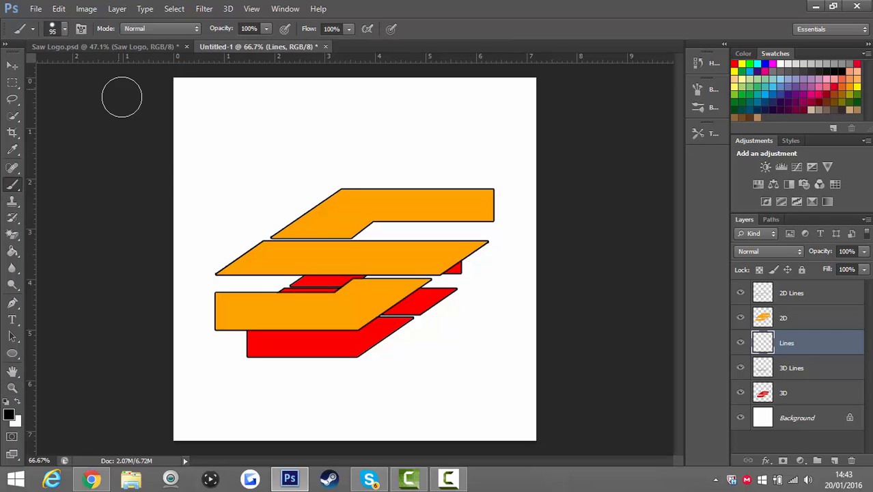
click(66, 30)
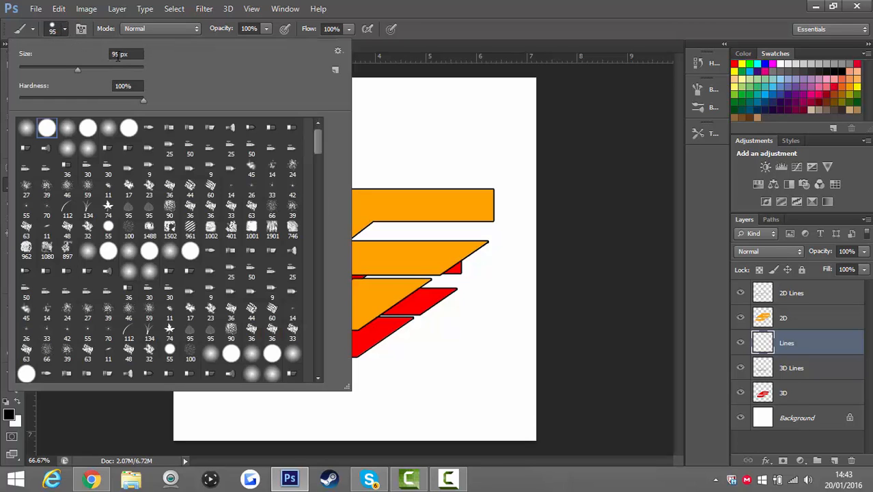
drag(121, 54, 101, 53)
text(3)
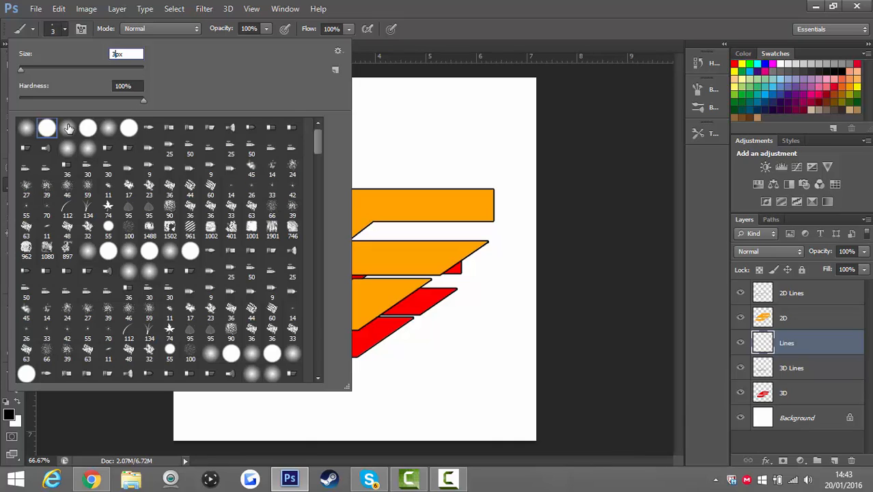
drag(142, 100, 123, 99)
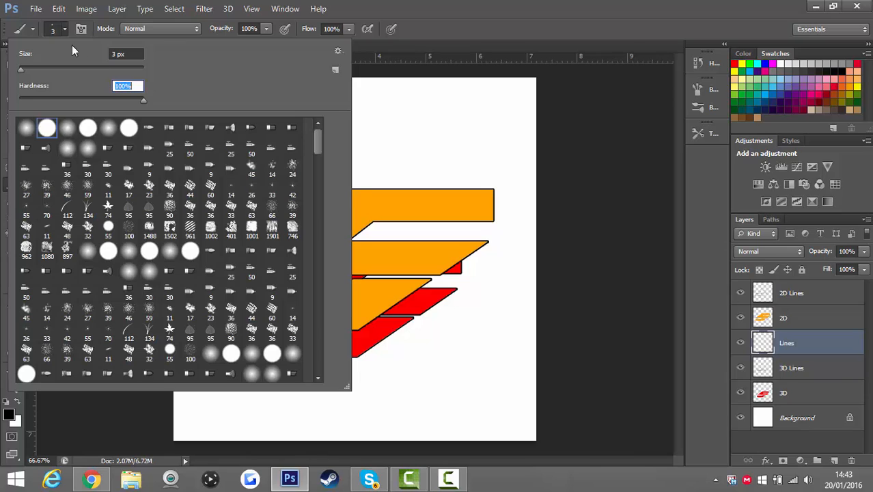
key(Return)
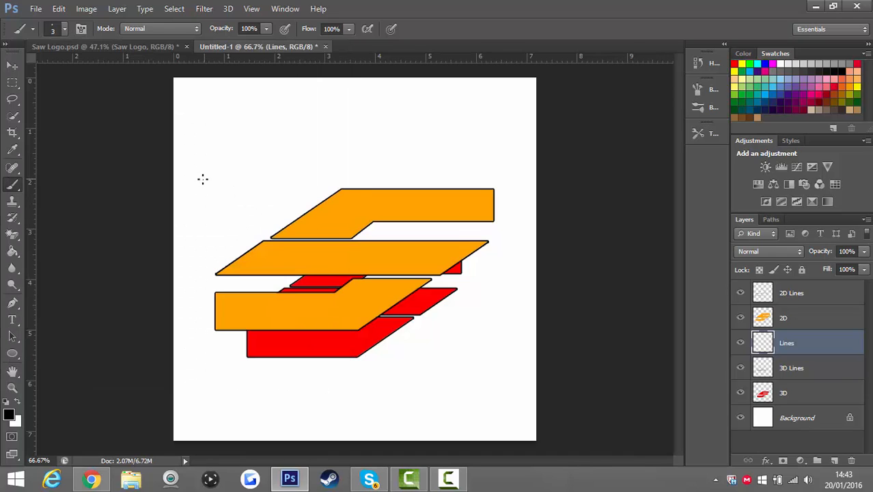
mouse_move(202, 179)
mouse_down()
mouse_move(281, 111)
mouse_move(314, 110)
mouse_up()
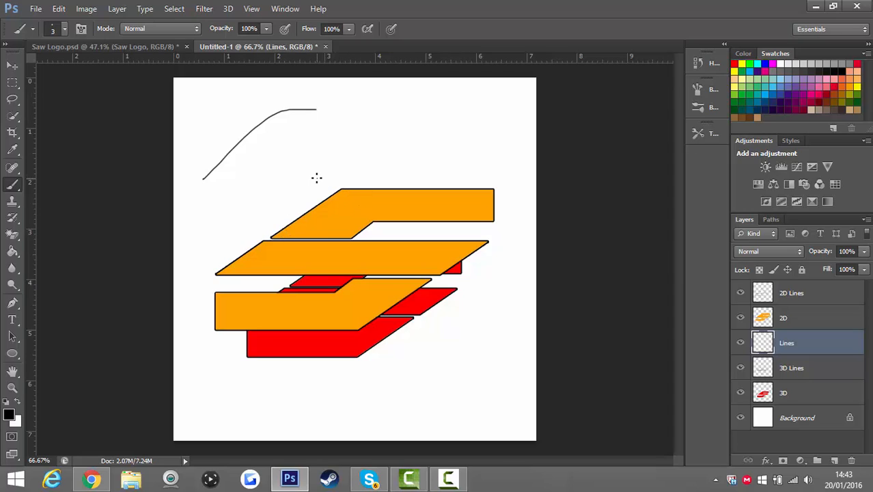
key(ctrl+z)
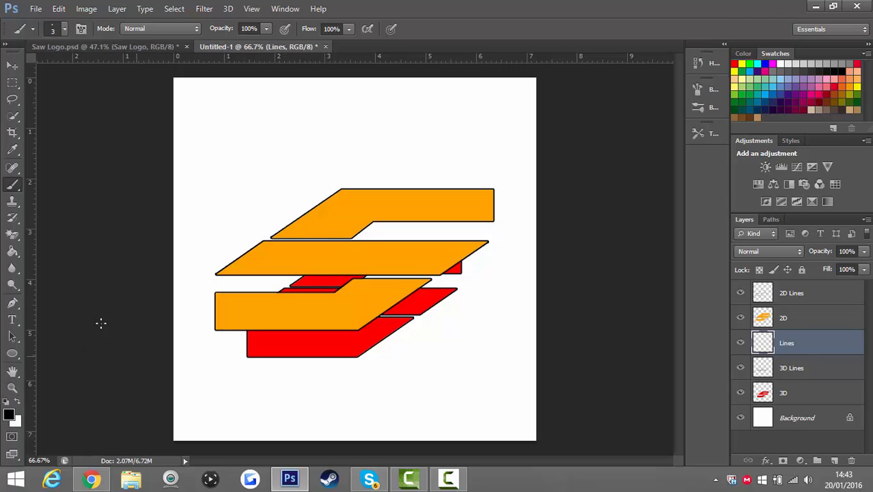
Step: Draw a straight Pen path from the lowest red shape's bottom-left corner to the lowest orange shape's bottom-left corner
click(12, 302)
scroll(246, 347, up, 8)
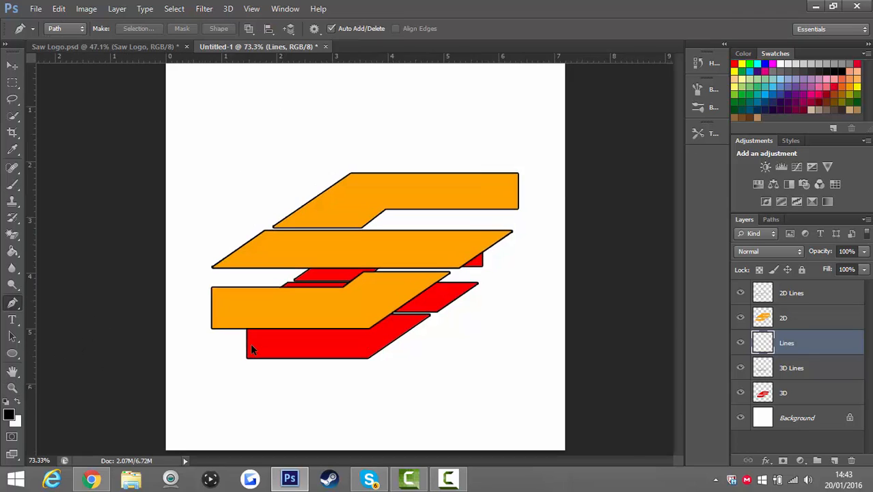
scroll(233, 362, up, 4)
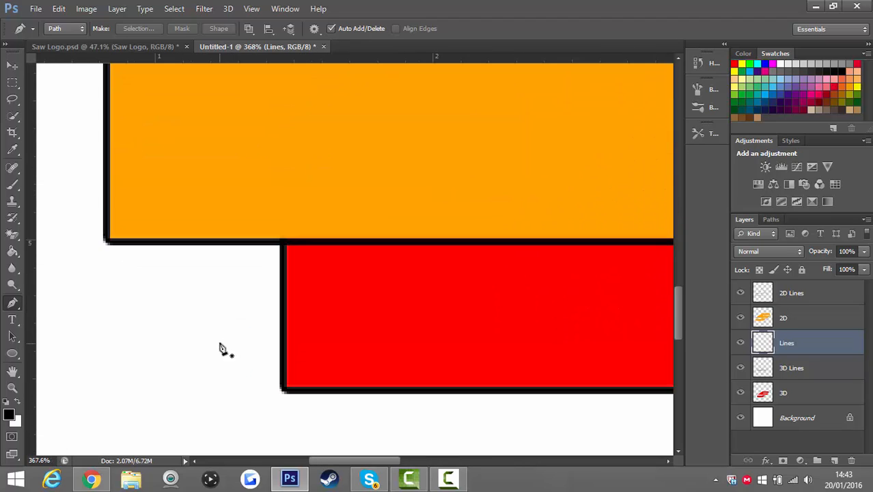
scroll(273, 383, down, 1)
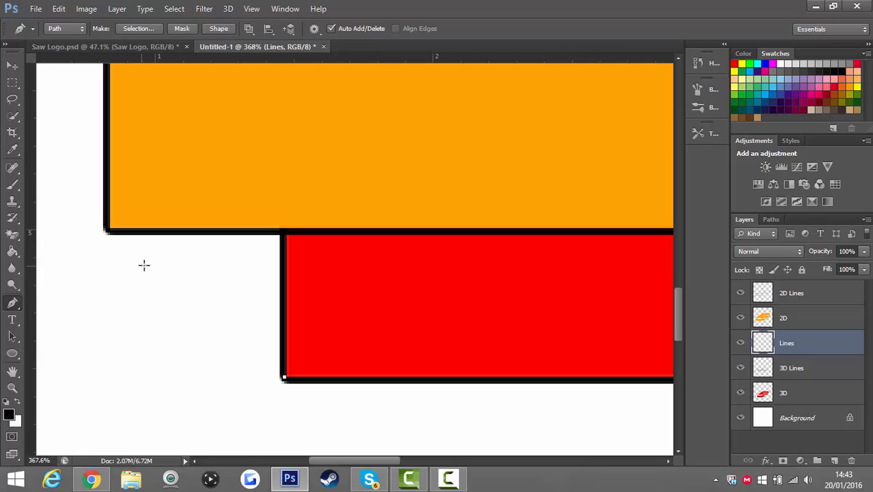
click(282, 379)
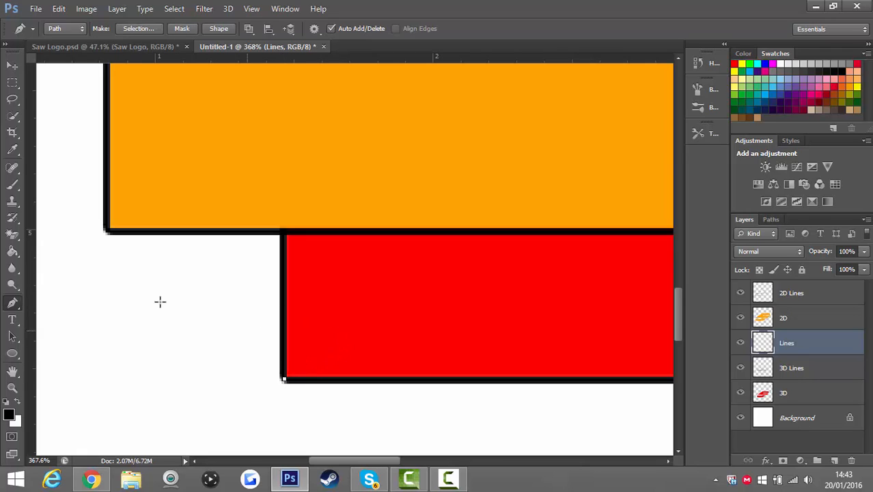
click(106, 232)
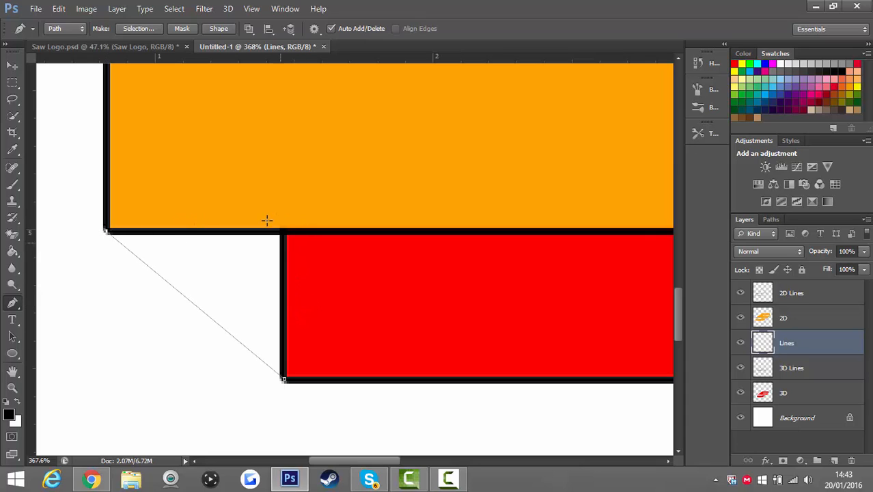
Step: Stroke the corner path with the Brush on the Lines layer, leaving Simulate Pressure off, and clear the path
right_click(250, 197)
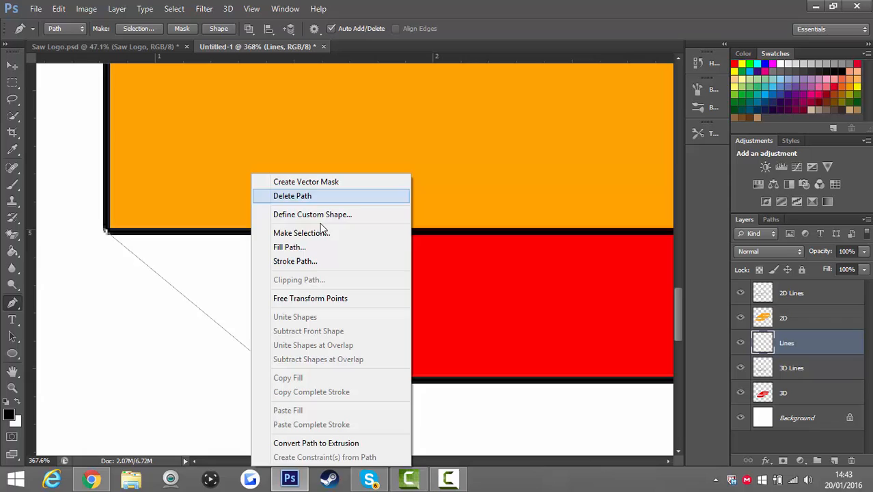
click(323, 264)
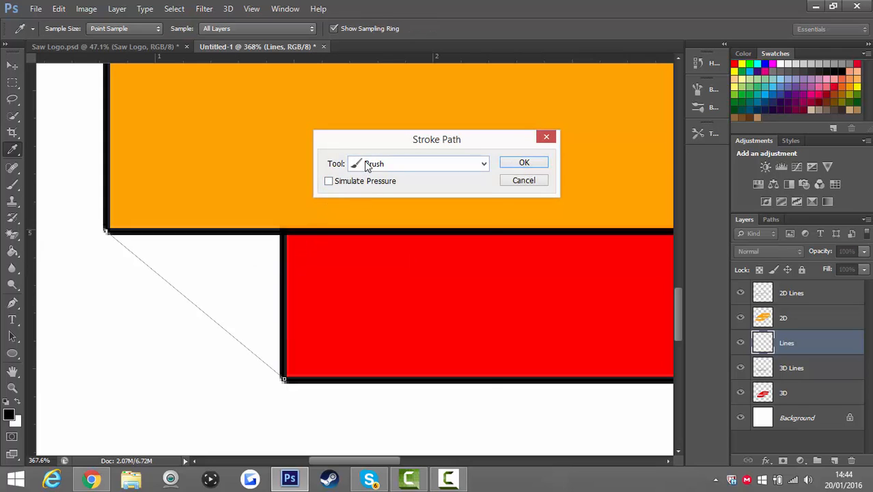
click(367, 167)
click(367, 177)
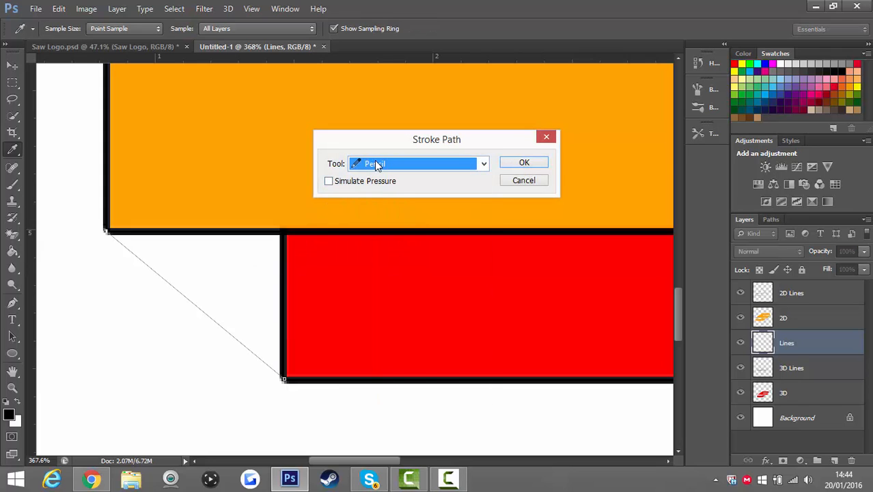
click(375, 164)
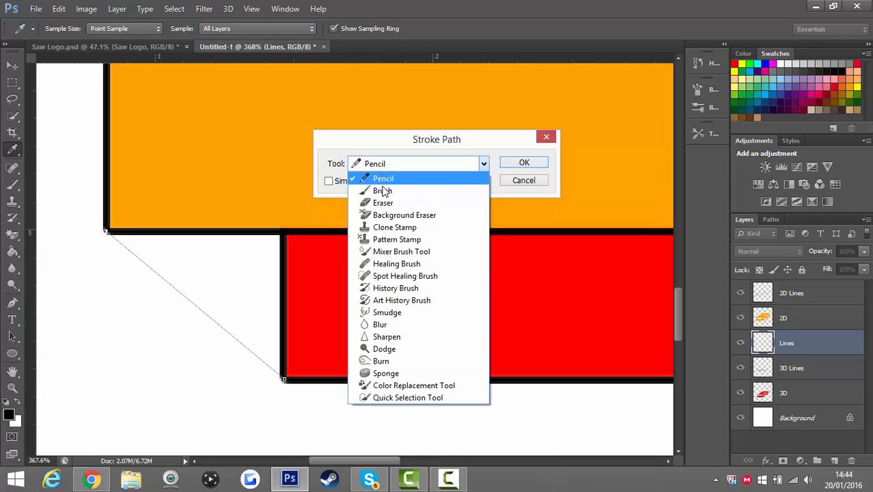
click(382, 191)
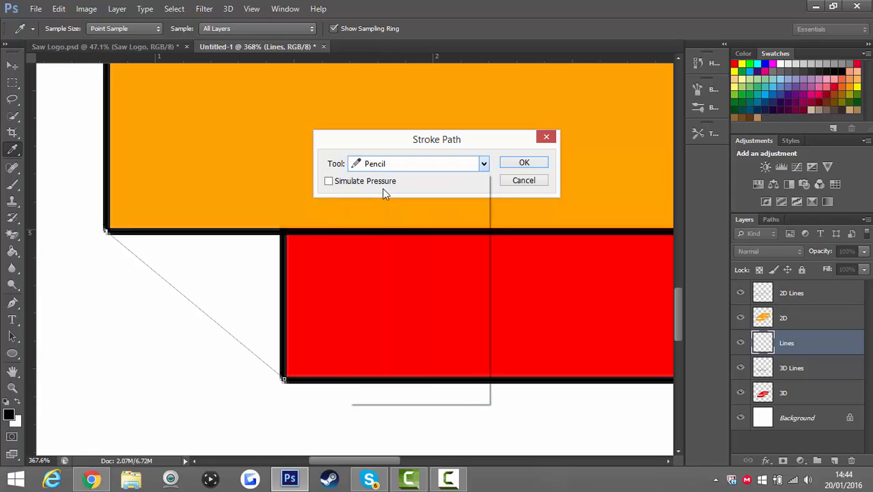
click(524, 164)
key(Escape)
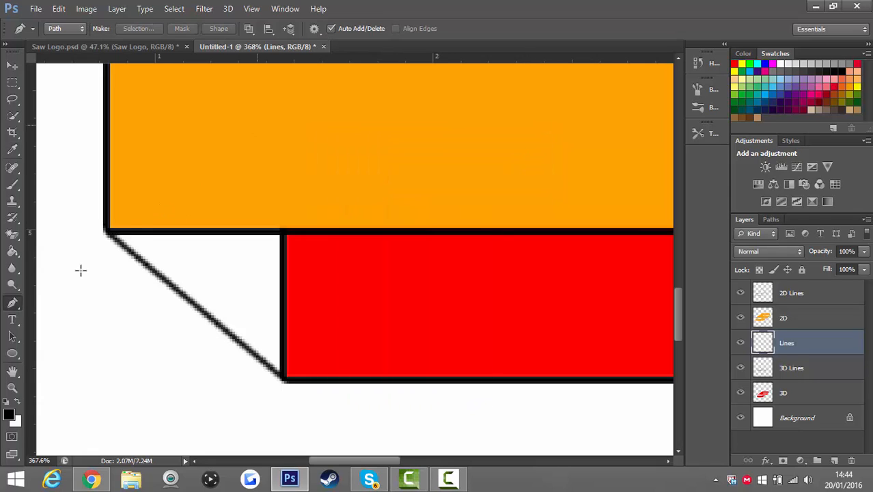
Step: Draw a Pen path between the right-hand tips of the lowest red and orange shapes and stroke it with the Brush
scroll(220, 272, down, 6)
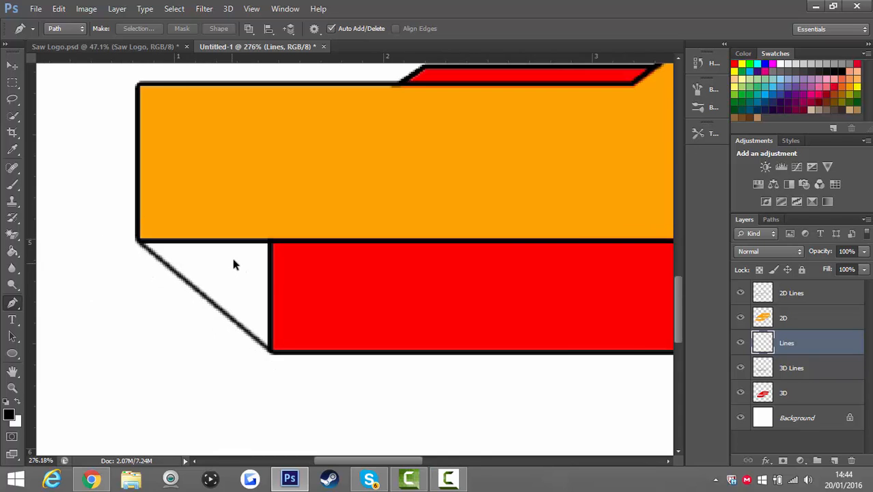
scroll(537, 236, up, 6)
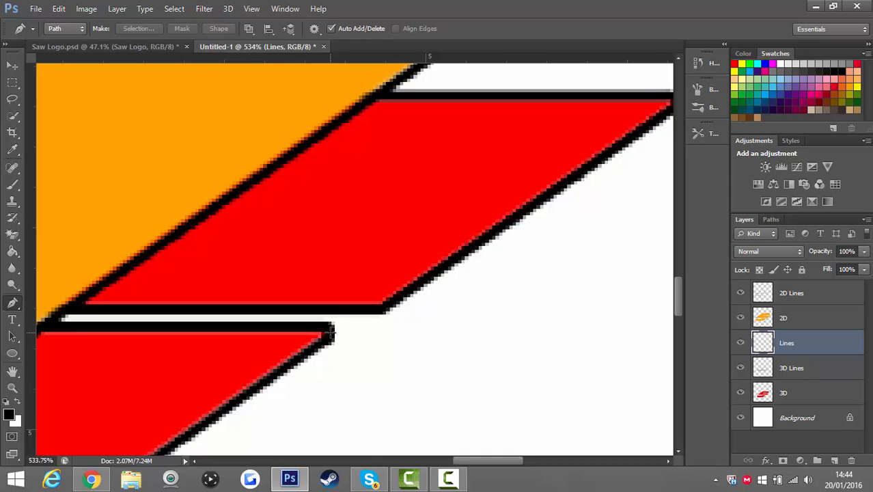
scroll(451, 266, up, 3)
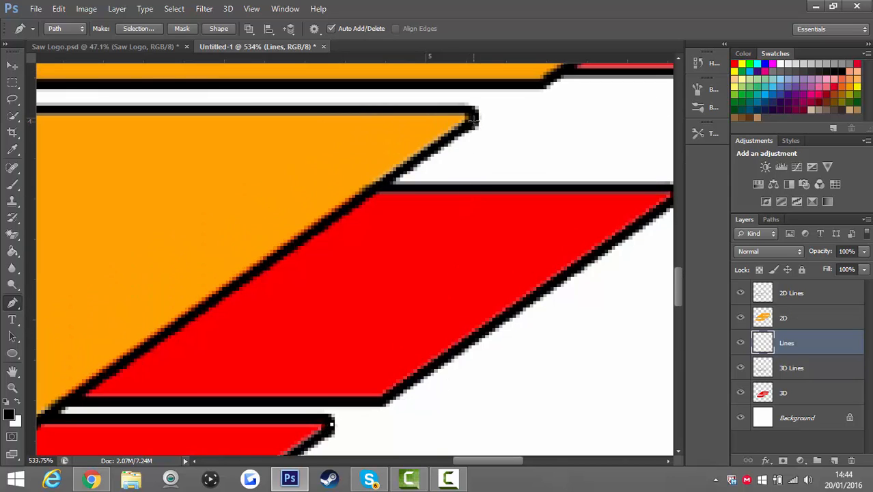
click(474, 118)
right_click(484, 136)
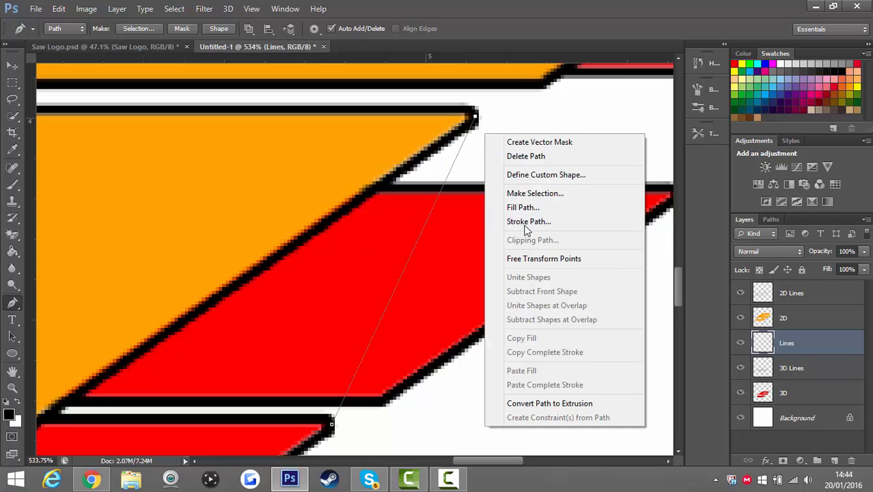
click(523, 224)
key(Return)
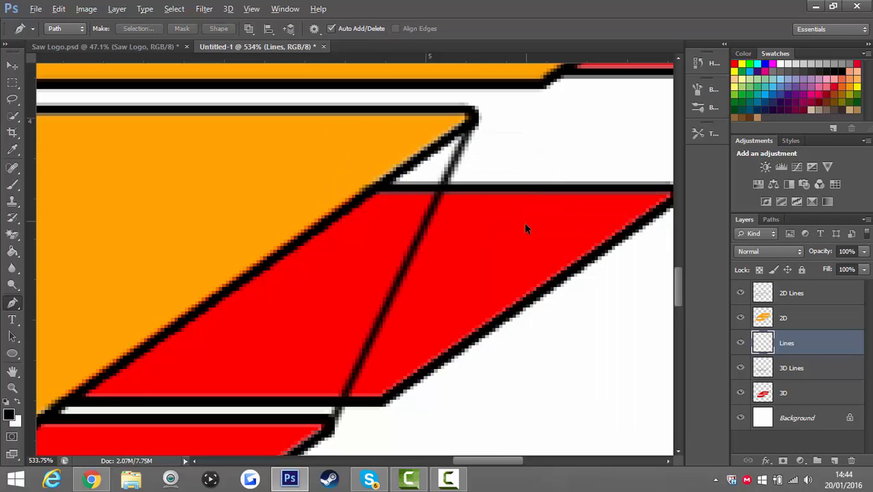
Step: Draw a Pen path joining the bottom-right corners of the lowest red and orange shapes and stroke it with the Brush
scroll(525, 215, down, 4)
scroll(423, 290, up, 3)
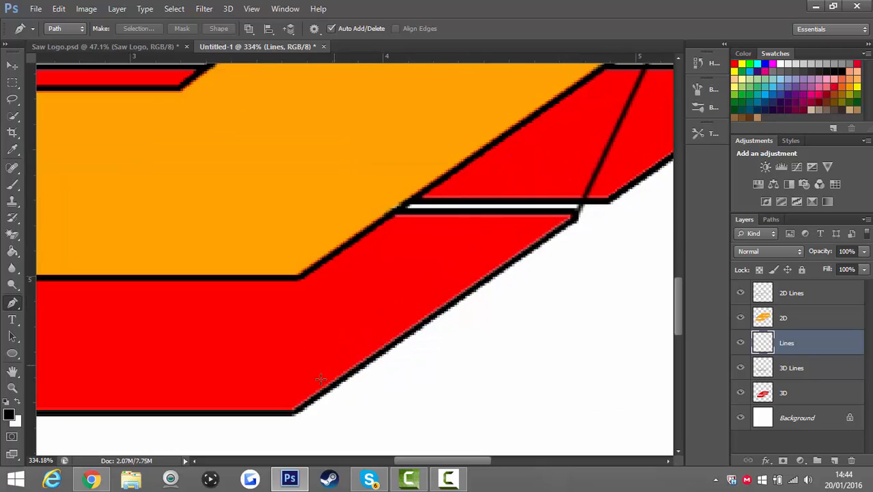
click(293, 411)
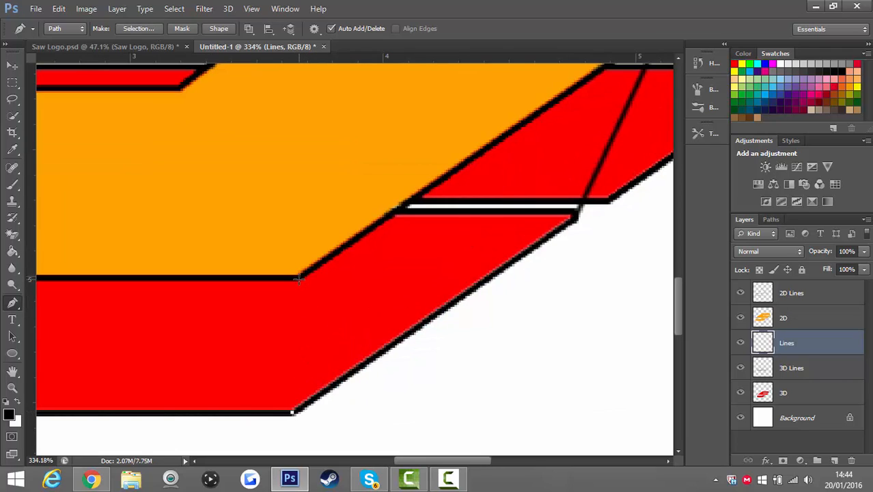
right_click(327, 273)
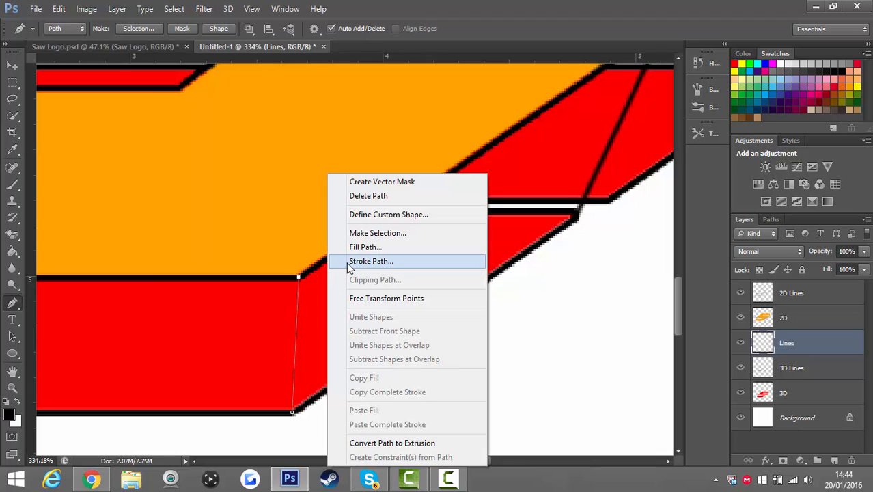
click(351, 263)
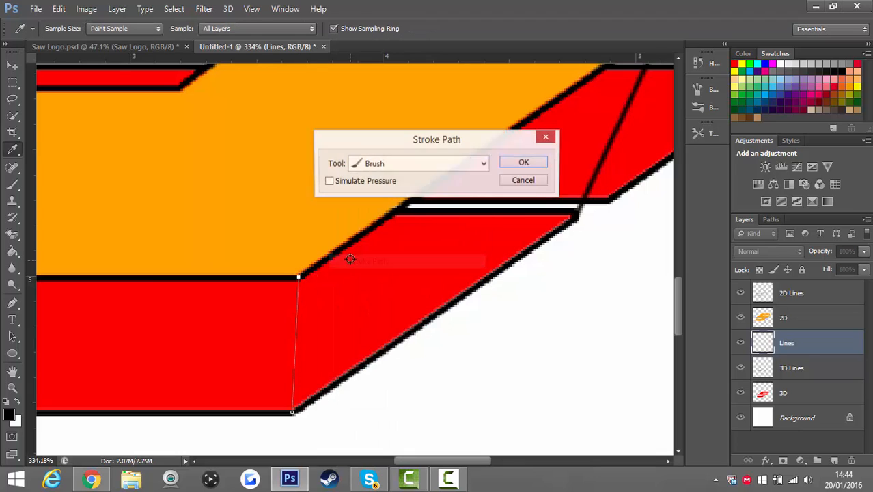
key(Return)
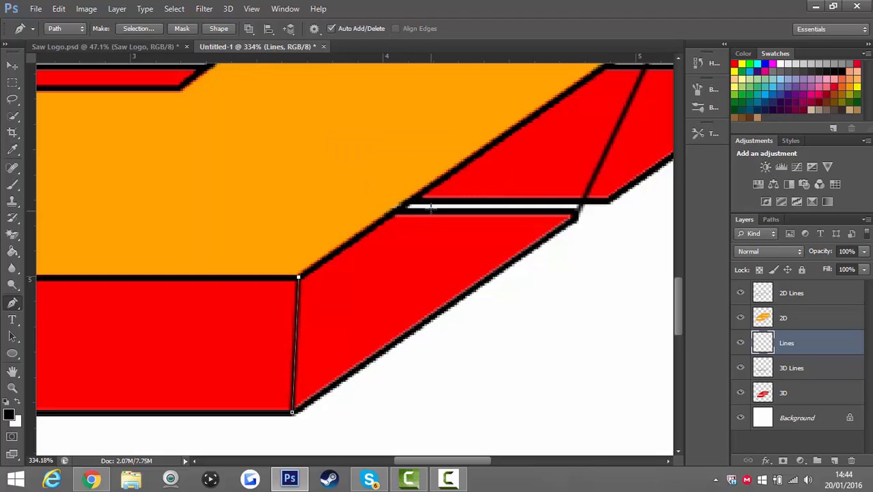
Step: Lower the 2D layer's opacity to 73% and make the Lines layer active again
scroll(430, 207, down, 8)
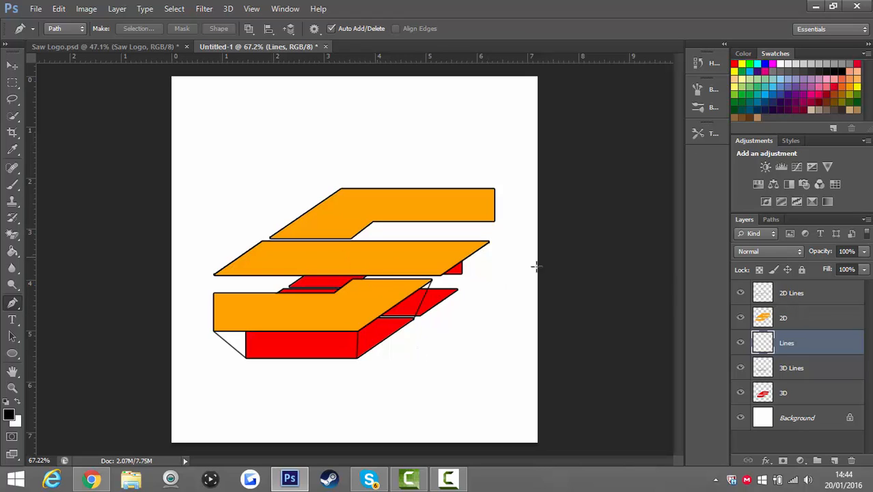
click(824, 317)
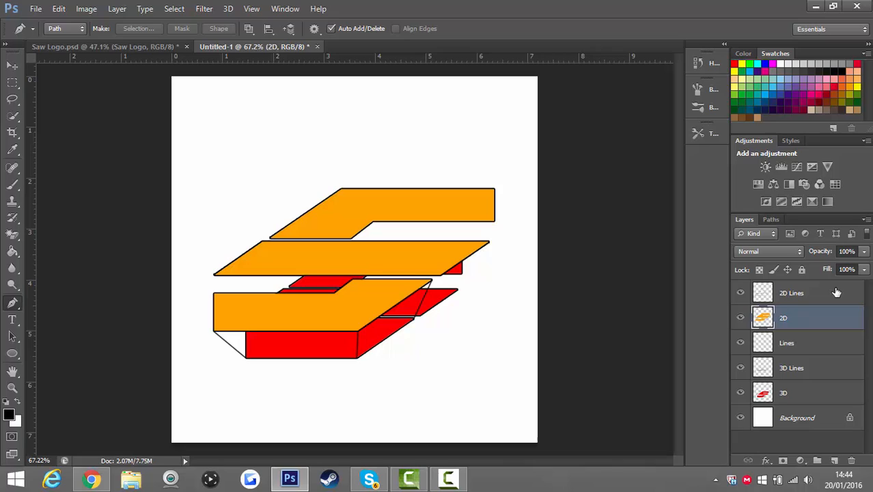
click(863, 252)
drag(863, 271, 847, 274)
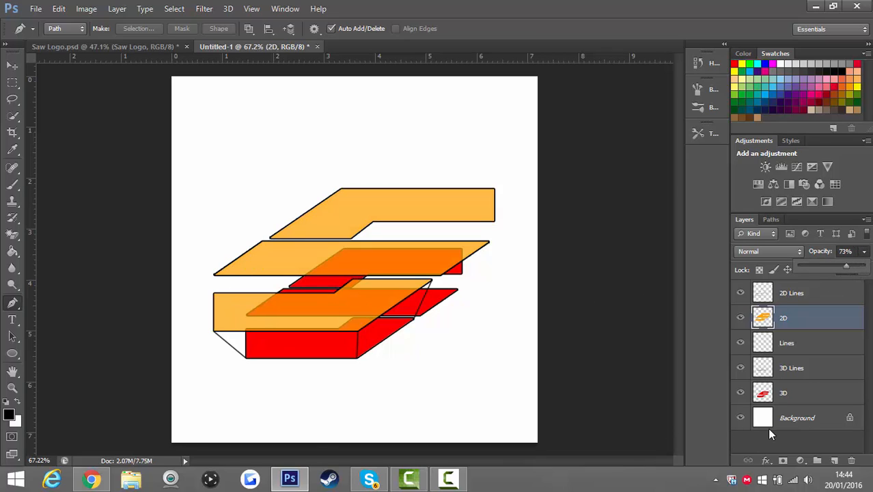
click(817, 351)
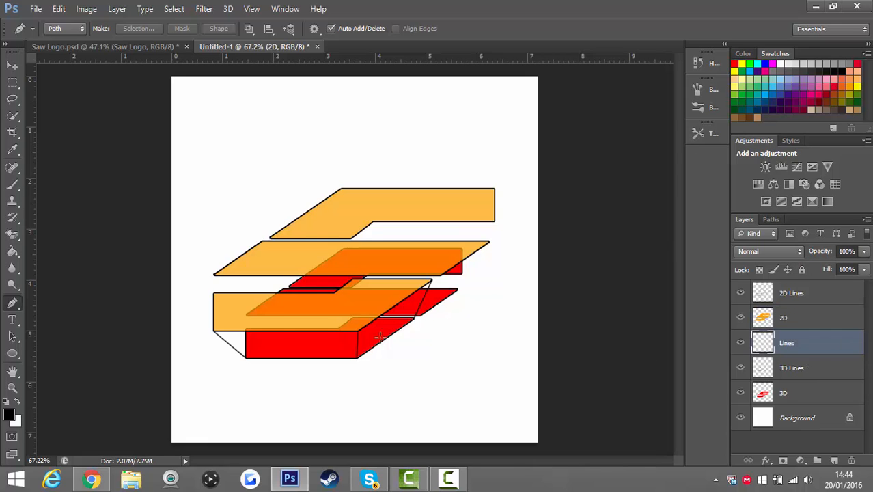
Step: Draw a Pen path from the middle red shape's left tip to the middle orange shape's left tip and stroke it with the Brush
scroll(227, 301, up, 5)
scroll(194, 301, up, 3)
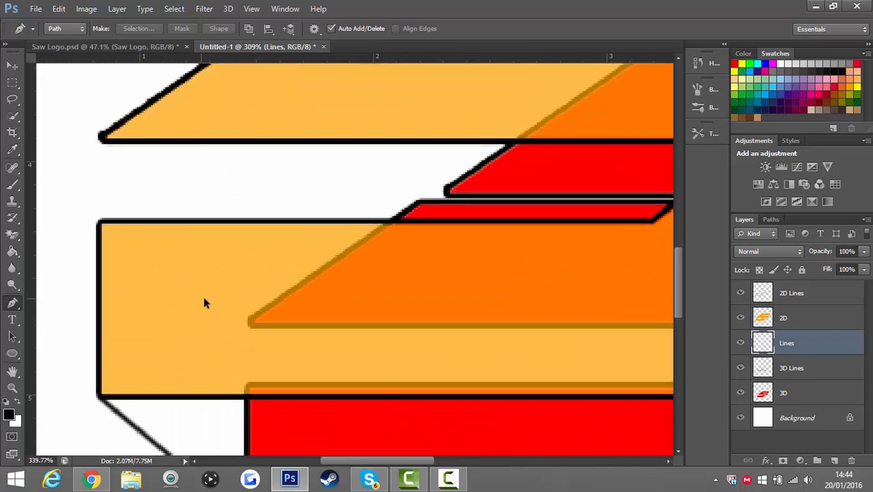
click(254, 324)
scroll(100, 200, up, 1)
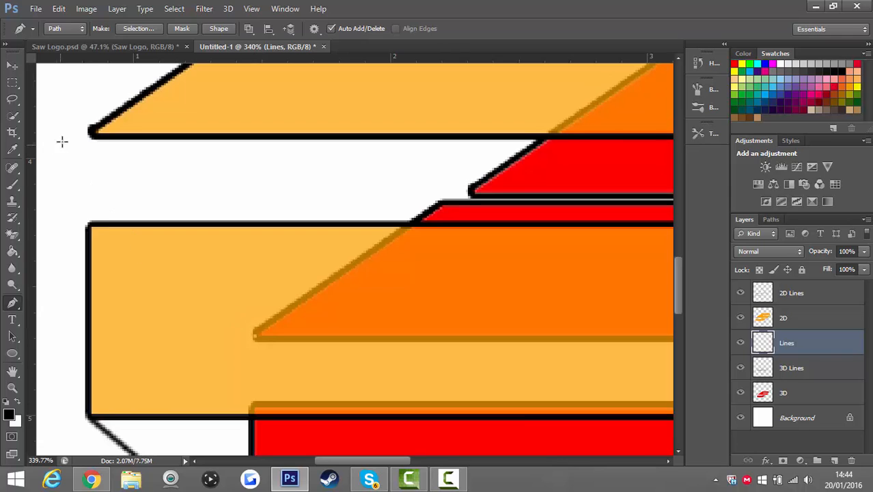
click(90, 132)
right_click(123, 136)
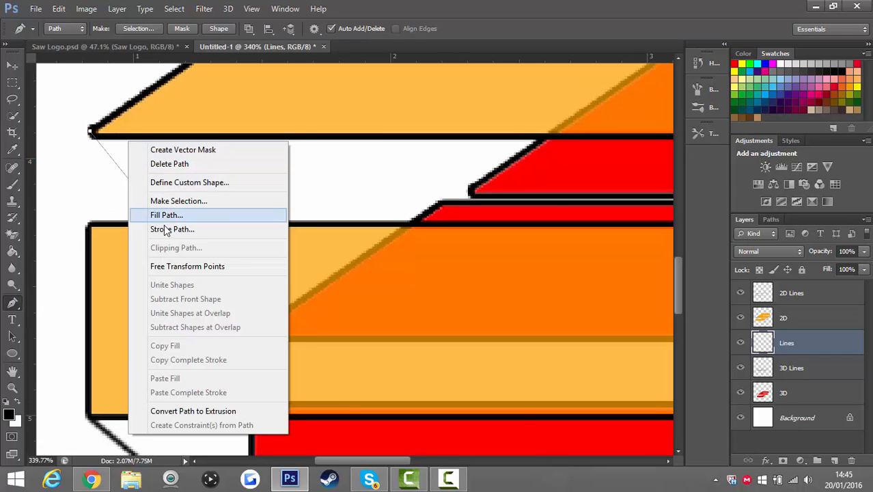
click(165, 228)
key(Return)
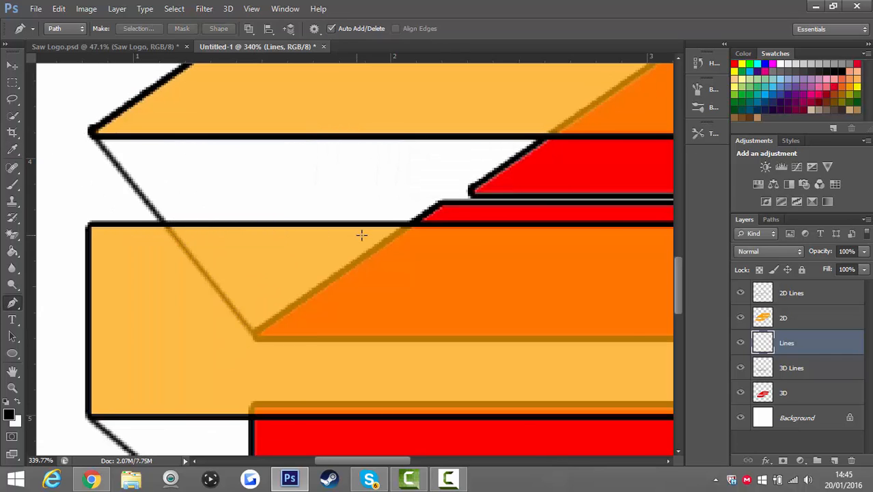
Step: Join the bottom-right corners of the middle red and orange shapes with a straight Pen path stroked with the Brush
scroll(377, 226, down, 2)
scroll(377, 225, down, 3)
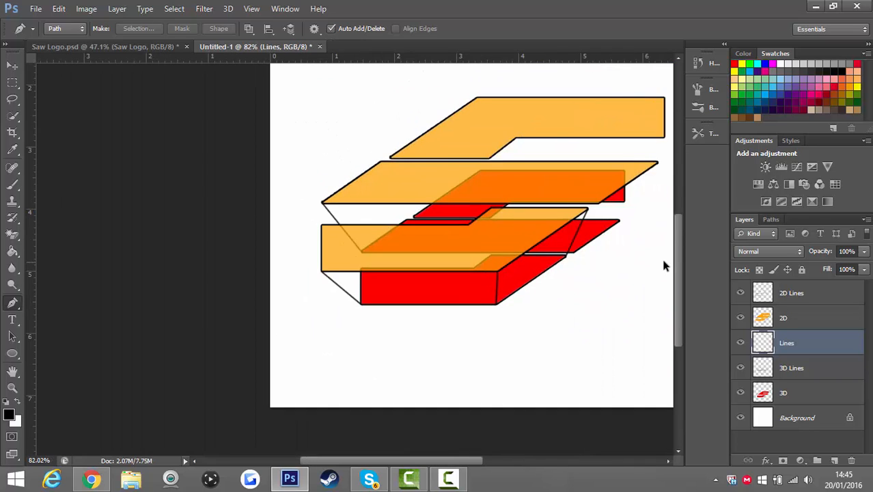
scroll(631, 264, up, 2)
scroll(618, 253, up, 4)
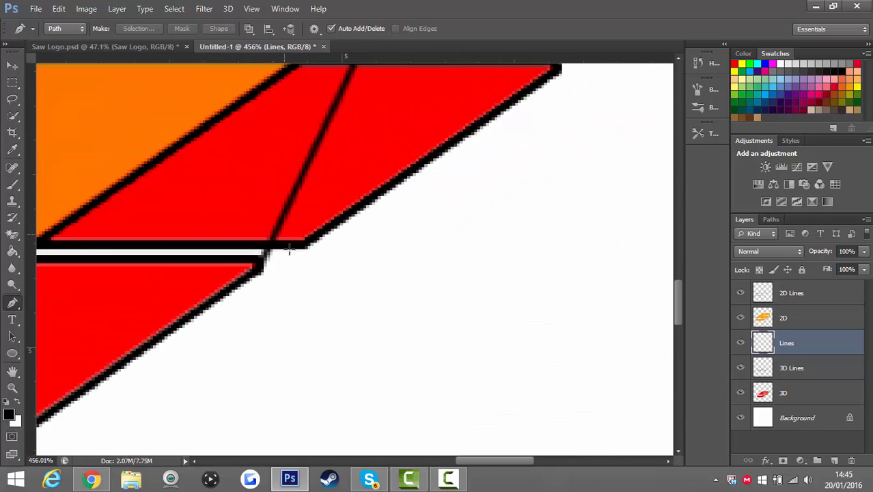
click(304, 244)
scroll(352, 219, up, 4)
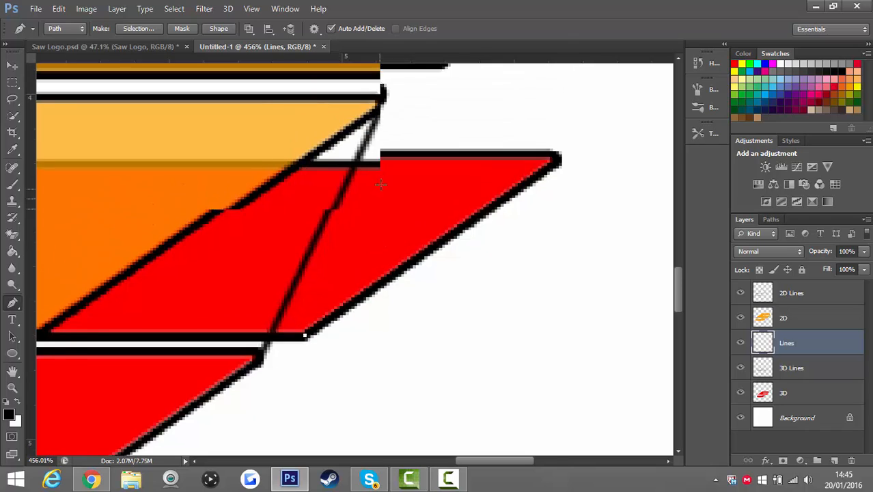
click(442, 116)
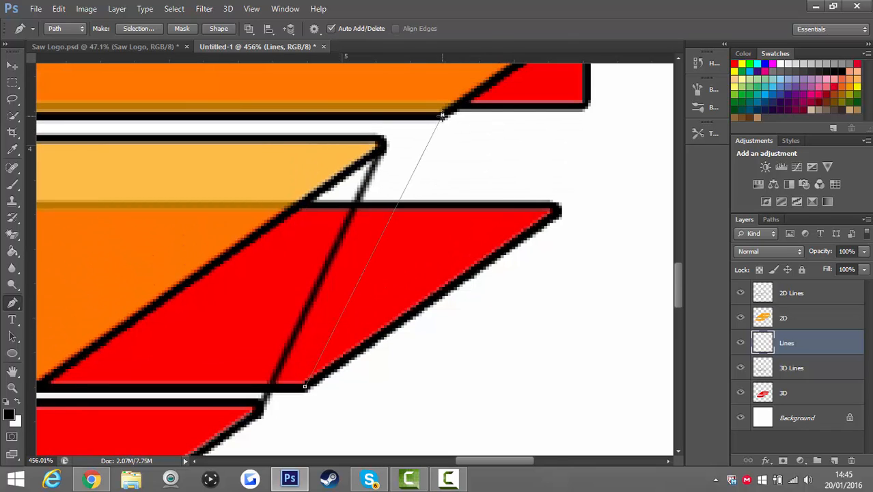
right_click(452, 115)
click(505, 203)
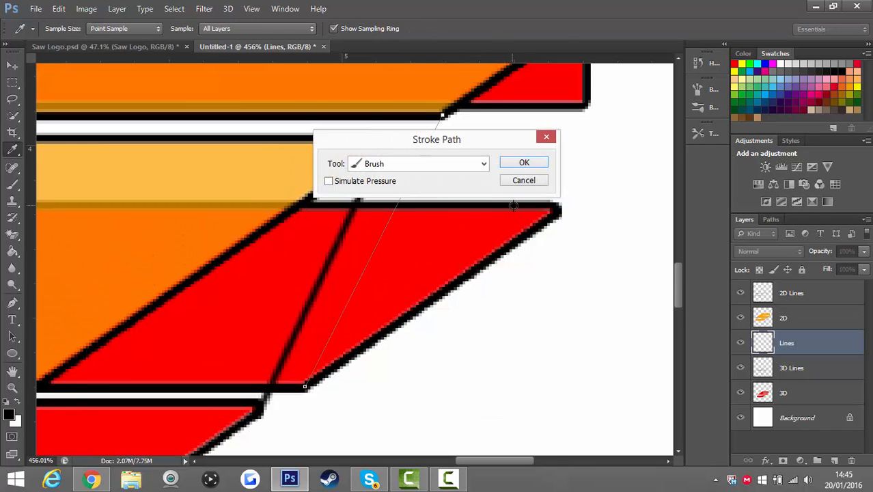
key(Return)
Step: Connect the upper-right tips of the middle red and orange shapes with a Pen path and stroke it with the Brush
scroll(514, 190, down, 2)
scroll(520, 190, down, 5)
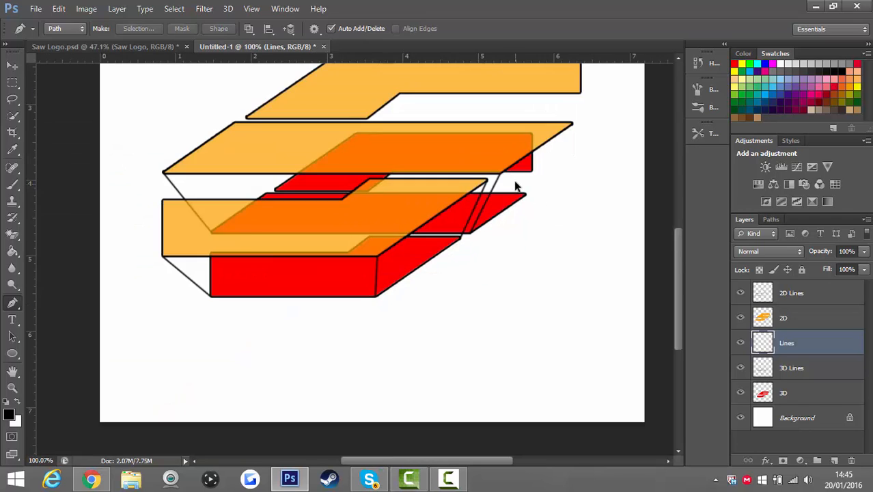
scroll(473, 274, up, 4)
scroll(450, 308, up, 1)
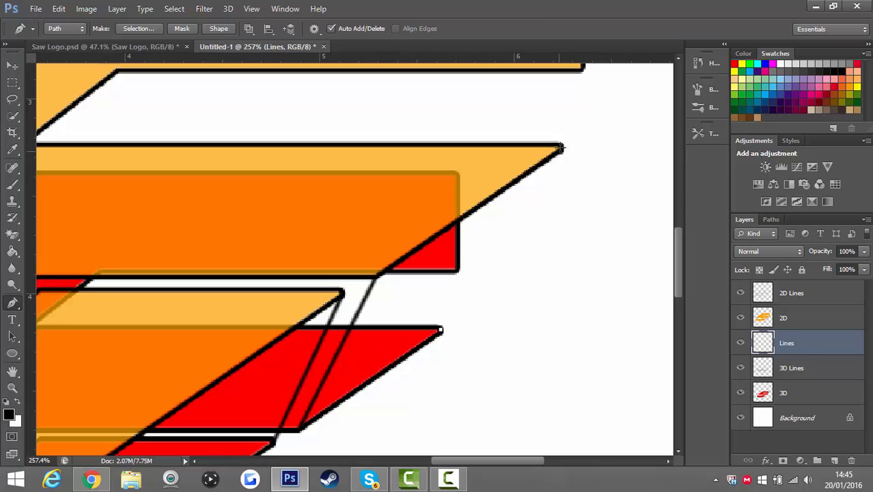
click(562, 147)
right_click(562, 148)
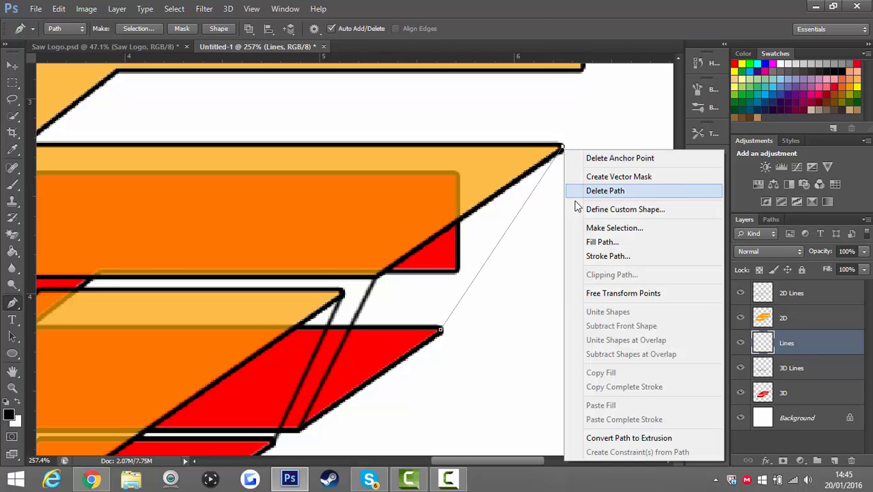
click(596, 253)
key(Return)
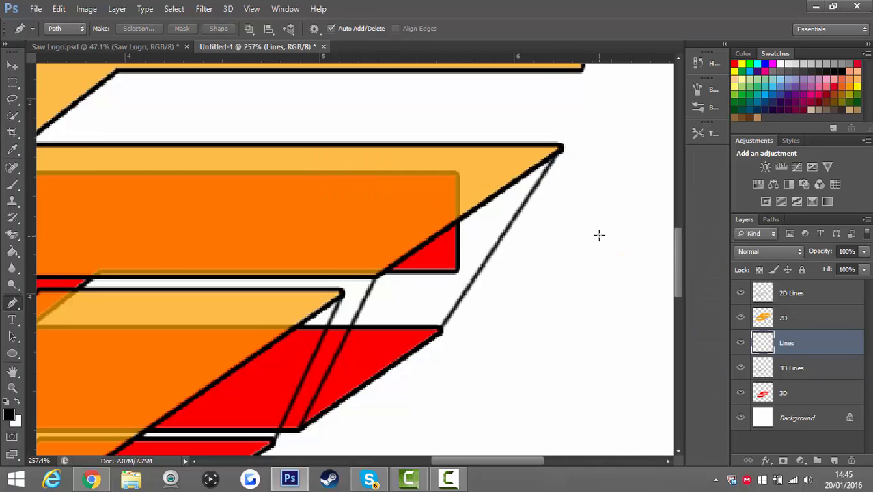
Step: Draw a Pen path from the top orange shape's bottom-left tip to the top red shape's bottom-left tip and stroke it with the Brush
scroll(570, 241, down, 5)
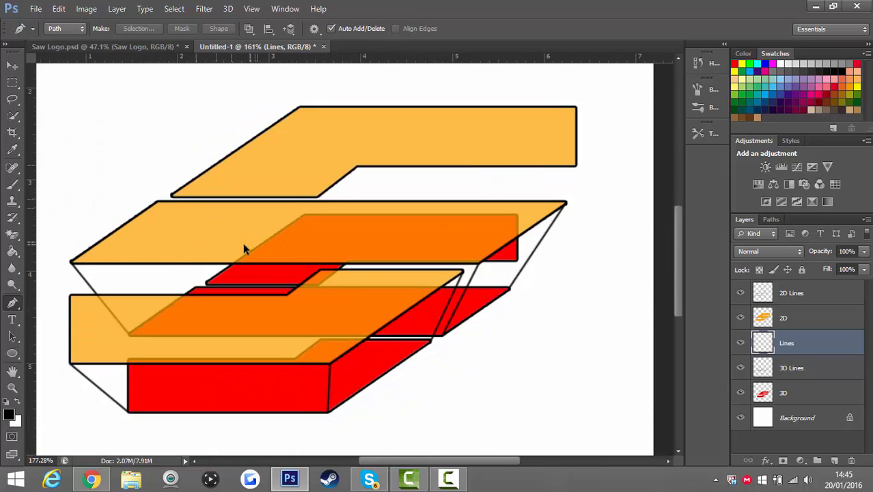
scroll(242, 244, up, 5)
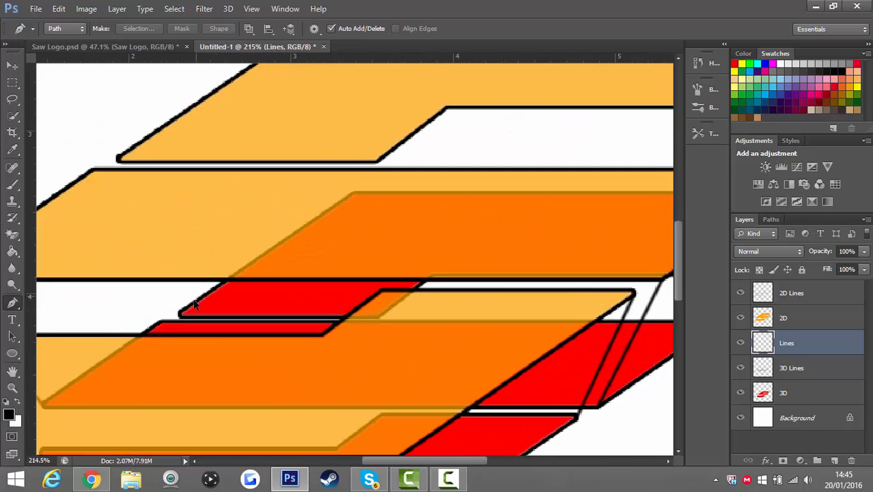
click(118, 157)
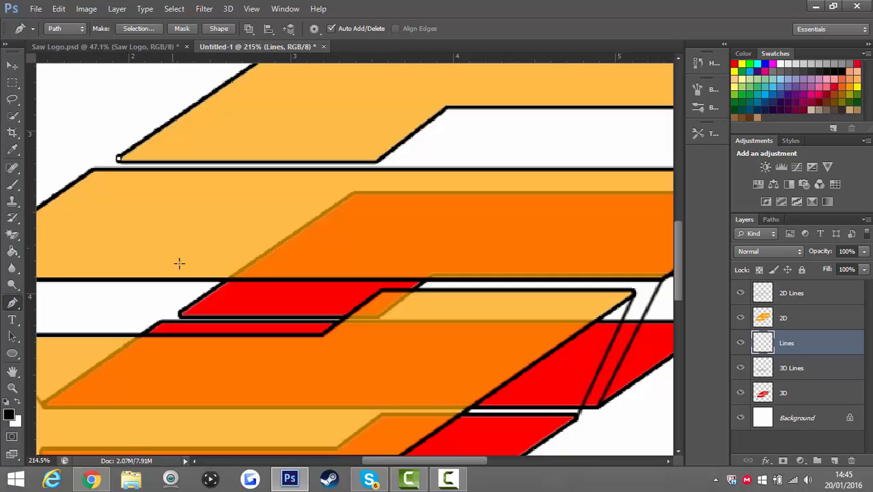
click(179, 313)
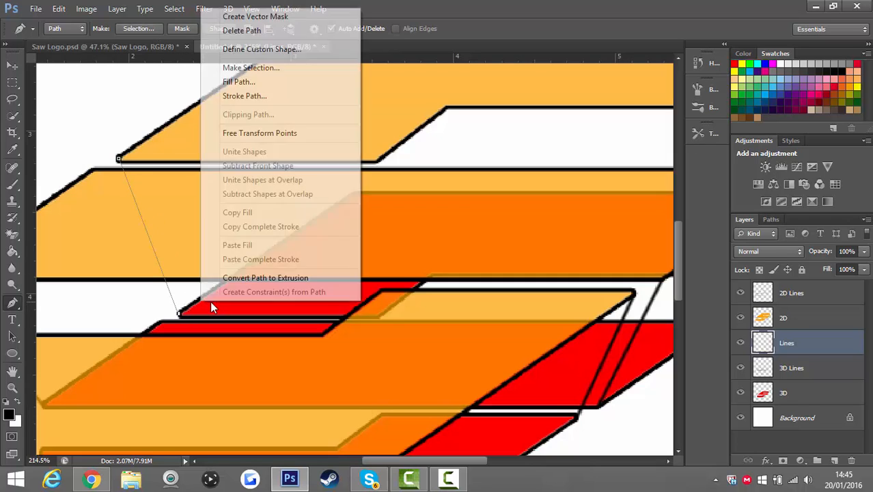
right_click(201, 302)
click(232, 101)
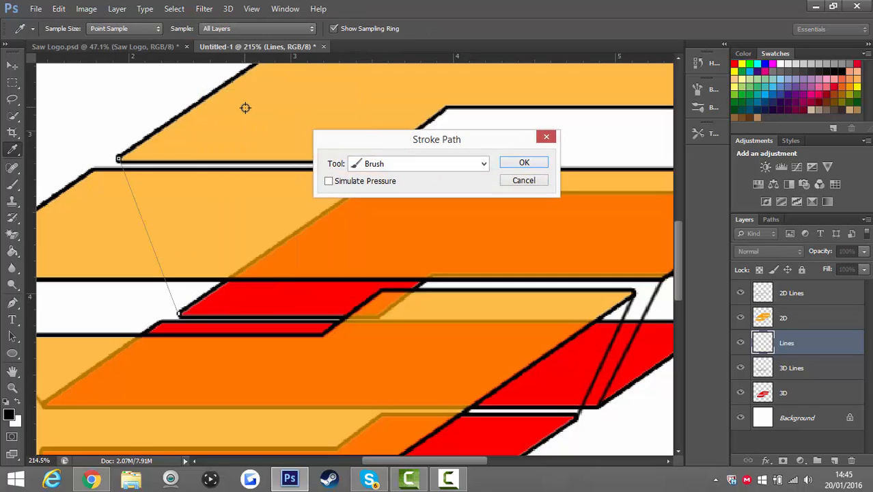
key(Return)
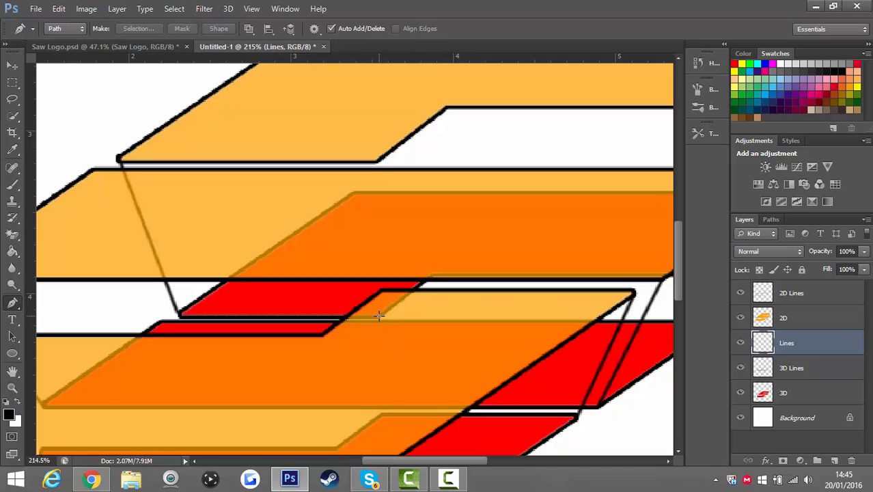
Step: Join the top red and orange shapes at the lower end of their slanted inner edge with a Brush-stroked Pen path
click(379, 315)
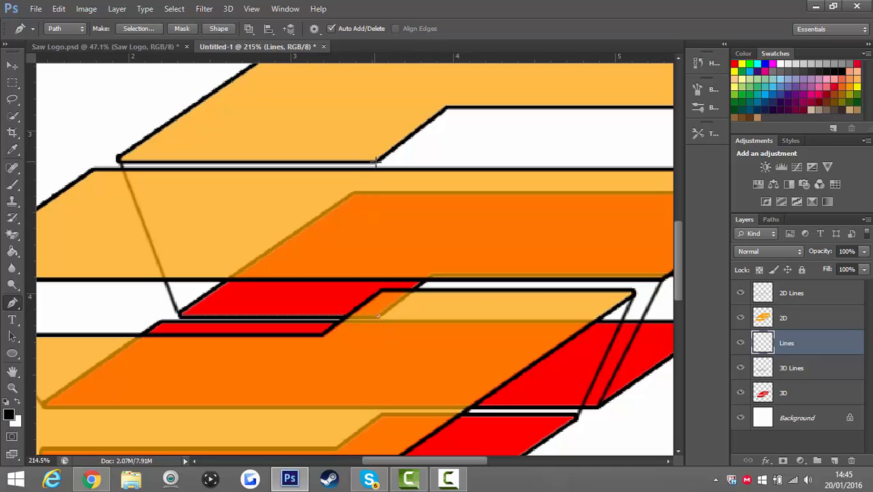
click(378, 161)
right_click(377, 161)
click(421, 251)
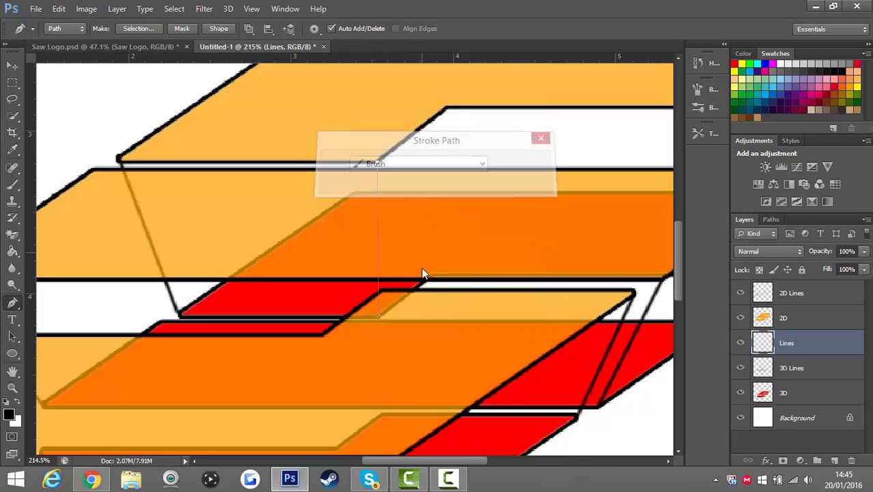
key(Return)
Step: Join the top red and orange shapes at the upper end of their slanted inner edge with a Brush-stroked Pen path
click(433, 273)
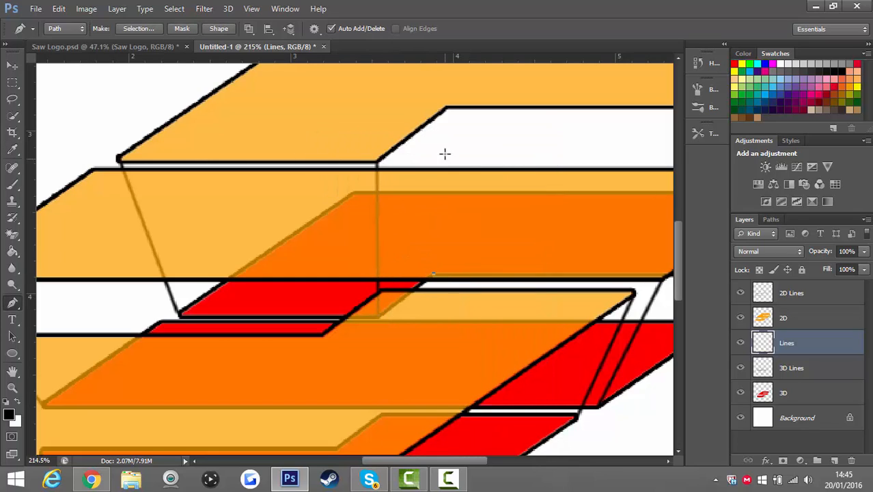
click(446, 107)
right_click(455, 118)
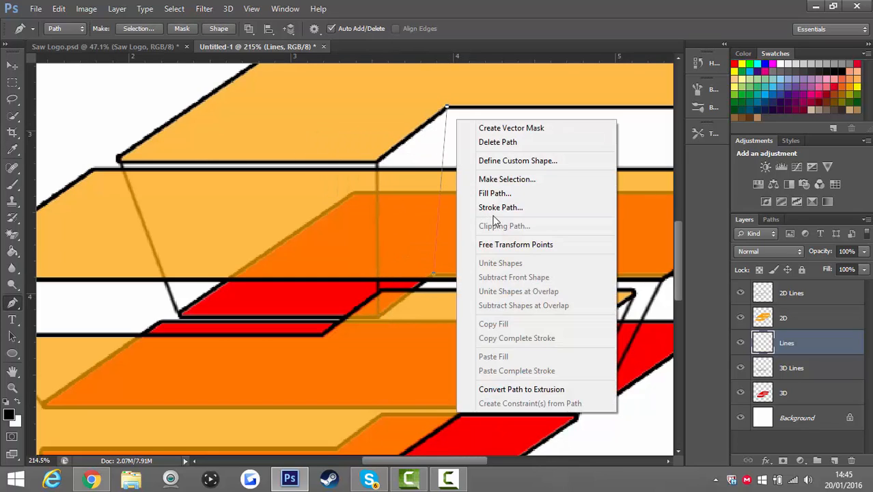
click(492, 207)
key(Return)
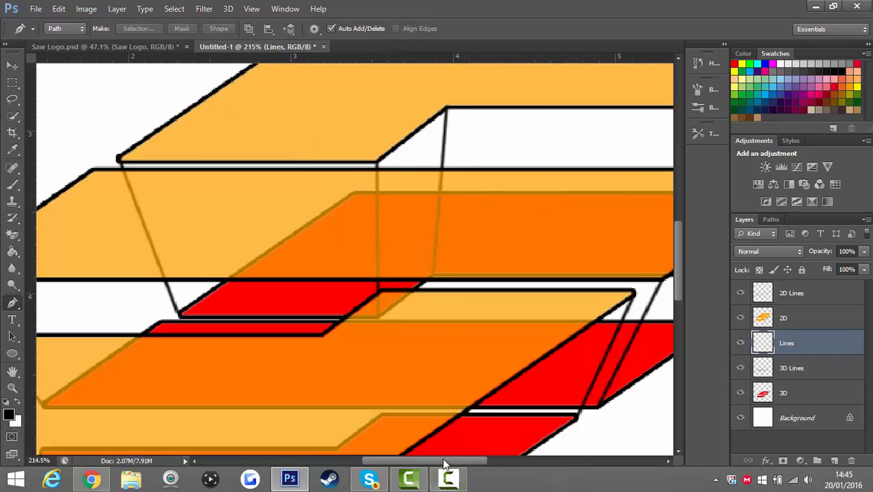
Step: Draw a Pen path joining the bottom-right corners of the top red and orange shapes and stroke it with the Brush
drag(444, 461, 509, 451)
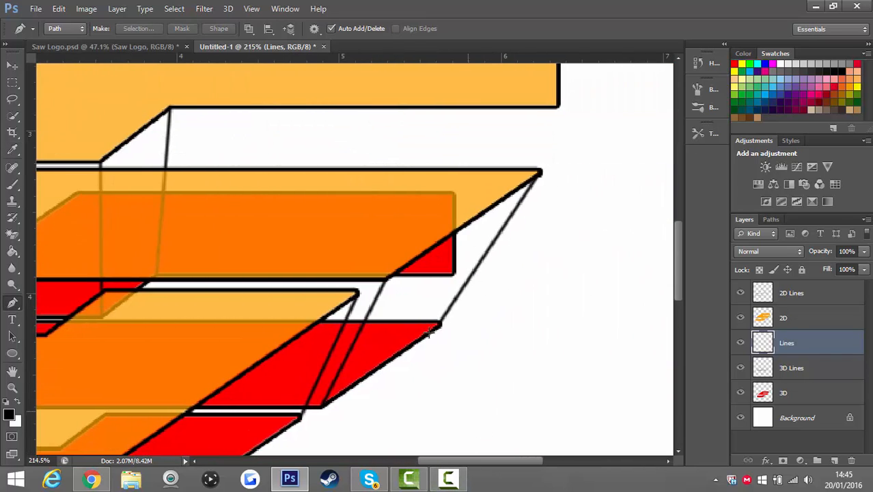
click(453, 273)
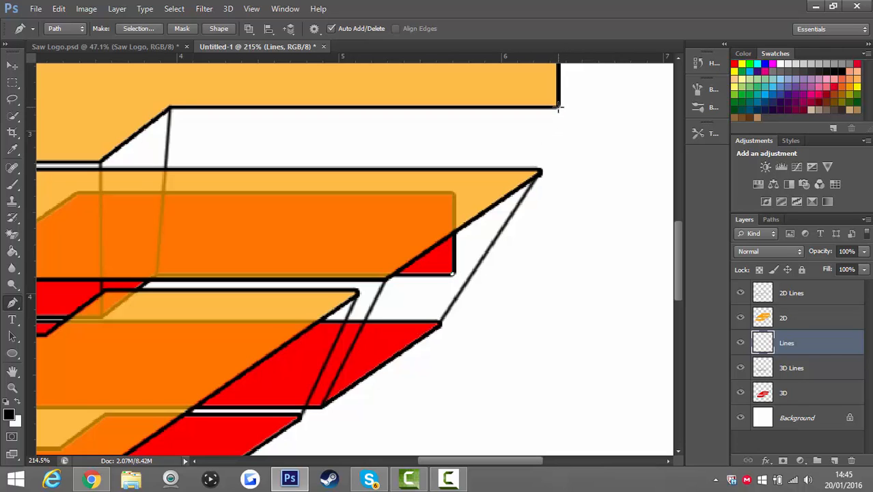
click(558, 107)
right_click(610, 149)
click(627, 227)
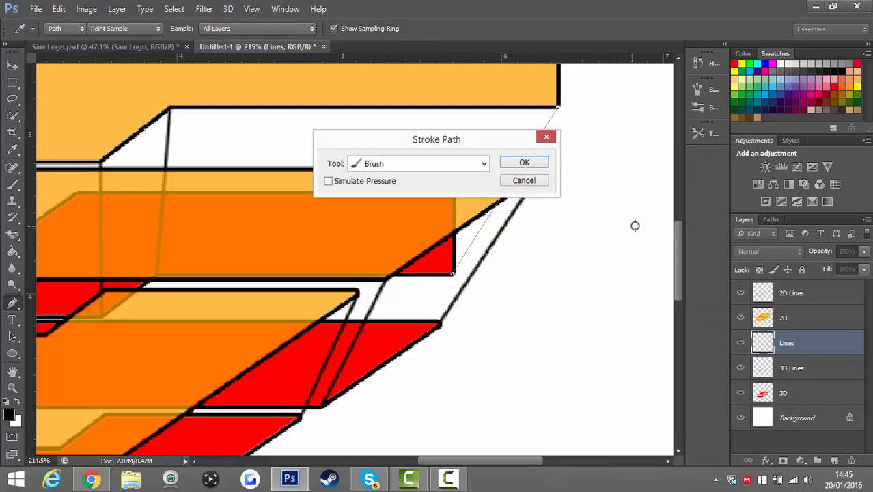
key(Return)
Step: On the 3D Lines layer, erase the black left edge of the bottom red shape with the Eraser
scroll(468, 233, down, 5)
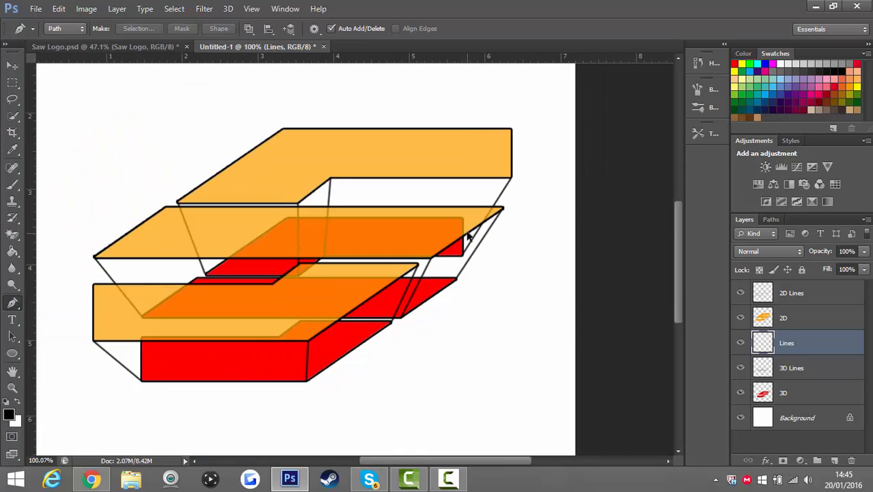
scroll(468, 233, down, 3)
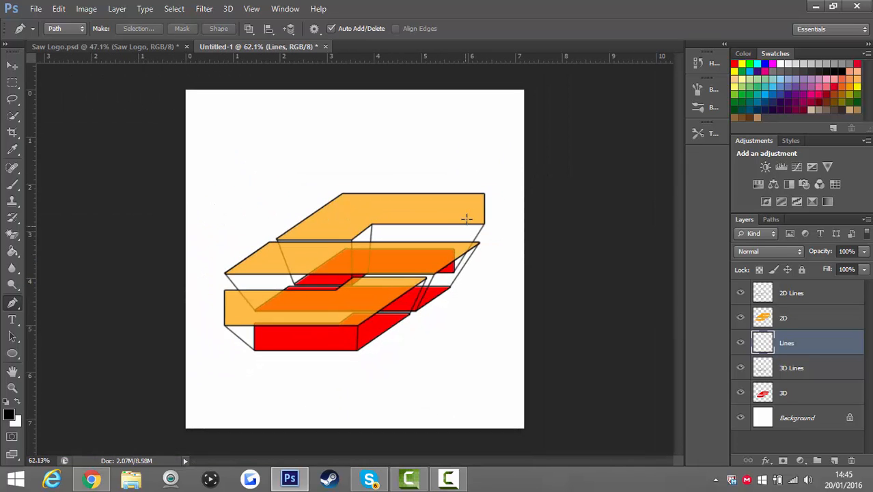
scroll(247, 338, up, 5)
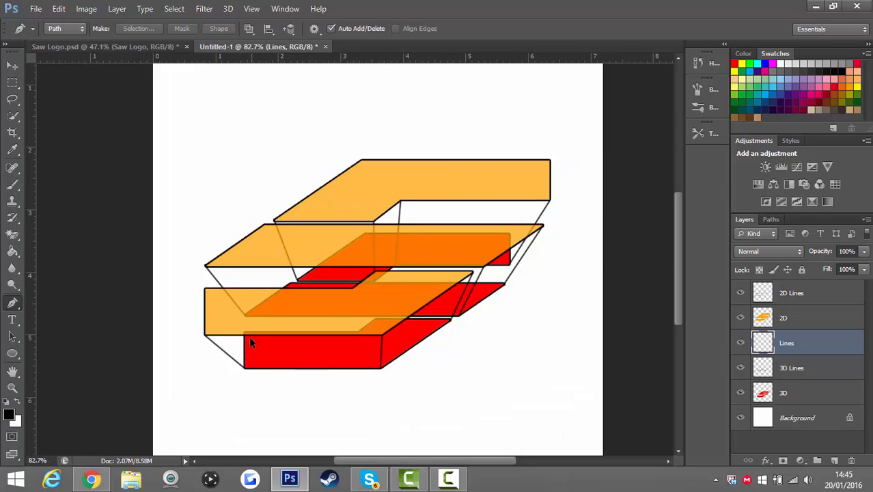
key(alt)
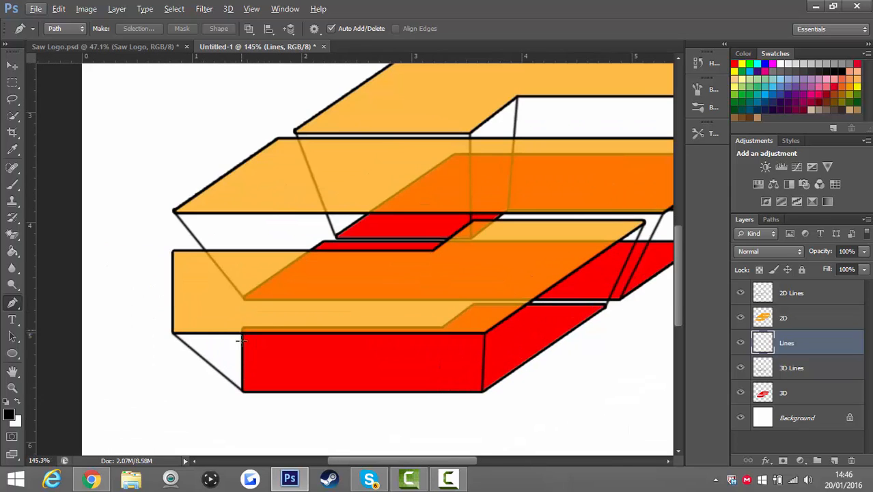
scroll(253, 308, down, 2)
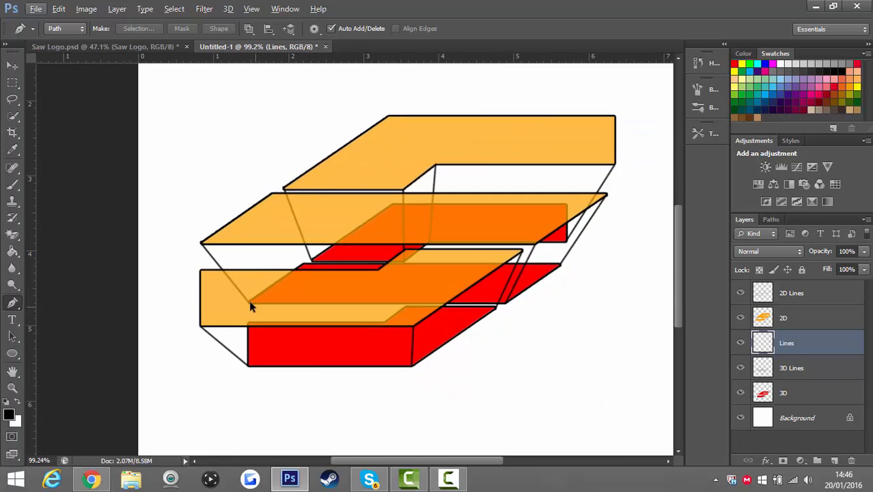
click(812, 370)
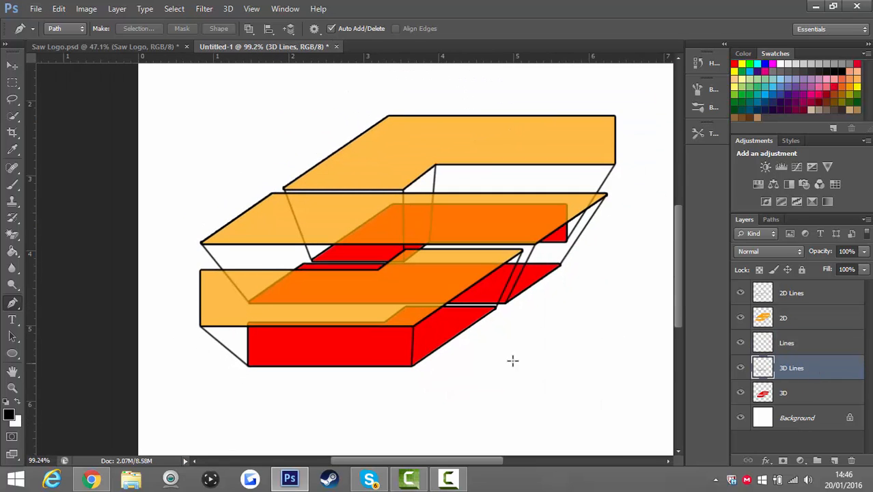
scroll(278, 354, up, 4)
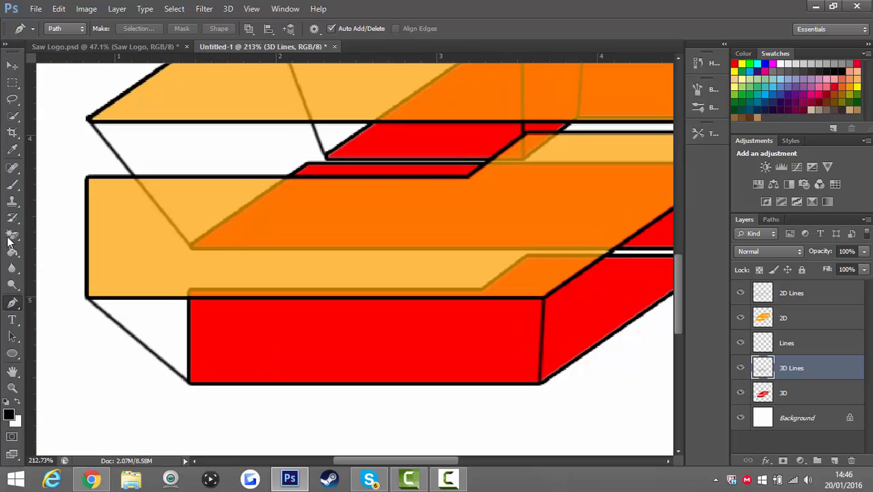
drag(12, 239, 41, 230)
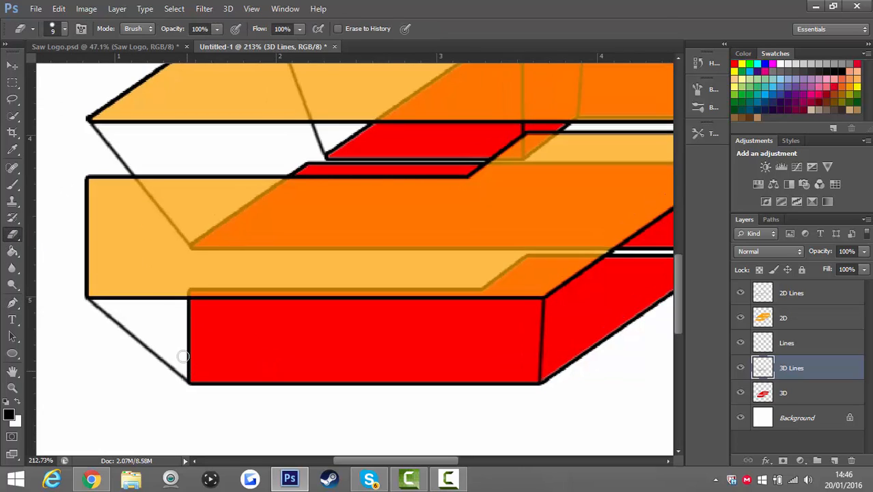
click(64, 29)
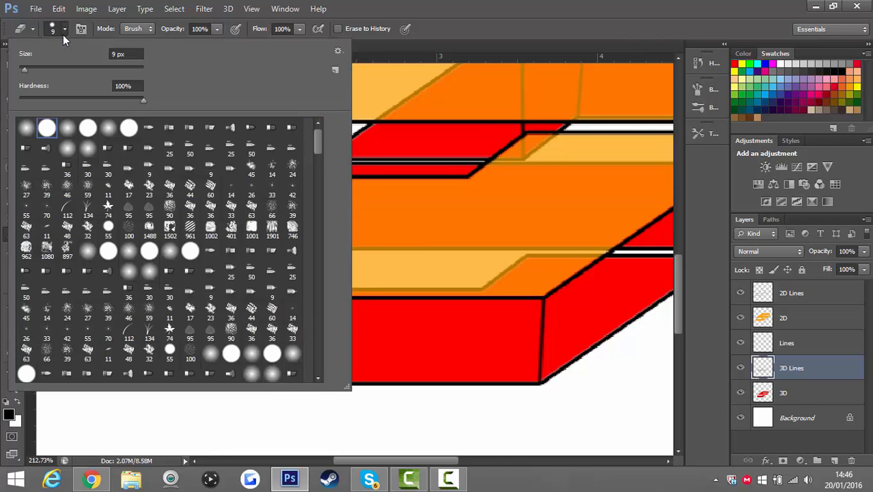
click(64, 28)
scroll(179, 353, up, 3)
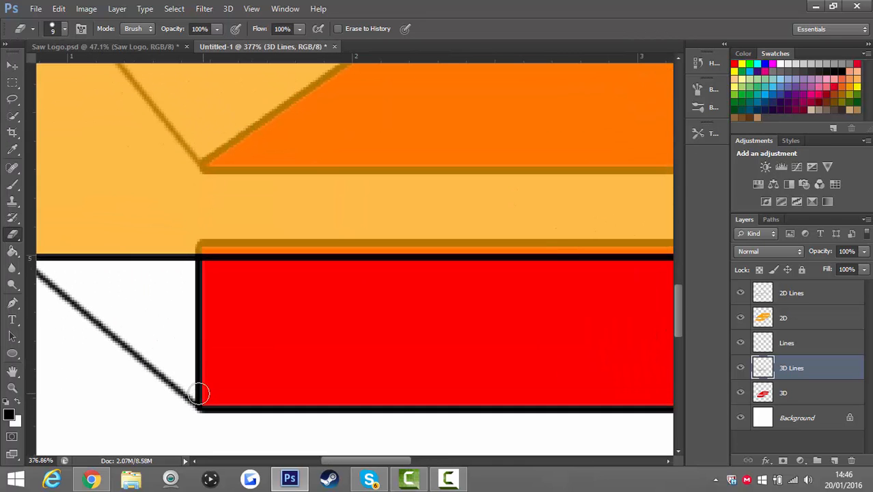
drag(196, 396, 197, 239)
scroll(199, 285, down, 3)
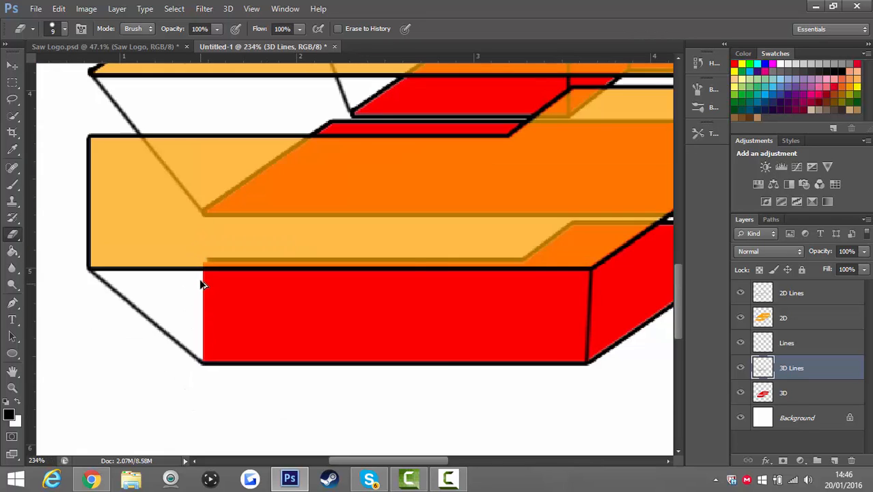
scroll(307, 290, down, 1)
Step: Set the opacity of the 2D layer to 100%
click(802, 316)
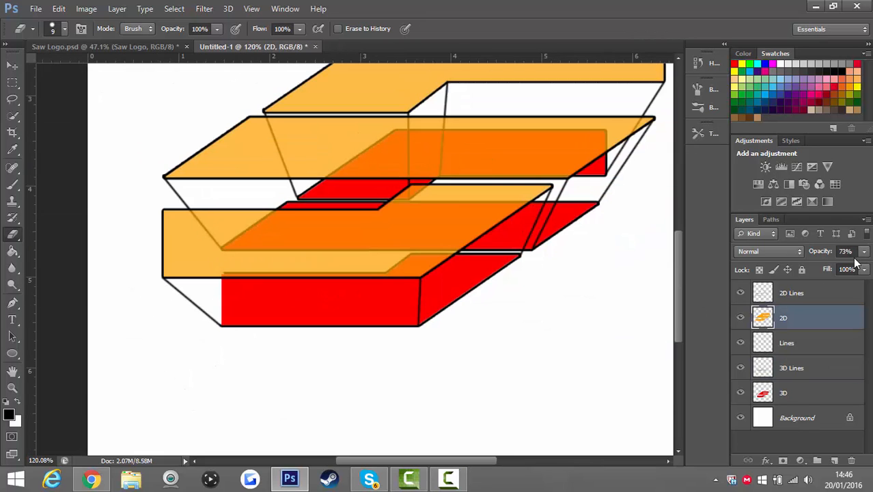
click(863, 253)
drag(850, 266, 869, 266)
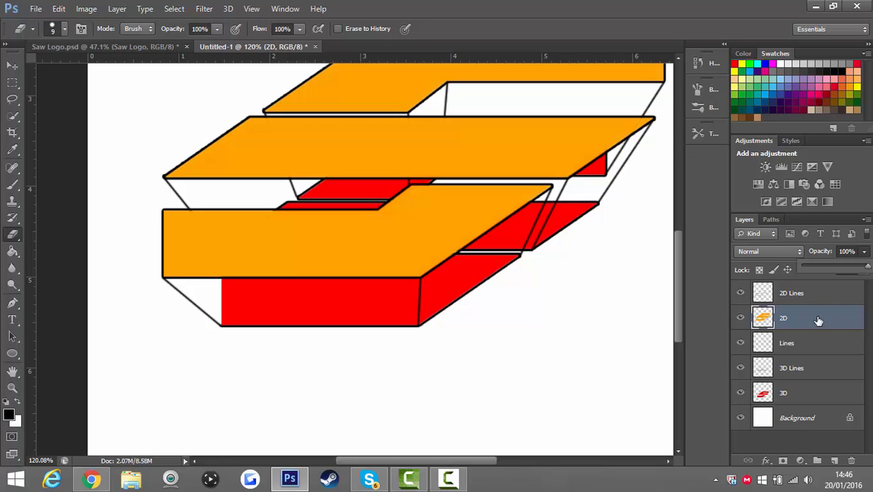
Step: On the 3D Lines layer, erase the black outlines along the narrow white gap between the bottom and middle red shapes
click(819, 368)
scroll(526, 271, up, 2)
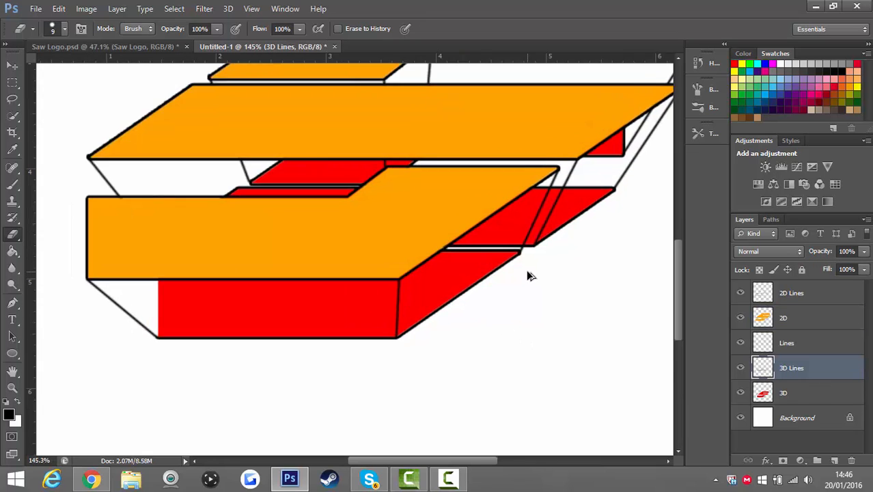
scroll(501, 225, up, 1)
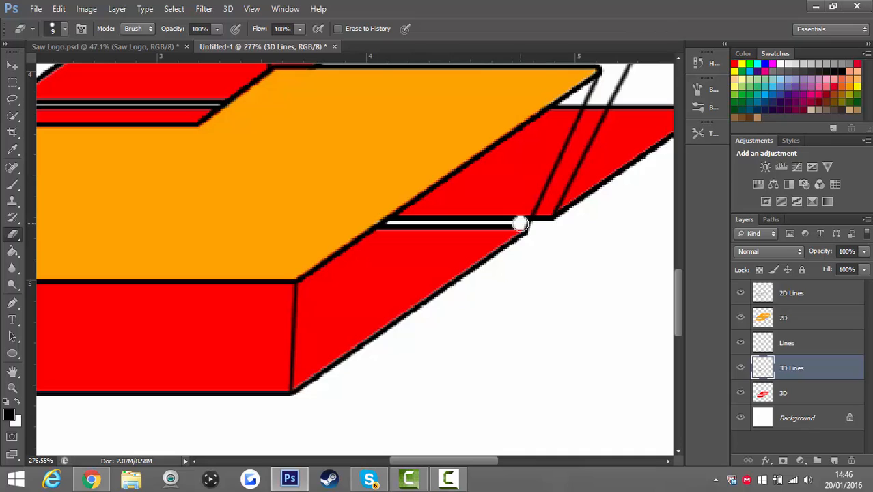
mouse_move(517, 224)
mouse_down()
mouse_move(372, 229)
mouse_move(412, 214)
mouse_move(474, 223)
mouse_up()
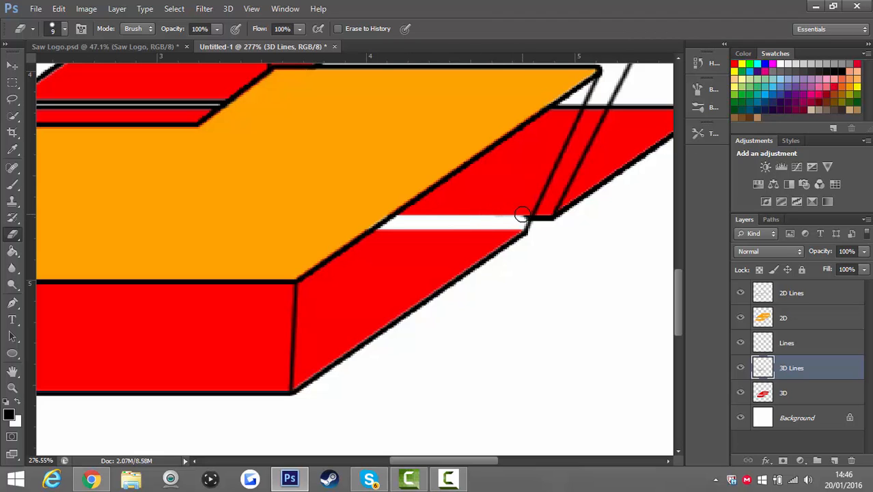
Step: Erase the exposed top outline of the middle red shape on the 3D Lines layer
scroll(618, 174, up, 3)
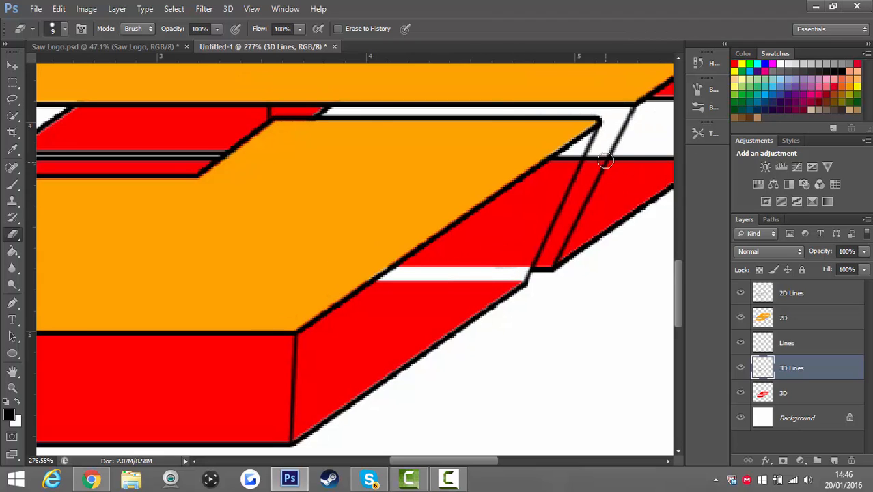
scroll(601, 164, down, 5)
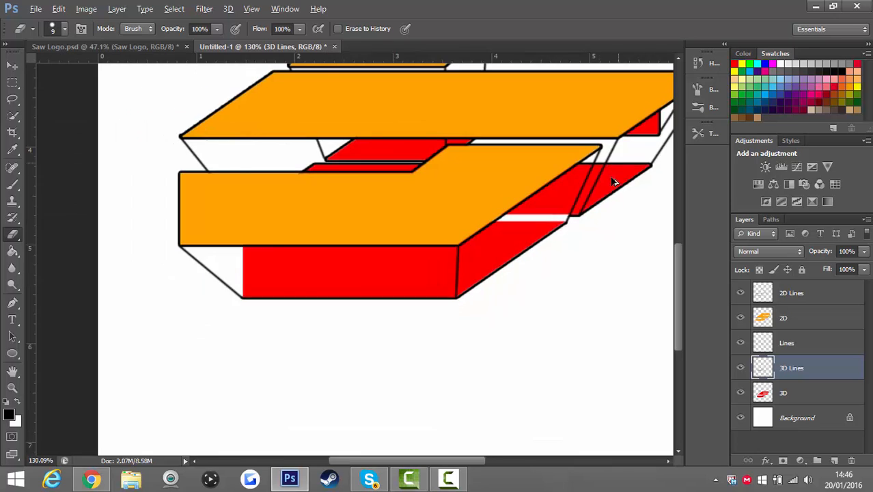
scroll(606, 190, down, 2)
scroll(476, 273, up, 6)
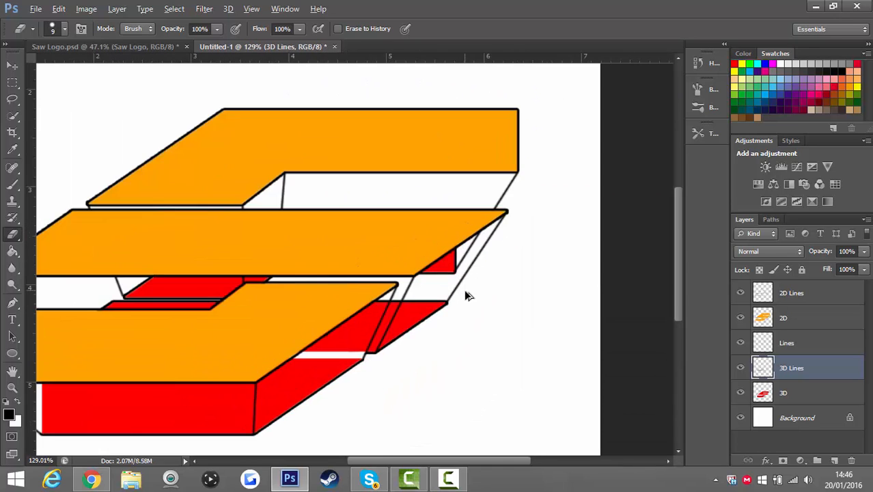
scroll(462, 308, up, 2)
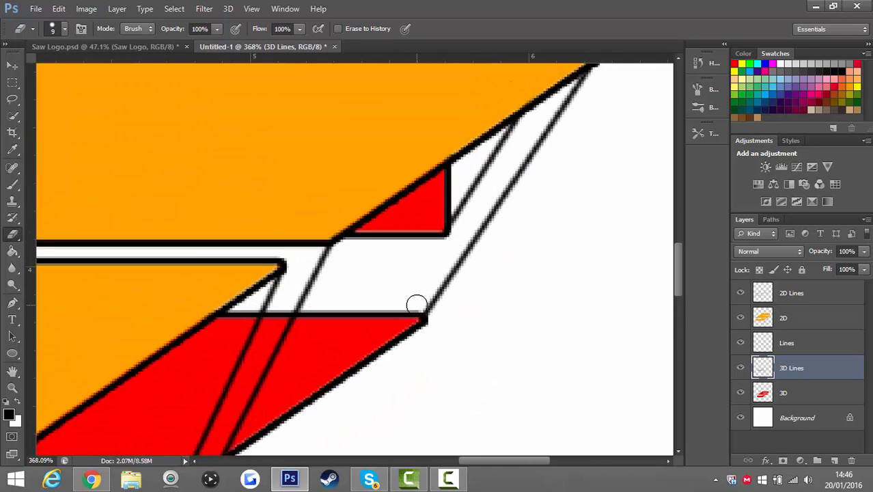
drag(416, 306, 186, 314)
Step: Erase the exposed bottom and right outlines of the top red shape, beside the middle orange shape's slanted end
scroll(185, 314, down, 5)
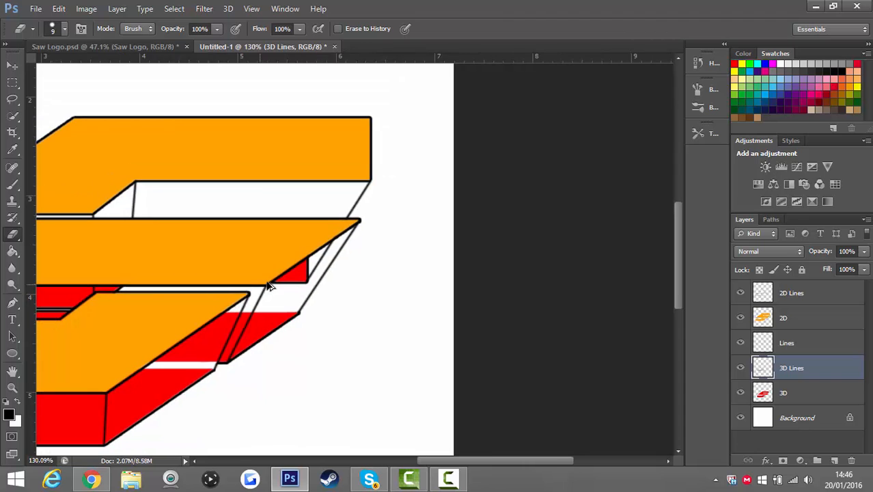
scroll(271, 285, up, 3)
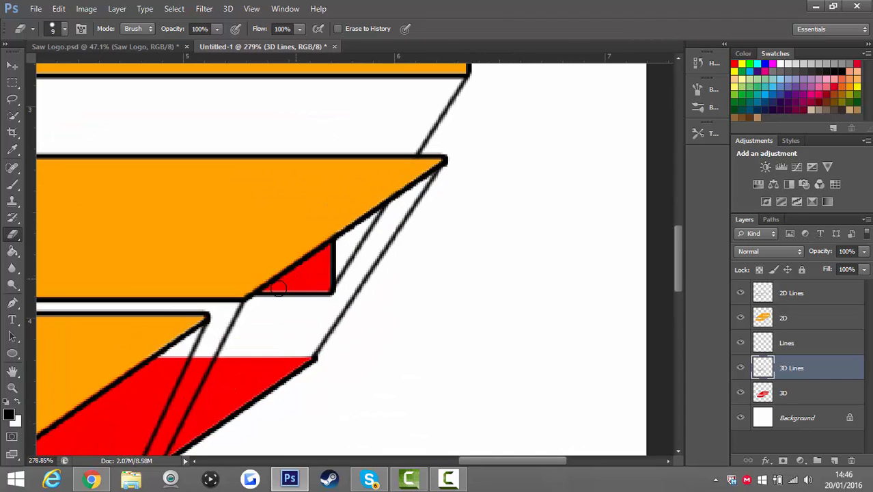
mouse_move(258, 295)
mouse_down()
mouse_move(331, 286)
mouse_move(329, 235)
mouse_move(341, 224)
mouse_move(336, 239)
mouse_move(370, 237)
mouse_up()
Step: On the Lines layer, erase the connecting line from the top red shape's bottom-right corner up to the middle orange shape
scroll(370, 238, down, 5)
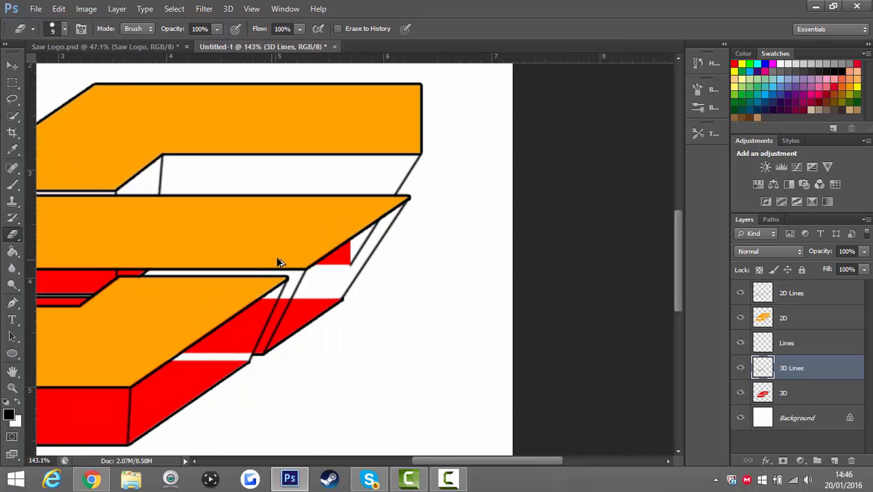
scroll(381, 197, up, 4)
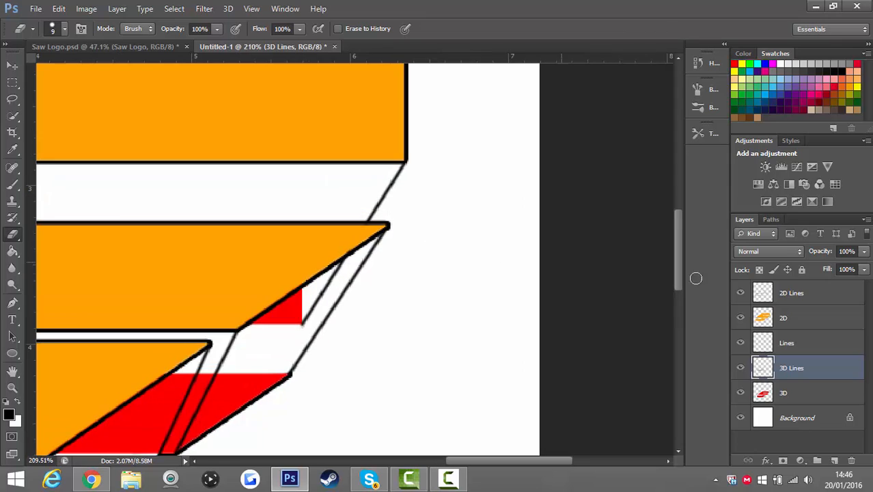
click(806, 336)
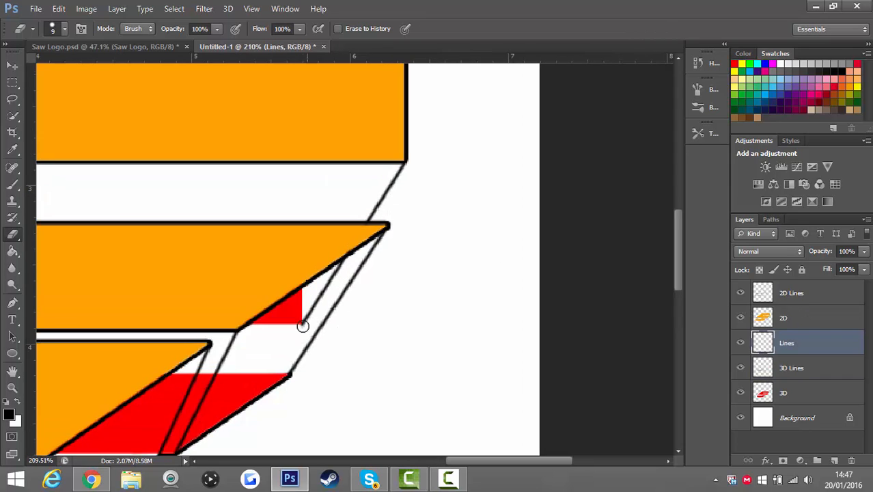
drag(303, 325, 349, 250)
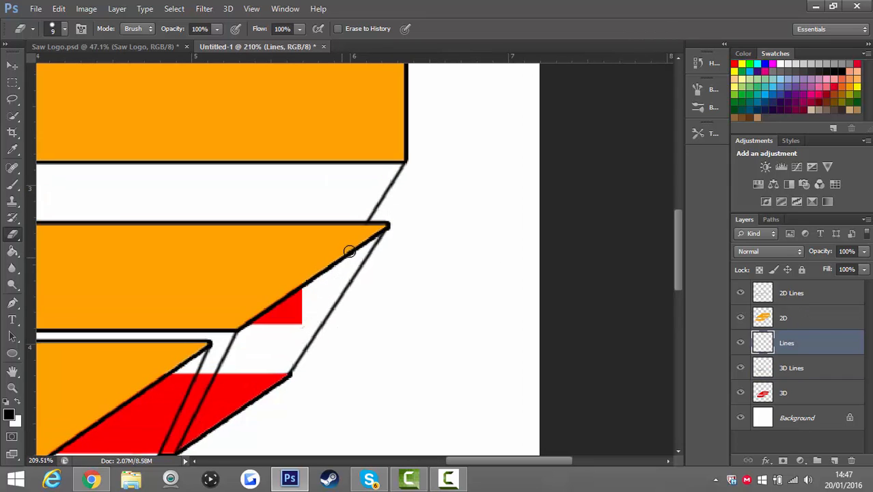
Step: On the 3D Lines layer, erase the red shapes' outlines showing in the gap between the middle and bottom orange shapes
scroll(366, 261, down, 5)
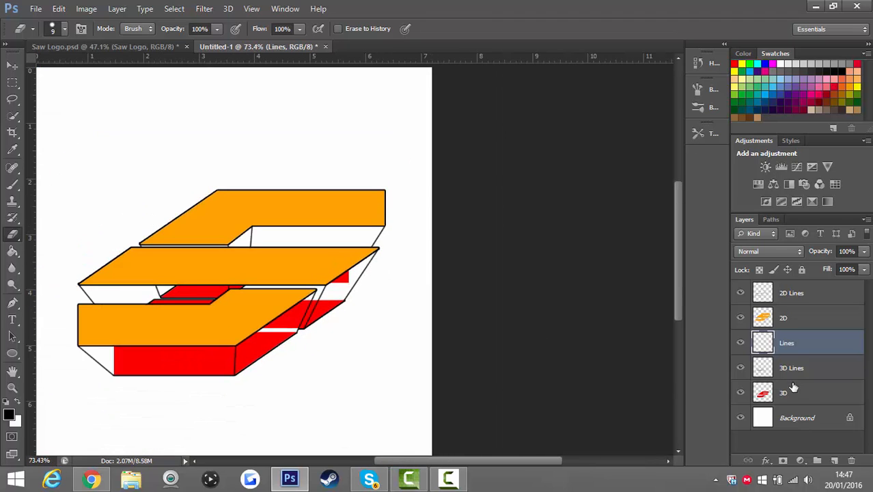
click(793, 369)
scroll(85, 279, up, 5)
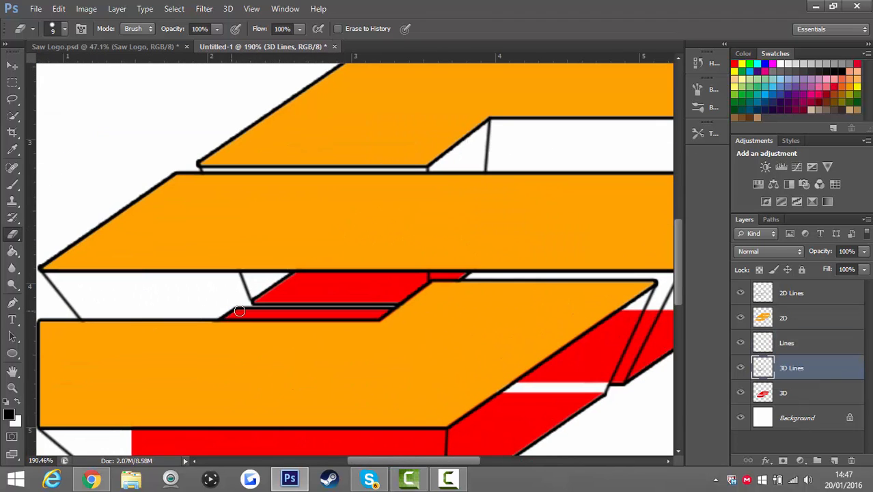
drag(217, 321, 244, 301)
drag(260, 304, 394, 307)
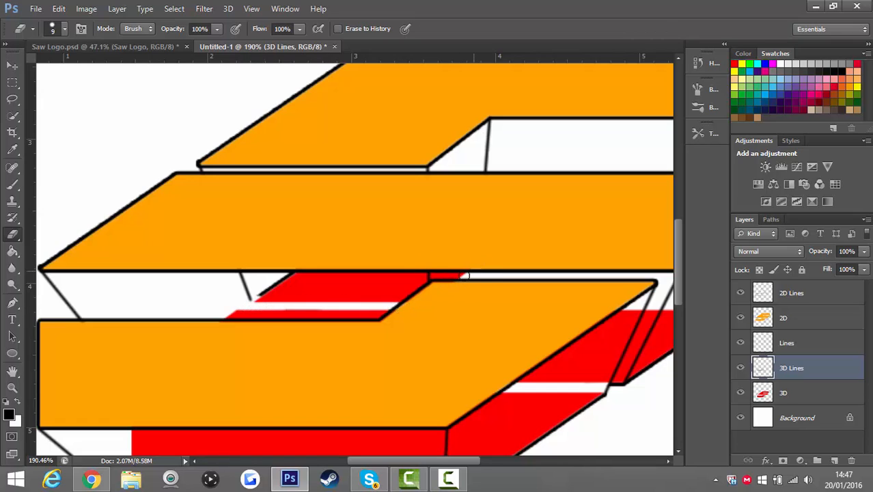
mouse_move(265, 295)
mouse_down()
mouse_move(316, 272)
mouse_move(286, 277)
mouse_up()
Step: On the Lines layer, erase the connecting lines to the top red shape in the gap below the middle orange shape
click(785, 342)
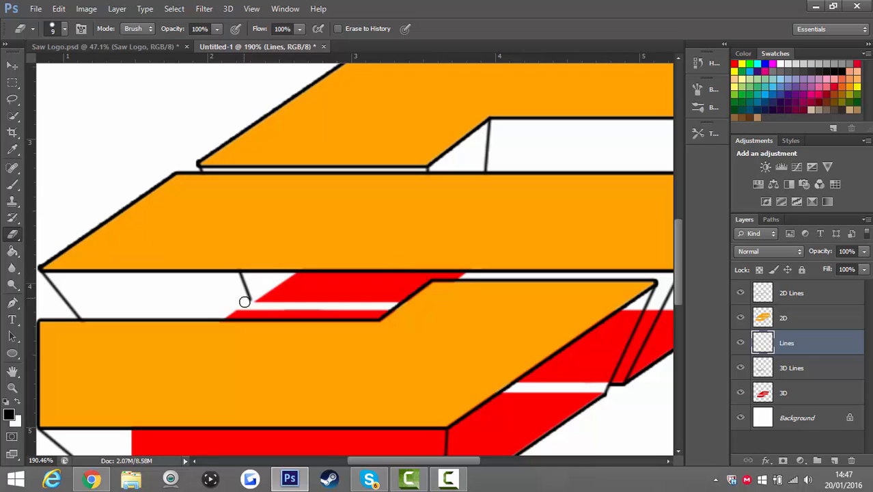
mouse_move(253, 302)
mouse_down()
mouse_move(237, 253)
mouse_move(242, 273)
mouse_up()
scroll(254, 312, down, 5)
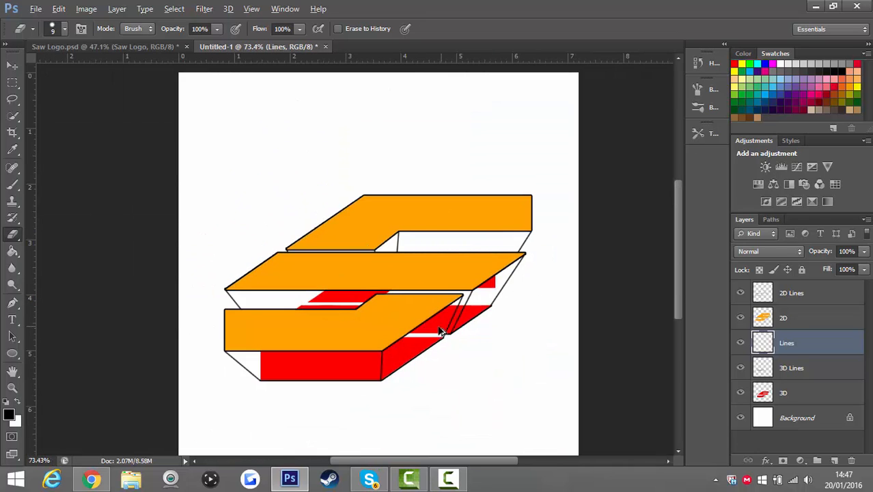
scroll(440, 327, down, 1)
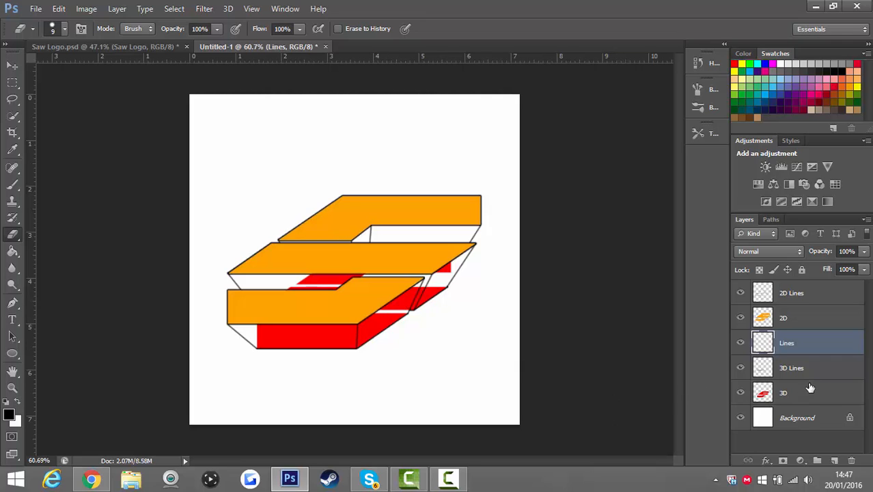
Step: Select the 3D layer for painting and set the foreground color to the red shapes' red, ff0000
scroll(254, 332, up, 4)
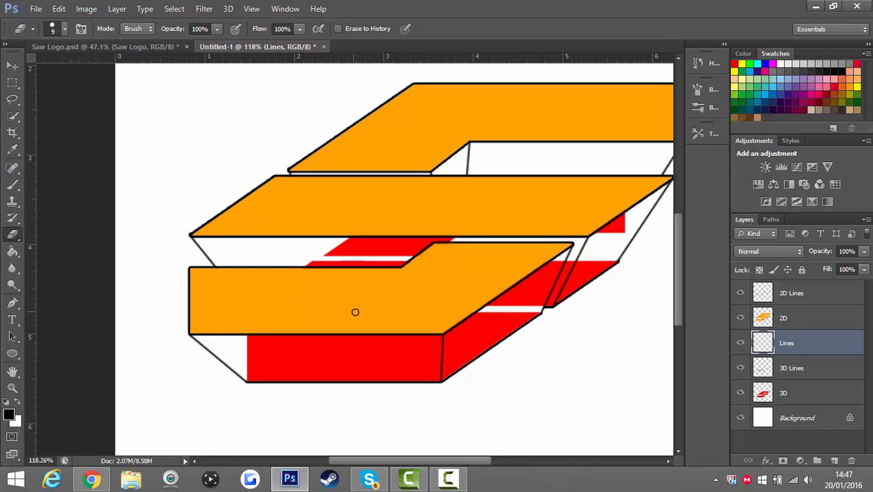
scroll(517, 347, down, 3)
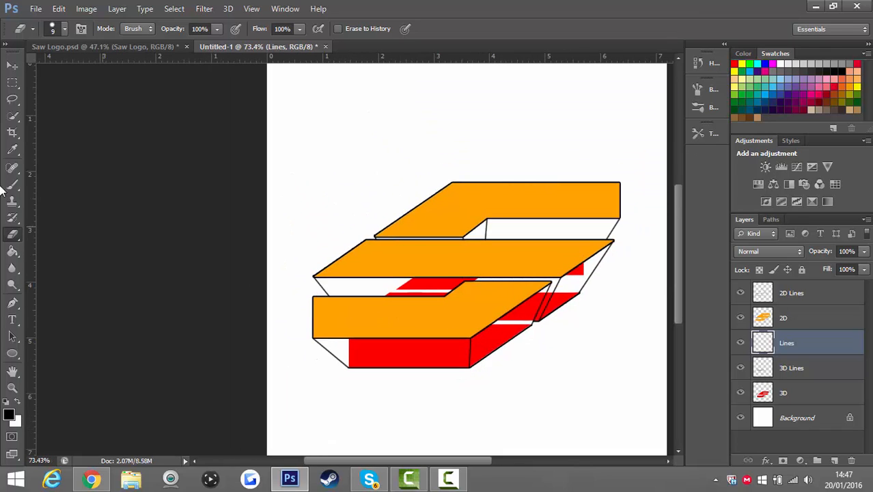
click(12, 183)
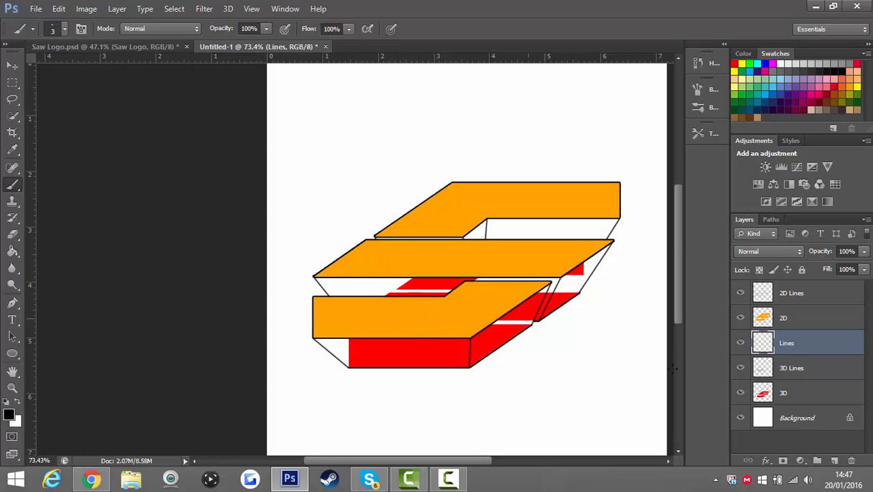
click(794, 399)
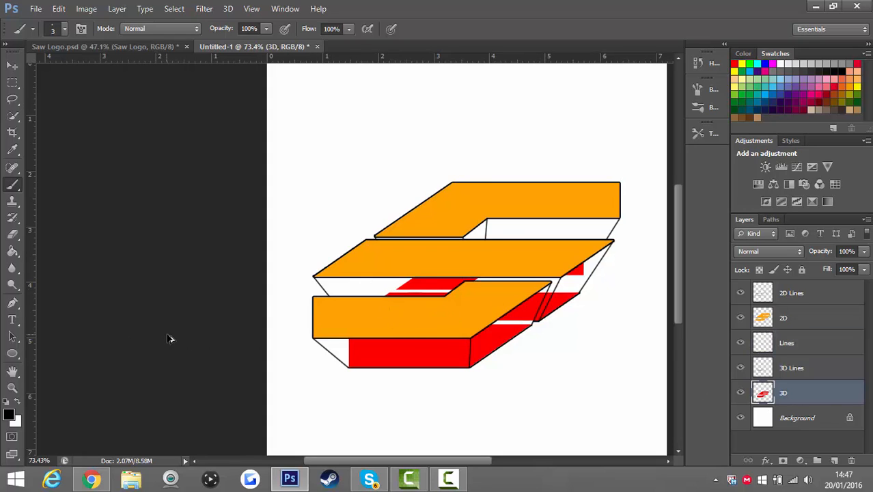
scroll(188, 316, down, 2)
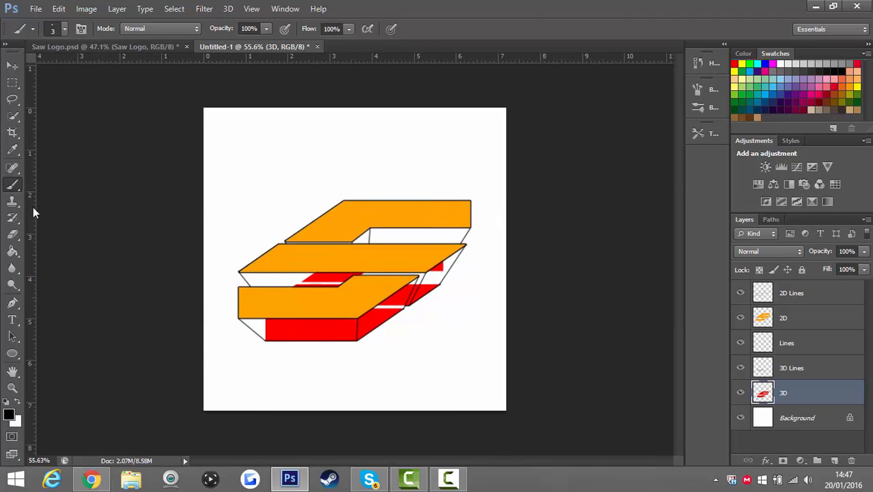
click(8, 413)
click(336, 326)
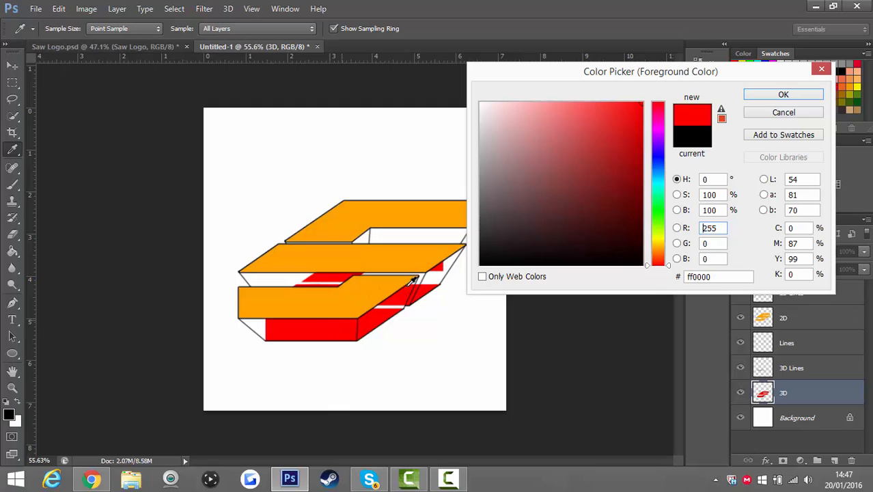
click(758, 96)
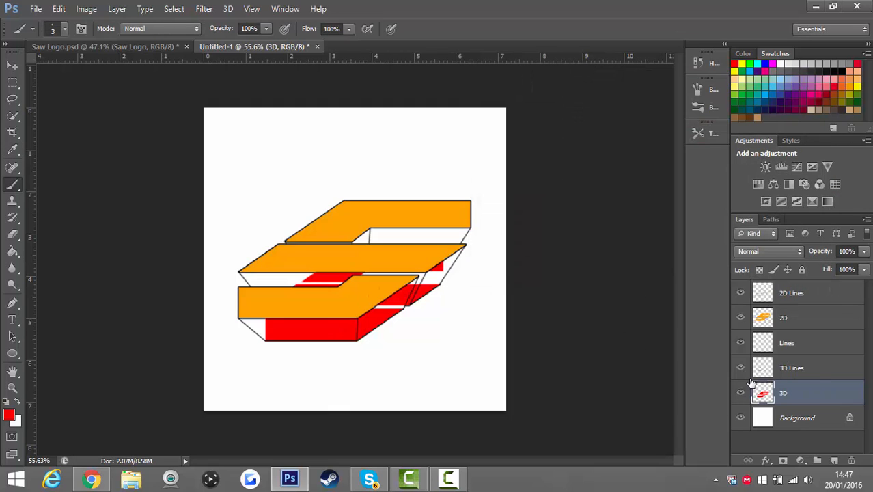
Step: Draw a closed pen path around the white triangle at the left end of the bottom shape's red underside, overlapping the red slightly
scroll(261, 322, up, 5)
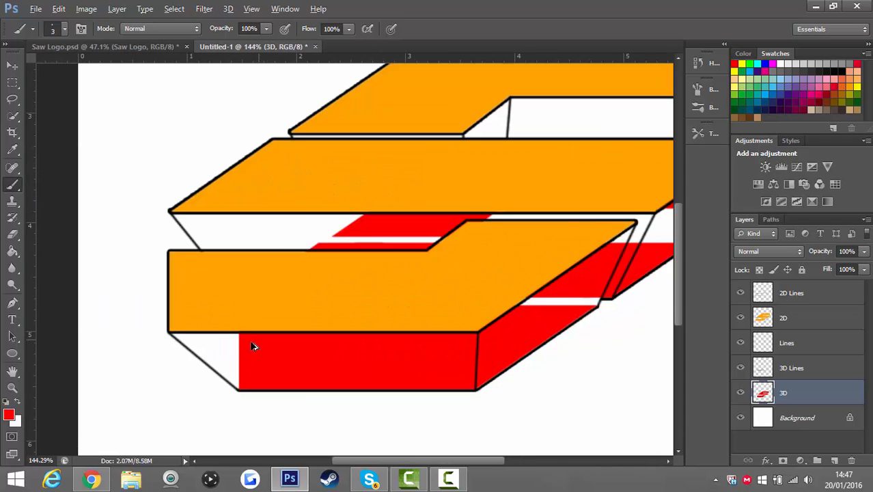
scroll(181, 331, down, 3)
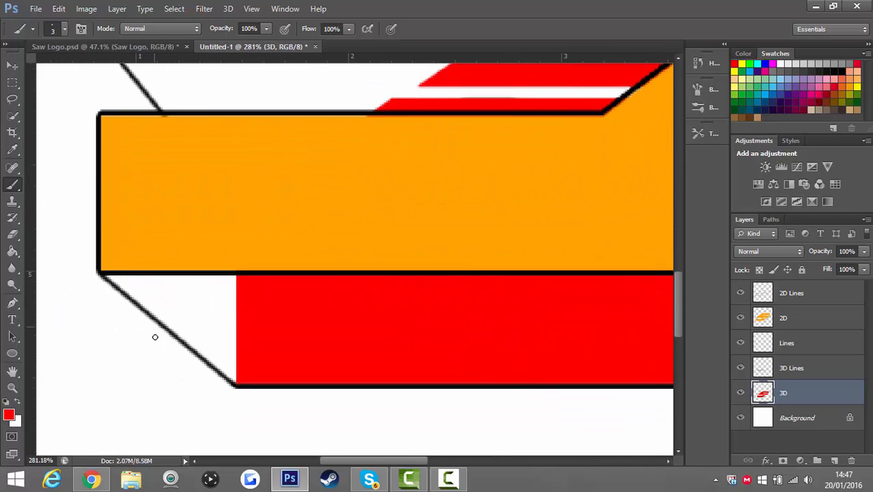
drag(384, 461, 365, 461)
scroll(310, 303, up, 1)
scroll(310, 303, up, 1)
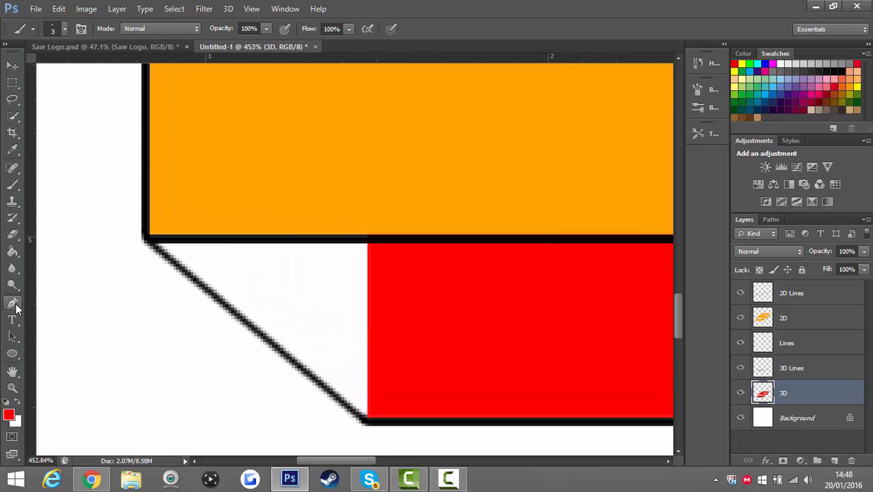
click(13, 303)
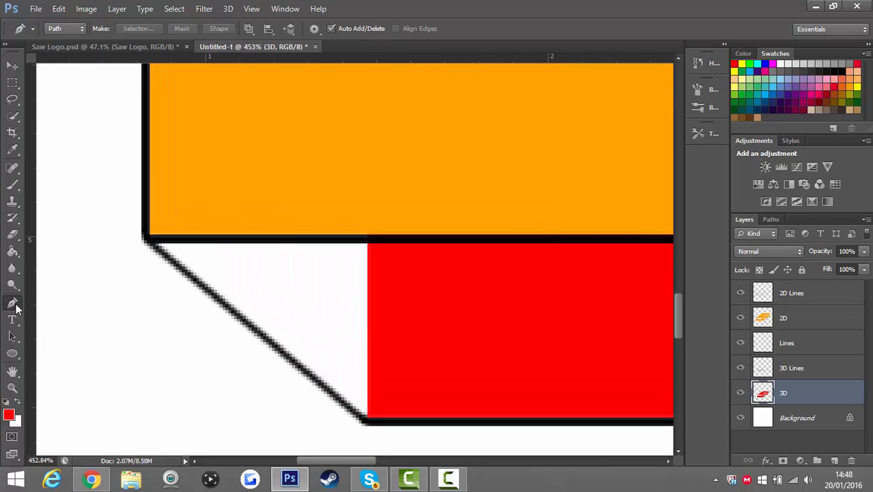
click(411, 238)
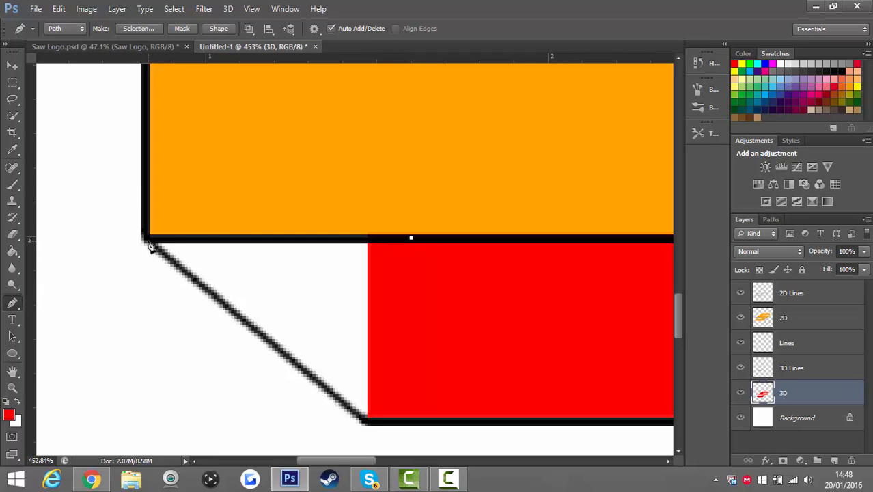
click(146, 240)
click(365, 420)
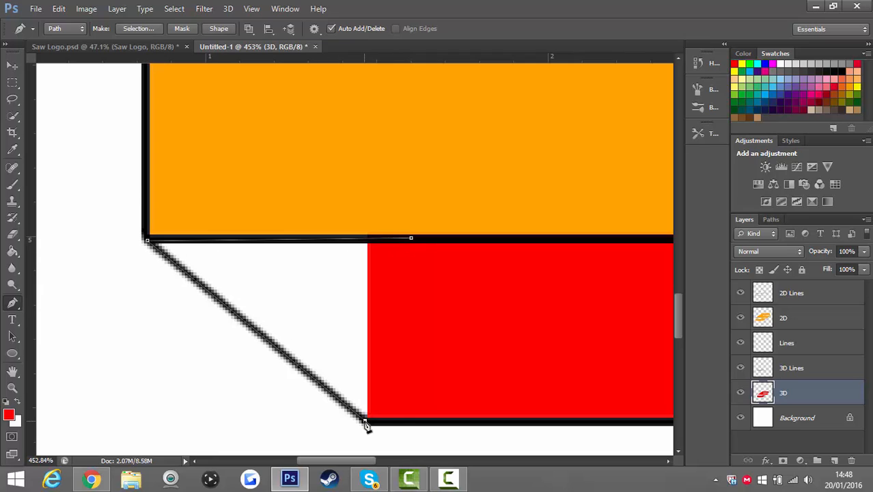
click(405, 424)
click(410, 239)
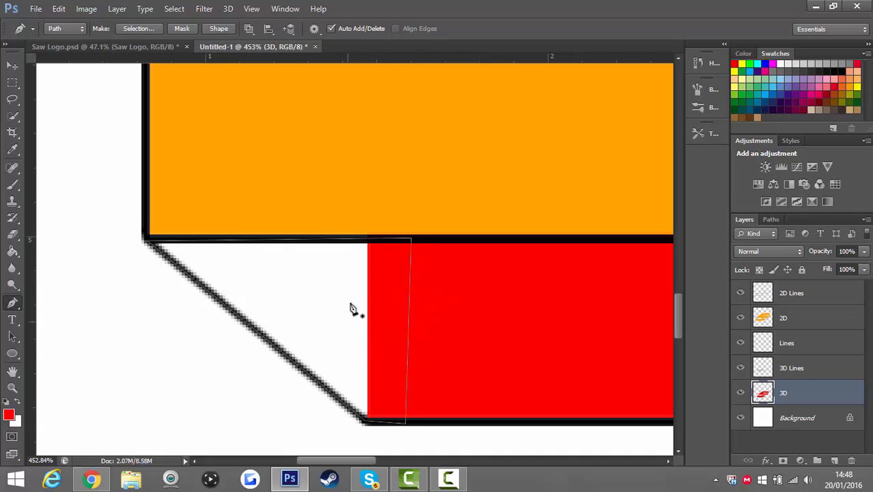
Step: Fill the triangular path with the foreground color at 100% opacity in Normal mode, and dismiss the path
right_click(435, 294)
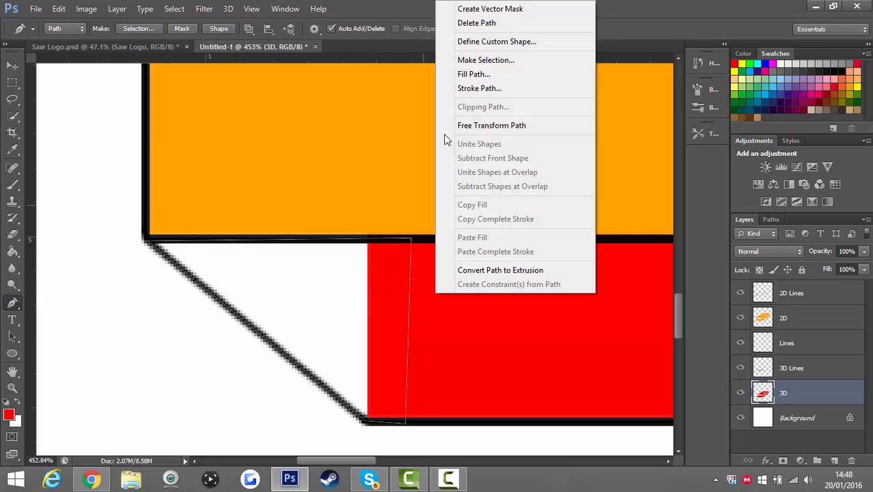
click(476, 75)
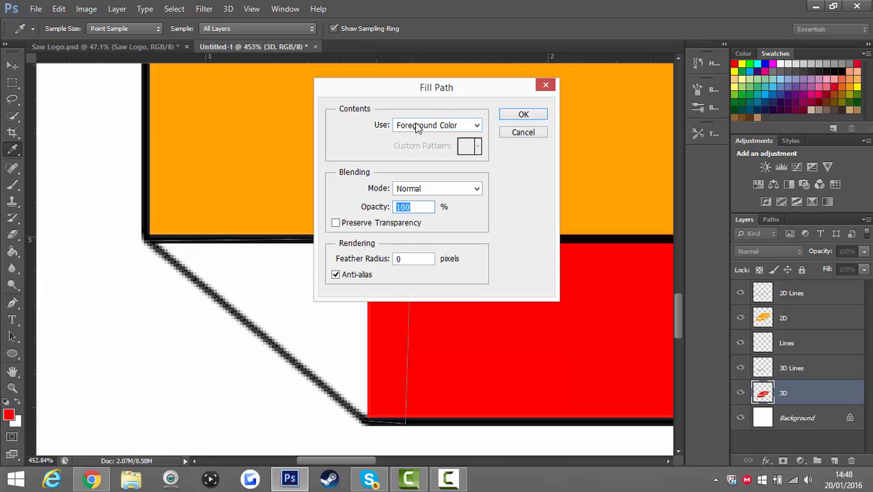
click(415, 122)
click(418, 139)
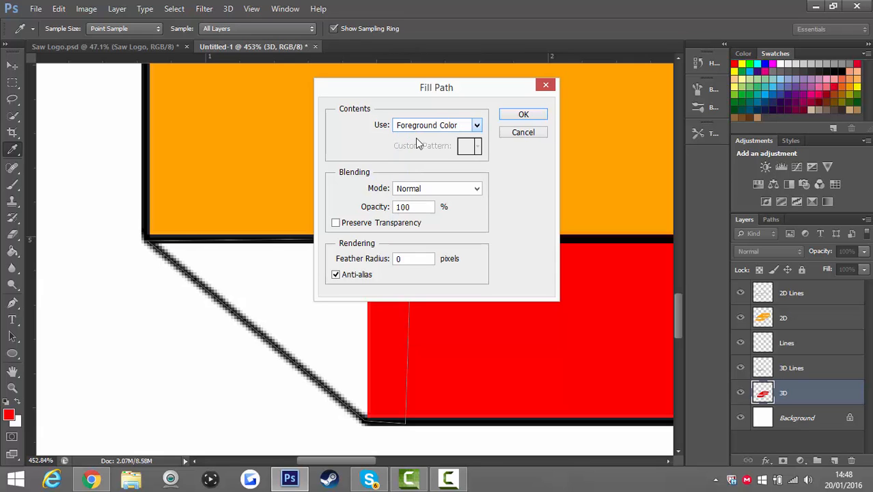
click(524, 114)
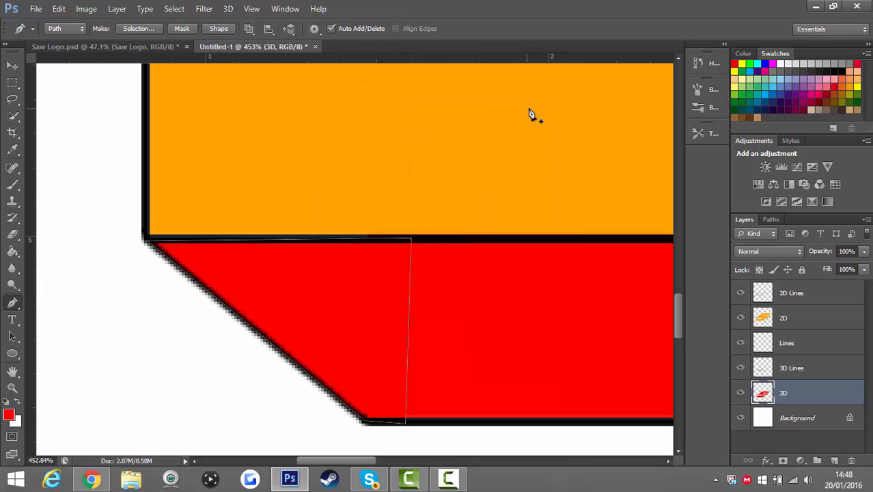
key(Return)
Step: Start a pen path on the middle shape's lower-right red edge, following its outer corner up to the middle orange shape's right tip
scroll(476, 147, down, 13)
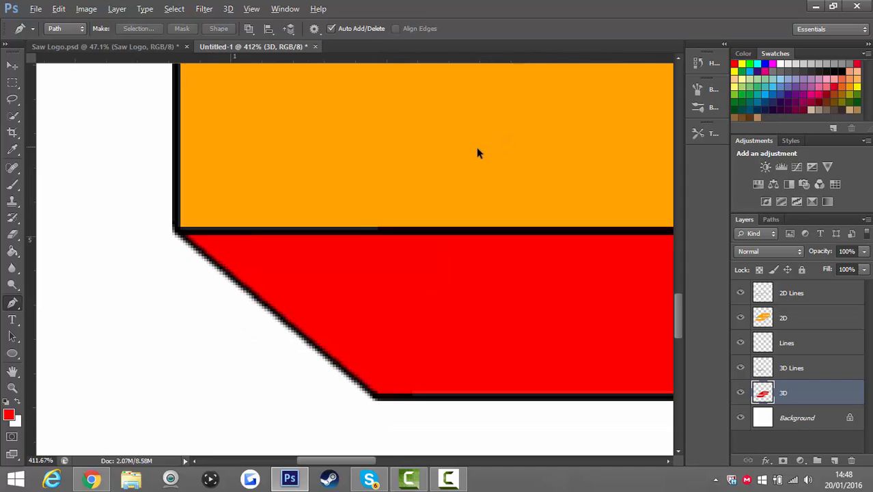
scroll(475, 156, down, 7)
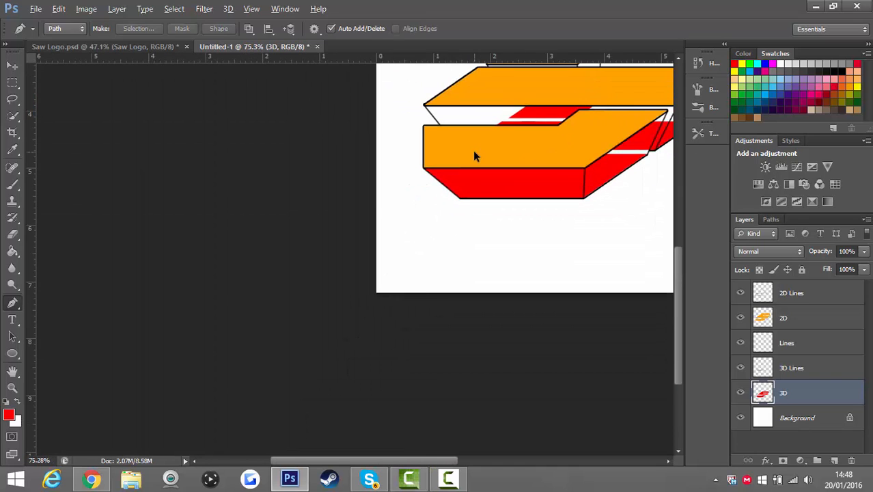
scroll(267, 328, up, 7)
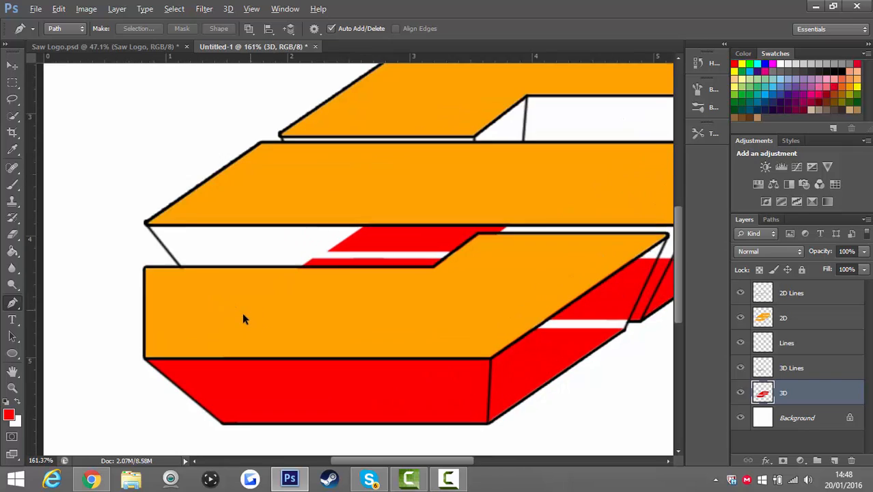
scroll(172, 254, up, 4)
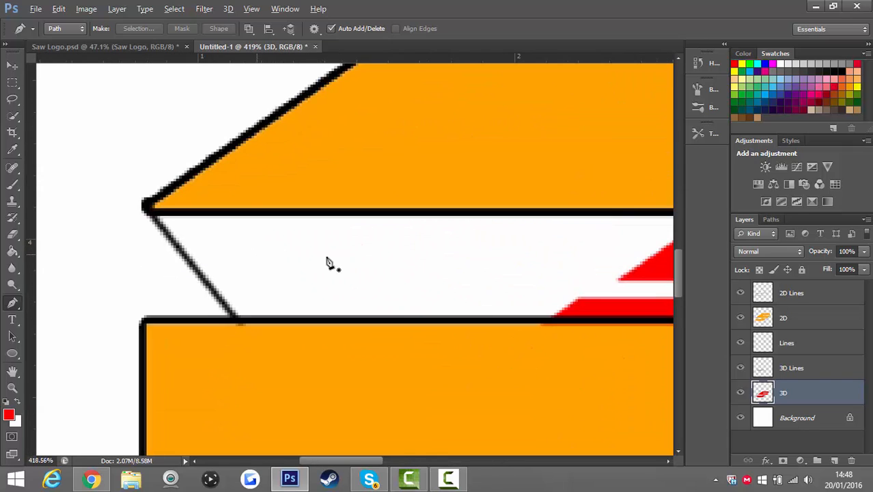
scroll(327, 263, down, 2)
scroll(372, 253, down, 7)
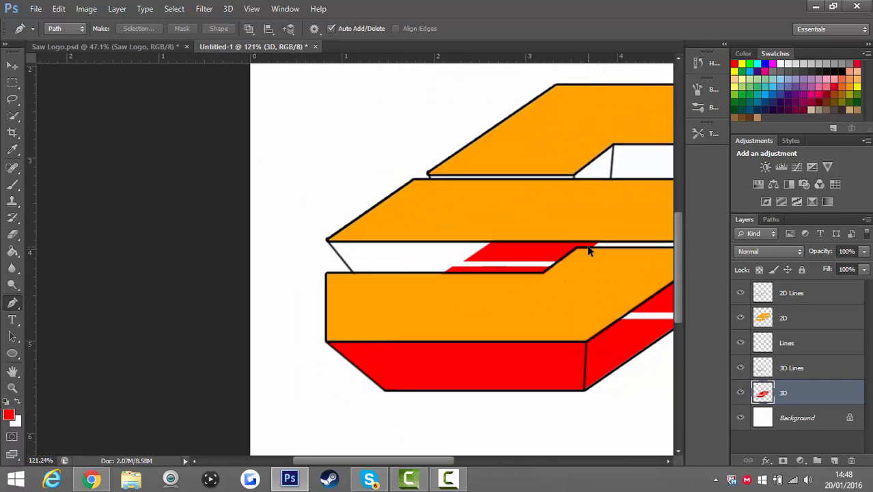
scroll(536, 270, up, 12)
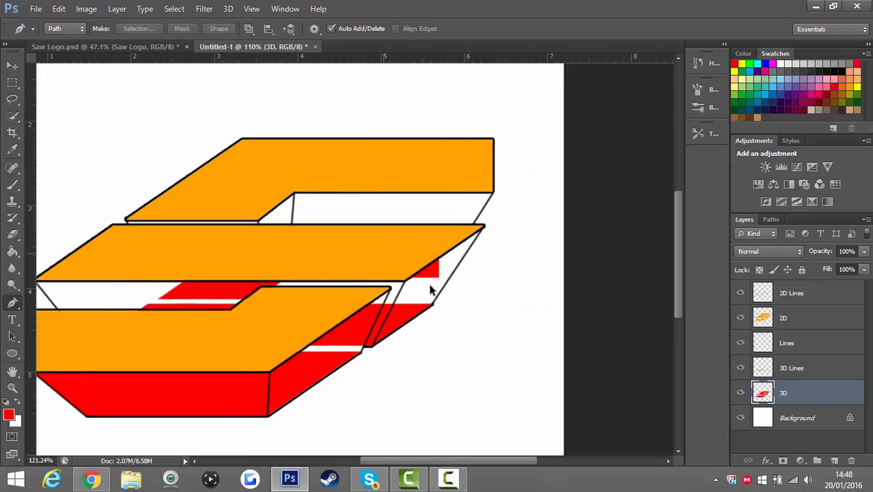
scroll(391, 367, up, 1)
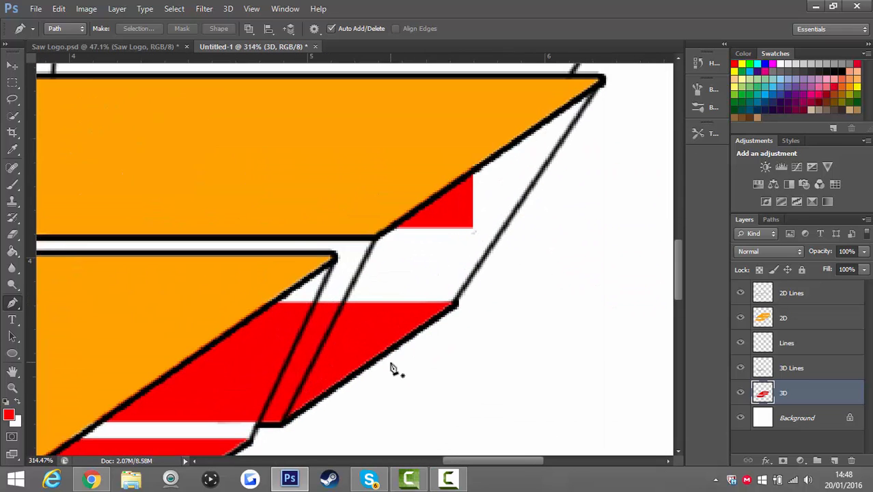
click(366, 367)
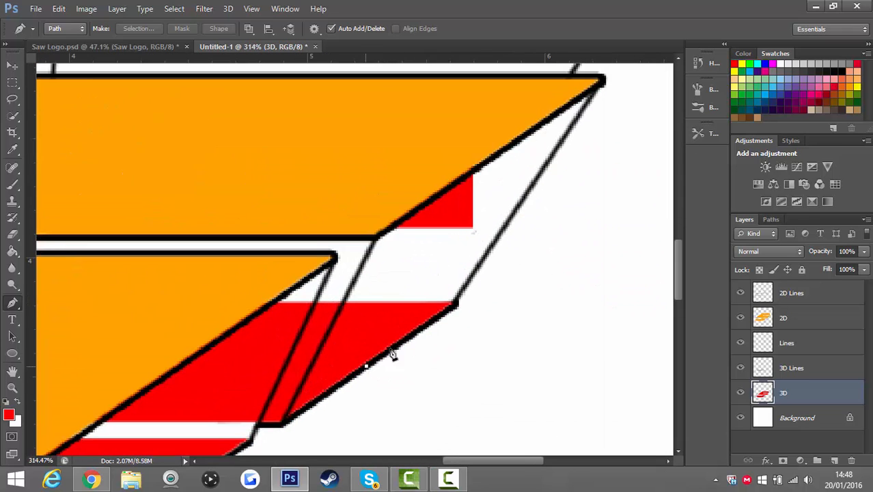
click(455, 303)
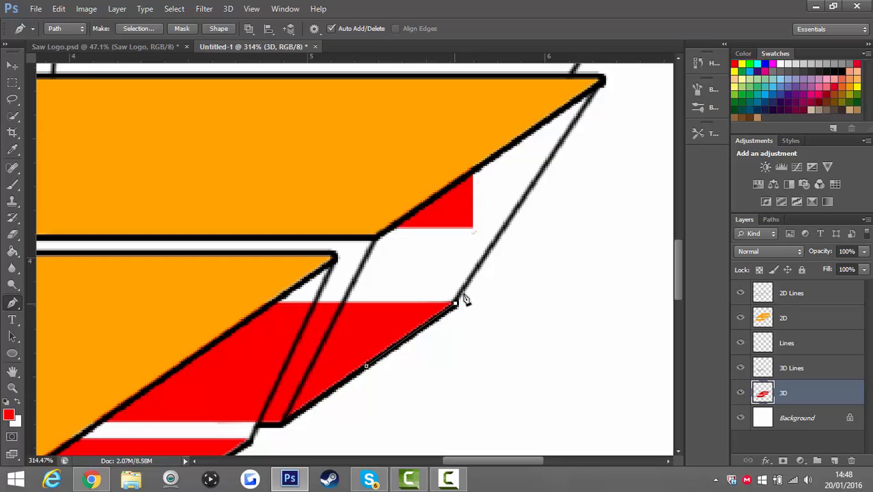
click(601, 81)
Step: Continue the path behind the middle orange shape to its left corner, down the connecting line to the bottom orange shape, and close it
scroll(352, 194, down, 5)
scroll(352, 194, down, 5)
scroll(97, 206, up, 3)
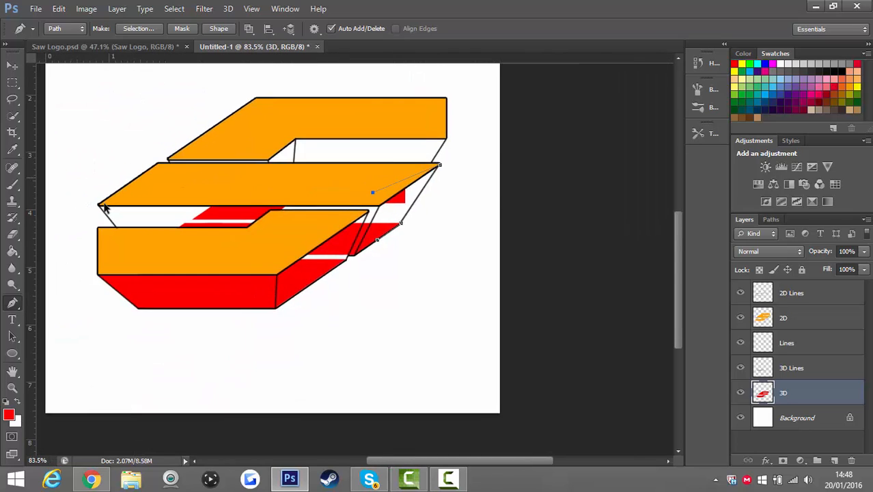
scroll(97, 209, up, 4)
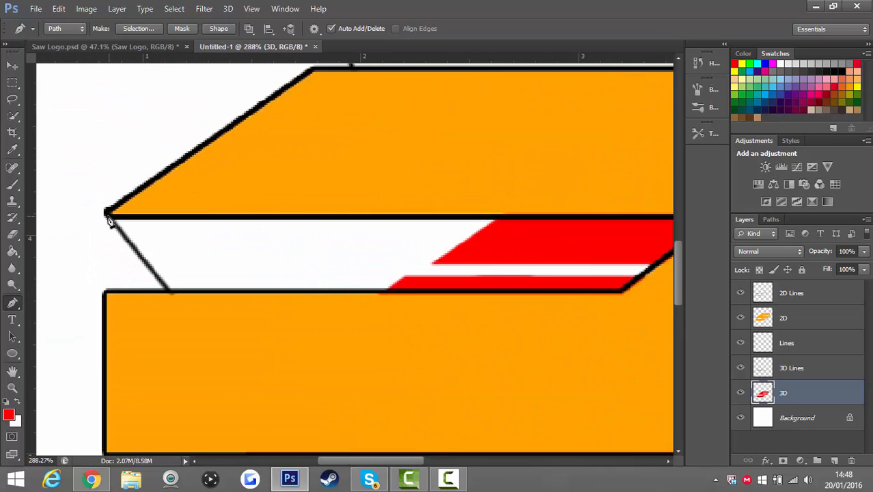
click(106, 214)
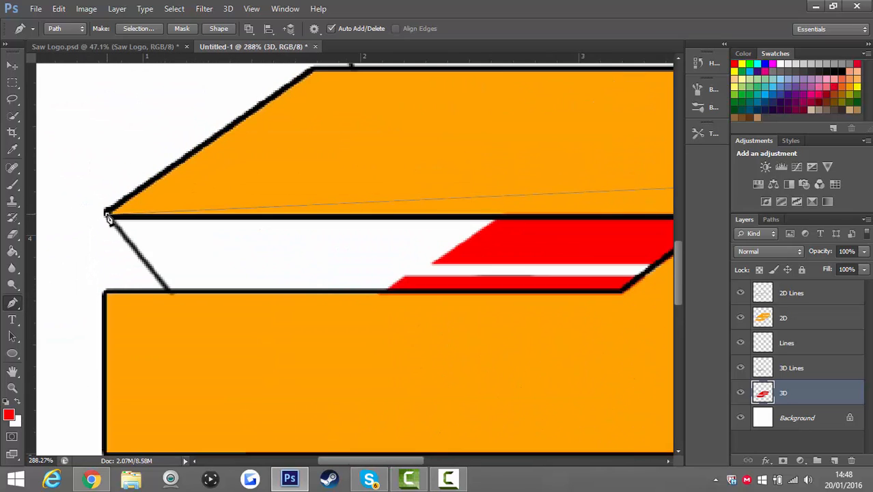
click(172, 295)
scroll(418, 310, down, 6)
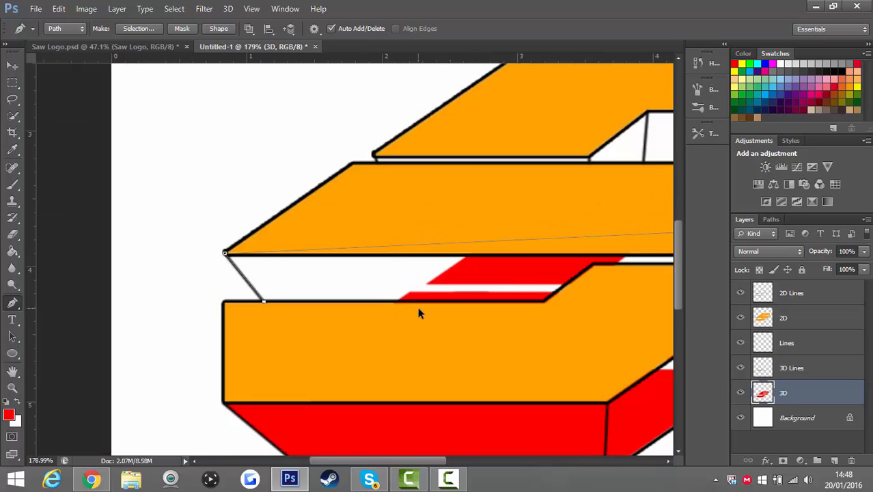
scroll(564, 331, up, 2)
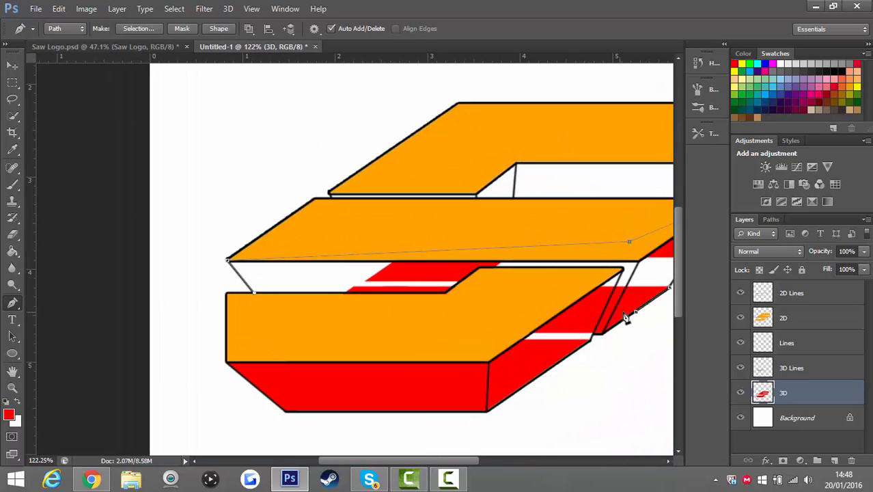
Step: Fill the closed path around the middle shape's sides with the red foreground color
right_click(606, 300)
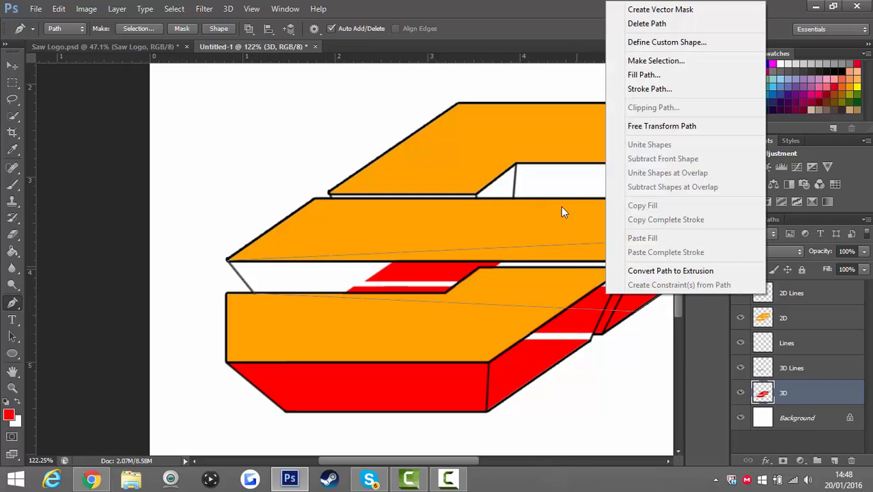
click(648, 75)
key(Return)
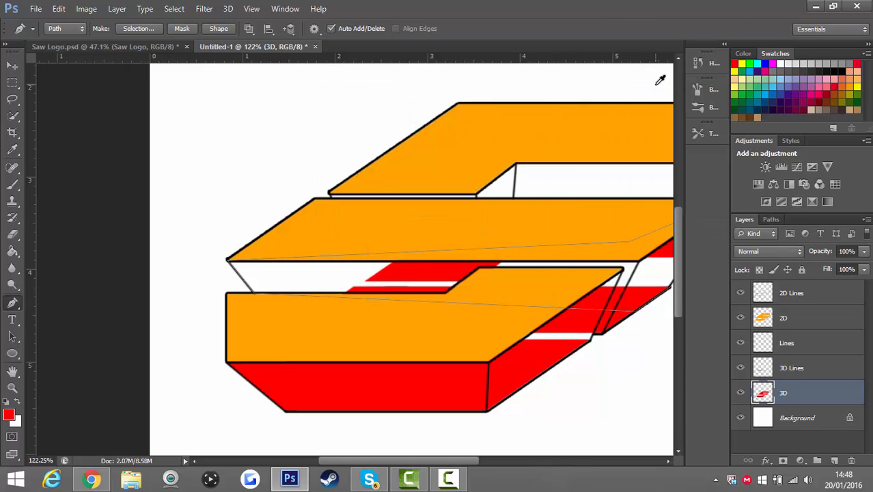
Step: Outline the white strip in the bottom shape's slanted right side with a closed pen path and fill it with the red foreground color
scroll(619, 137, down, 3)
scroll(487, 295, up, 5)
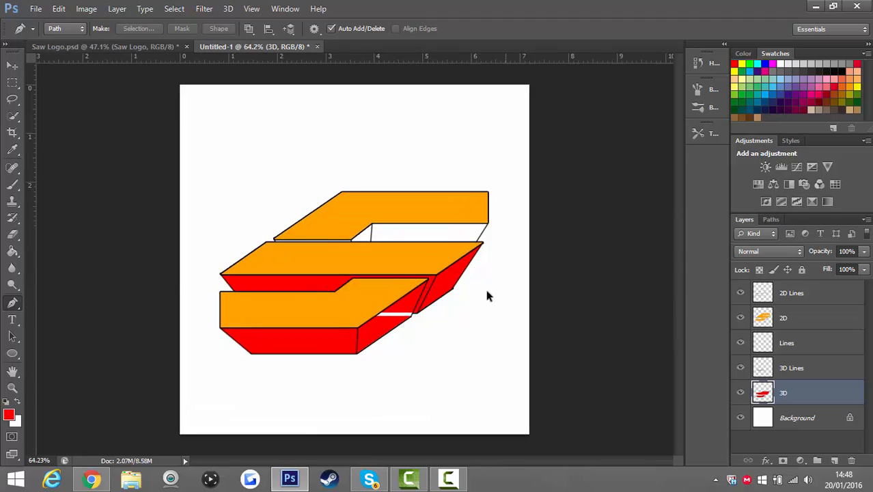
scroll(362, 350, up, 4)
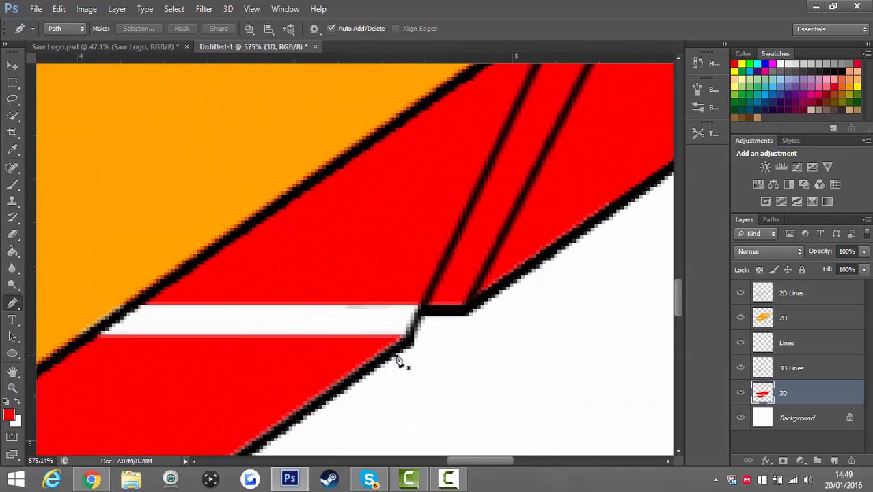
click(391, 349)
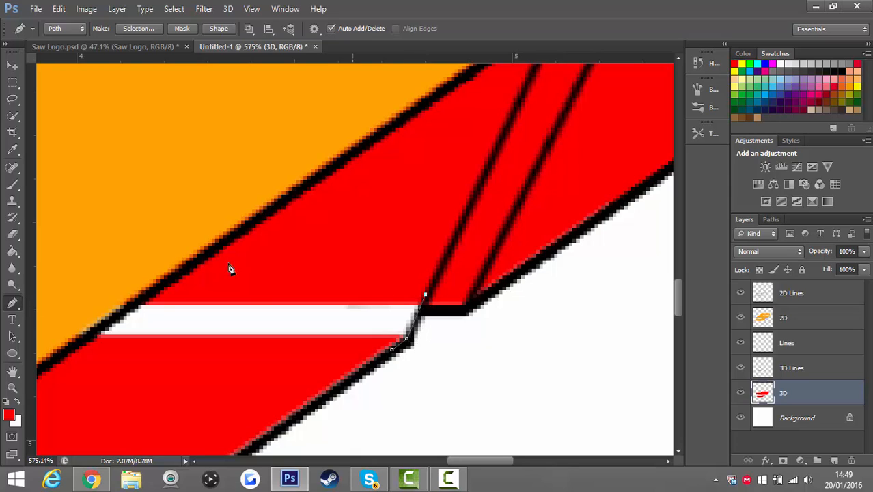
click(142, 250)
click(83, 379)
click(391, 353)
right_click(382, 342)
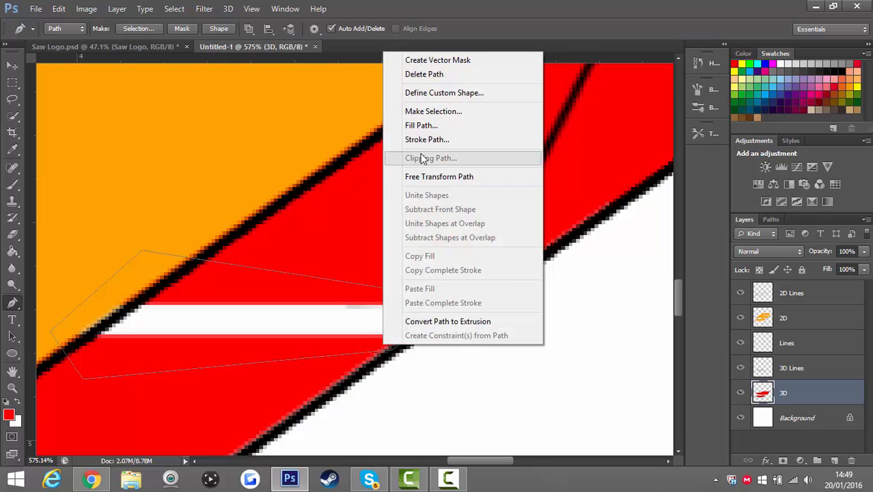
click(428, 128)
key(Return)
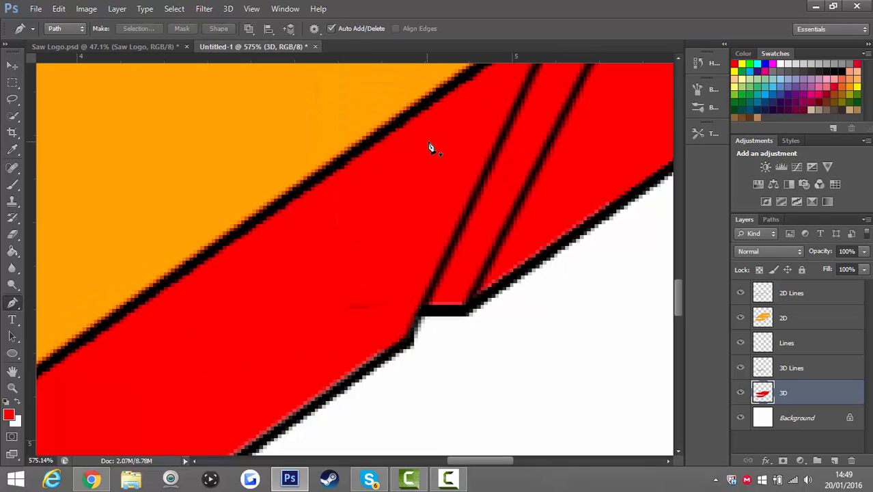
Step: Trace a closed Pen path around the unfilled extruded side beneath the logo's uppermost bar, on the 3D layer
scroll(429, 144, down, 2)
scroll(431, 141, down, 3)
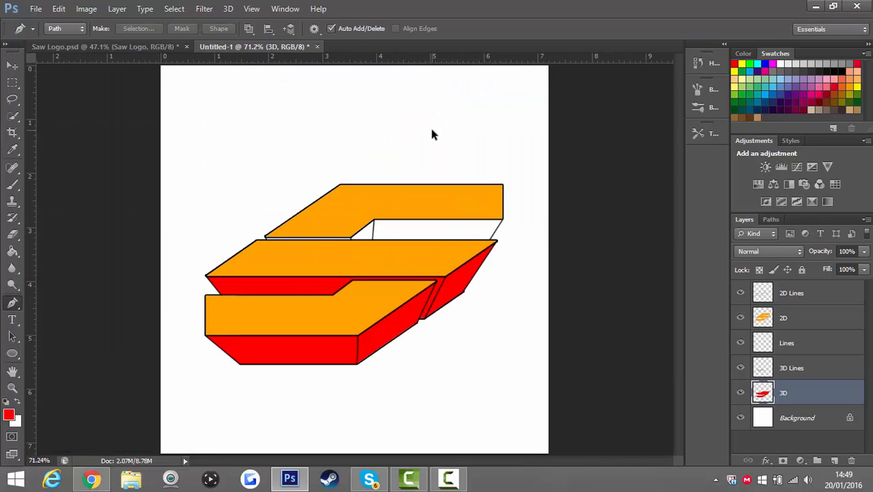
scroll(219, 249, up, 4)
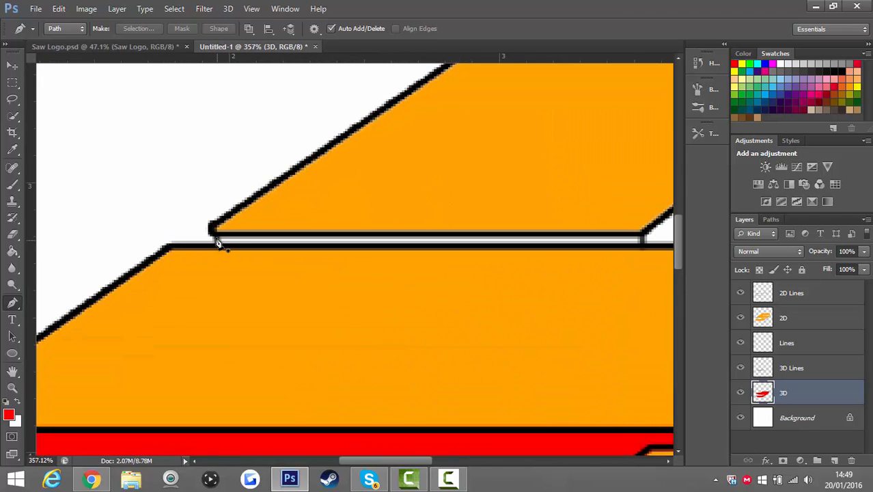
click(213, 229)
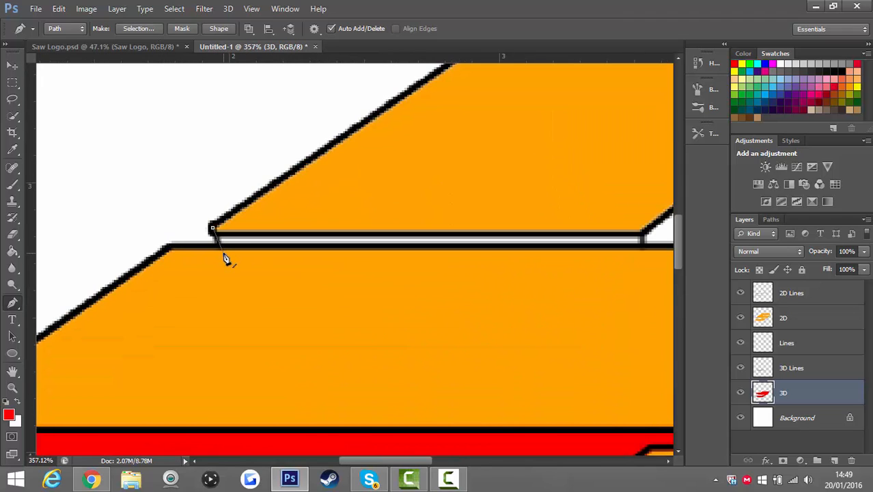
scroll(226, 256, down, 4)
scroll(555, 265, up, 3)
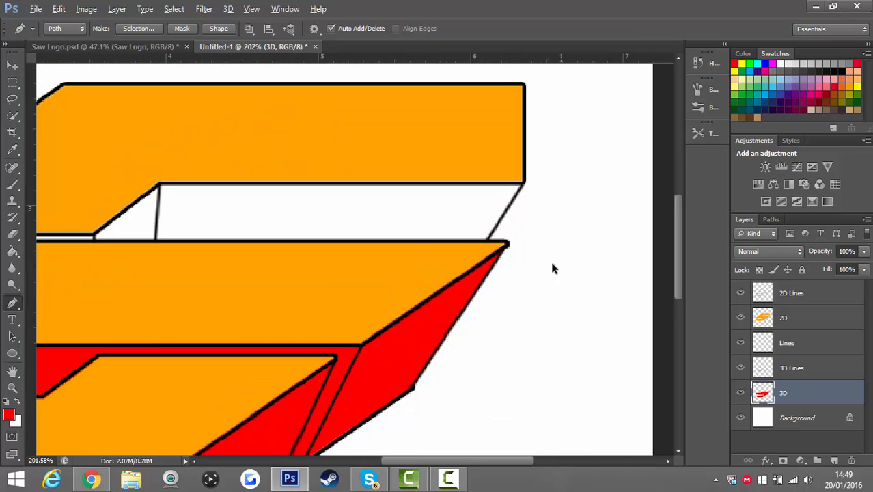
scroll(472, 251, up, 2)
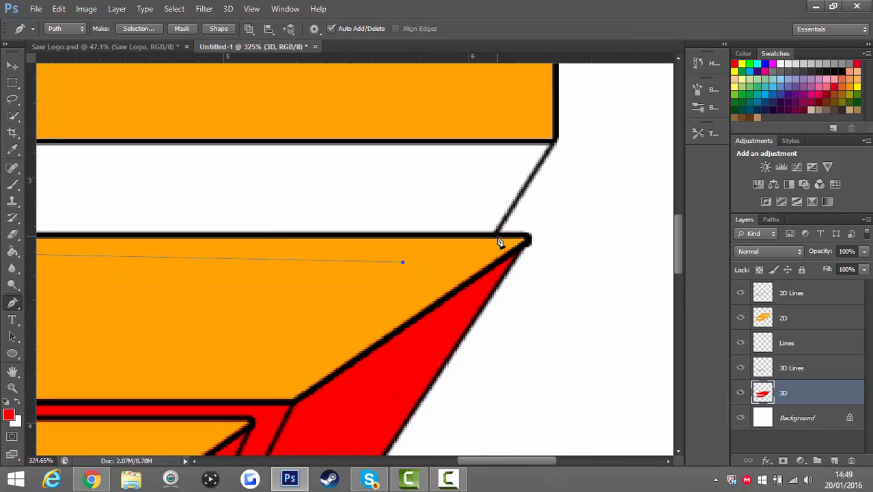
click(494, 235)
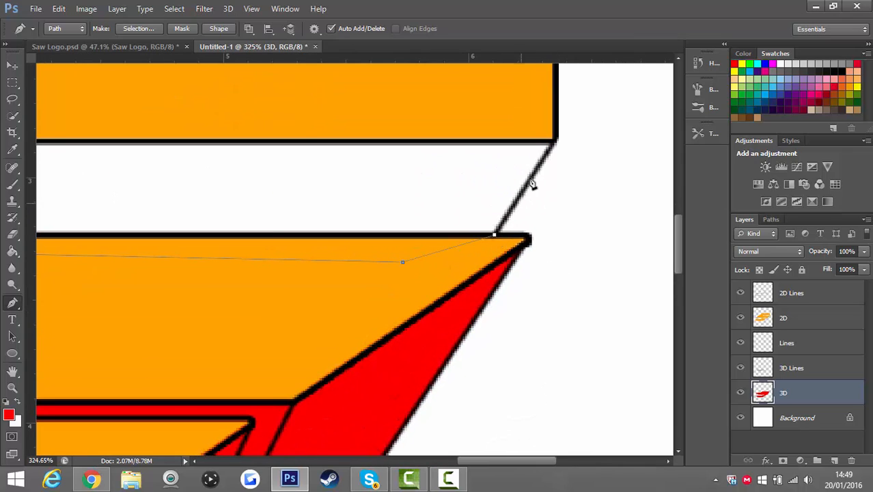
click(554, 143)
scroll(554, 145, down, 3)
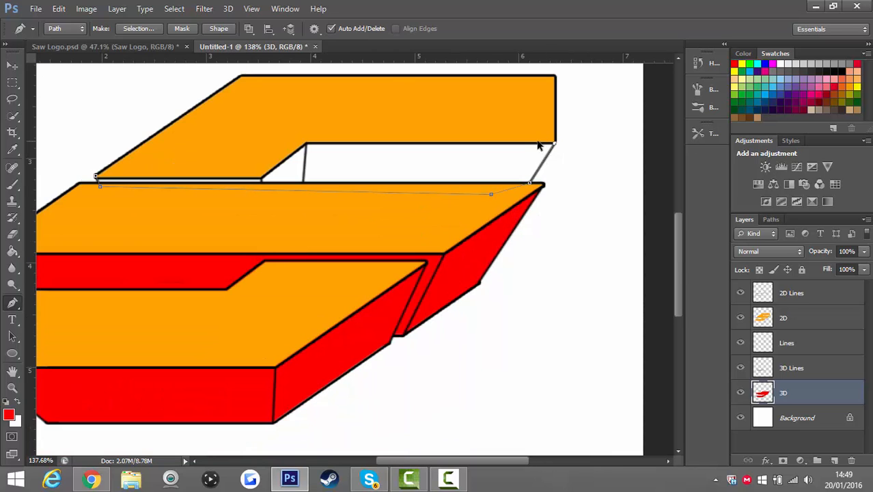
click(402, 97)
click(315, 112)
click(220, 126)
click(97, 177)
Step: Fill the traced path with the red foreground colour and clear the path
right_click(209, 144)
click(249, 218)
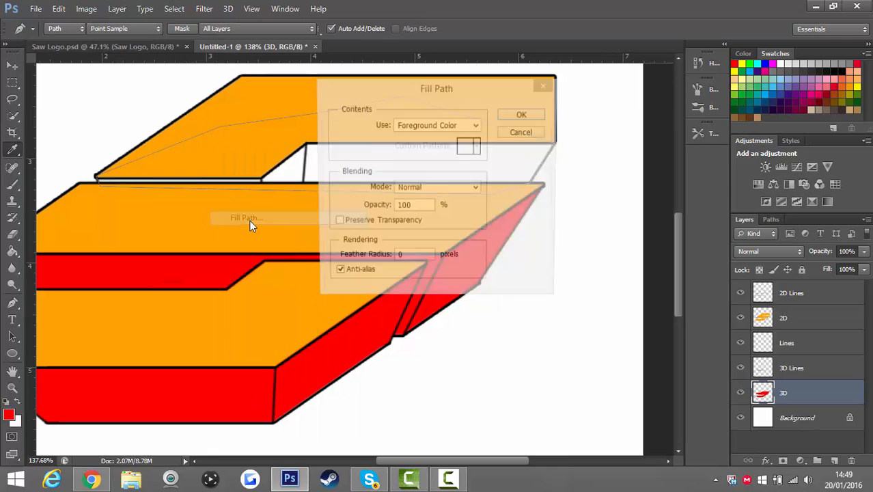
key(Return)
key(Return)
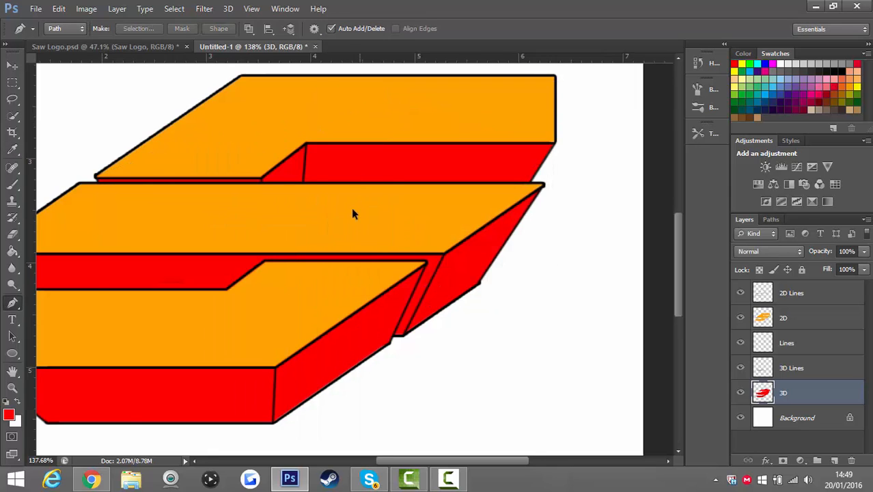
Step: In Saw Logo.psd, hide Layer 1, Layer 4 and Layer 2 inside the Saw Logo group, and return to Untitled-1
scroll(355, 209, down, 2)
scroll(362, 205, down, 2)
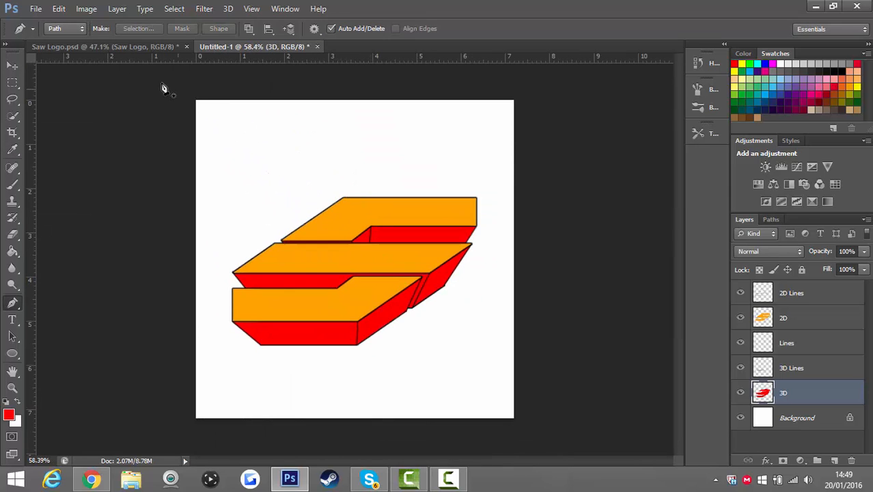
click(126, 48)
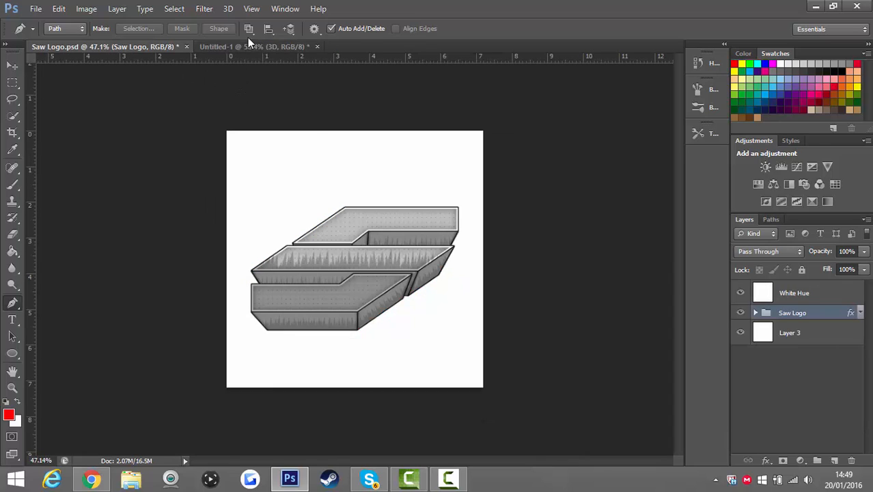
click(754, 313)
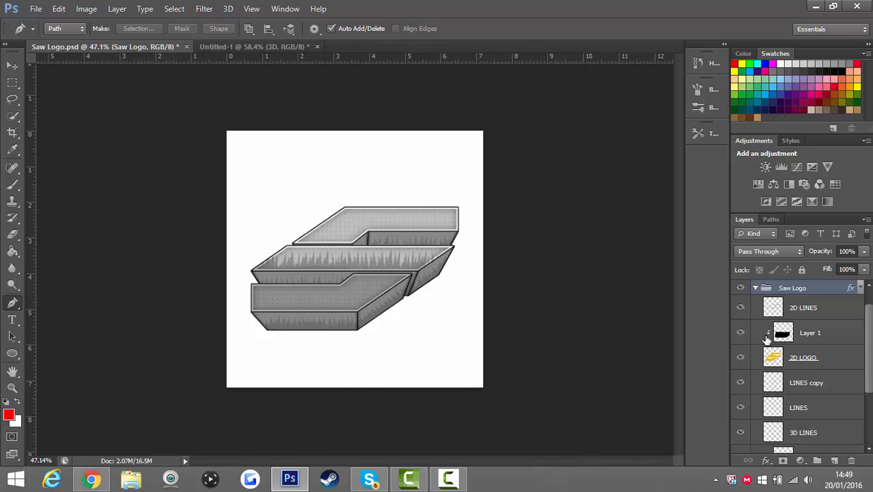
click(740, 334)
scroll(752, 341, down, 1)
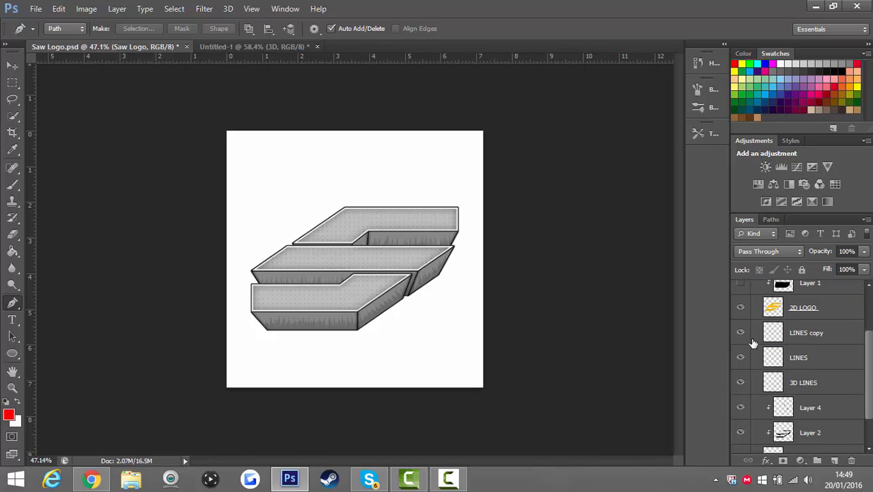
click(740, 407)
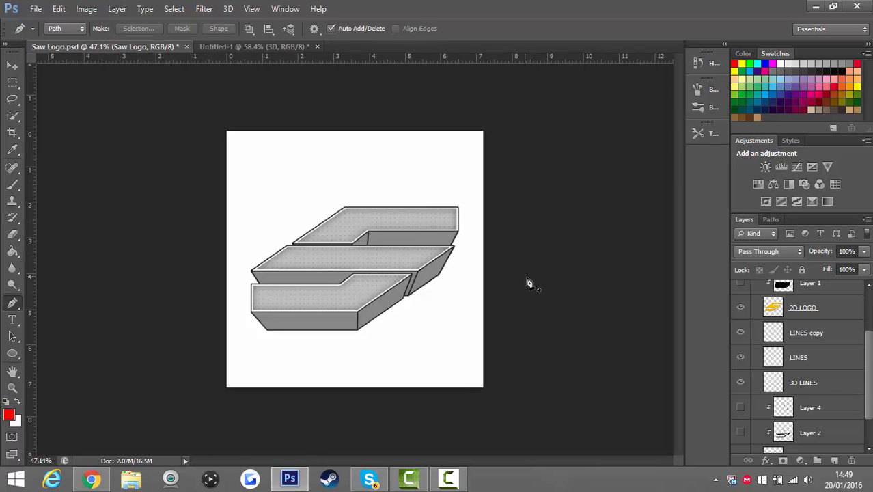
scroll(747, 329, up, 3)
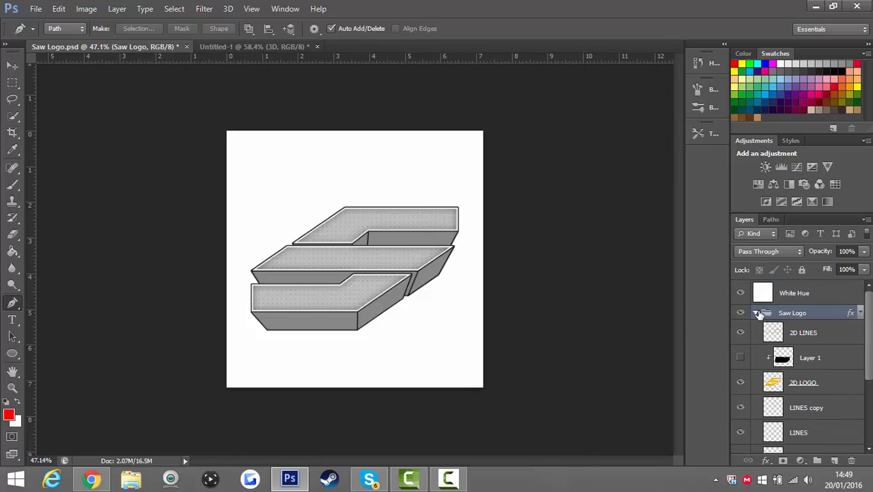
click(758, 313)
click(258, 46)
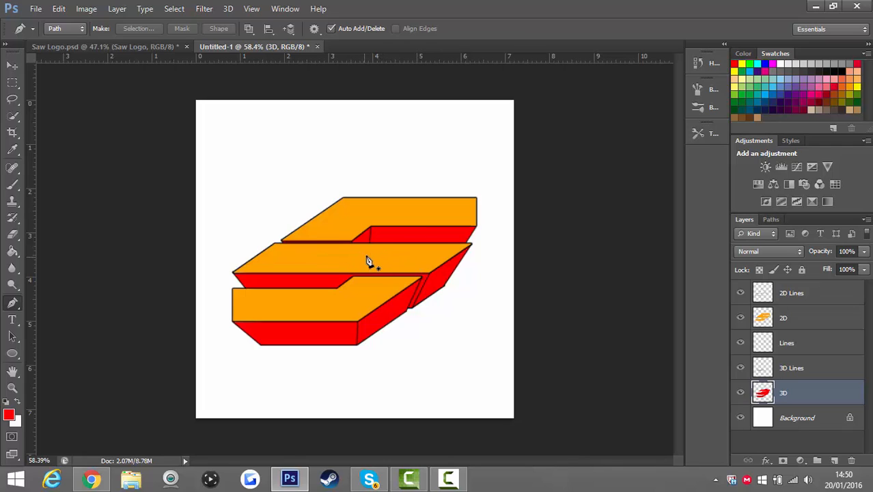
Step: Apply an orange Color Overlay at 100% opacity to the 3D layer and rasterize its layer style
double_click(808, 390)
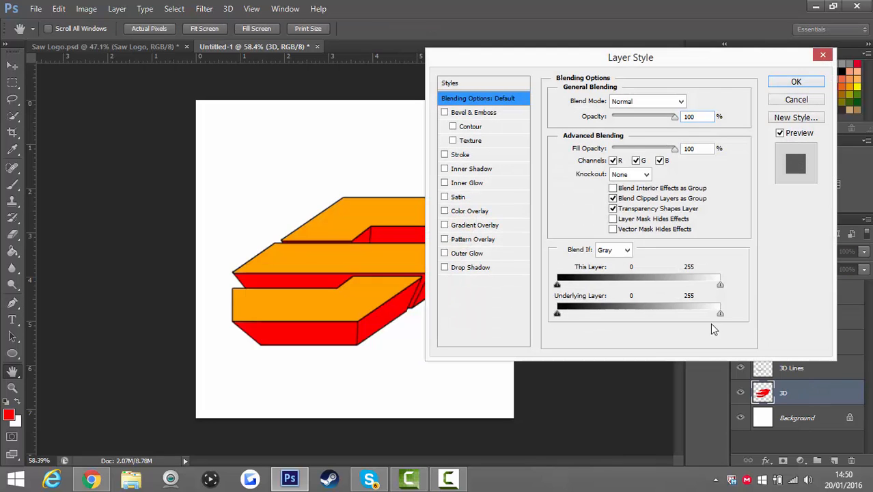
click(481, 213)
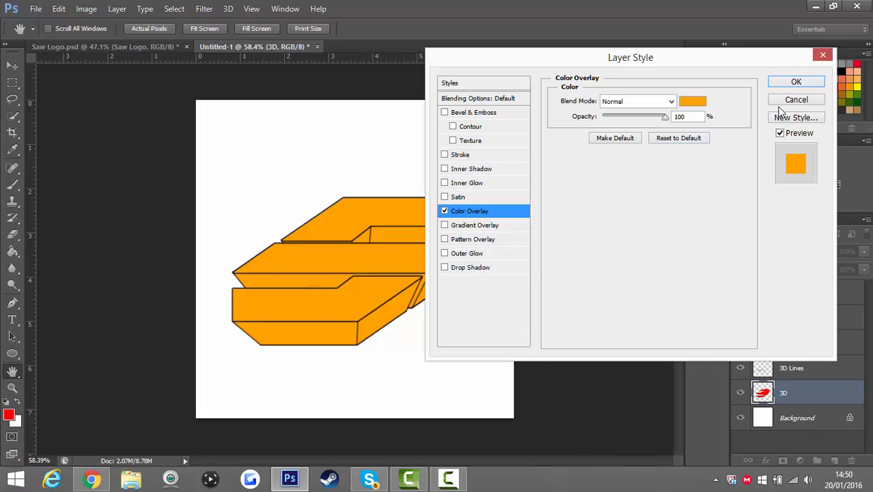
click(792, 83)
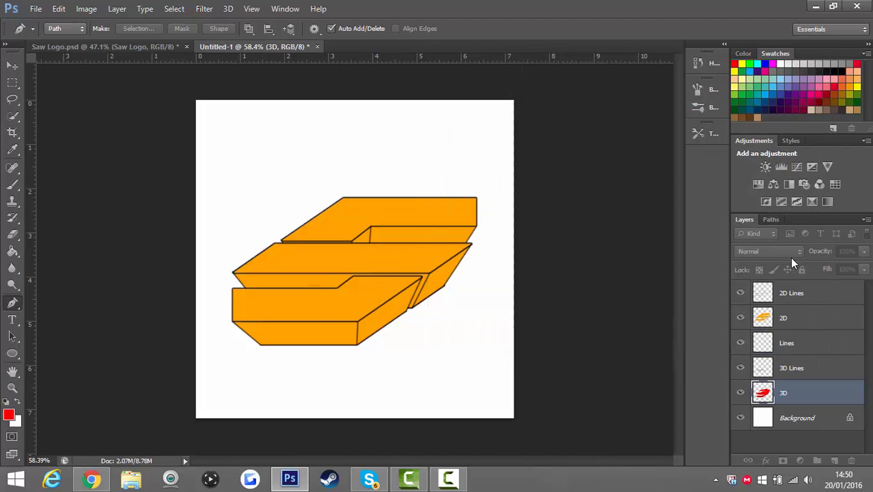
right_click(804, 391)
click(578, 164)
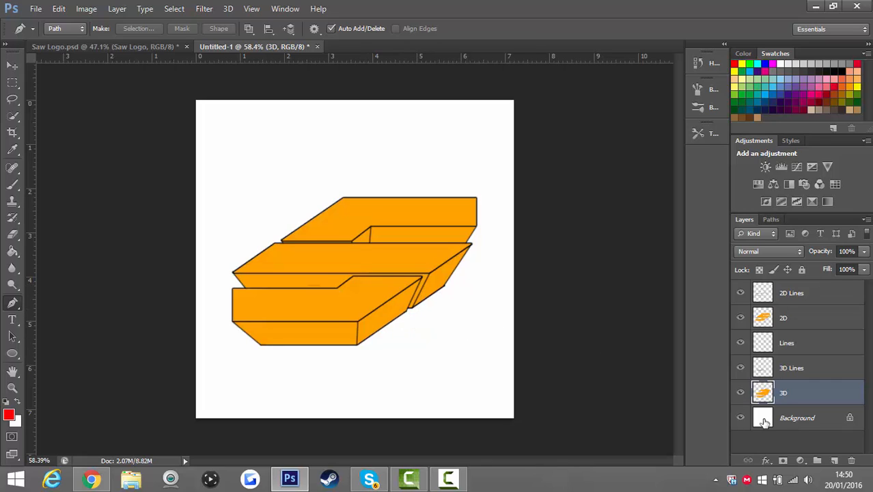
Step: Add a new empty layer directly above the 3D layer and make it a clipping mask
click(836, 459)
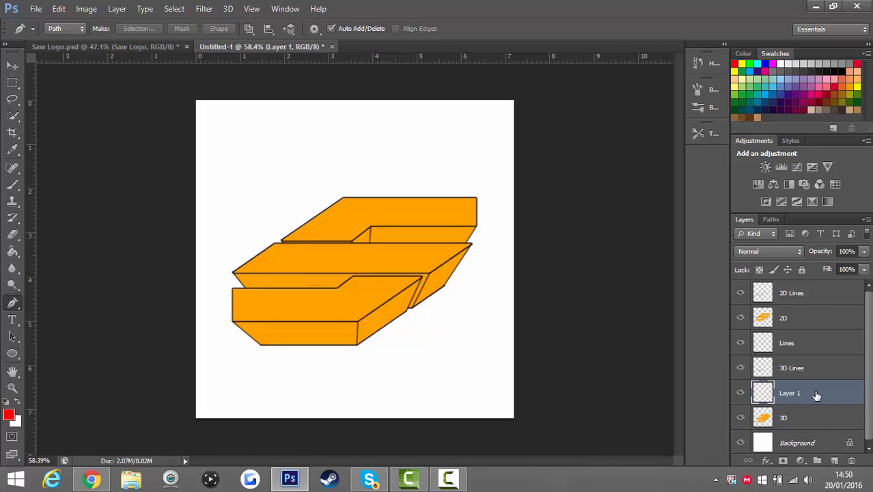
right_click(822, 397)
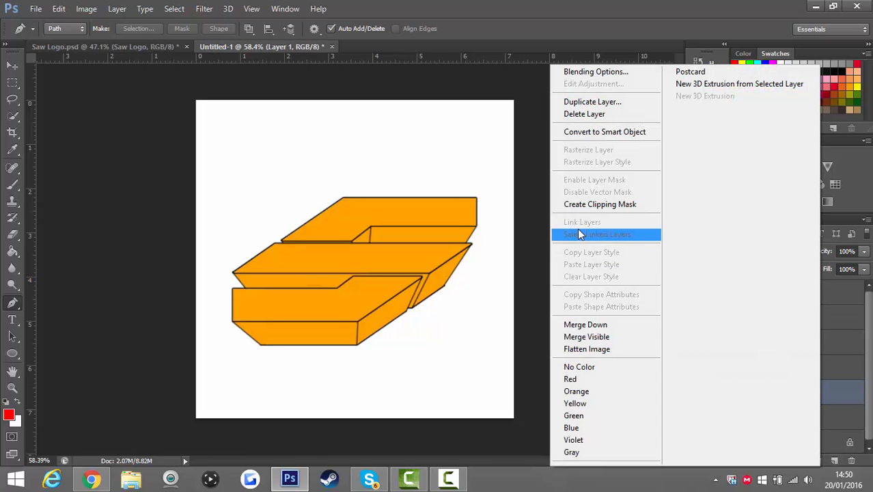
click(590, 209)
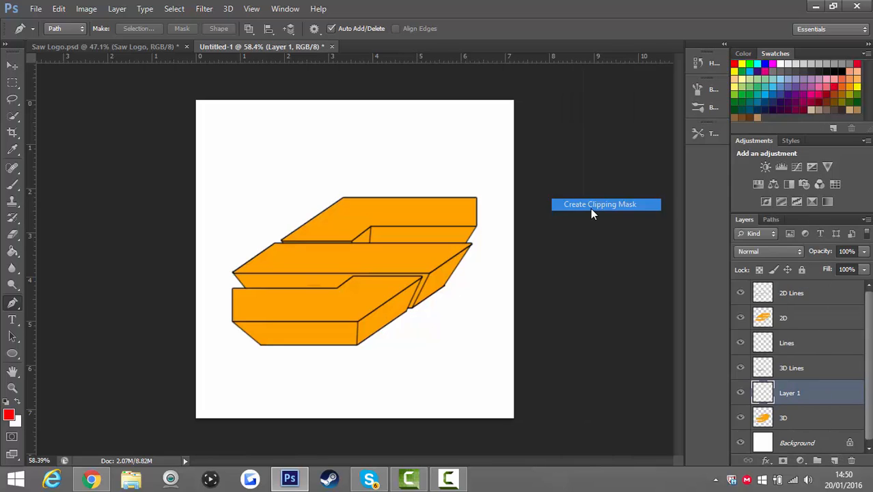
Step: Fill the clipped layer with black using the Paint Bucket and set its opacity to 25%
click(9, 256)
right_click(9, 256)
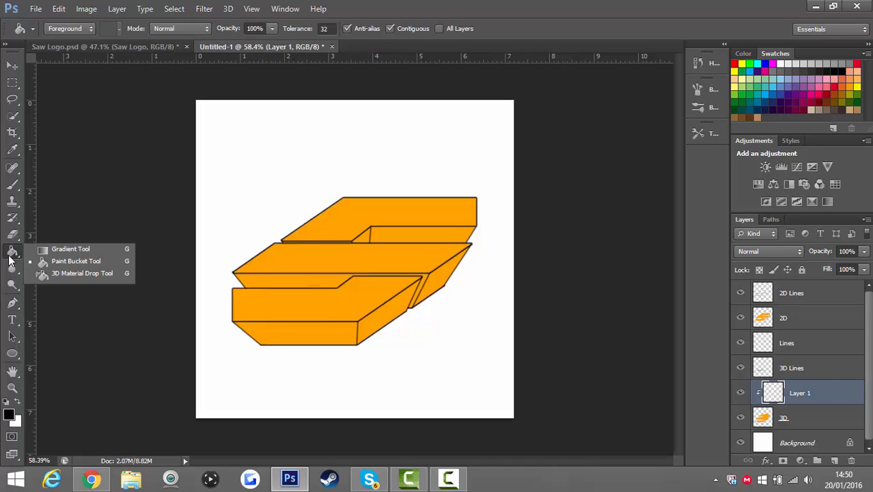
click(425, 277)
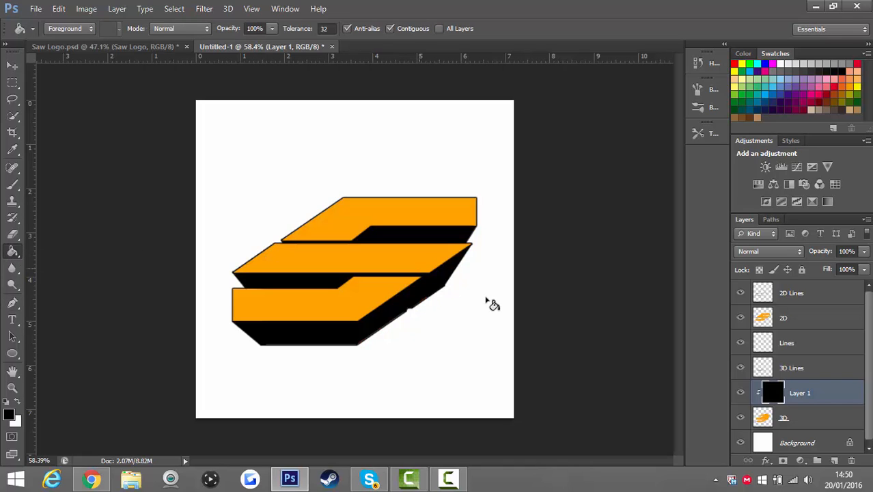
click(848, 252)
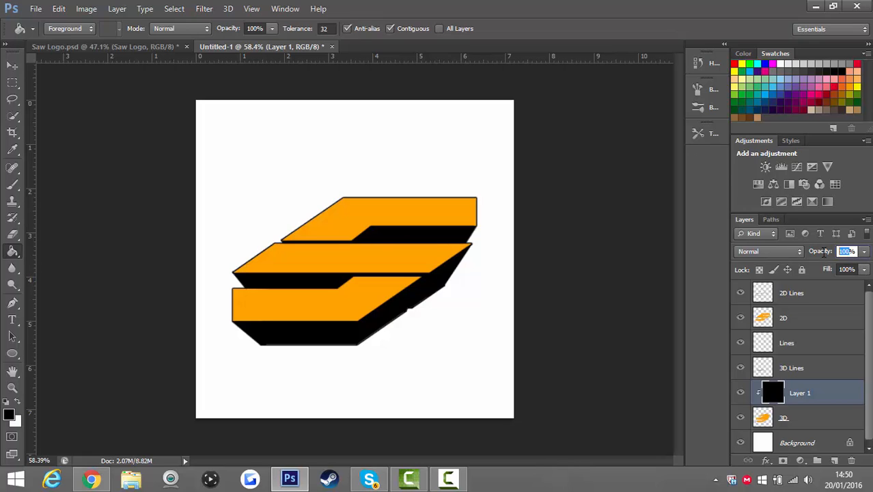
text(25)
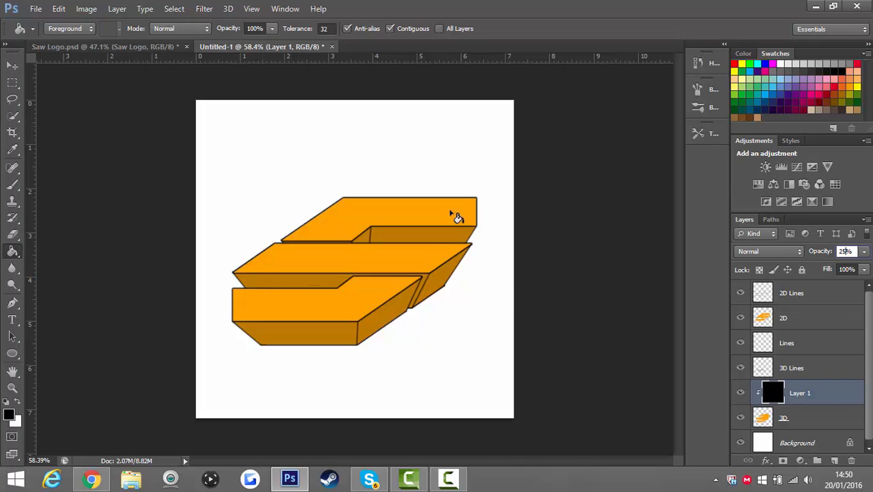
Step: Merge the black shading layer down into the 3D layer
right_click(837, 397)
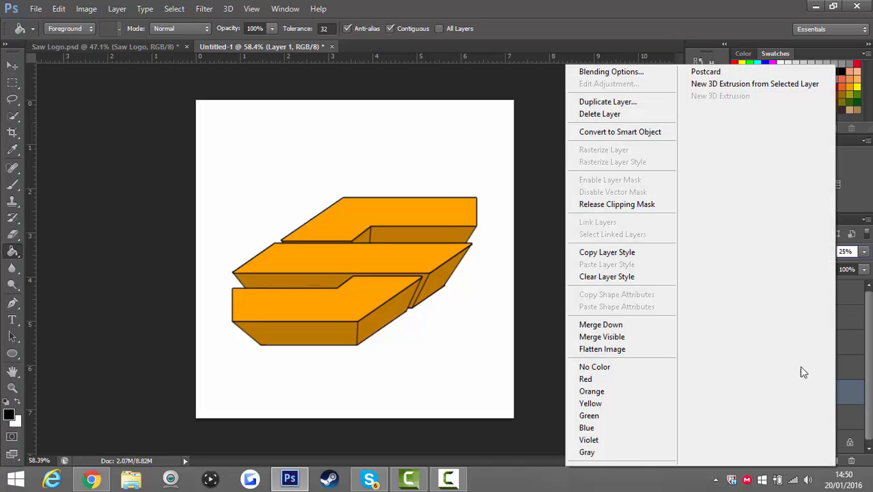
click(615, 325)
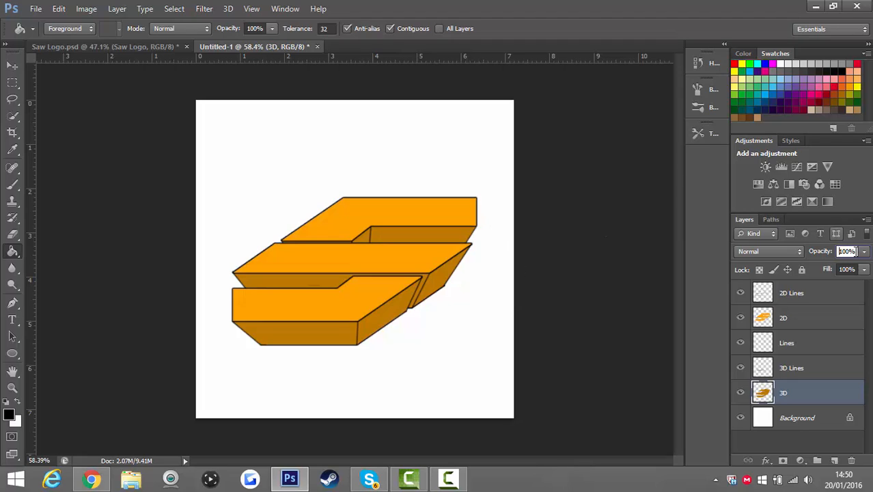
key(Return)
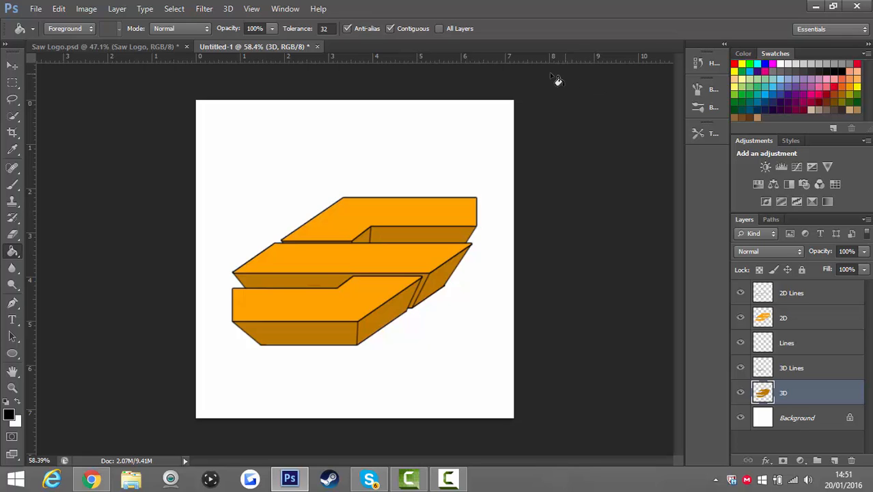
Step: Check the Saw Logo.psd reference, and in Untitled-1 add a layer named Effect clipped to the 3D layer
click(162, 45)
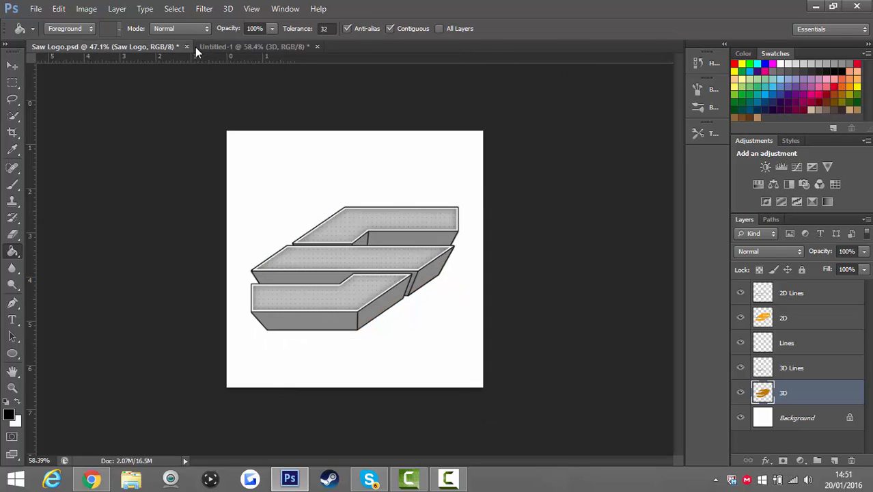
click(234, 48)
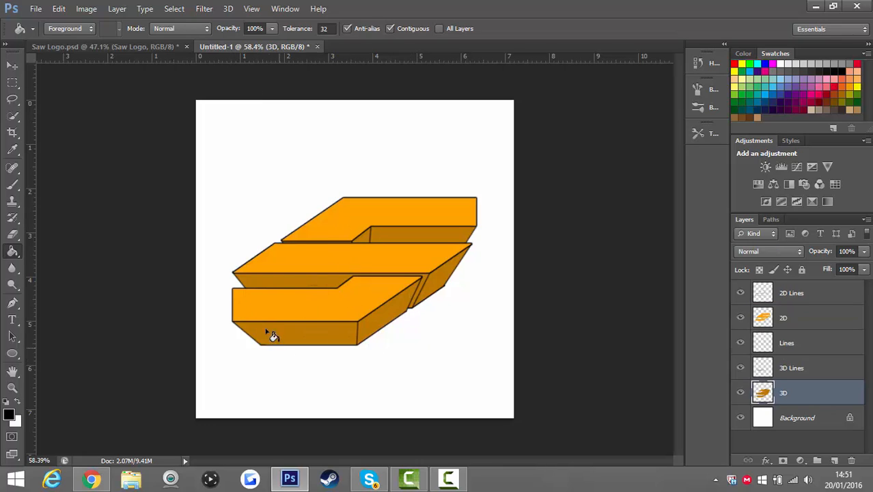
click(834, 461)
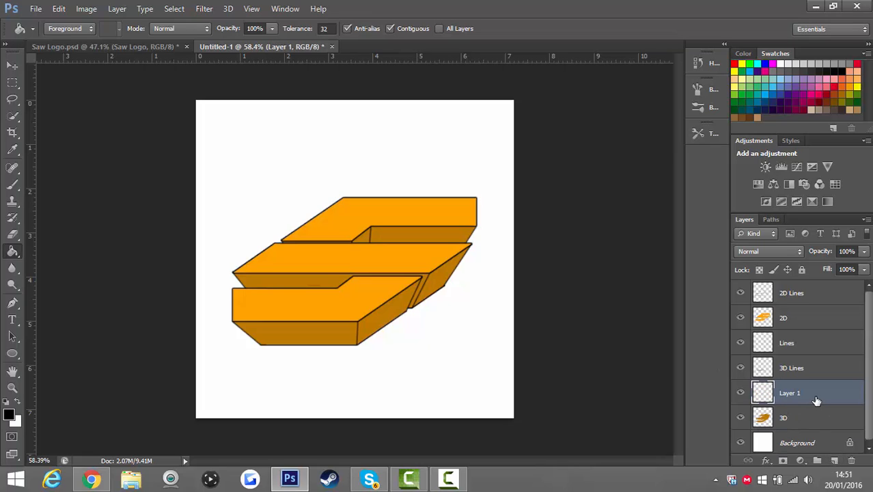
right_click(815, 399)
click(590, 203)
double_click(798, 394)
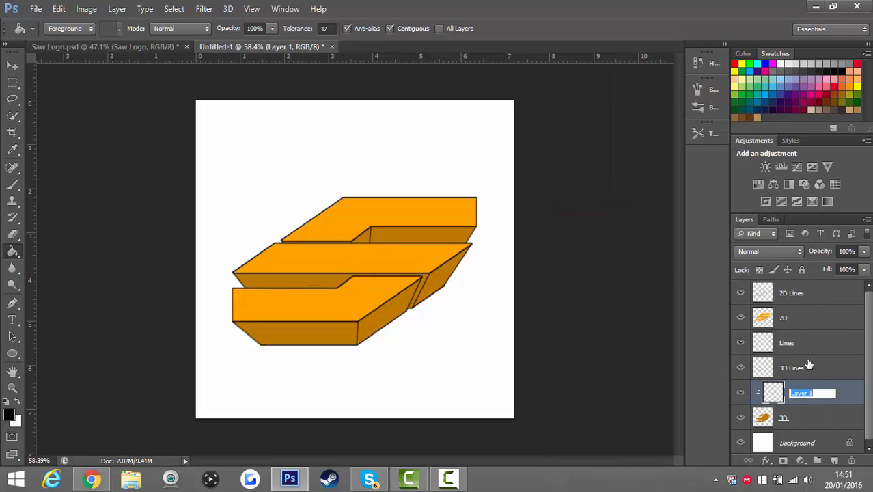
key(Return)
Step: Set the Brush tool to a soft round tip with a size of 15 px
click(21, 187)
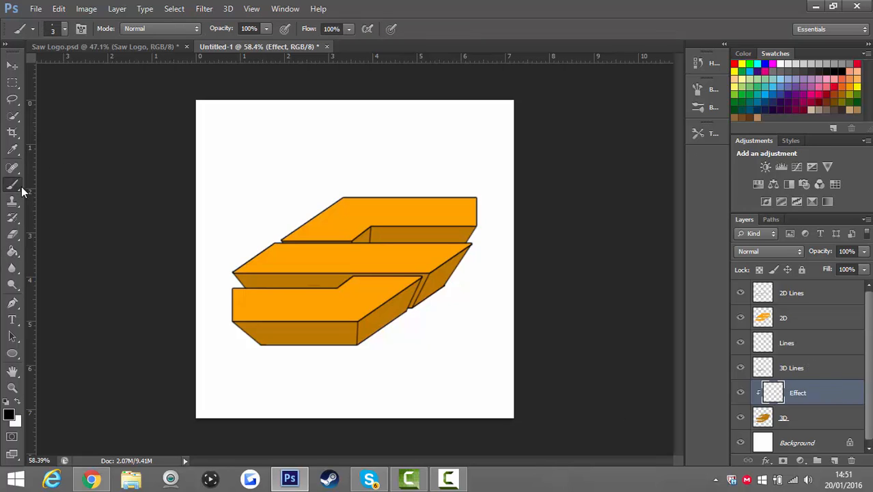
click(65, 33)
click(68, 128)
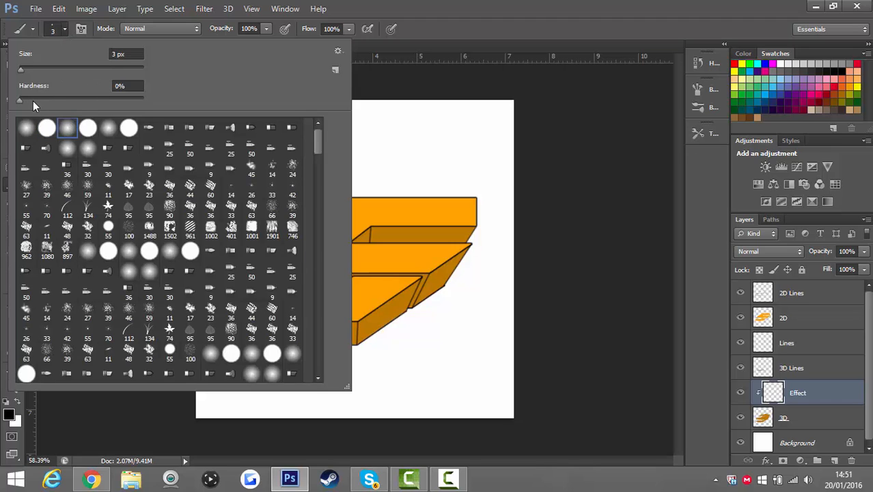
drag(117, 55, 100, 54)
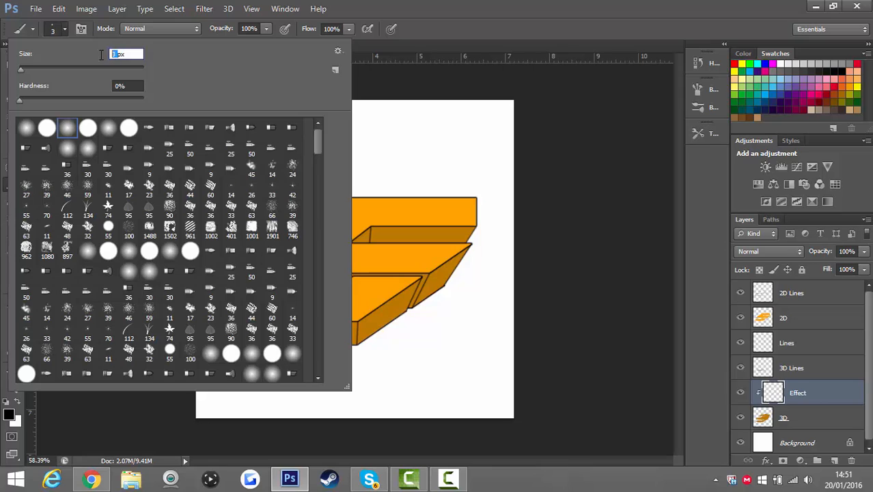
text(15)
key(Return)
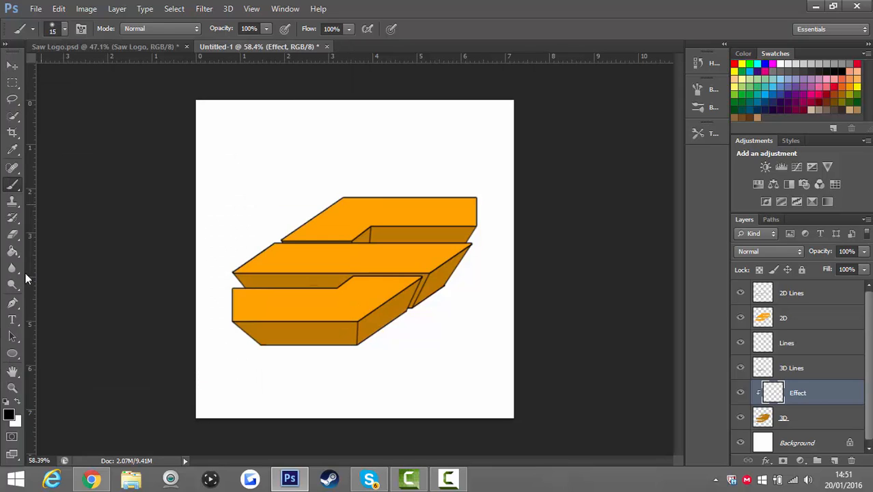
Step: Draw a Pen path along the front bar's extruded side, down its slanted left edge and along the bottom edge to the lower-right corner
click(12, 387)
drag(230, 347, 355, 186)
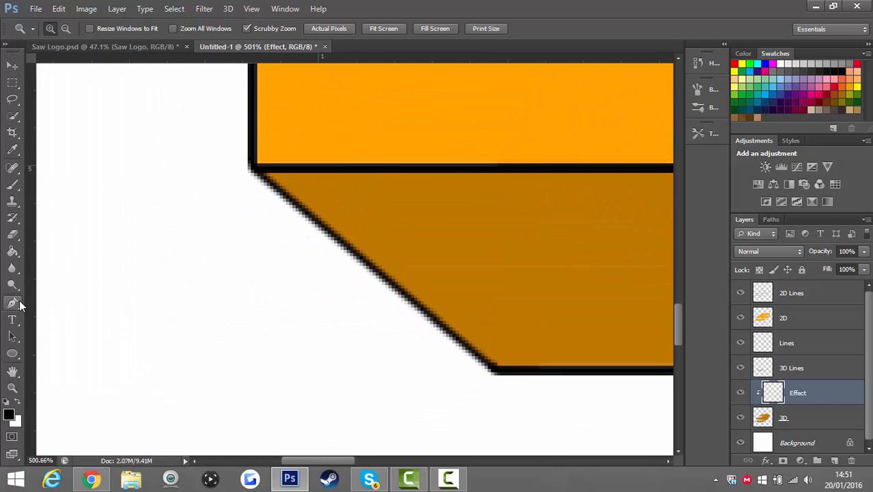
click(12, 302)
scroll(337, 195, down, 10)
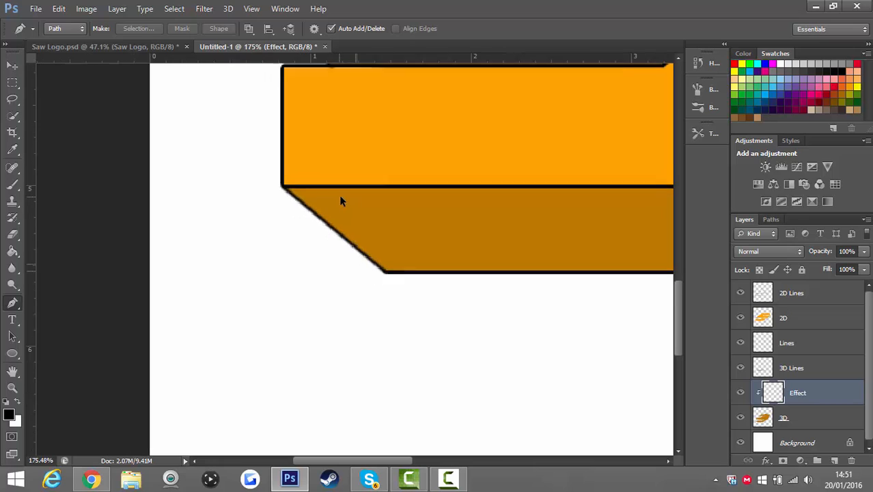
scroll(349, 198, down, 1)
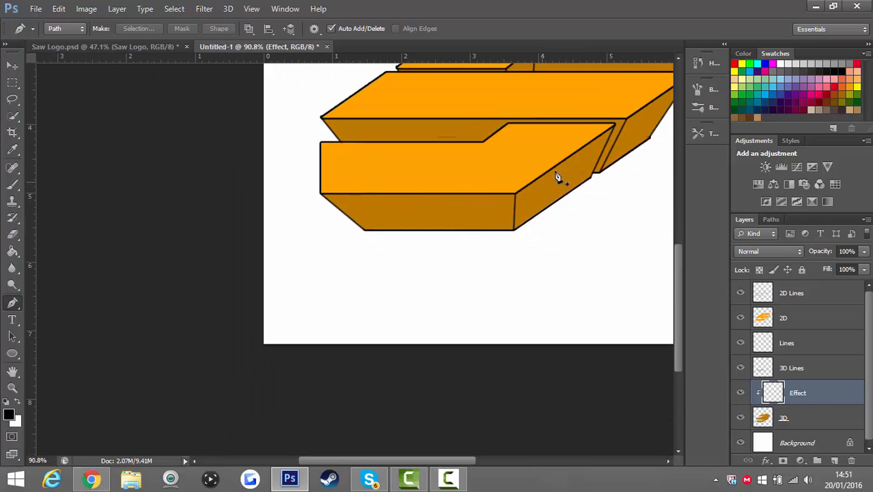
scroll(415, 208, up, 10)
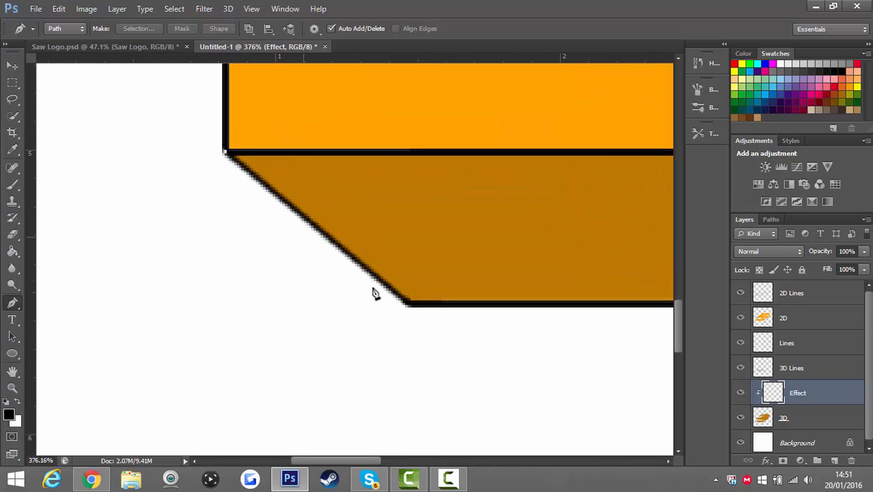
click(373, 290)
click(409, 304)
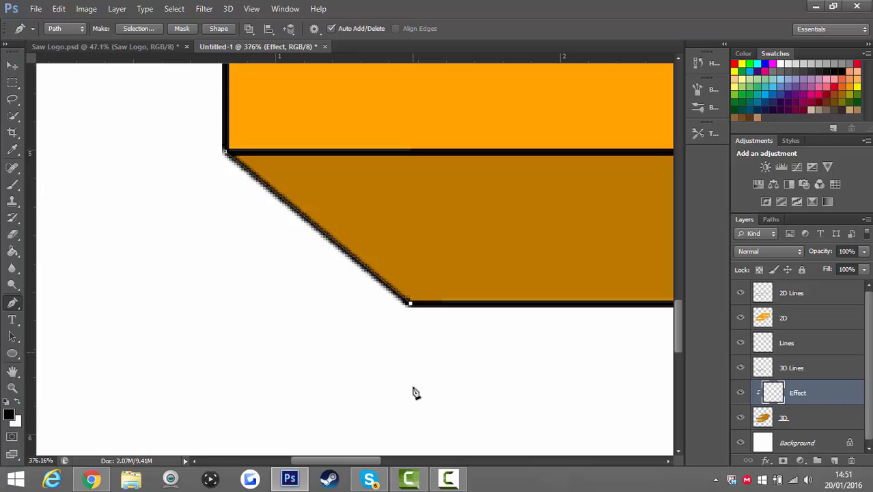
drag(387, 457, 485, 438)
click(281, 304)
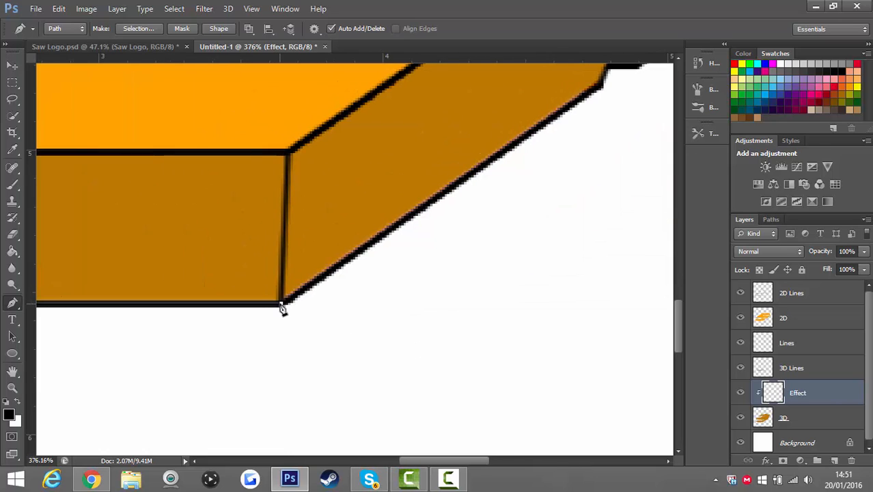
Step: Extend the path up the front bar's diagonal lower-right edge and along its far edge to the tip of the top face
scroll(298, 296, down, 5)
scroll(304, 289, down, 2)
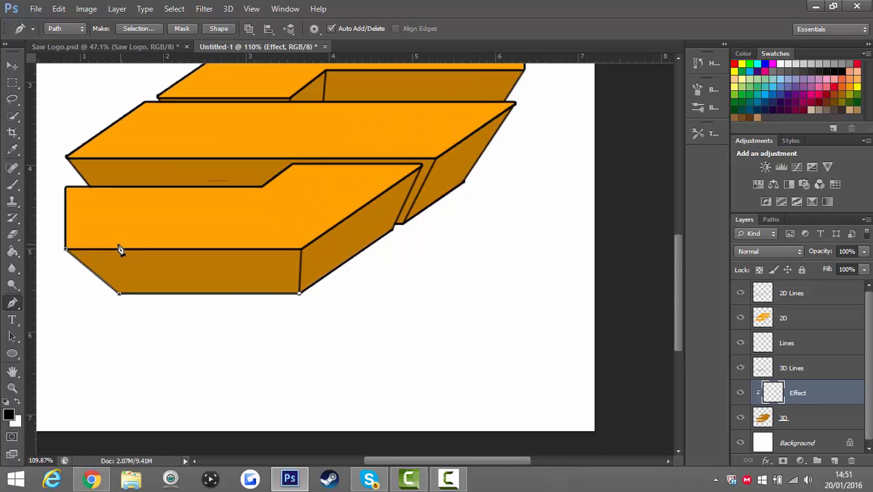
scroll(69, 253, up, 4)
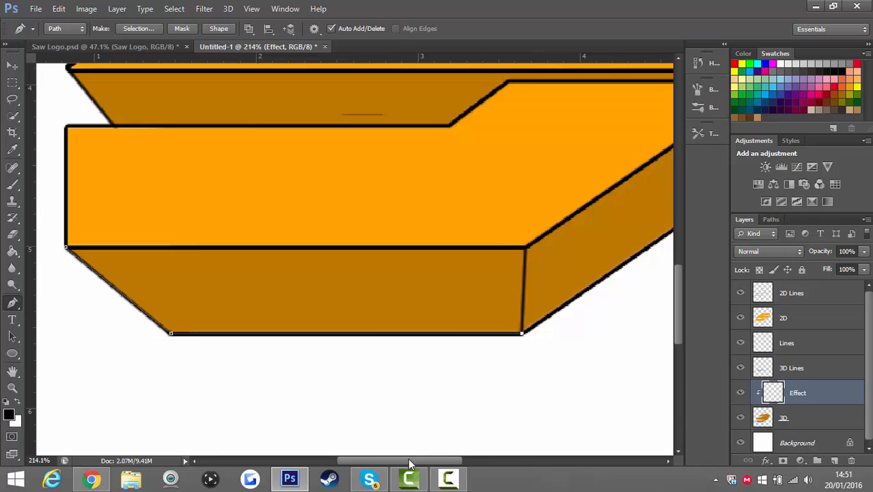
drag(410, 462, 479, 432)
scroll(344, 268, up, 3)
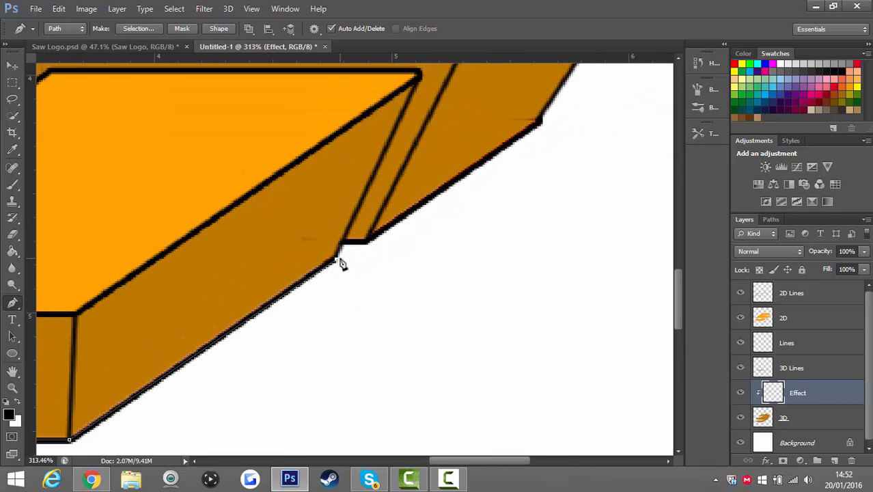
scroll(374, 229, up, 2)
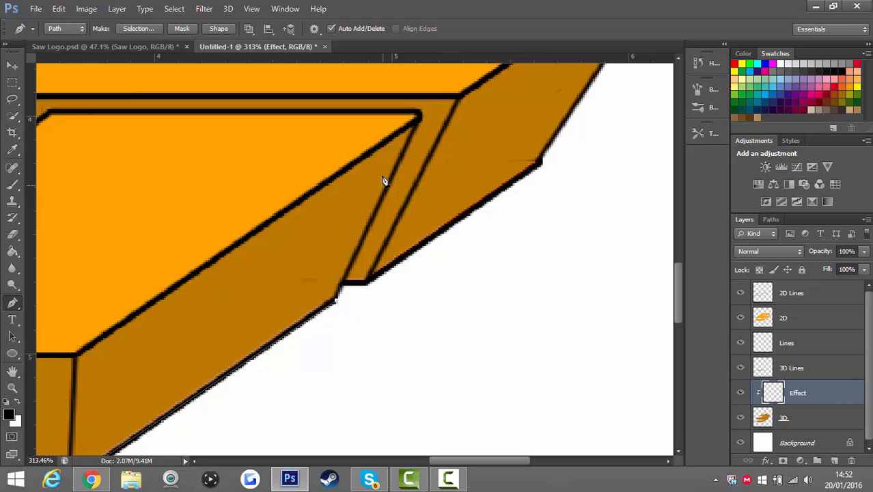
Step: Stroke the front bar's outline path on the Effect layer with the black Brush, without simulated pressure, and clear the path
right_click(431, 118)
click(467, 206)
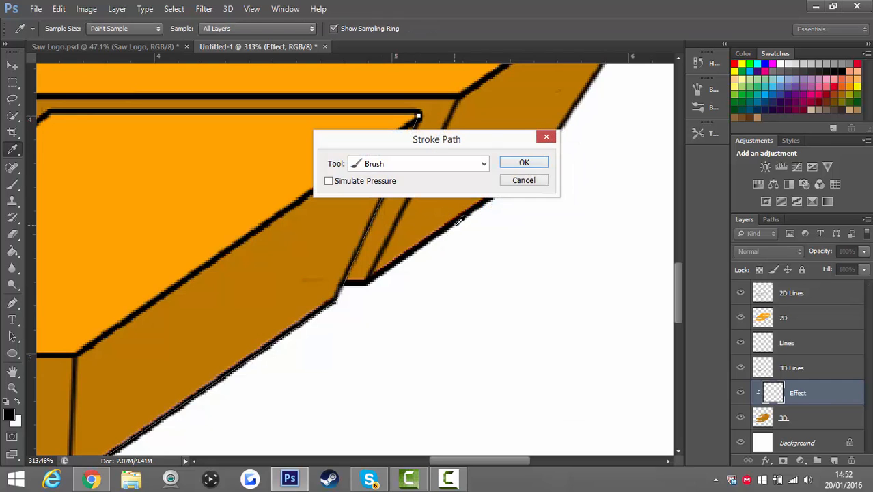
key(Return)
scroll(458, 225, down, 5)
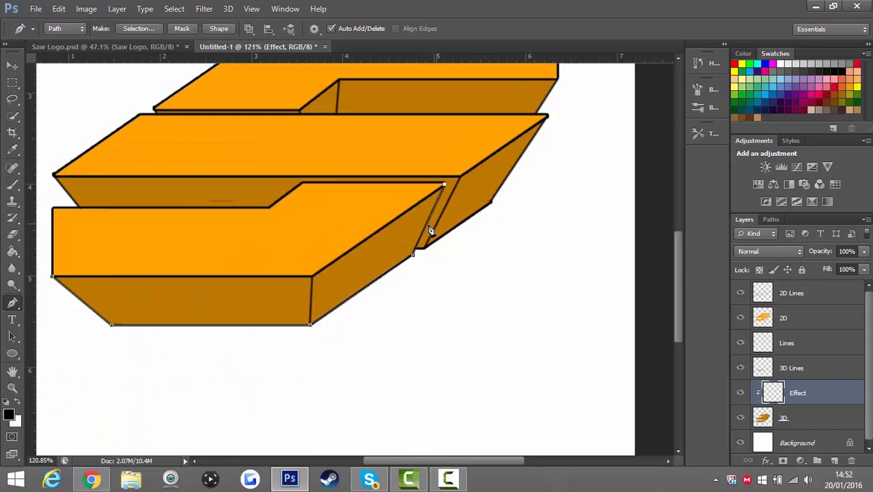
right_click(443, 235)
click(411, 266)
right_click(448, 217)
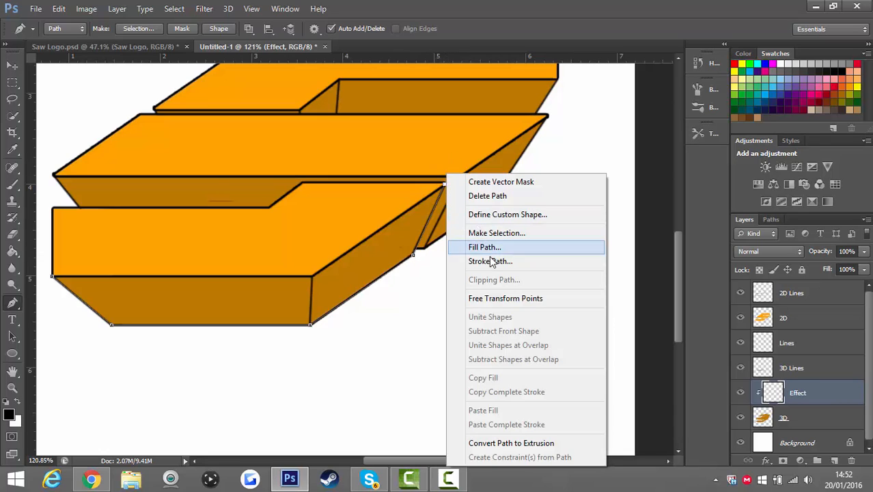
click(489, 257)
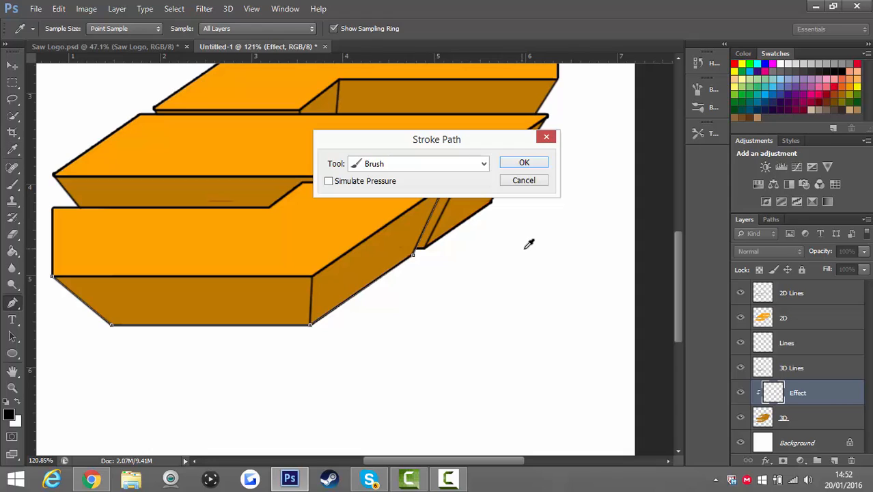
key(Return)
key(Escape)
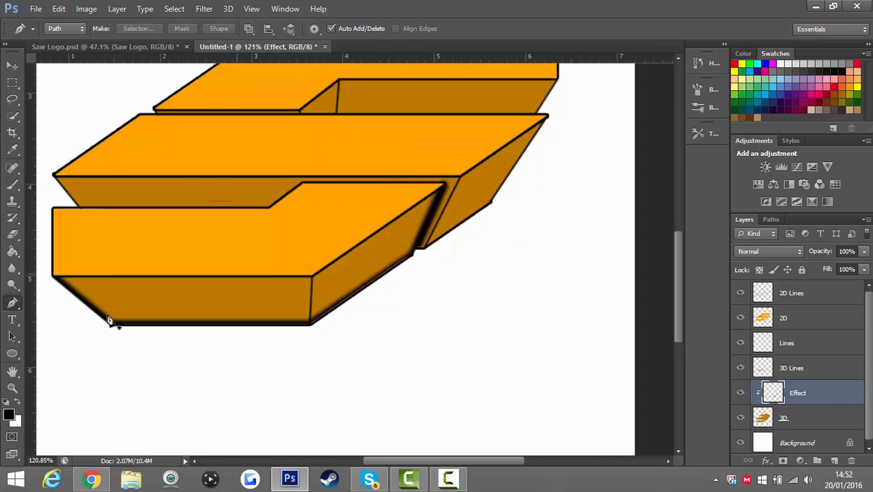
Step: Draw a Pen path along the front bar's near-vertical corner edge, stroke it with the black Brush and clear the path
scroll(119, 290, down, 1)
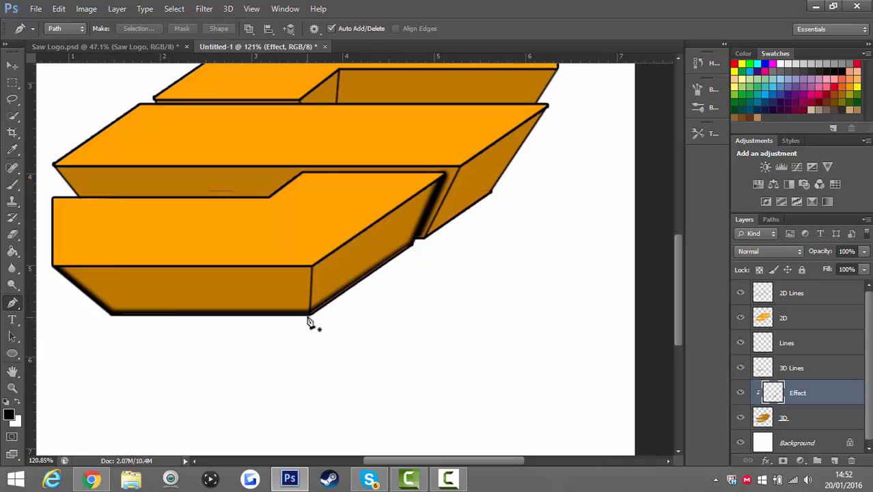
scroll(309, 321, up, 5)
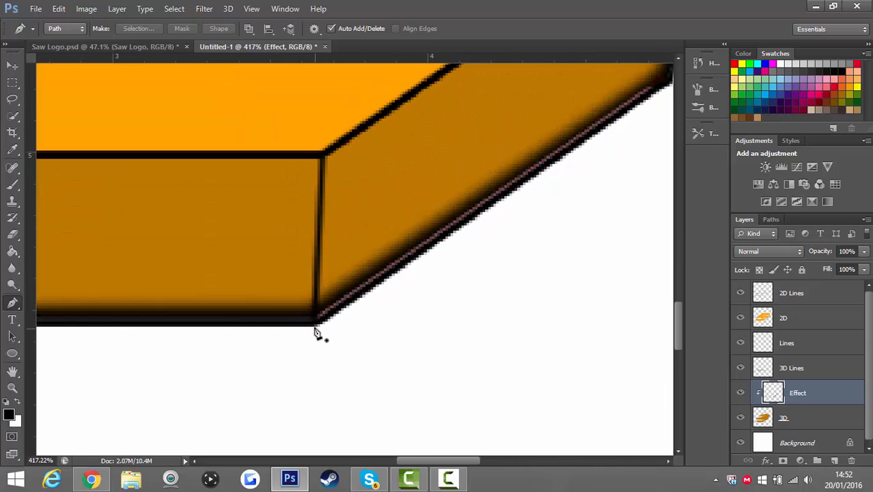
click(315, 326)
click(320, 155)
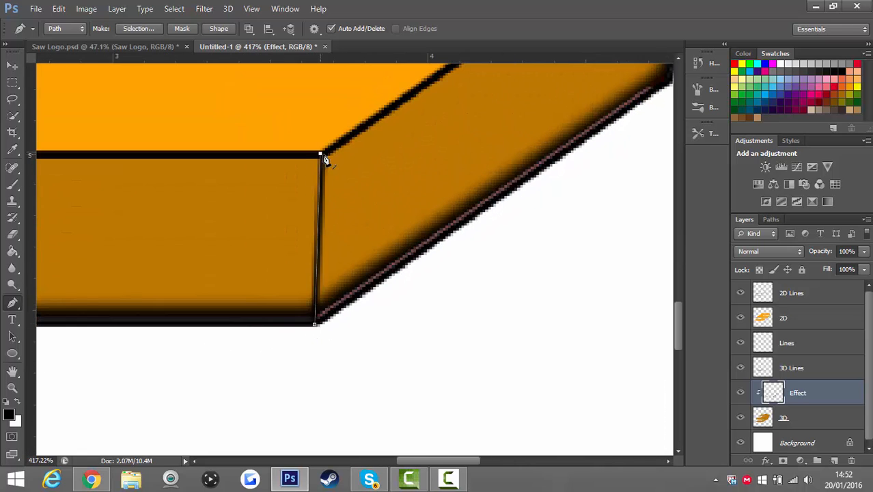
right_click(321, 154)
click(366, 243)
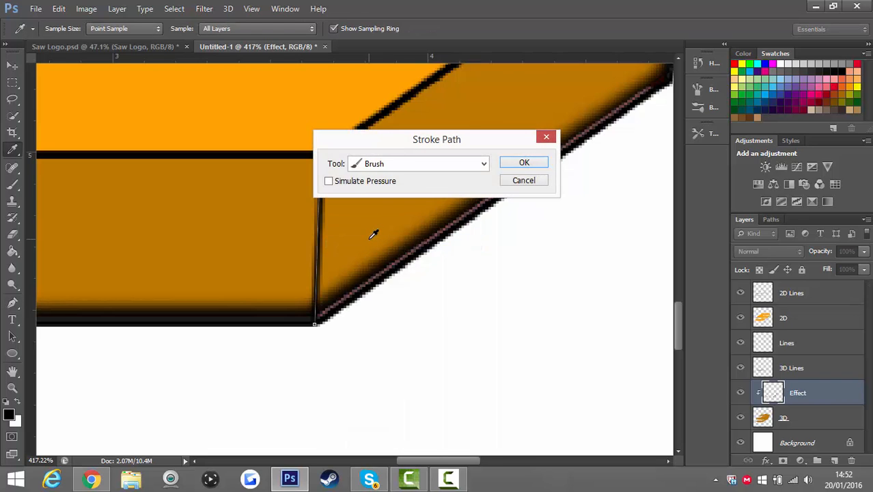
key(Return)
scroll(336, 235, down, 2)
scroll(336, 236, down, 3)
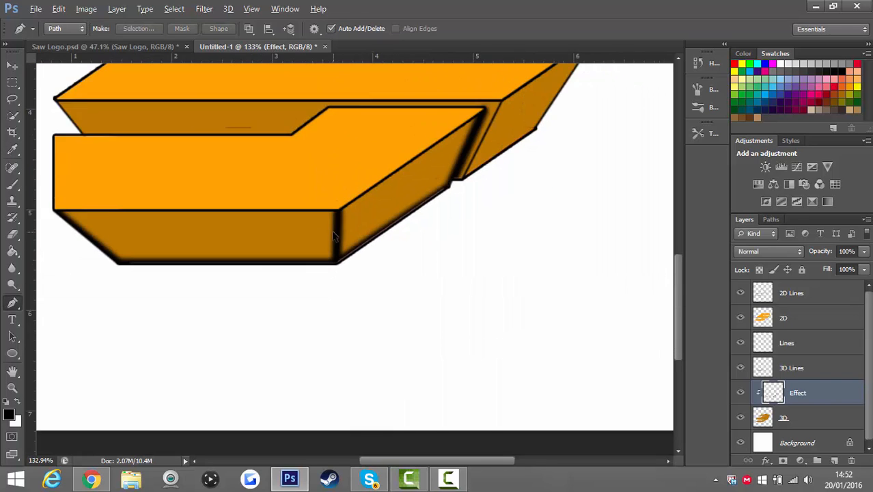
Step: Draw a Pen path down the short slanted left edge of the middle bar's side, stroke it with the Brush and clear the path
scroll(422, 188, down, 3)
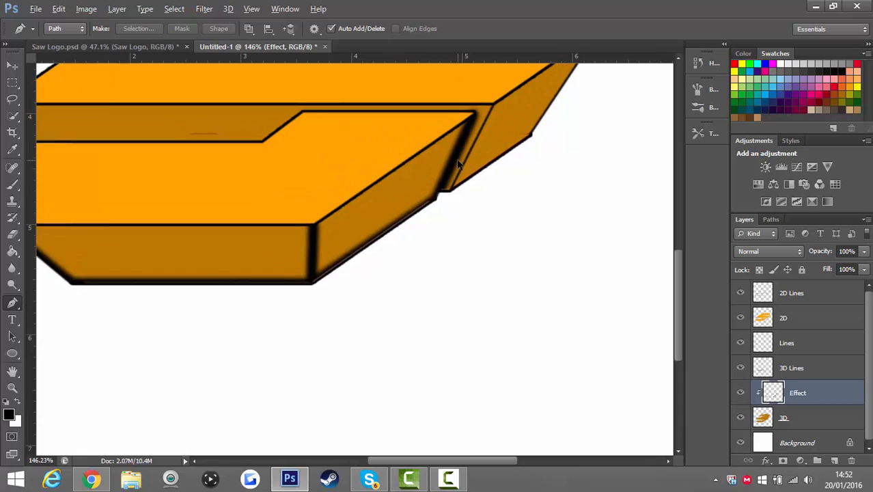
scroll(164, 136, up, 5)
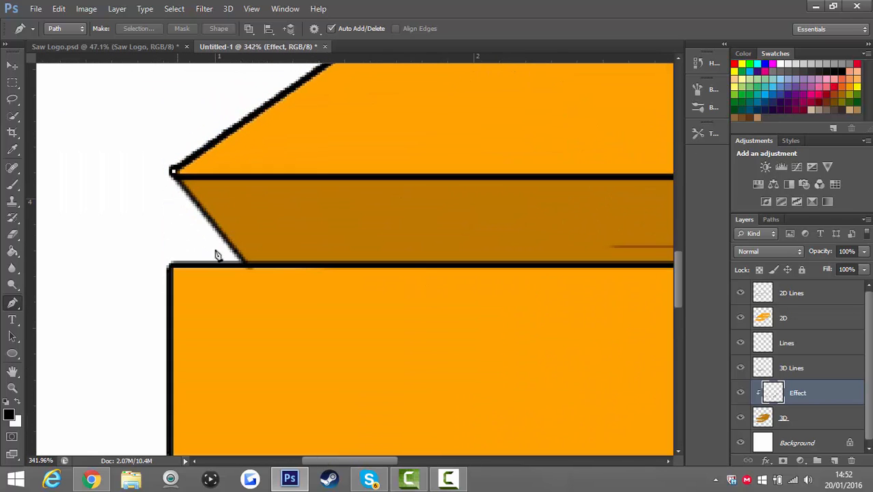
click(252, 267)
right_click(255, 266)
click(296, 261)
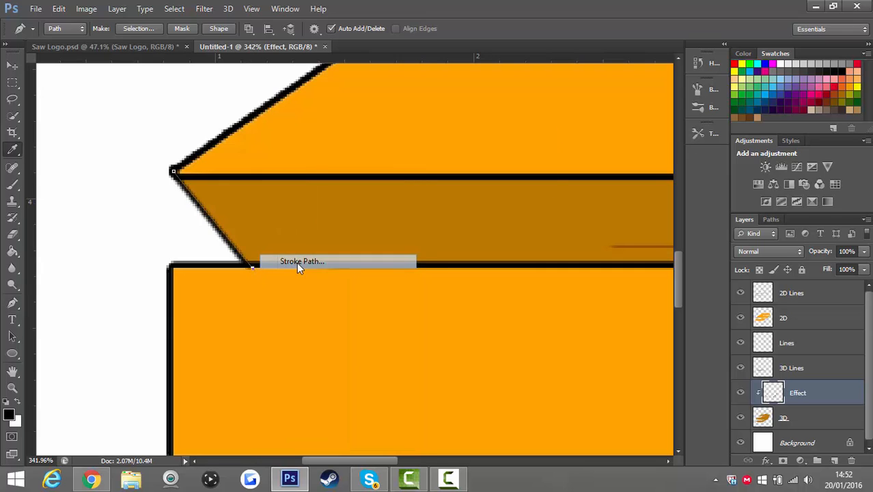
key(Return)
scroll(309, 249, down, 2)
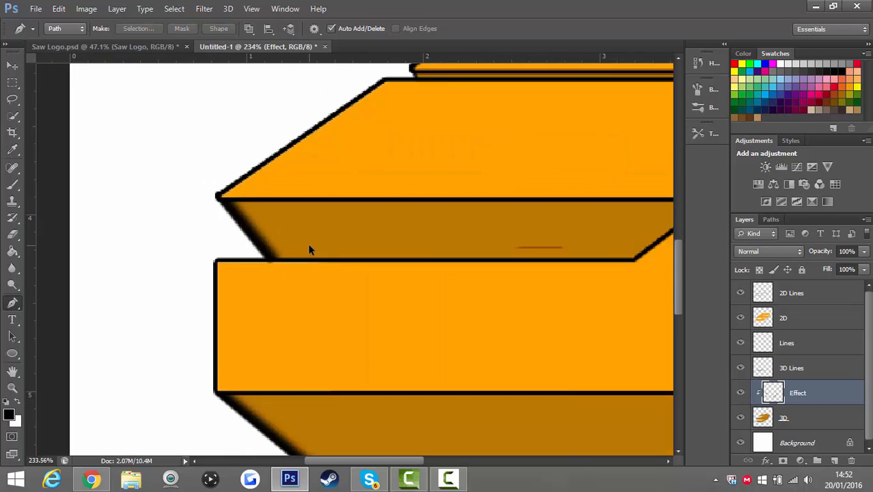
Step: Set the Effect layer's opacity to 30%
scroll(308, 249, down, 6)
scroll(506, 270, up, 5)
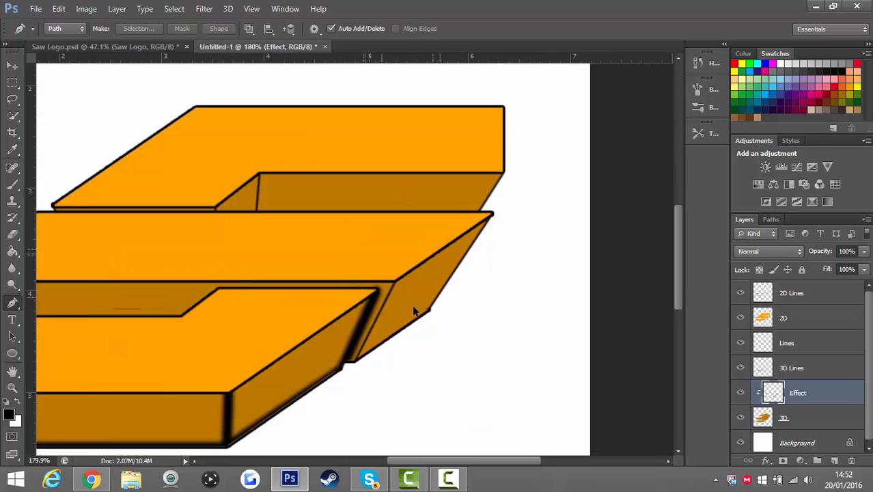
scroll(413, 311, up, 5)
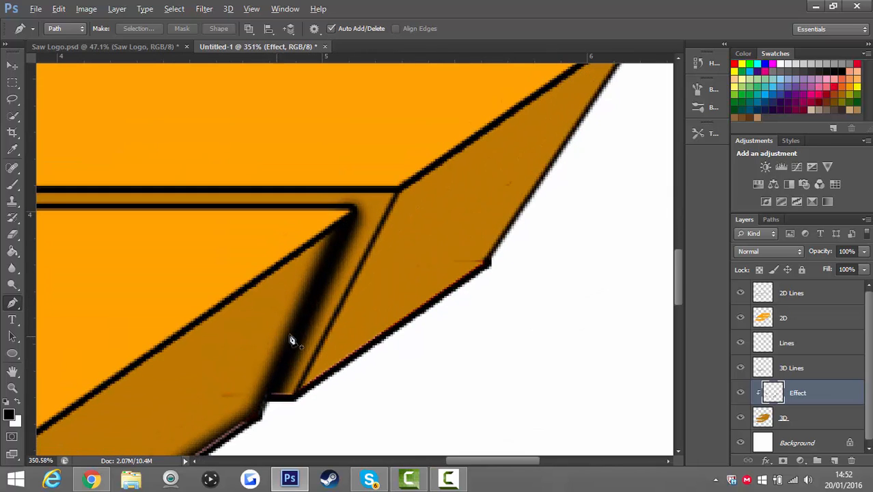
scroll(488, 287, down, 4)
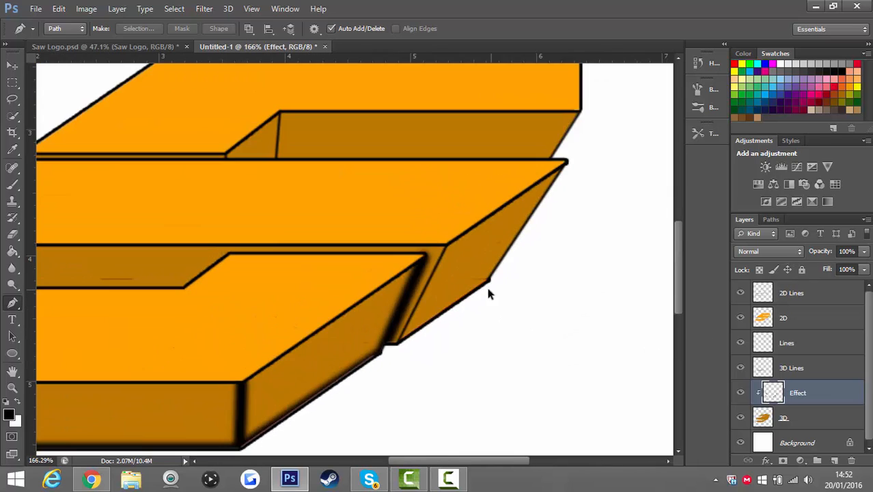
scroll(487, 294, up, 5)
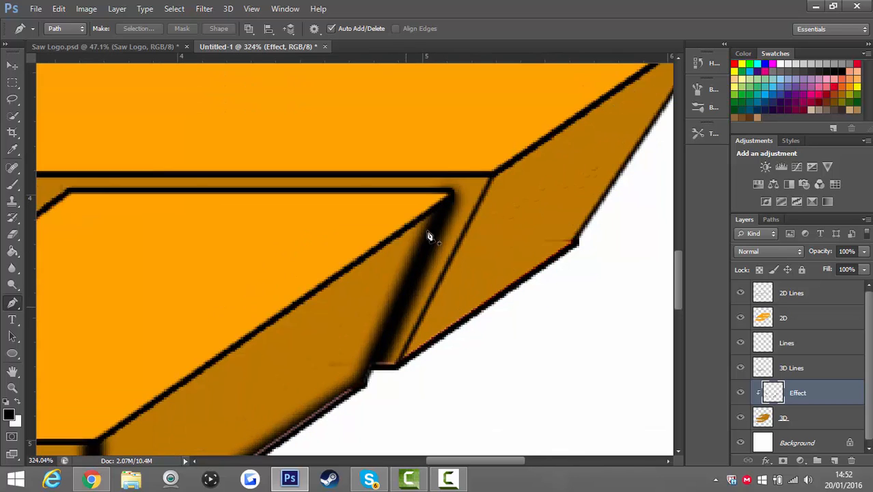
scroll(454, 199, down, 5)
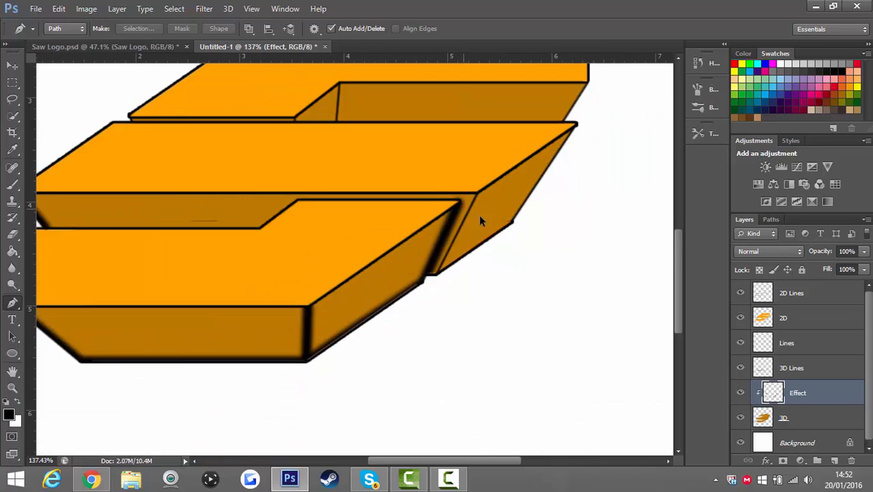
click(849, 252)
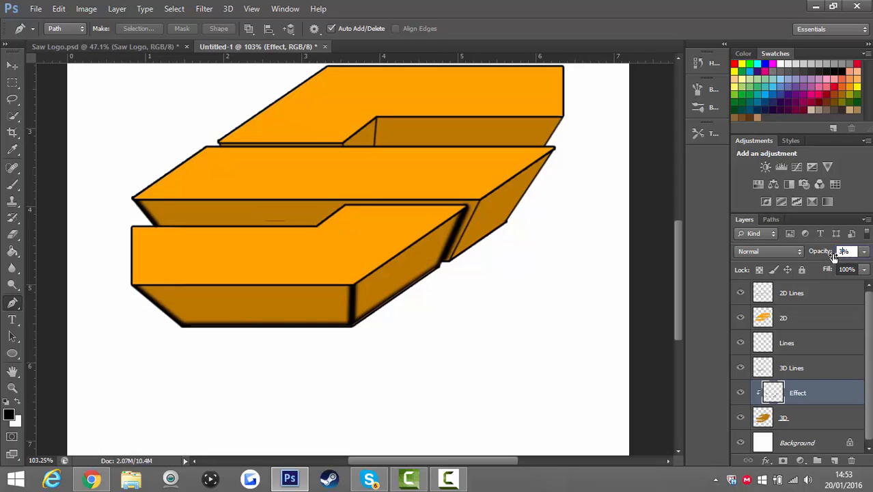
text(30)
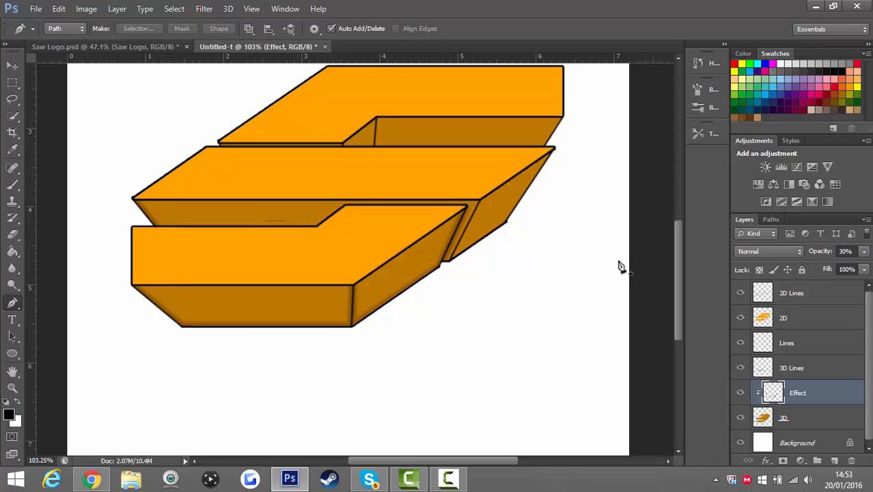
Step: Erase the shading spill on the Effect layer from the narrow strip between the front bar's slanted end and the middle bar
scroll(507, 247, up, 4)
scroll(463, 225, up, 2)
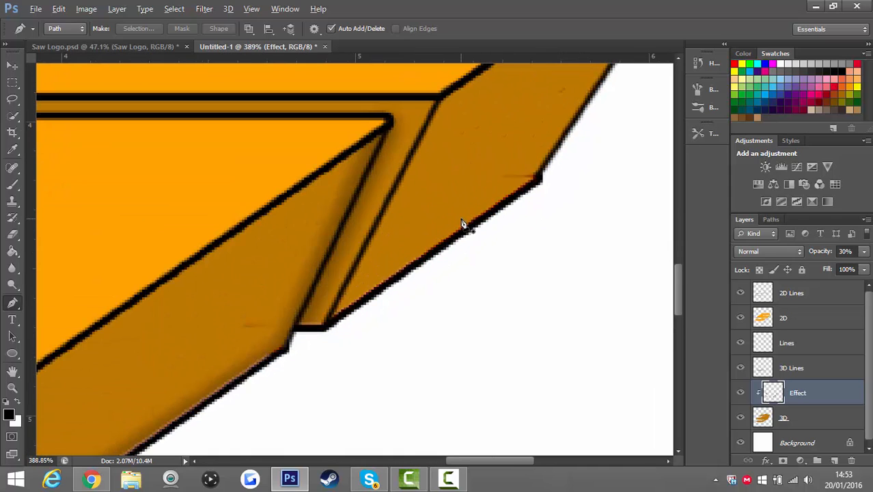
click(12, 234)
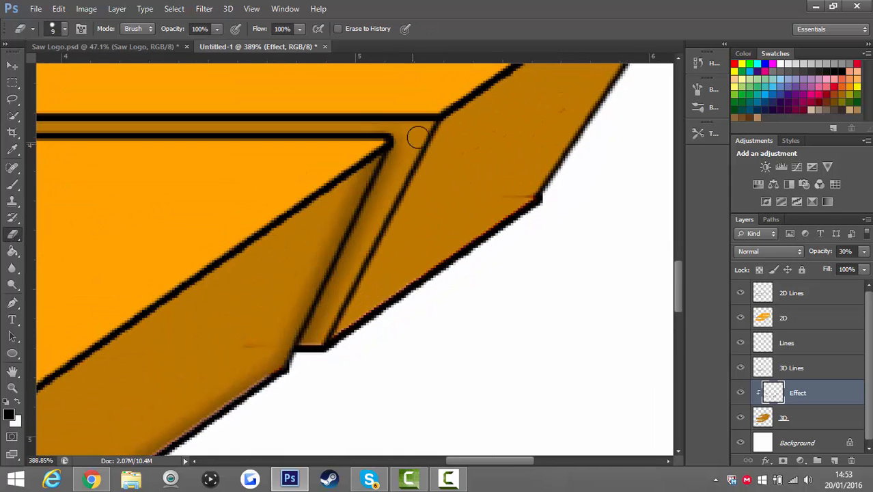
drag(401, 131, 307, 357)
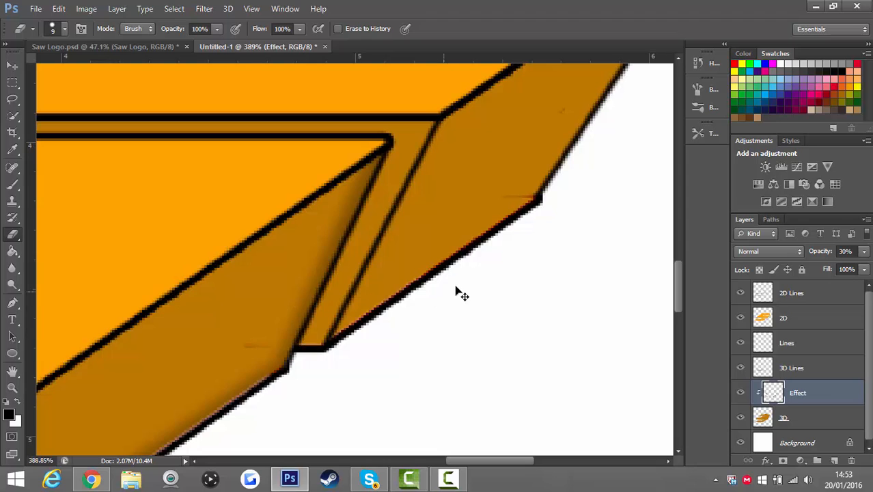
scroll(461, 288, down, 6)
scroll(420, 342, down, 1)
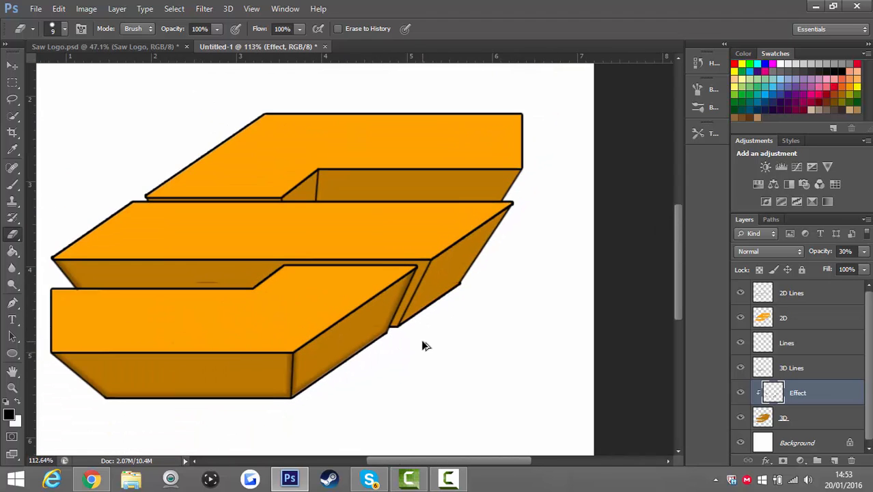
Step: Draw a Pen path along the middle bar's lower outer edge and up its slanted right edge to the tip
scroll(433, 341, up, 8)
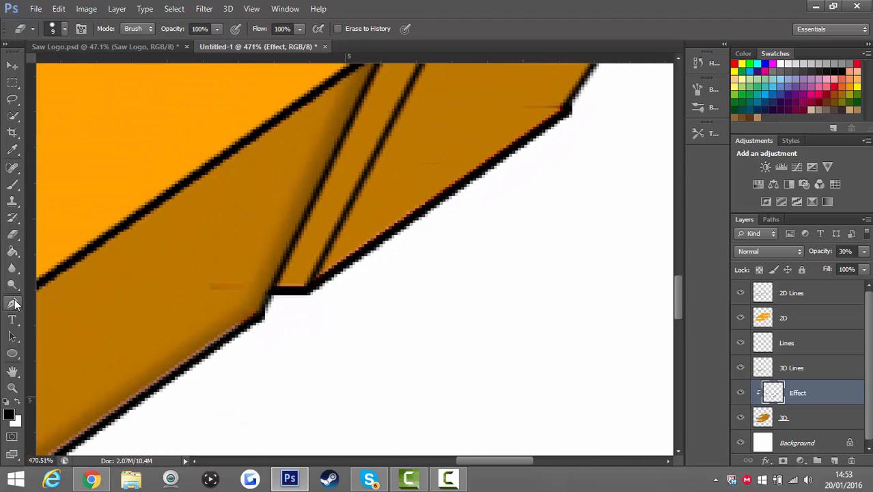
key(p)
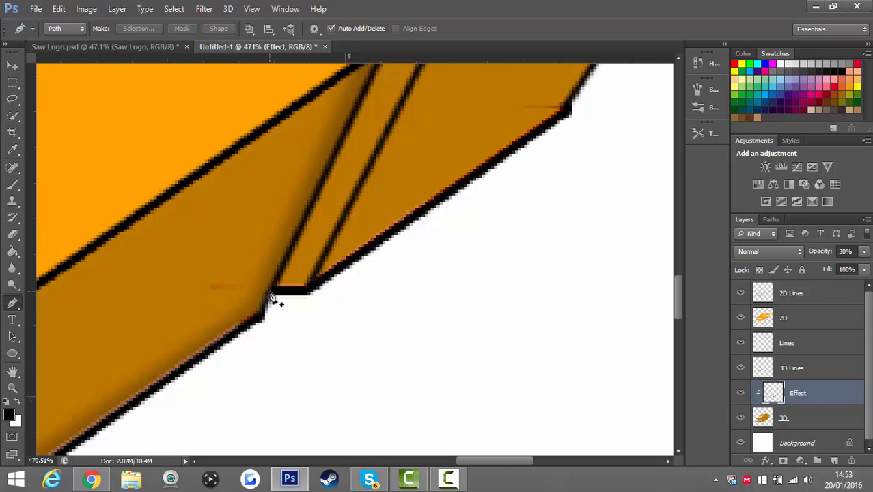
click(268, 293)
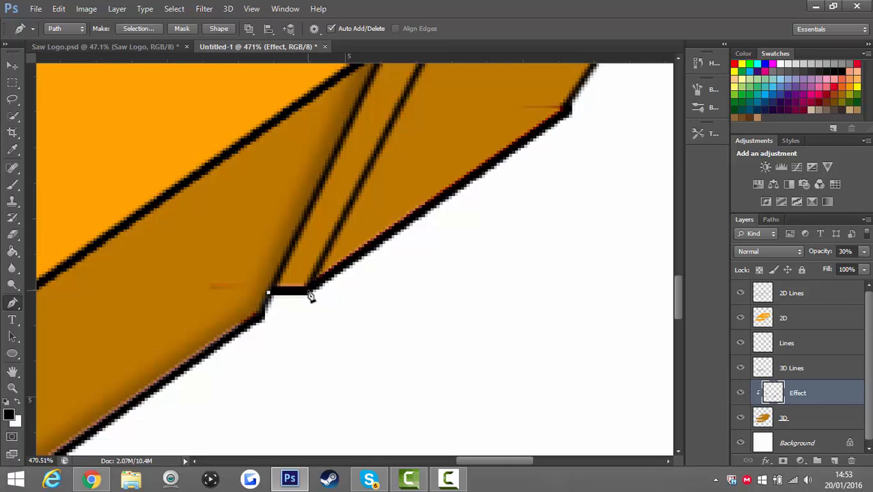
click(308, 291)
scroll(478, 246, up, 3)
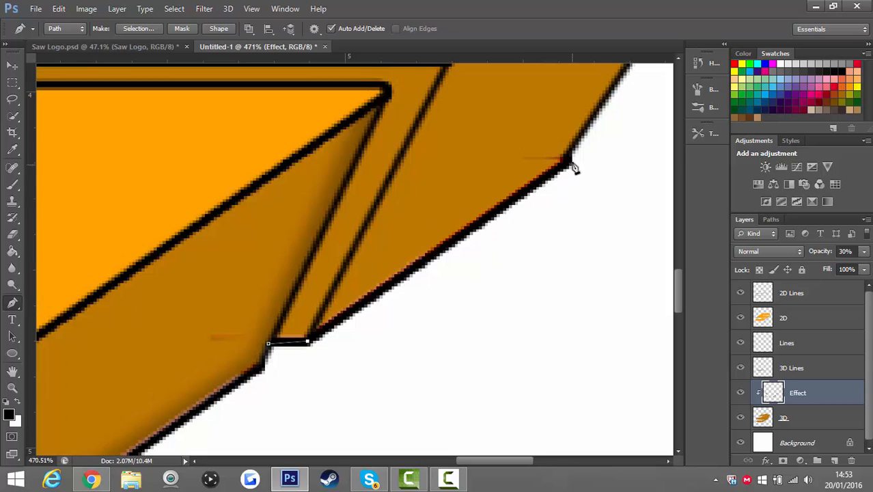
click(566, 164)
scroll(575, 160, down, 5)
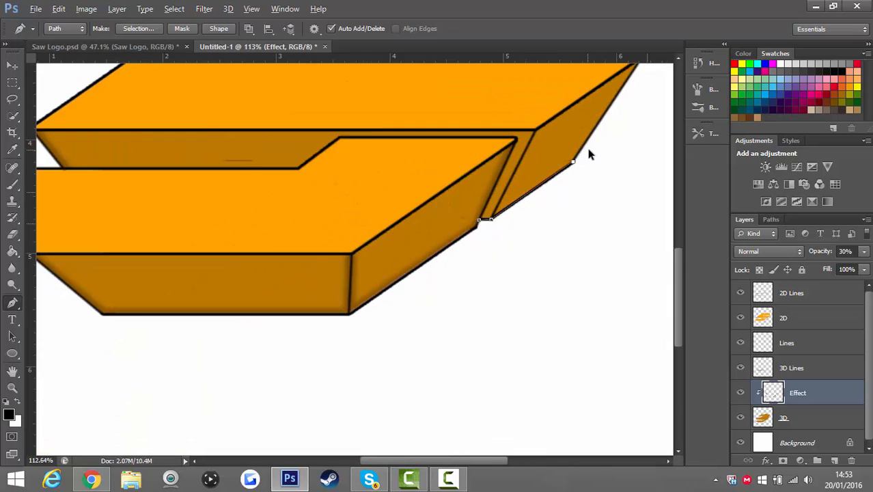
scroll(633, 121, up, 6)
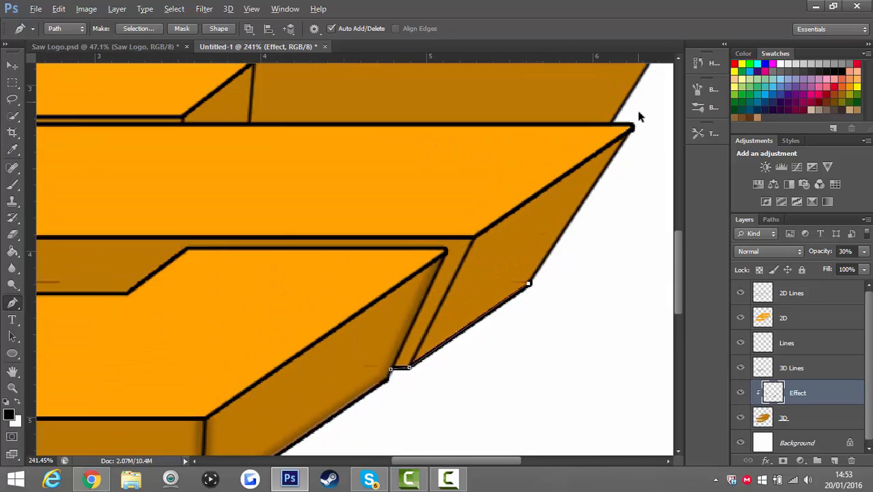
click(629, 151)
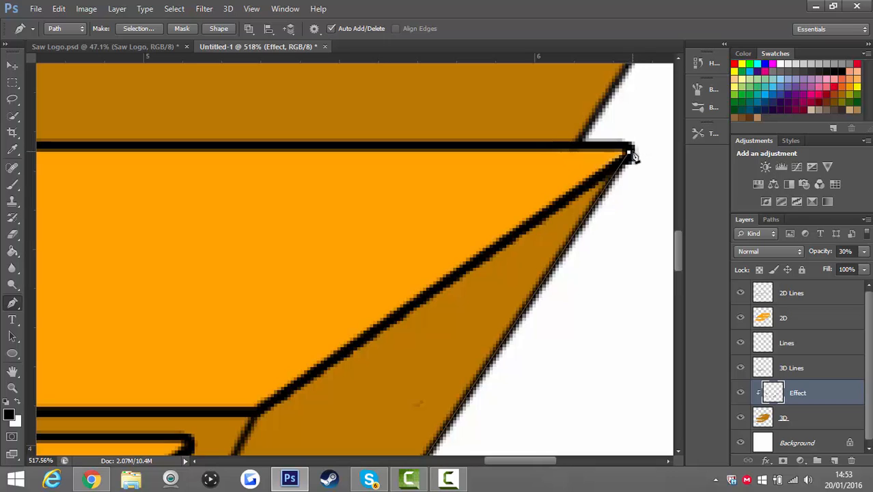
Step: Stroke the middle bar's outer edge path with the Brush on the Effect layer and clear the path
right_click(592, 172)
click(639, 255)
key(Return)
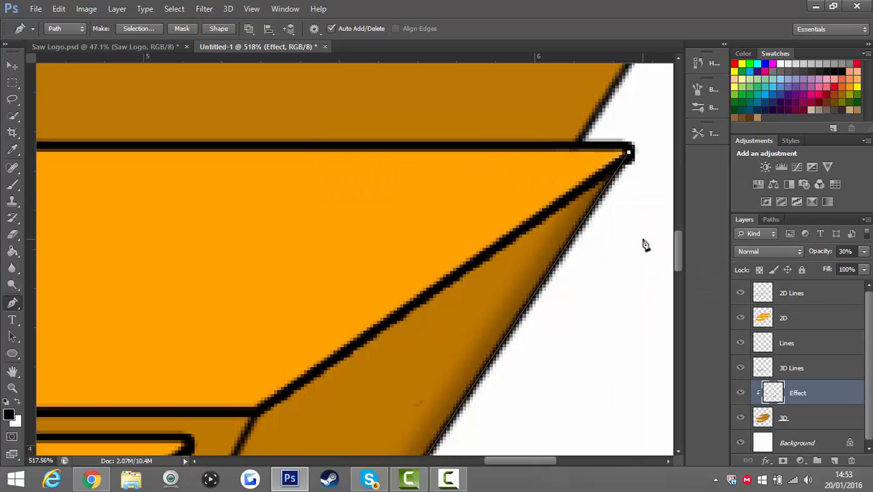
scroll(644, 244, down, 8)
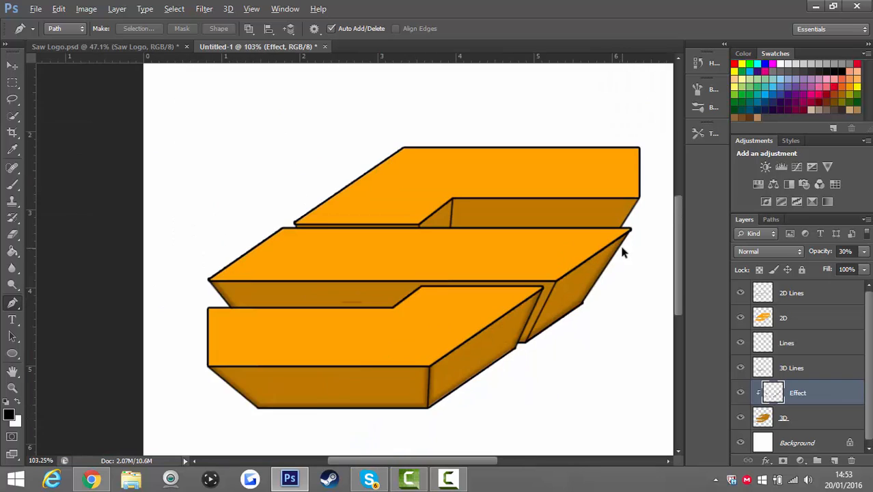
Step: Draw a Pen path along the middle bar's slanted inner corner edge, stroke it with the Brush and clear the path
scroll(622, 253, up, 5)
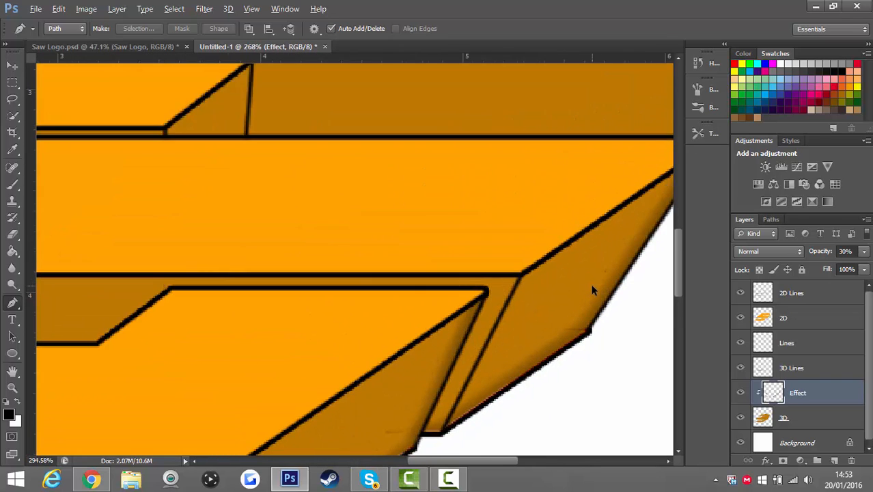
scroll(592, 290, up, 3)
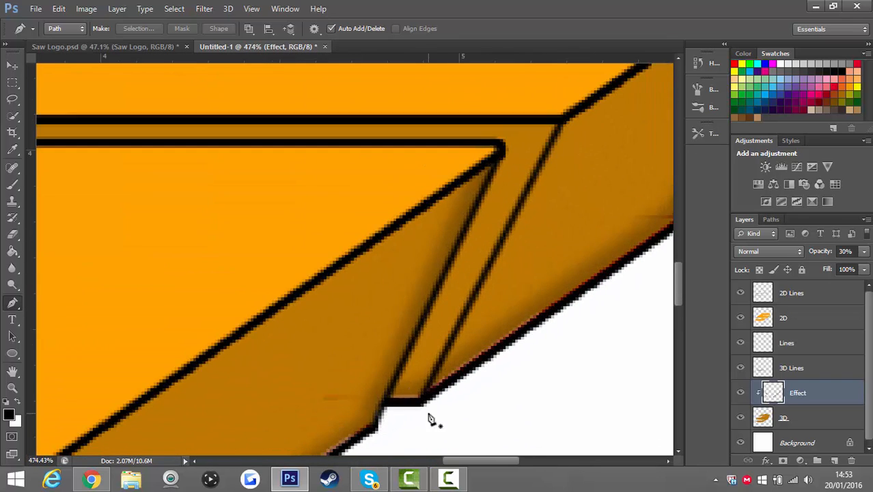
click(418, 403)
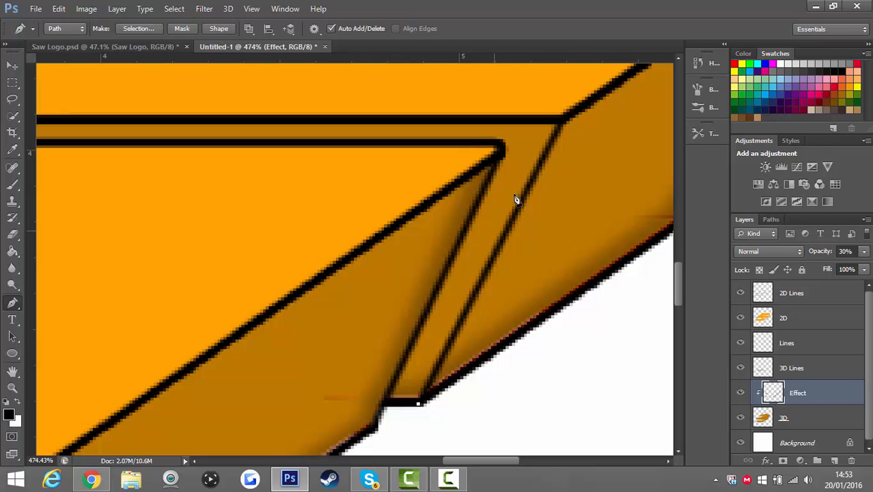
click(561, 120)
right_click(572, 156)
click(616, 234)
key(Return)
key(p)
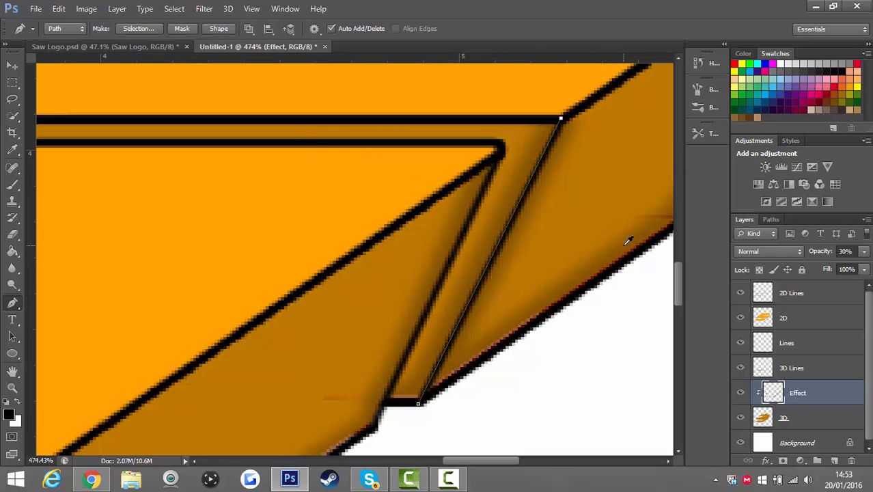
Step: Draw a Pen path down the short left edge of the top bar's side, stroke it with the Brush and clear the path
scroll(604, 250, down, 6)
scroll(519, 197, down, 3)
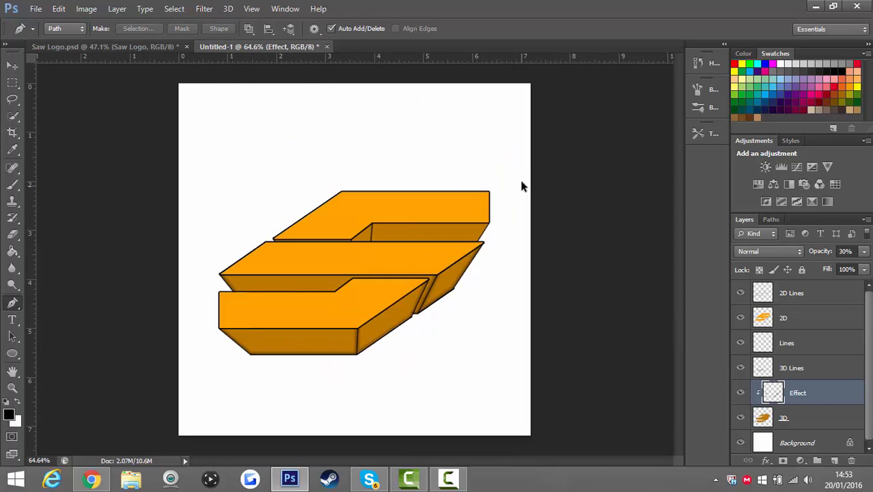
scroll(383, 251, up, 7)
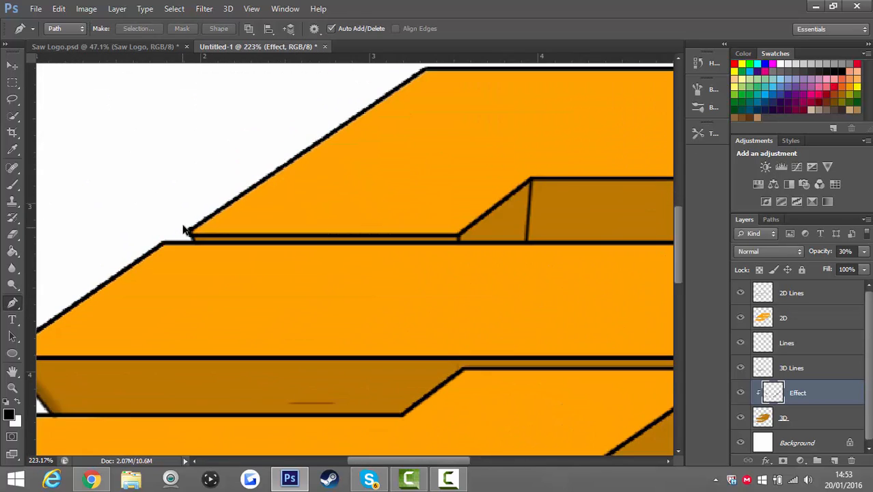
scroll(205, 240, up, 3)
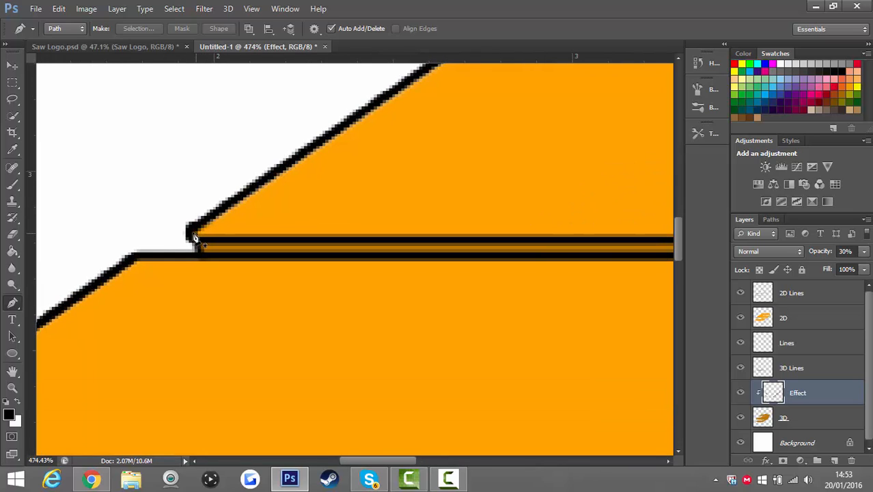
drag(189, 235, 210, 279)
right_click(239, 244)
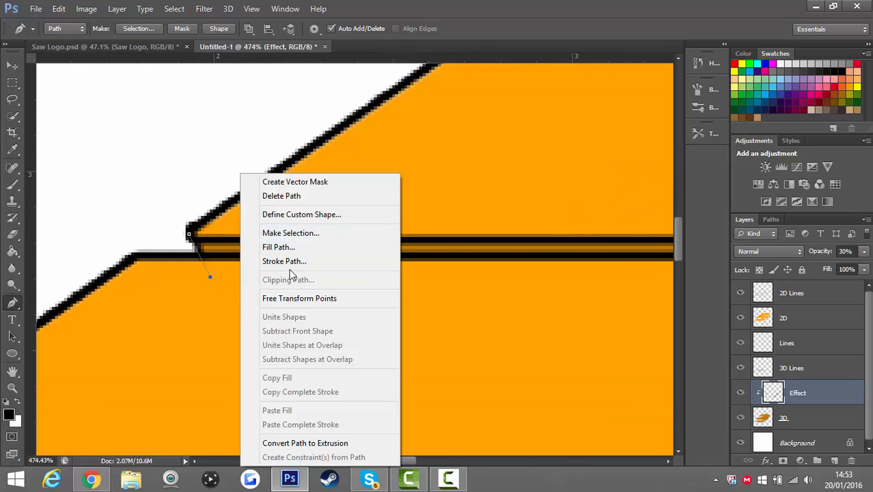
click(287, 260)
key(Return)
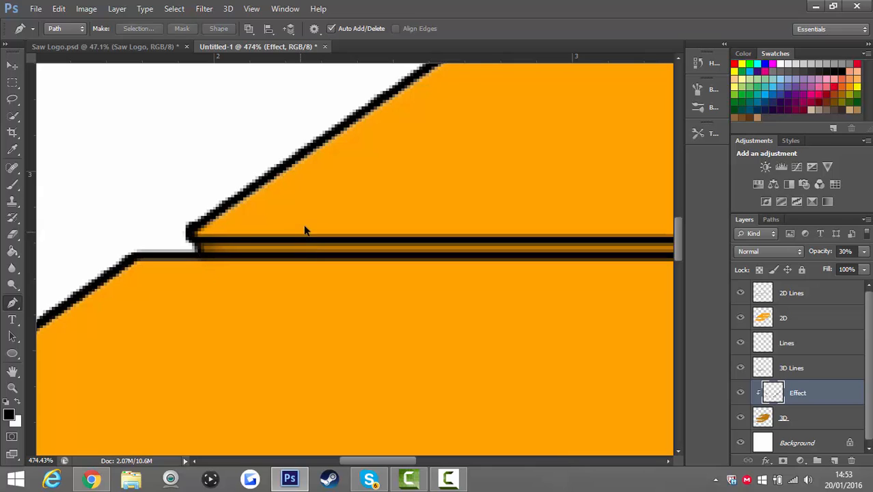
Step: Draw a Pen path down the tiny corner edge where the top bar's thin side strip ends, stroke it and clear the path
scroll(314, 246, down, 2)
scroll(321, 253, down, 3)
scroll(516, 266, up, 3)
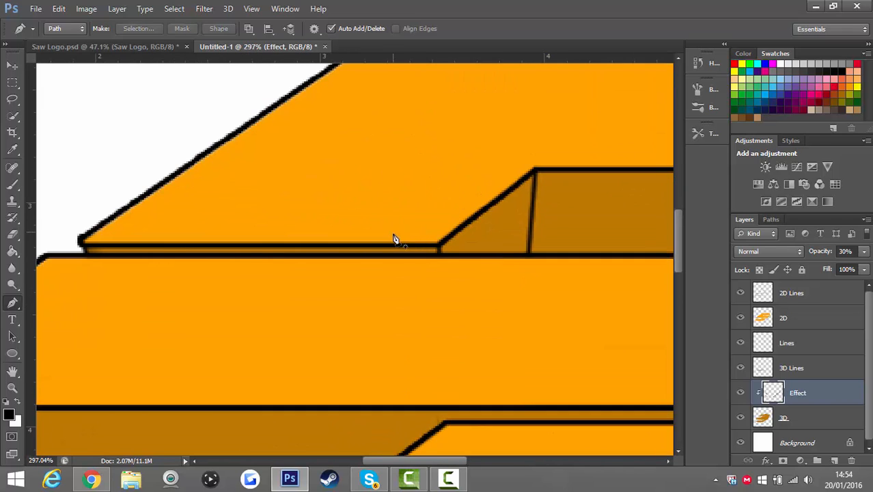
click(439, 245)
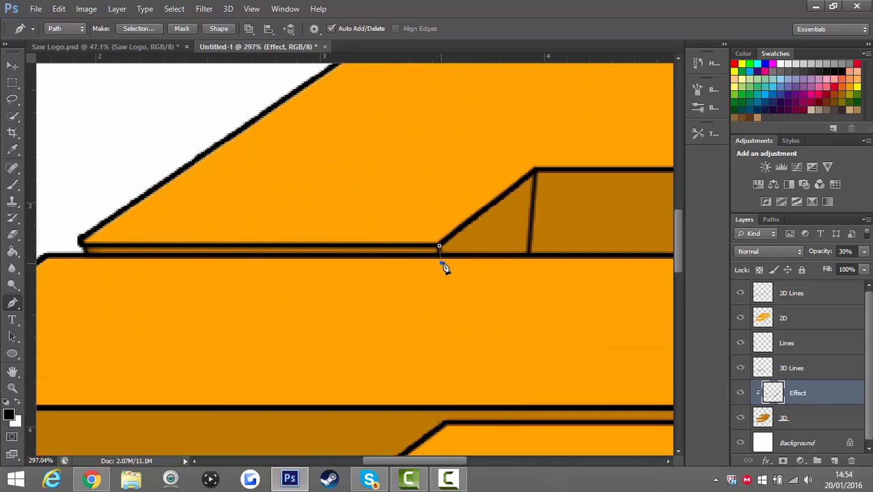
right_click(444, 268)
click(454, 256)
key(Return)
key(Return)
Step: Draw a Pen path down the near-vertical corner edge of the top bar's inner recess, stroke it with the Brush and clear the path
click(536, 171)
click(530, 263)
right_click(543, 240)
click(571, 258)
key(Return)
key(Return)
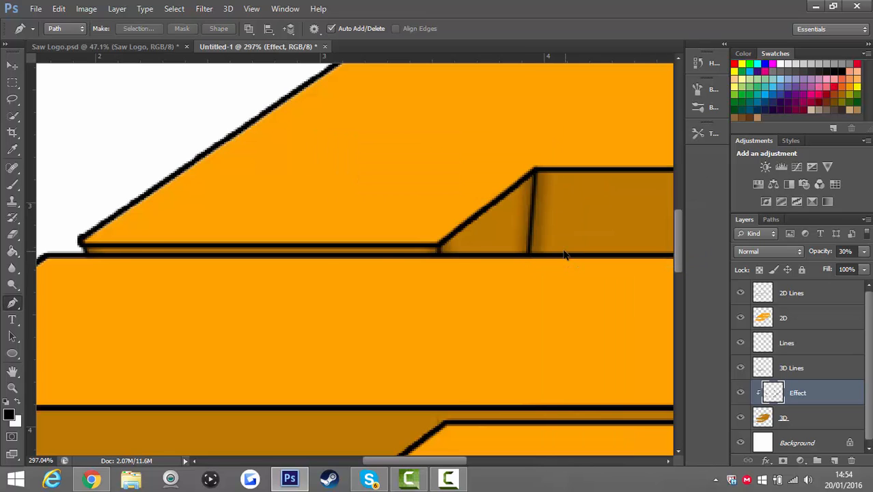
Step: Draw a Pen path down the slanted right edge of the top bar's side, stroke it with the Brush and clear the path
key(ctrl+0)
scroll(526, 250, up, 5)
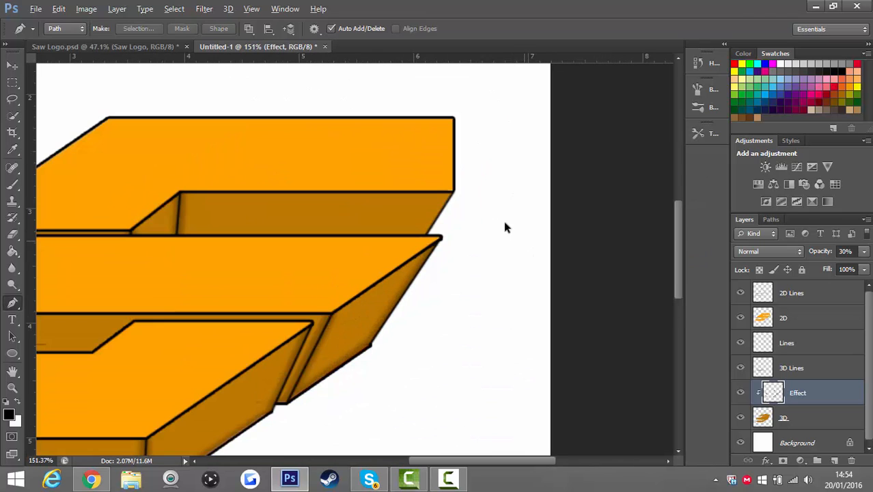
click(454, 191)
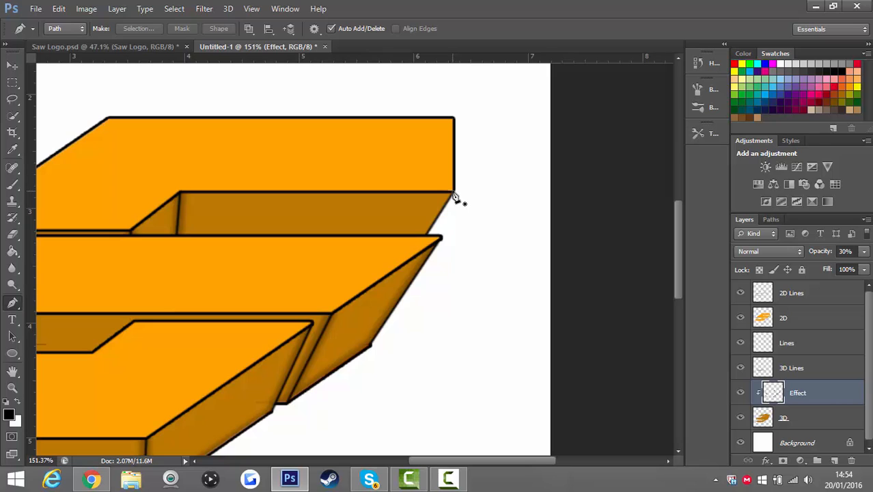
click(422, 240)
right_click(440, 240)
click(478, 259)
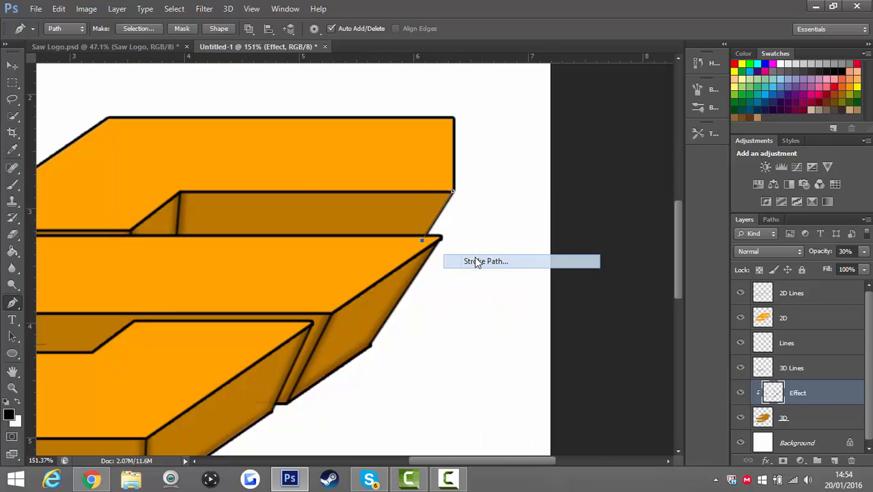
key(Return)
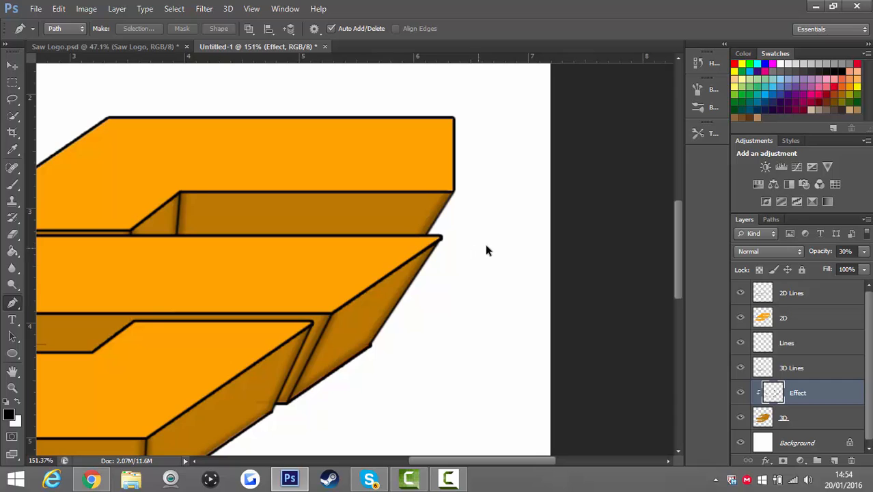
scroll(483, 240, down, 3)
scroll(495, 236, down, 3)
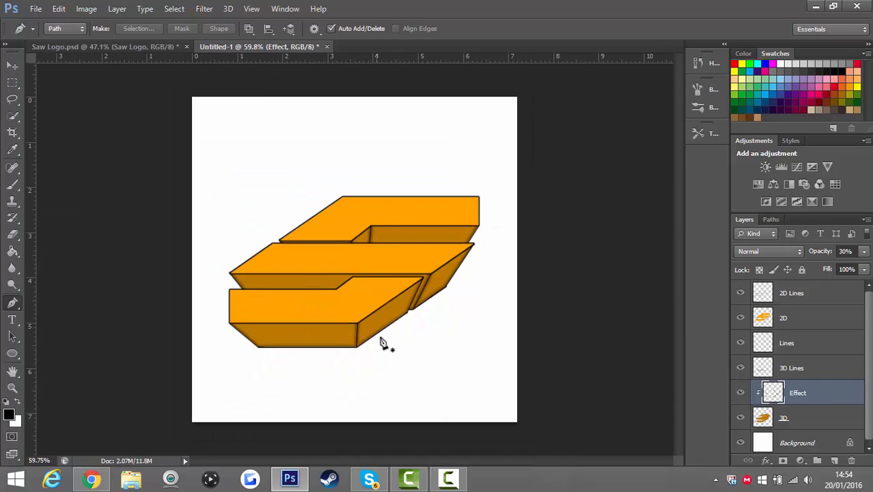
Step: Examine the edge shading in Saw Logo.psd by expanding the Saw Logo group and showing Layer 4, and return to Untitled-1
click(115, 50)
scroll(394, 258, up, 4)
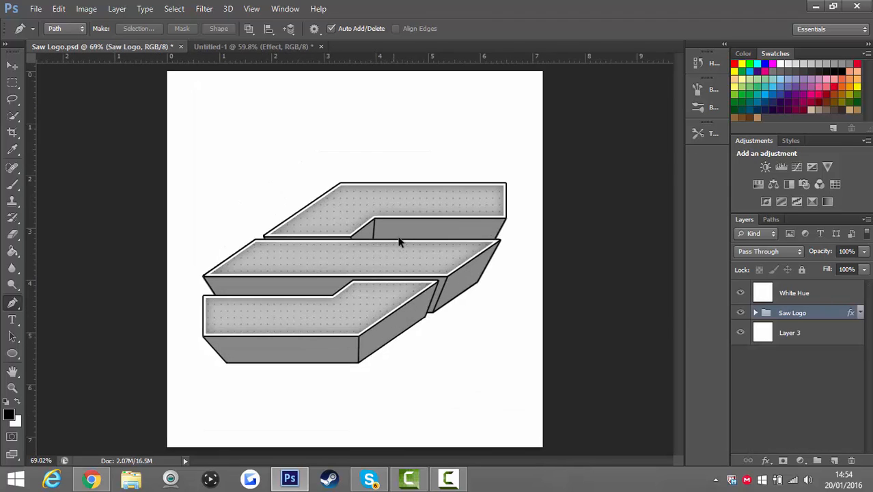
scroll(371, 270, down, 2)
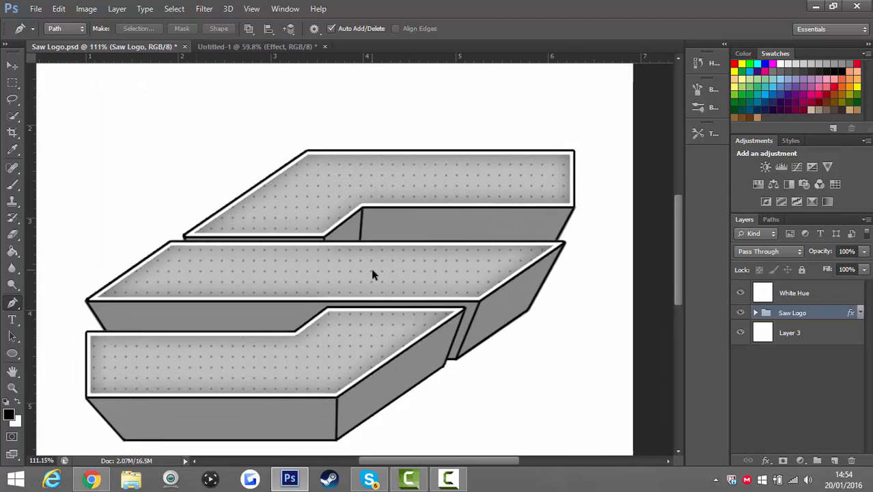
click(754, 312)
scroll(796, 373, down, 3)
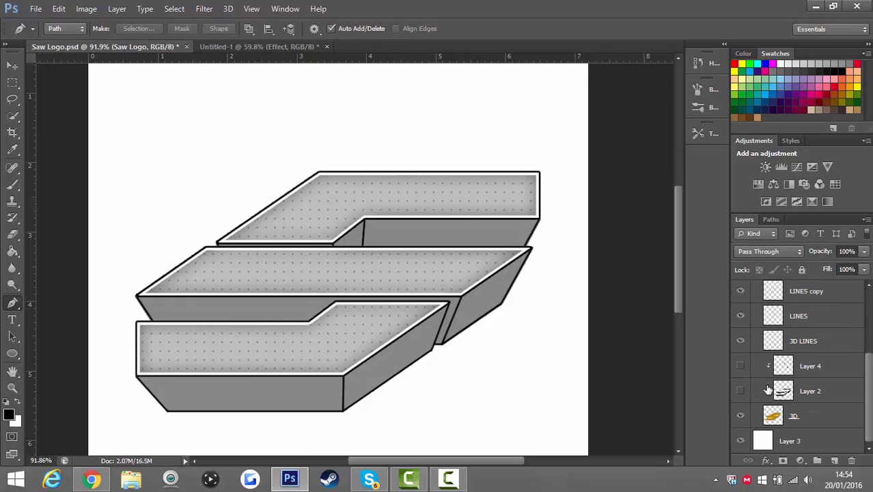
click(740, 366)
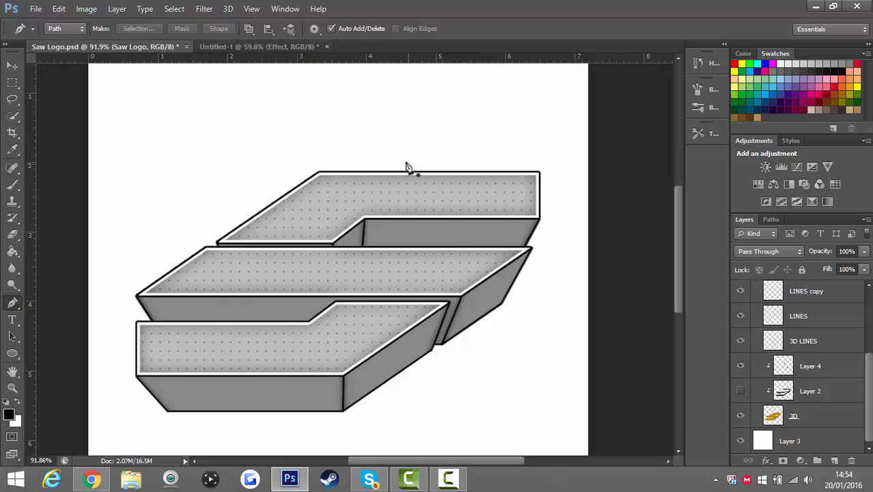
click(260, 47)
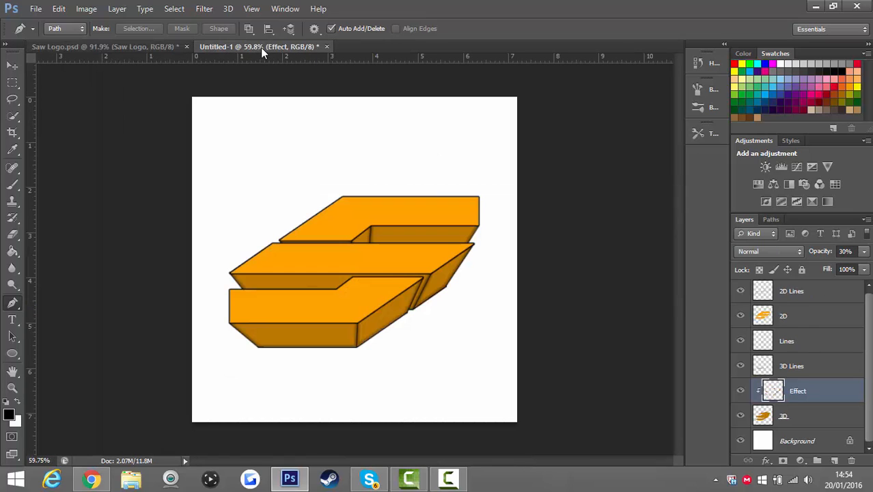
Step: Apply a Pattern Overlay to the 2D layer and reset the overlay to its default settings
click(800, 318)
double_click(799, 317)
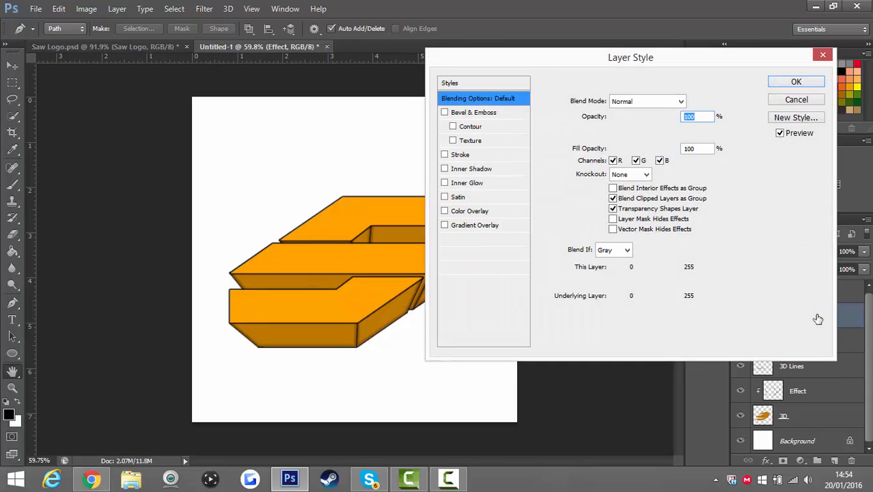
click(478, 239)
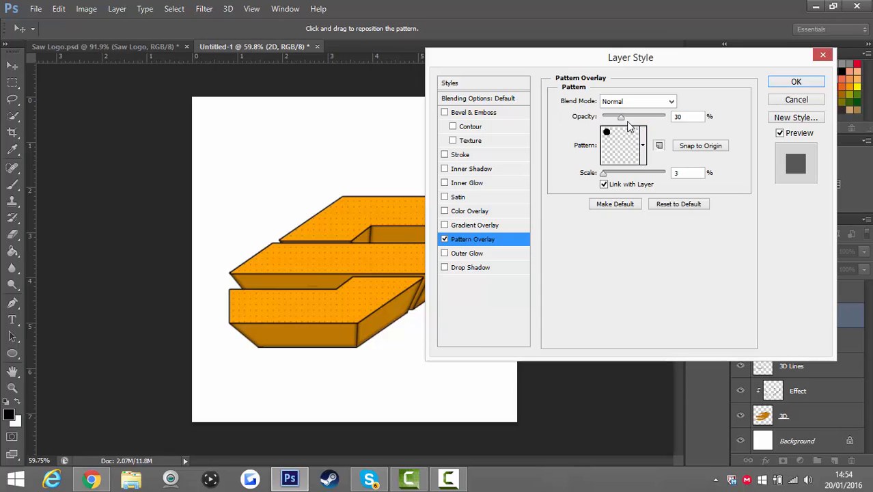
drag(622, 118, 700, 118)
click(670, 204)
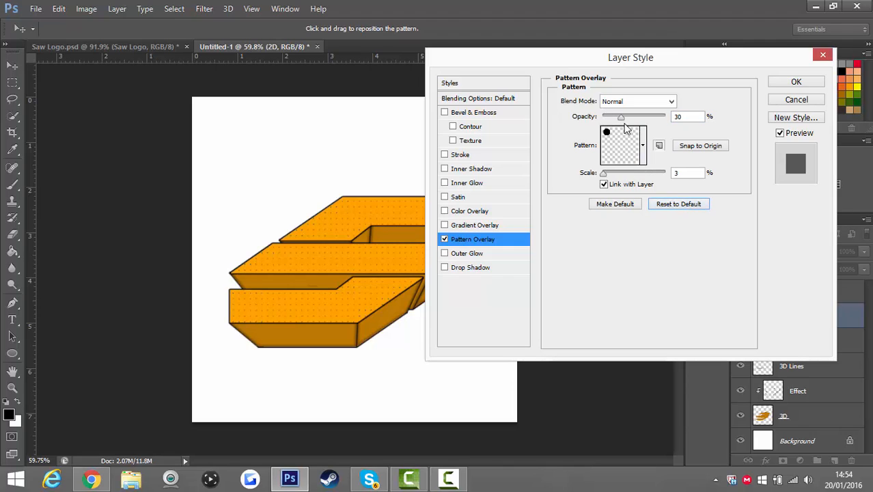
Step: Try the blue bubbles pattern on the 2D layer's Pattern Overlay at 100% opacity and 100% scale
double_click(675, 116)
drag(624, 121, 688, 110)
click(642, 145)
click(559, 184)
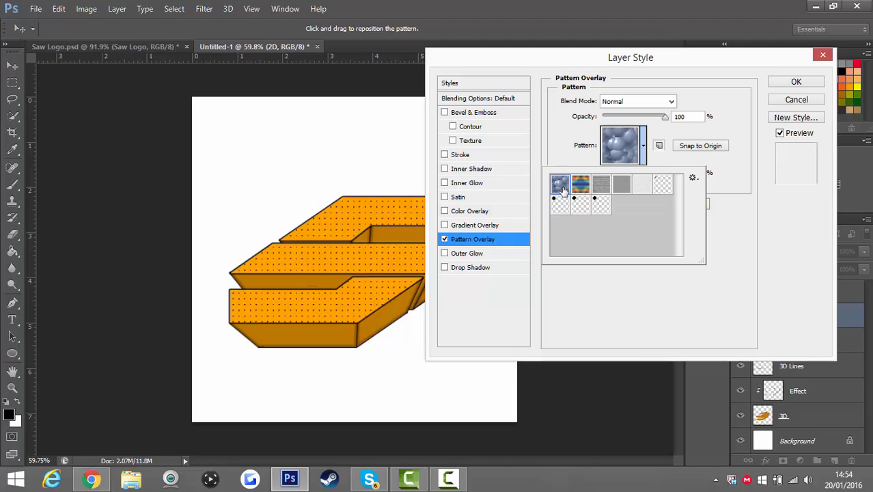
click(642, 156)
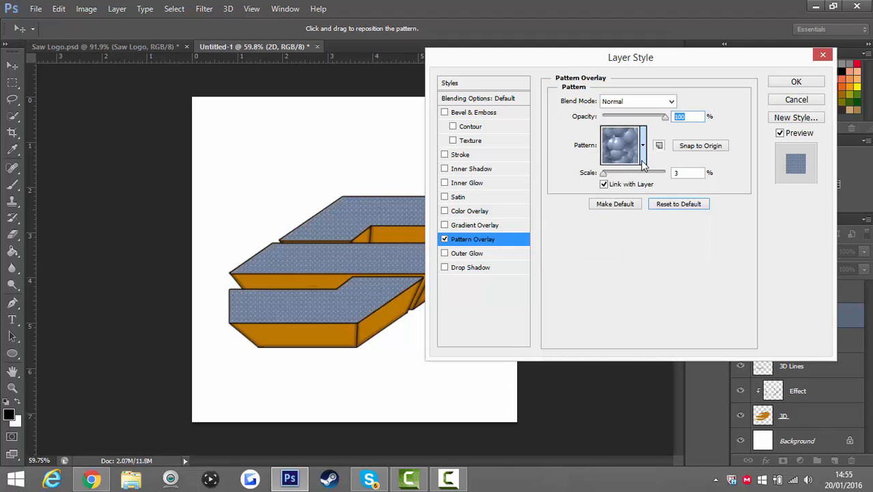
drag(606, 173, 708, 175)
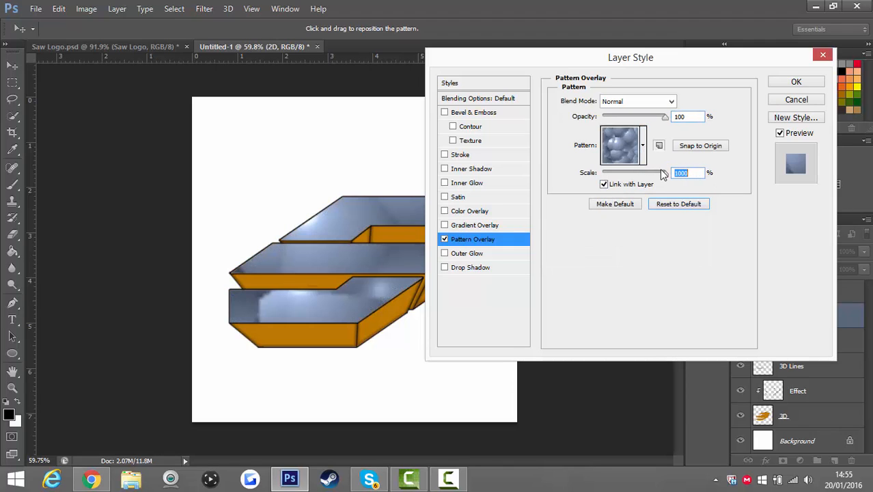
text(100)
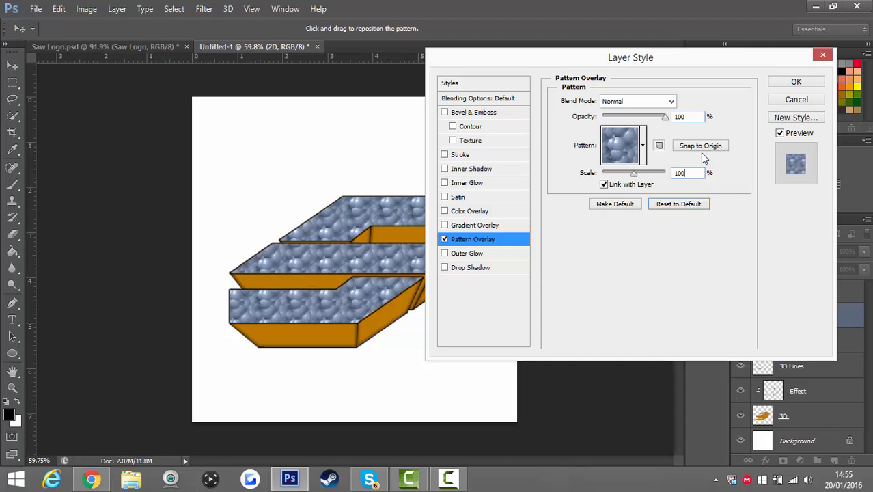
Step: Choose the last black dot pattern for the Pattern Overlay, with 3% scale and 30% opacity
click(642, 163)
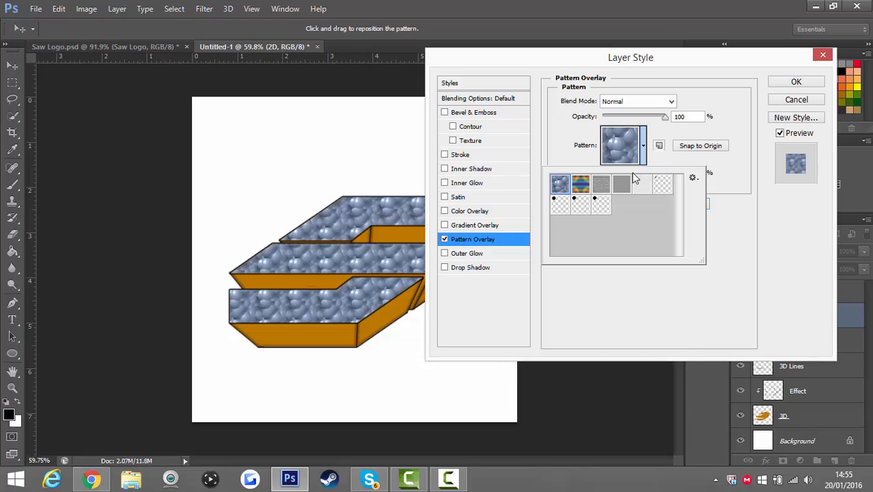
click(599, 205)
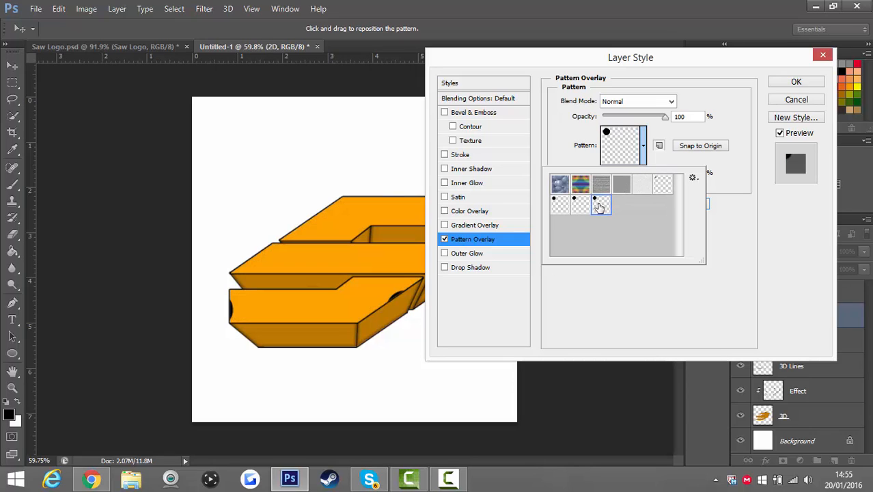
click(603, 277)
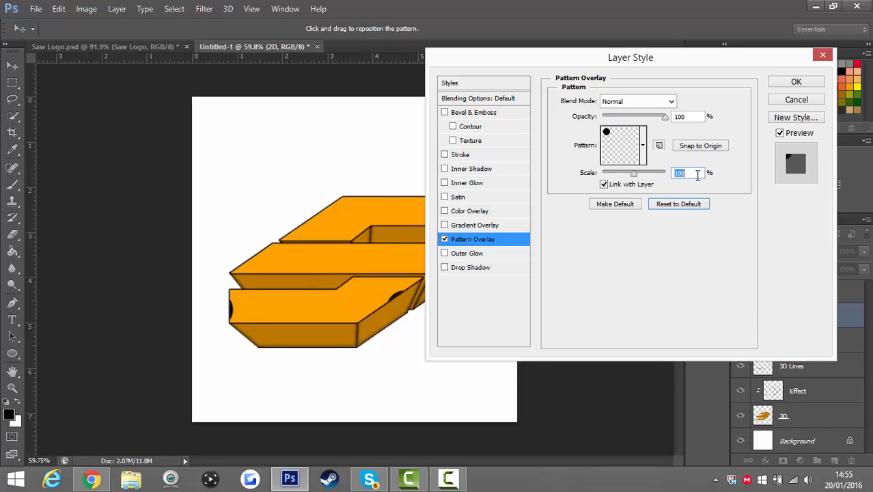
text(3)
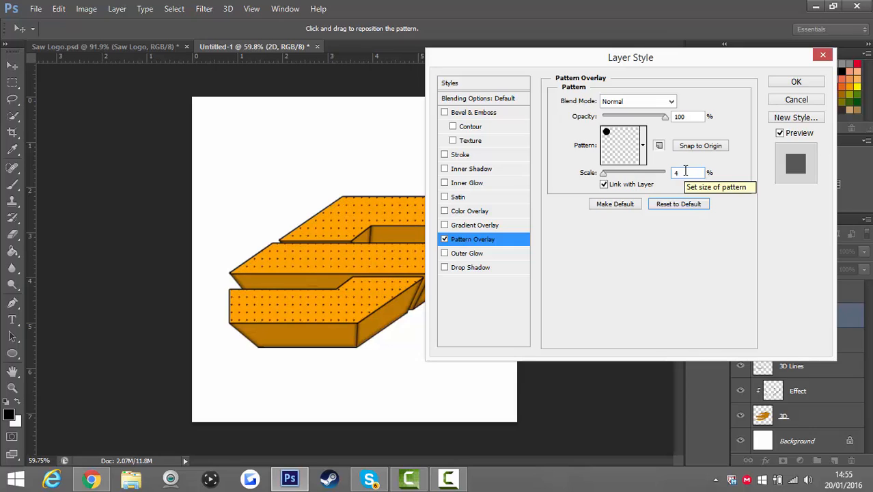
key(BackSpace)
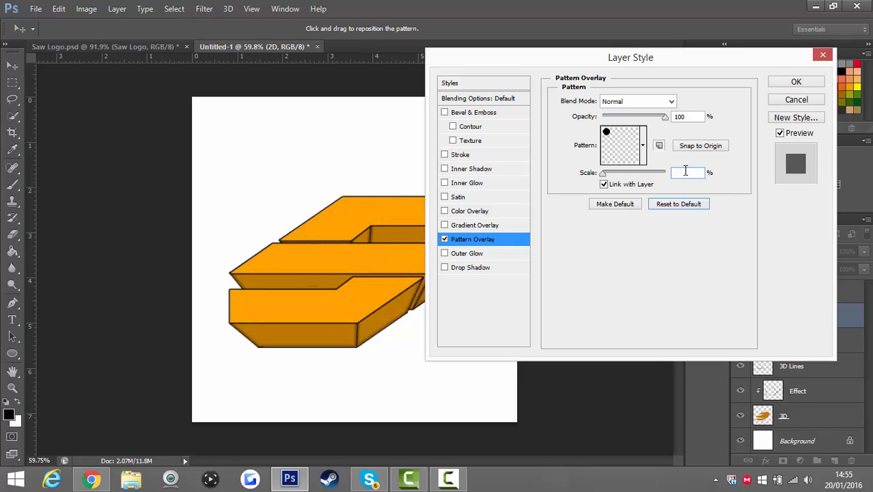
text(3)
click(697, 115)
text(30)
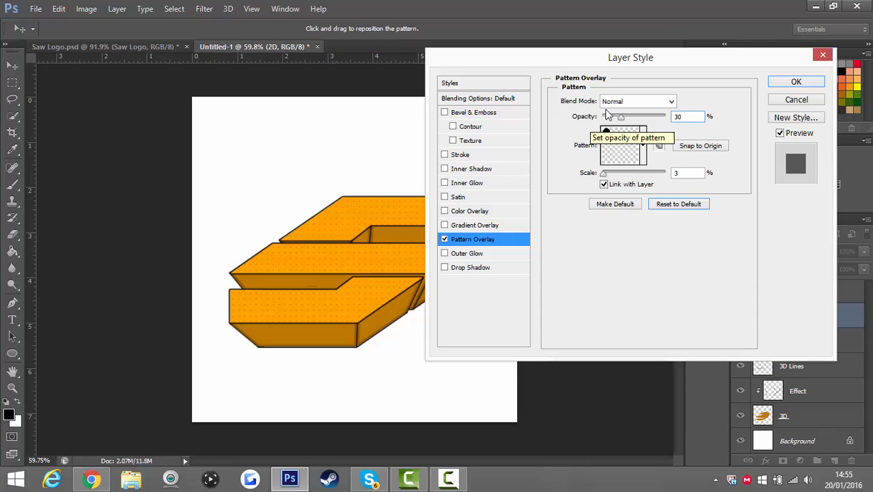
Step: Add an Inner Glow to the 2D layer with 100% opacity and black (000000) as its color
click(467, 184)
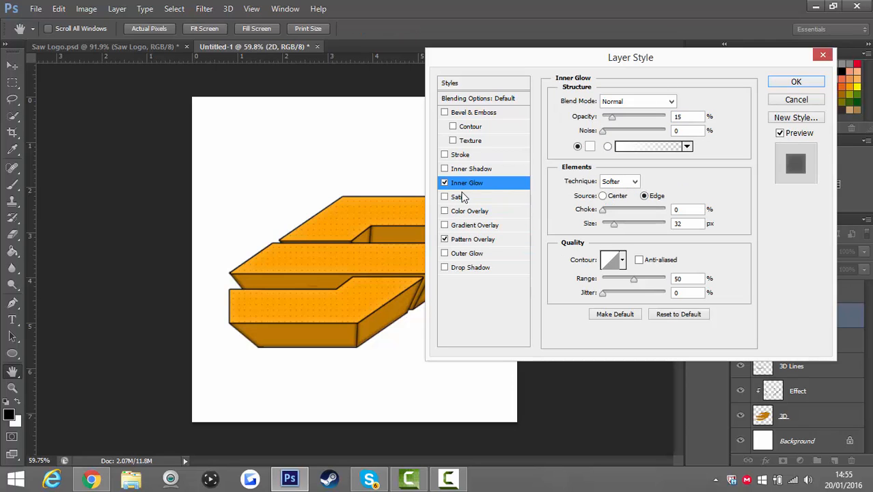
drag(640, 120, 713, 127)
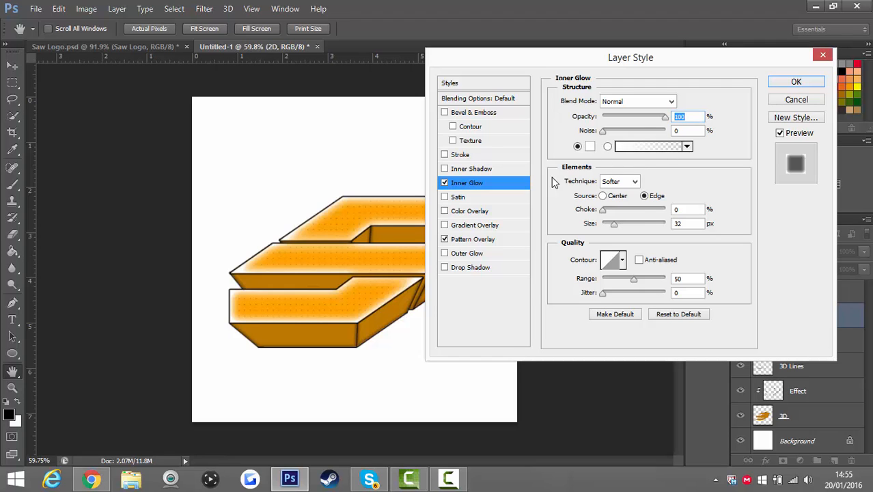
click(590, 147)
drag(503, 192, 432, 280)
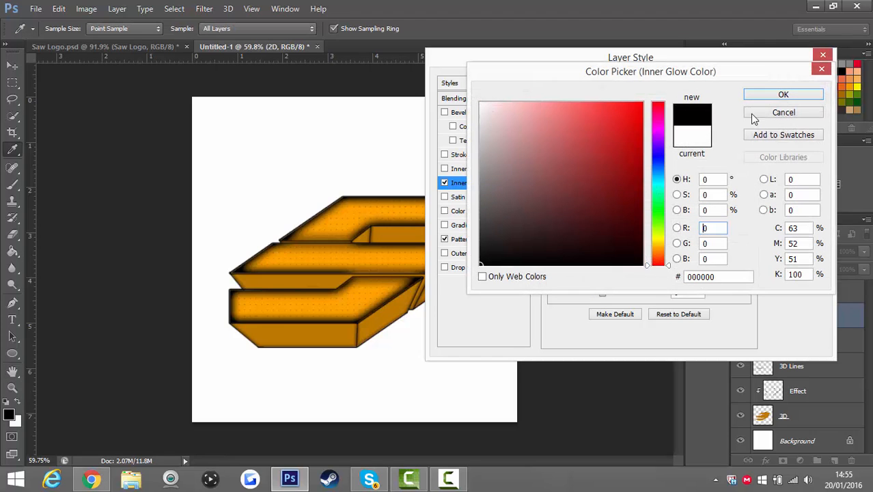
click(771, 95)
Step: Set the Inner Glow to 5% choke, 35 px size and 30% opacity, apply it and rasterize the 2D layer's style
click(683, 209)
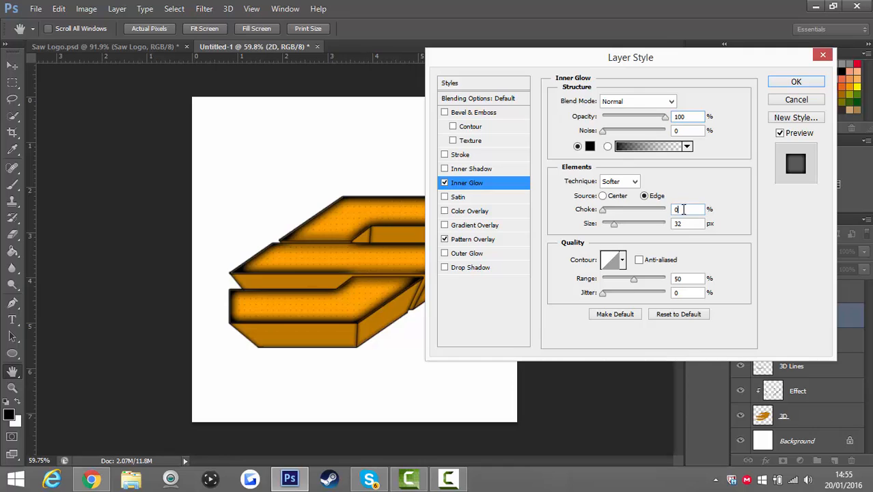
text(5)
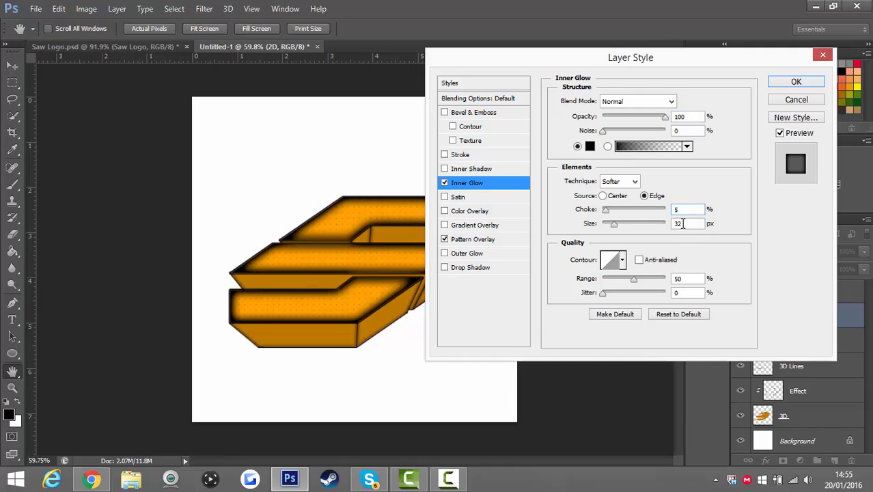
click(674, 224)
text(35)
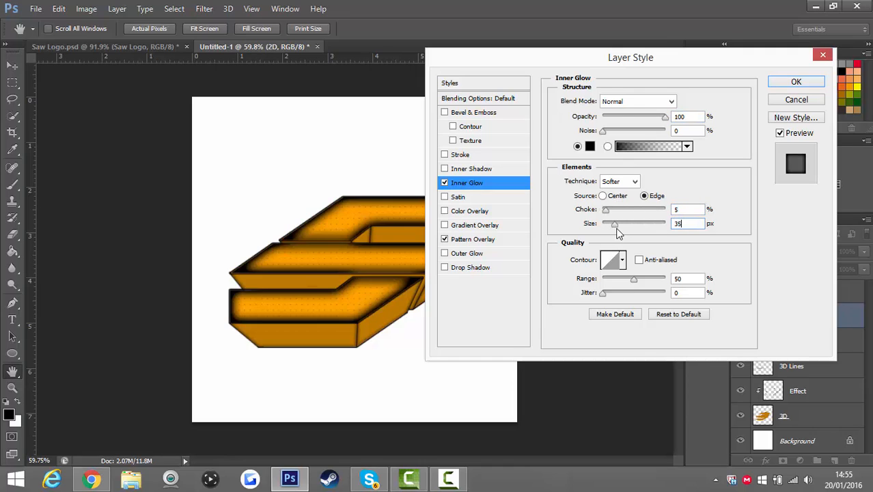
click(701, 115)
text(30)
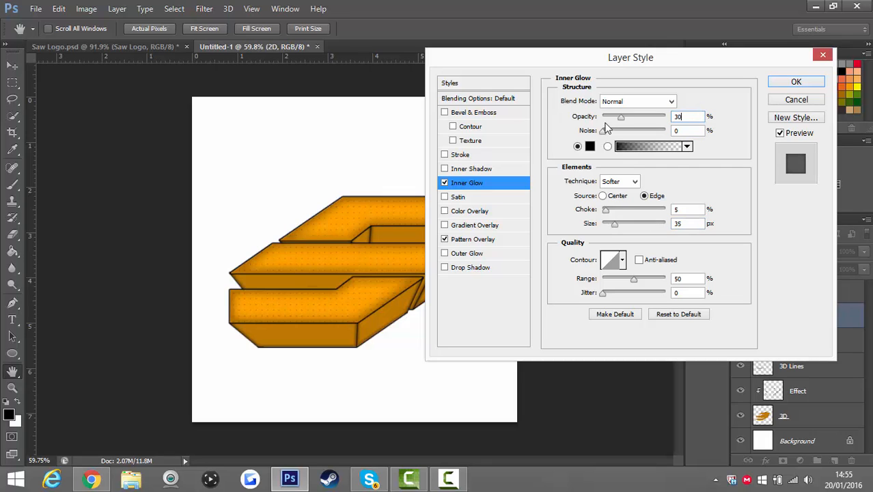
key(Return)
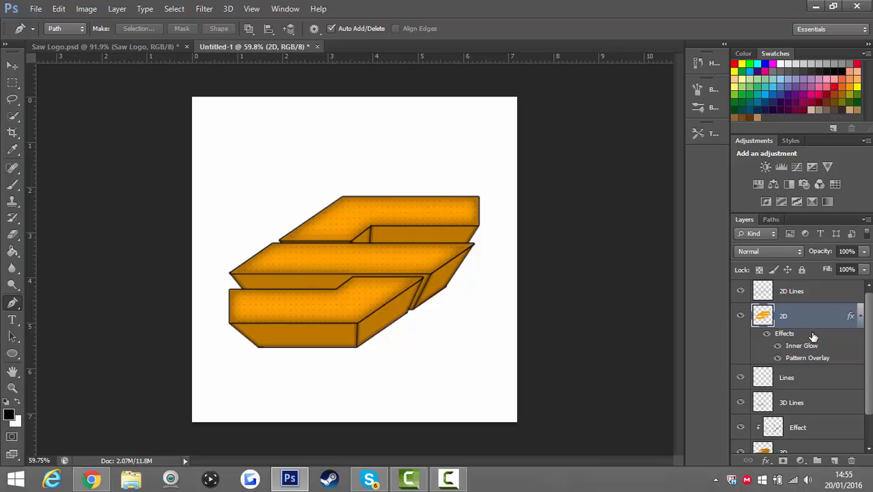
right_click(811, 320)
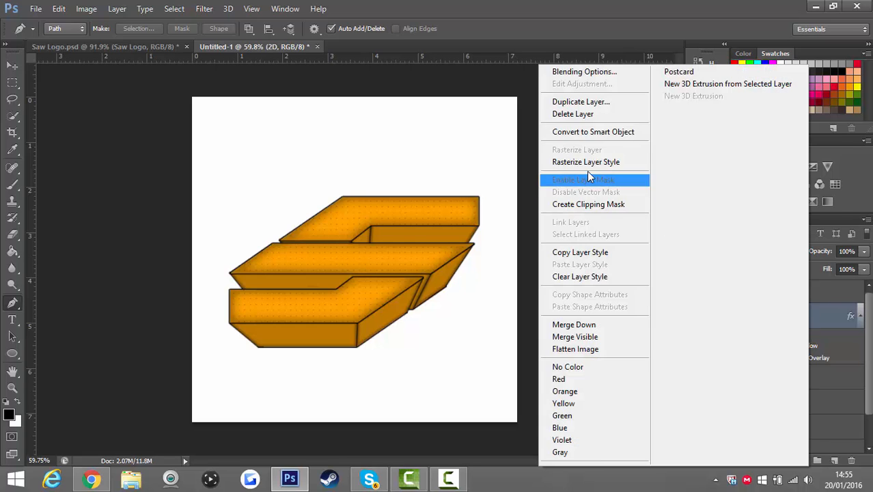
click(585, 166)
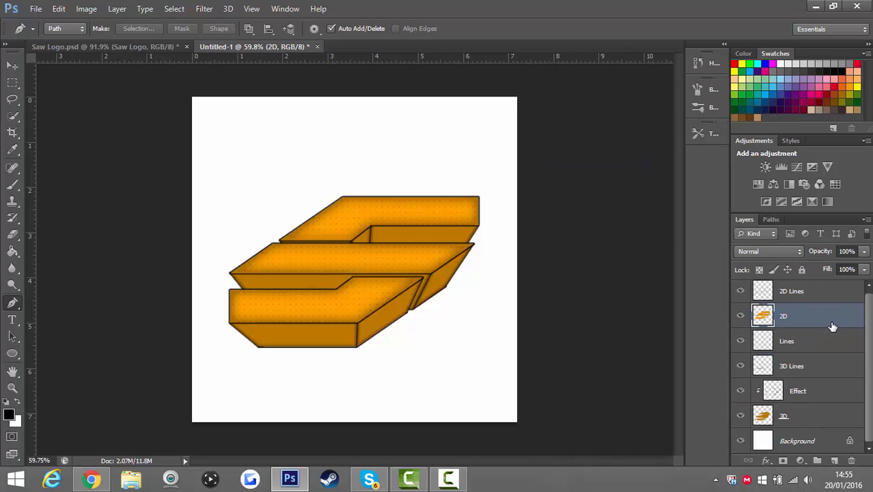
Step: Give the 2D layer a white Inner Glow with 100% opacity, 100% choke and 3 px size, and rasterize the layer style
double_click(799, 321)
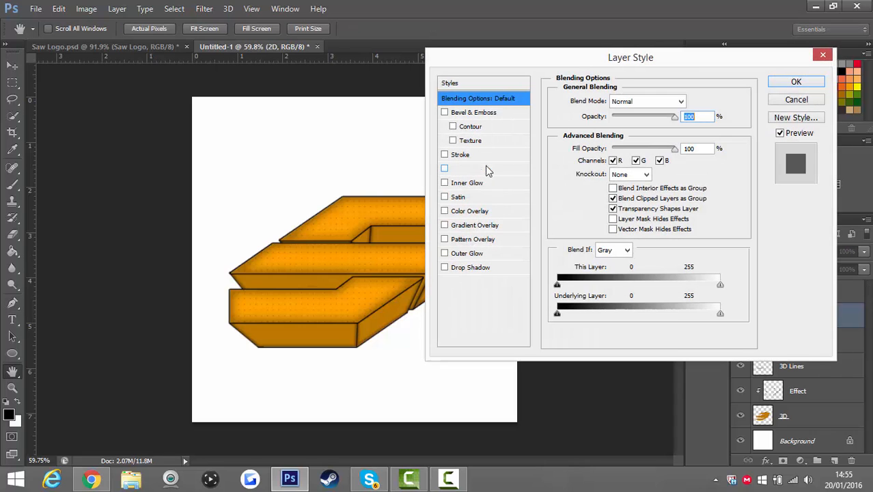
click(472, 183)
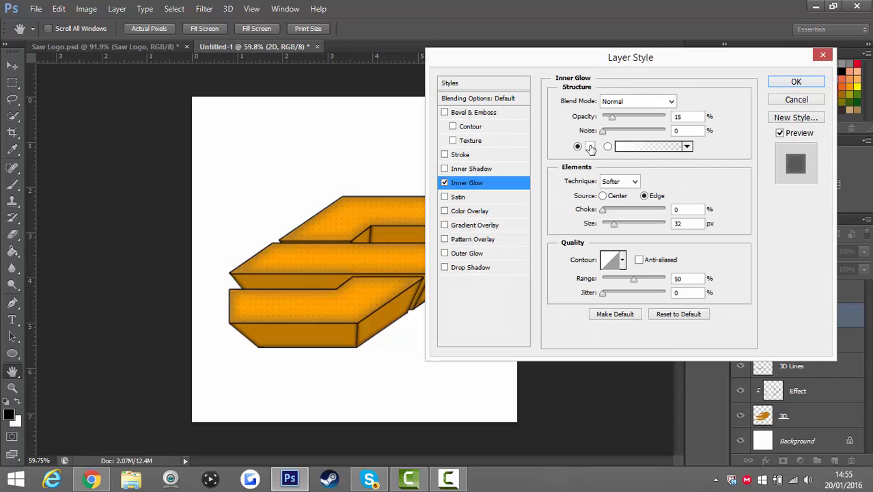
drag(612, 118, 748, 123)
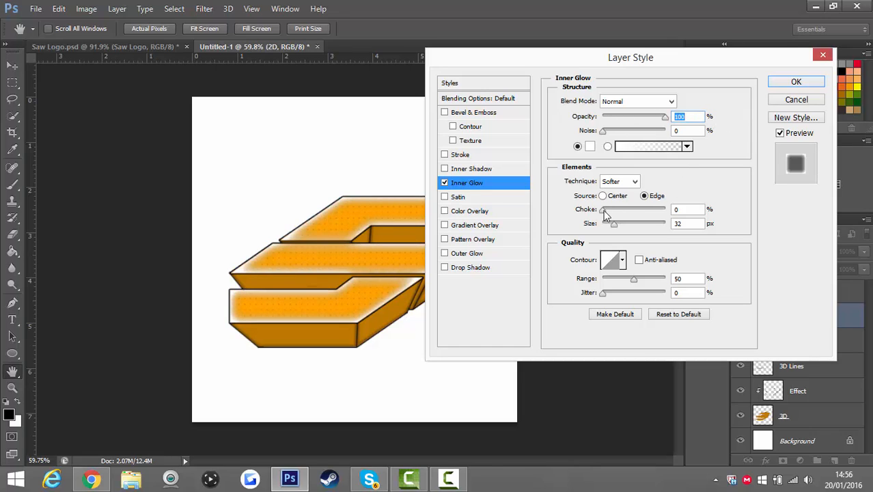
drag(603, 211, 728, 217)
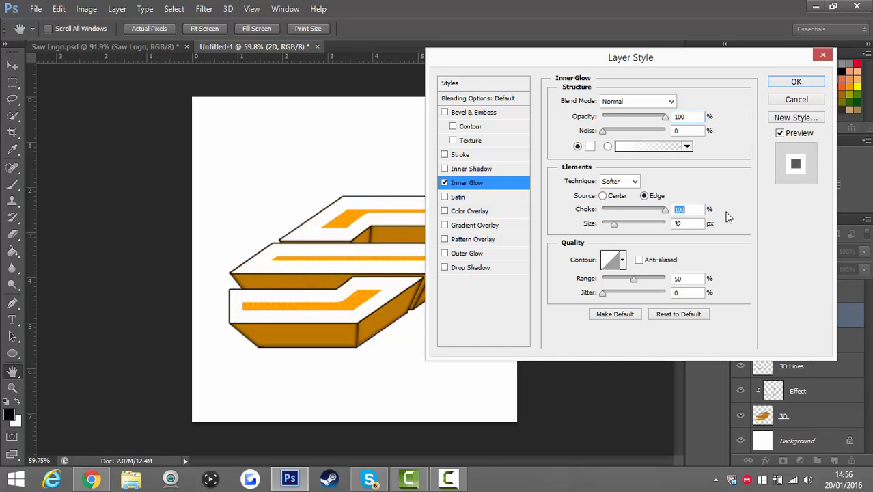
click(691, 225)
text(3)
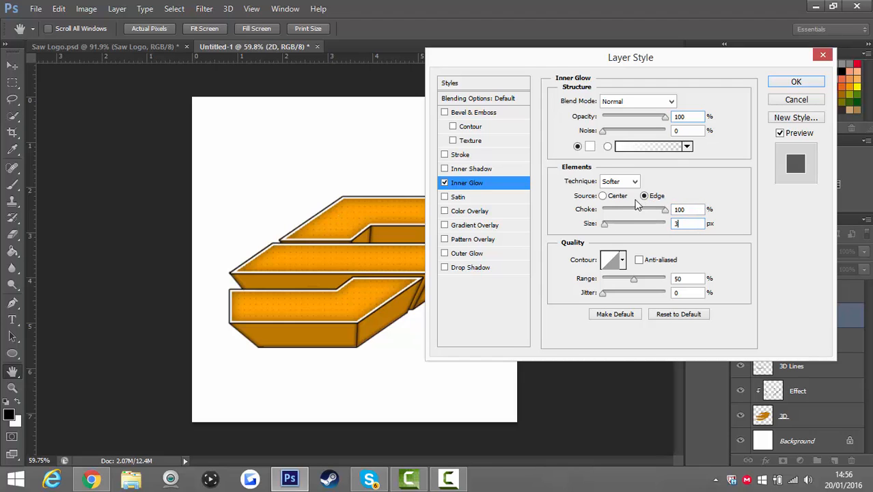
key(Return)
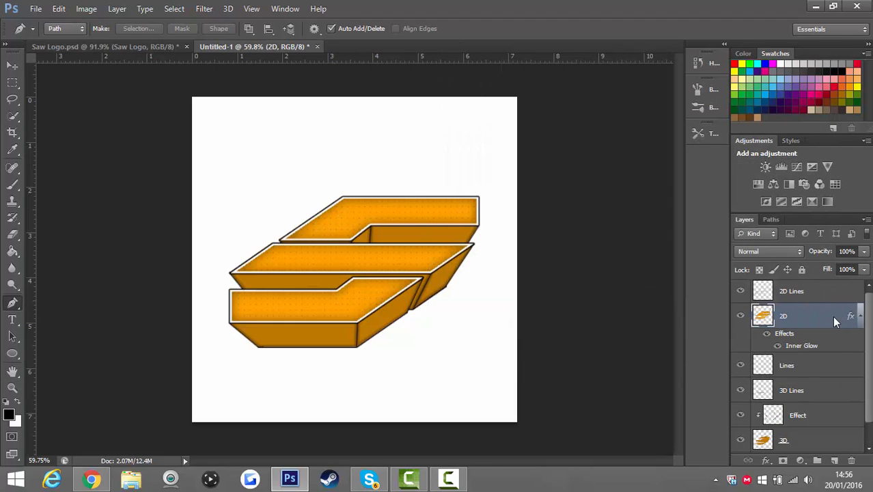
right_click(832, 315)
click(580, 161)
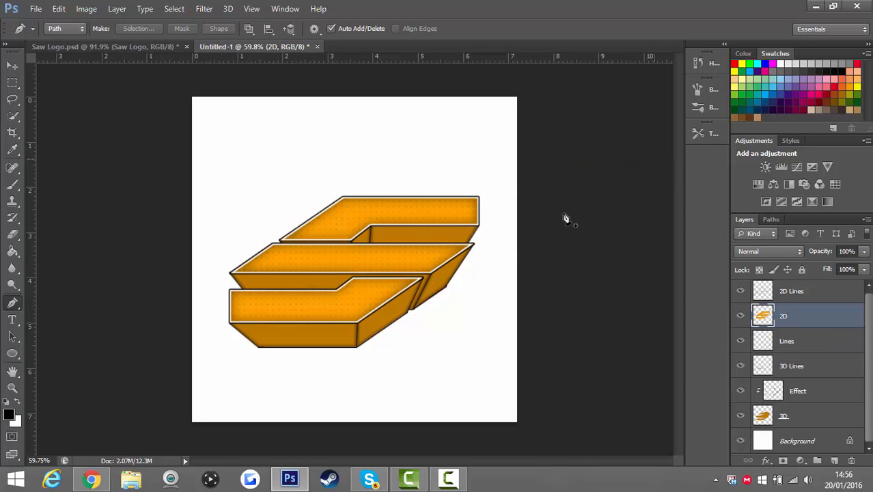
Step: Examine the spiked shading on the 3D sides in Saw Logo.psd by showing Layer 2, and return to Untitled-1
click(159, 47)
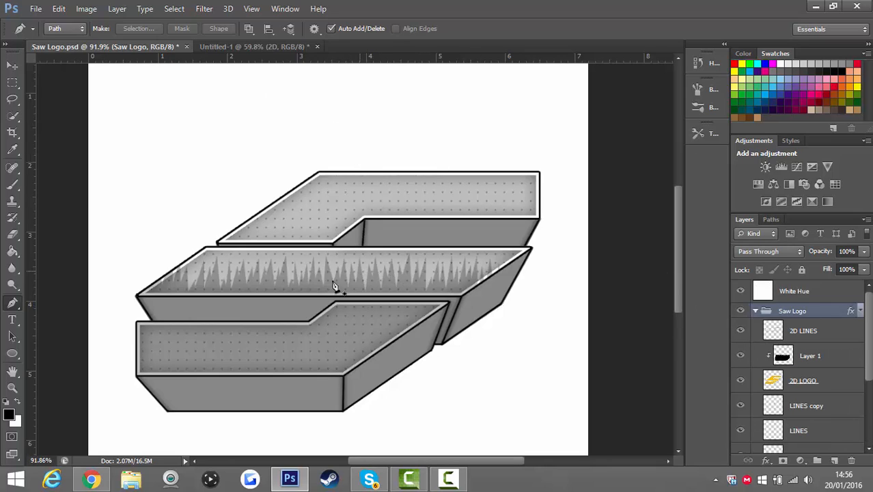
scroll(831, 373, down, 2)
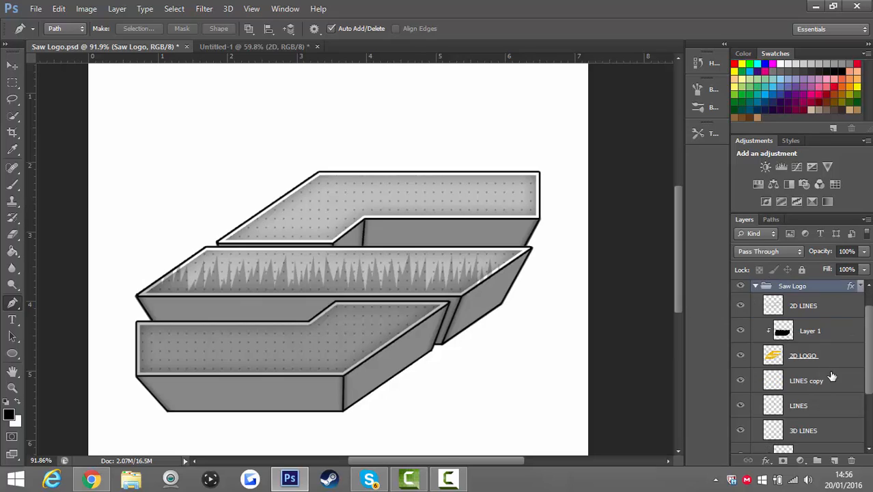
scroll(830, 379, down, 1)
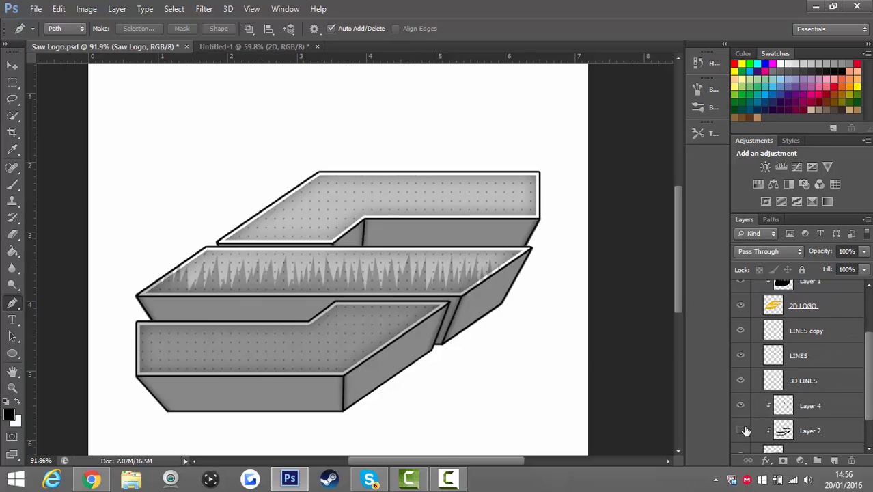
click(744, 431)
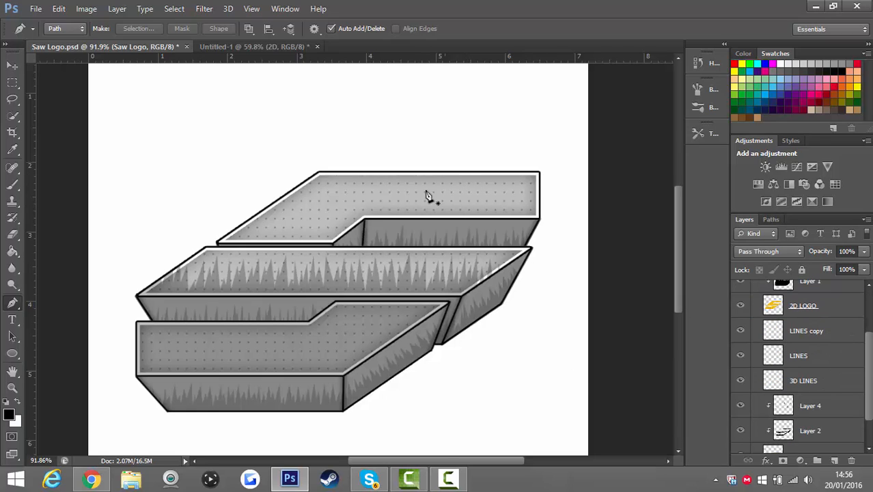
click(243, 47)
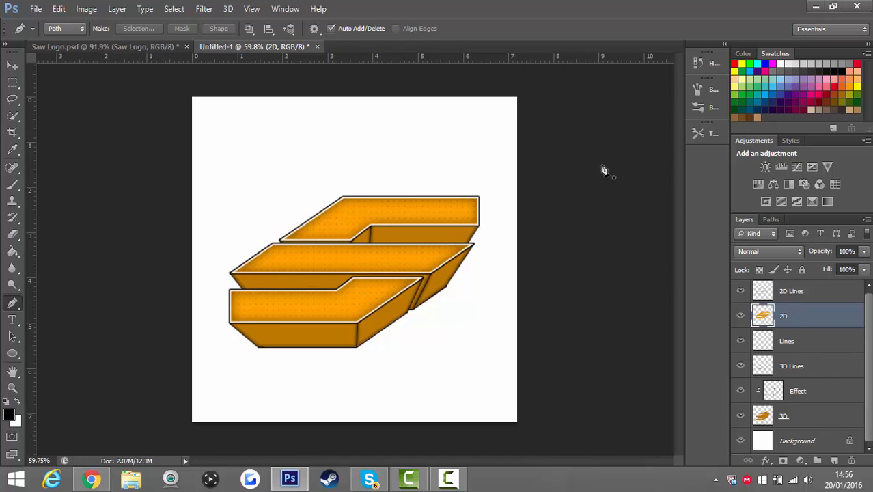
Step: Place a horizontal guide across the vertical centre of the canvas, running through the middle bar of the S, and toggle the extras' visibility
drag(471, 57, 542, 259)
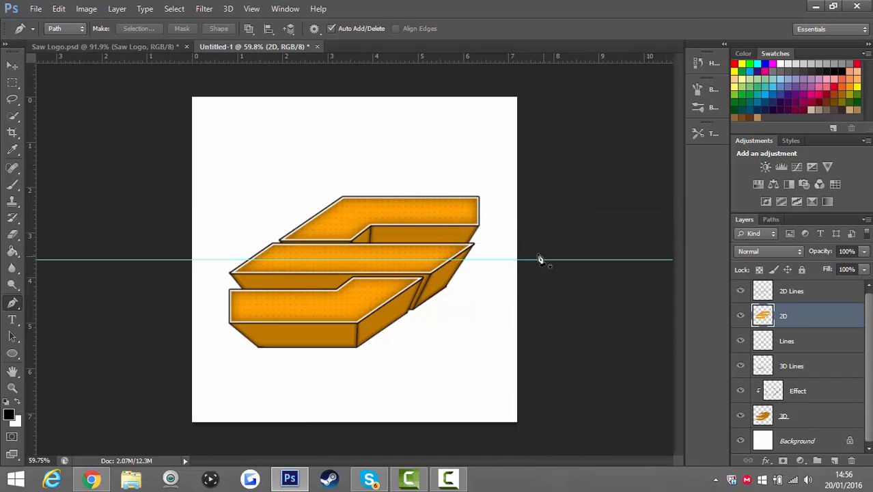
click(252, 8)
click(266, 187)
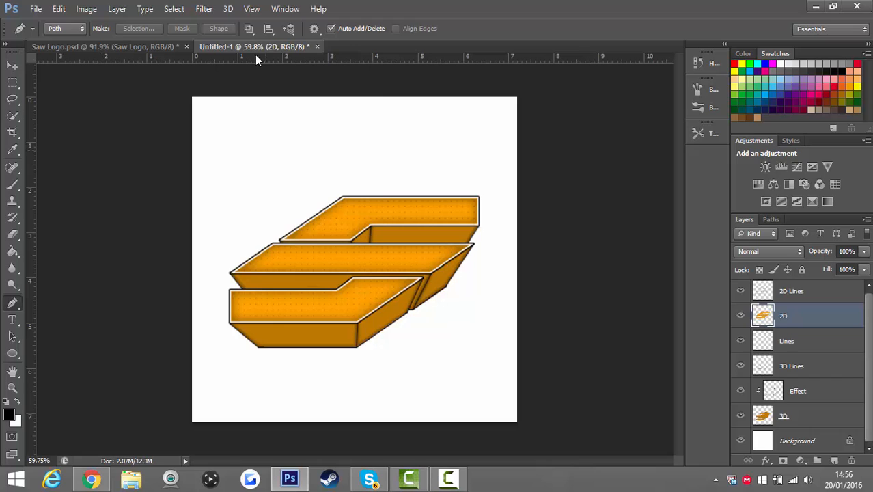
click(251, 9)
click(273, 187)
click(256, 8)
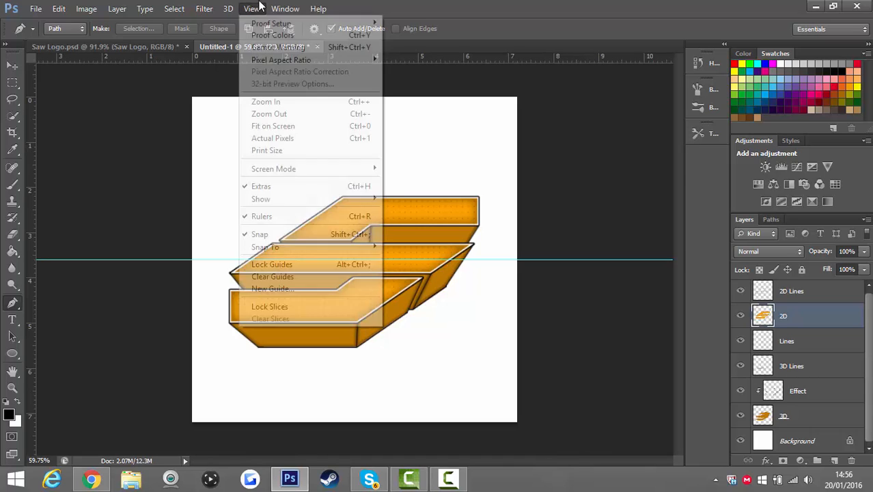
click(265, 237)
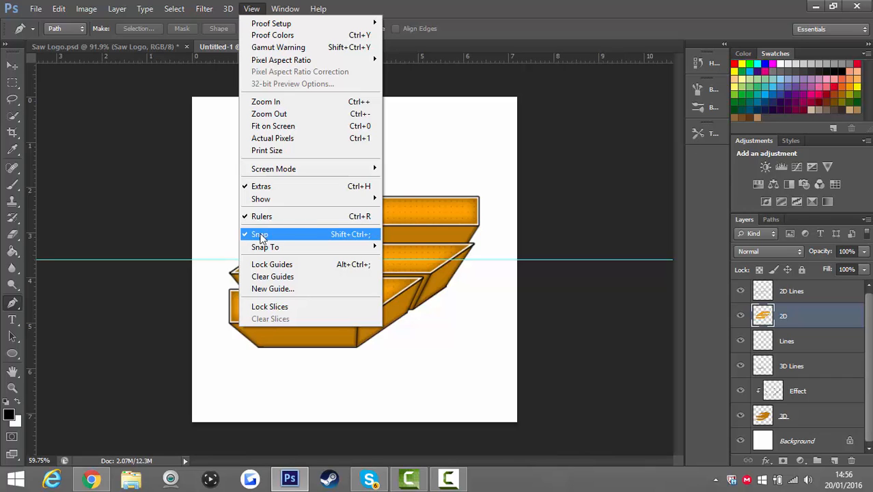
click(521, 185)
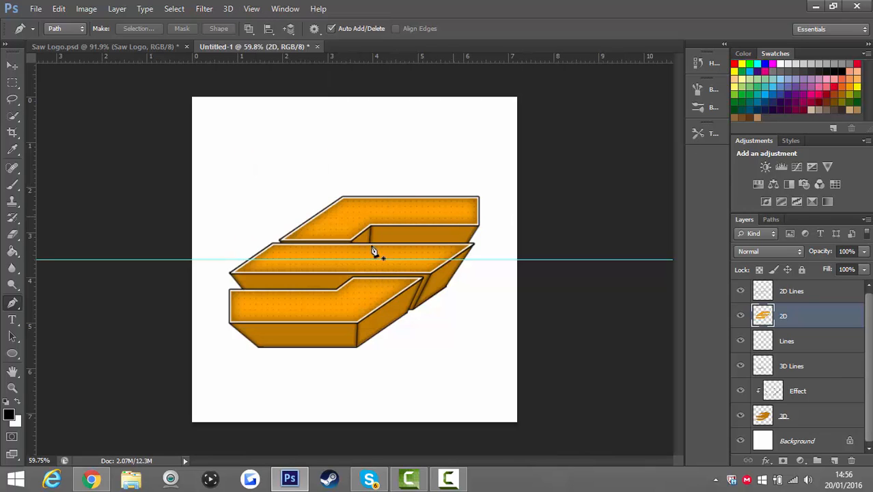
Step: Add a new layer named Spikes directly above the 2D layer and clip it to the 2D layer
click(12, 388)
drag(368, 277, 418, 254)
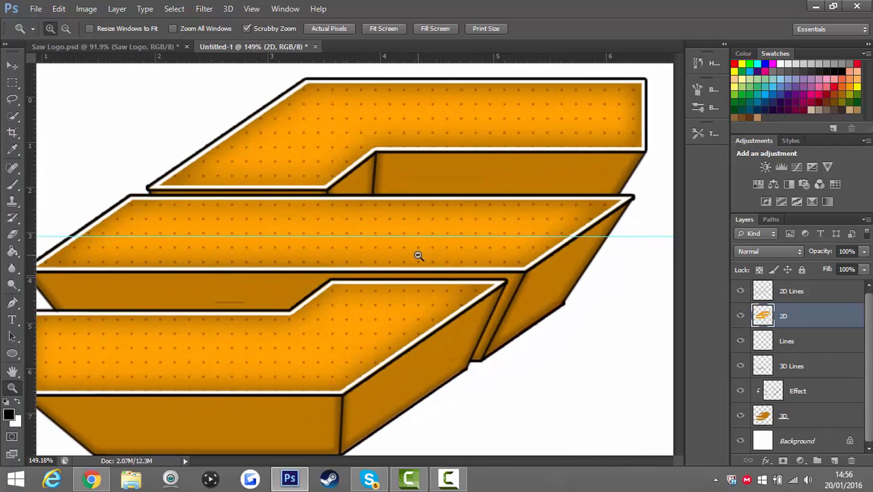
click(837, 461)
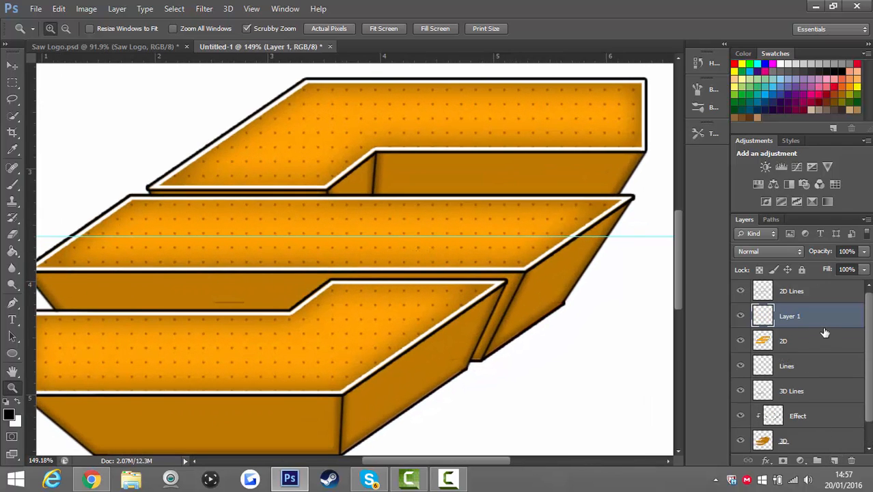
double_click(791, 317)
text(Spikes)
key(Return)
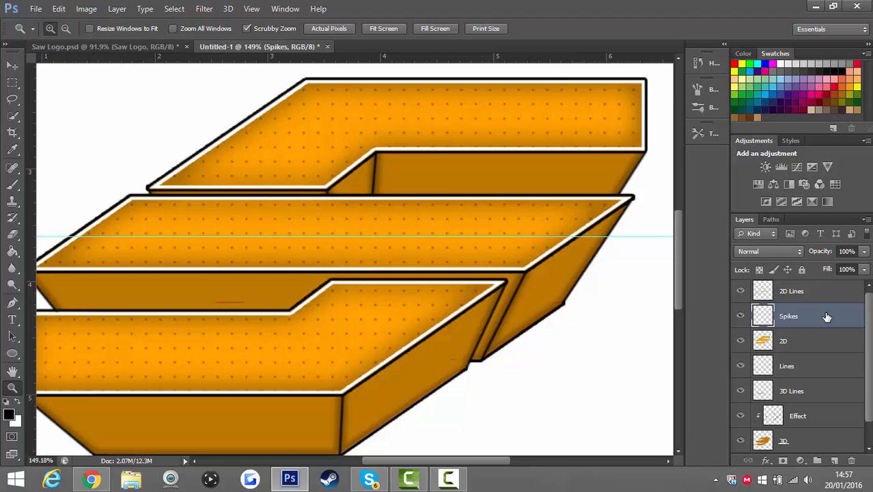
right_click(827, 317)
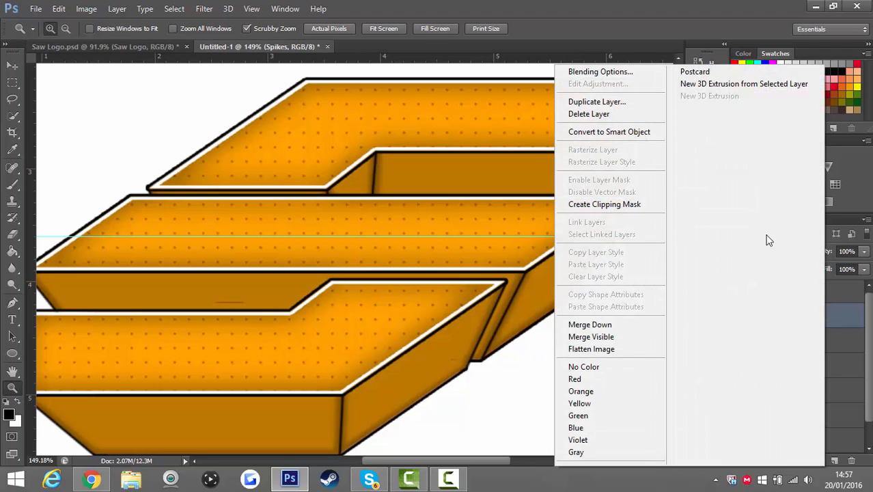
click(610, 204)
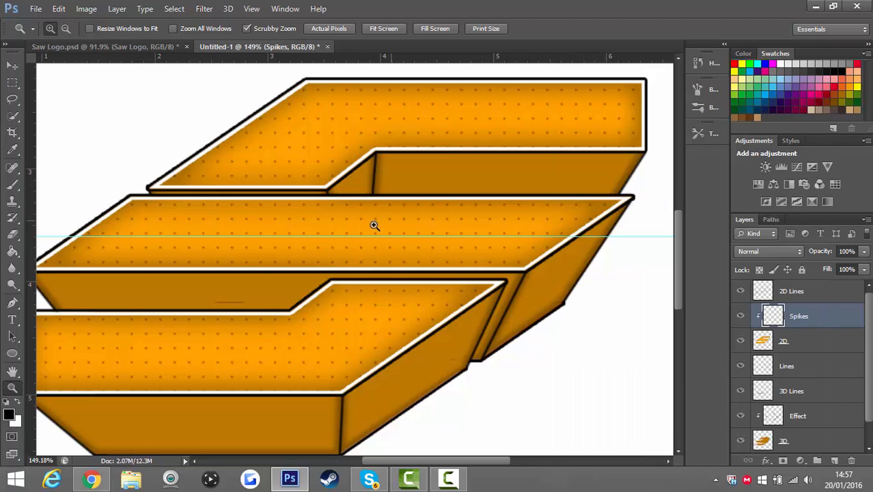
Step: Turn off snapping and activate the Pen tool in Path mode for the left end of the S's middle bar
drag(370, 210, 322, 219)
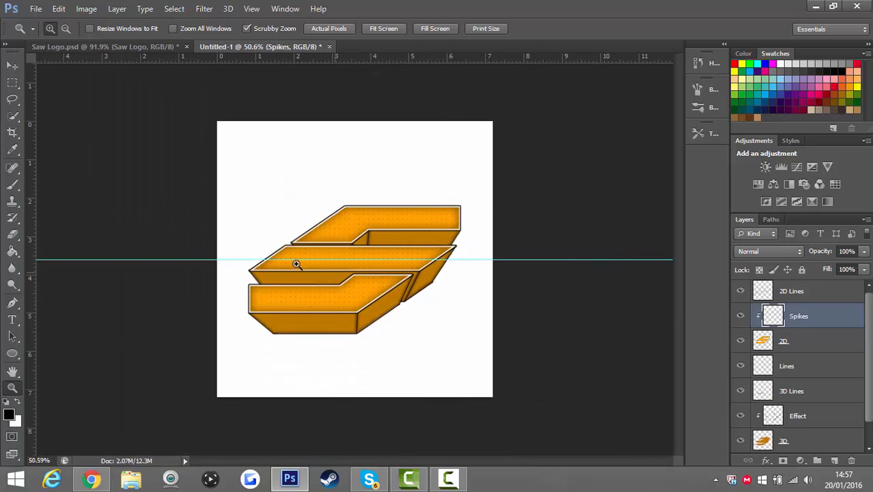
click(252, 8)
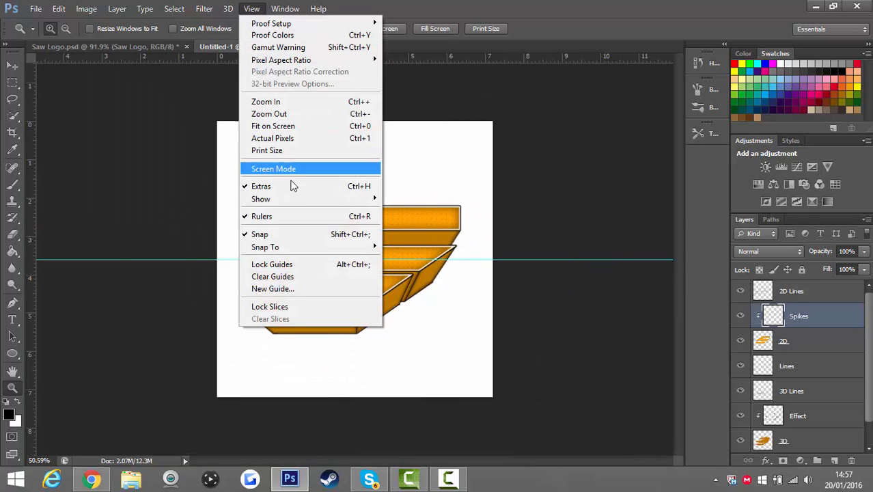
click(275, 234)
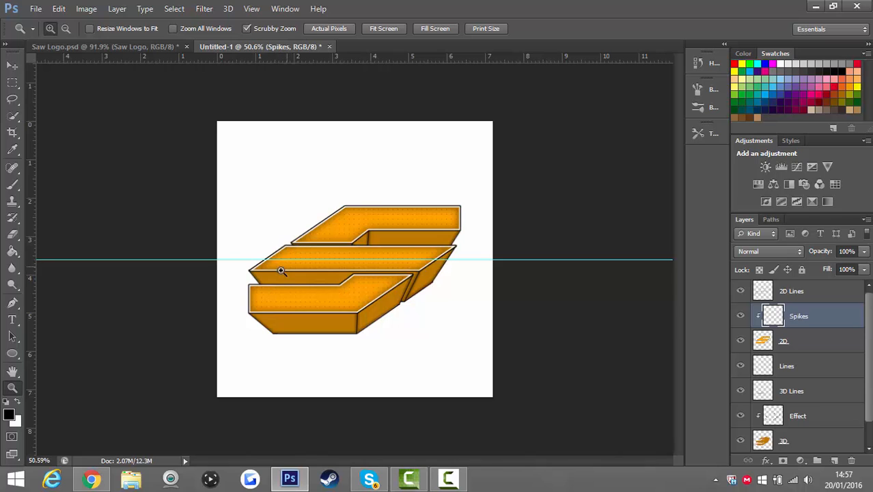
drag(280, 264, 351, 266)
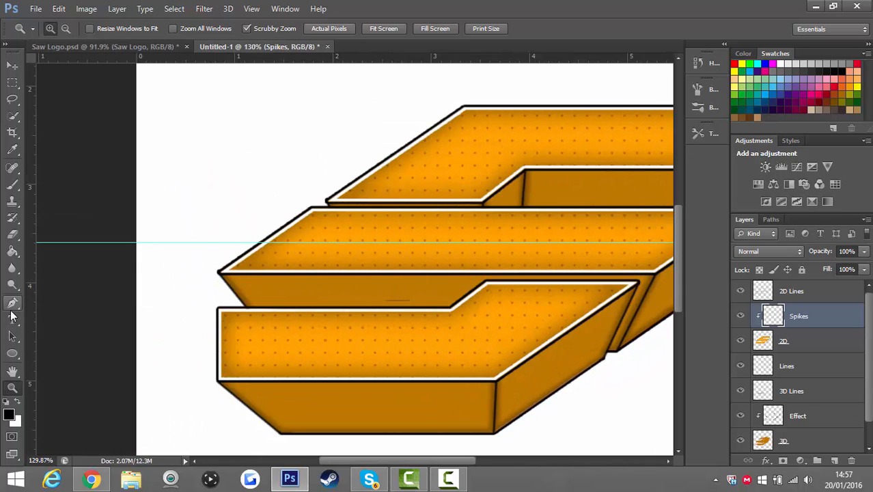
click(12, 304)
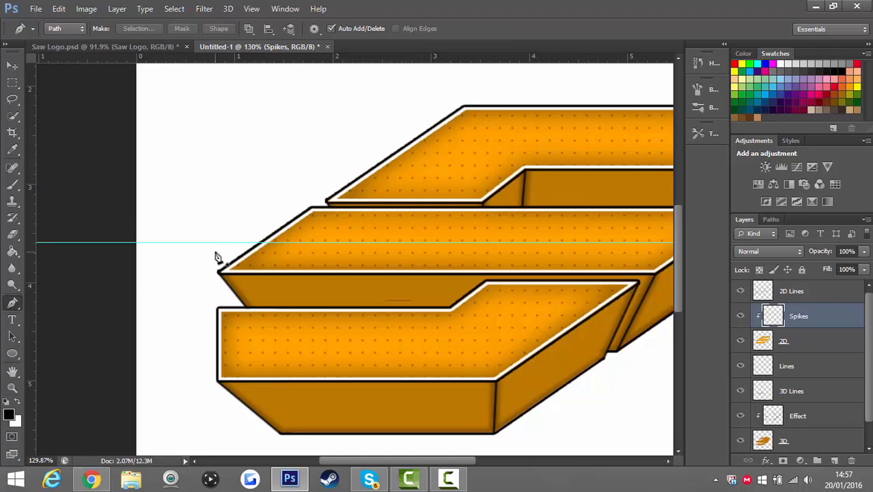
scroll(218, 254, up, 1)
scroll(220, 254, up, 2)
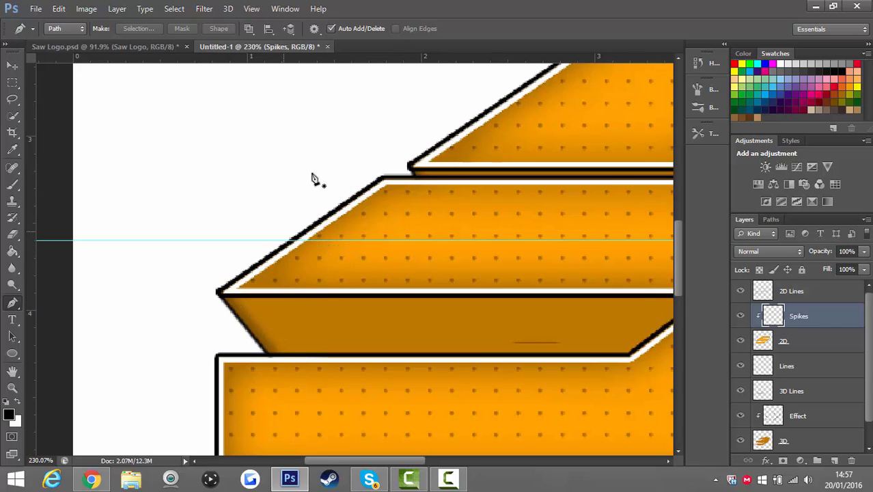
click(327, 241)
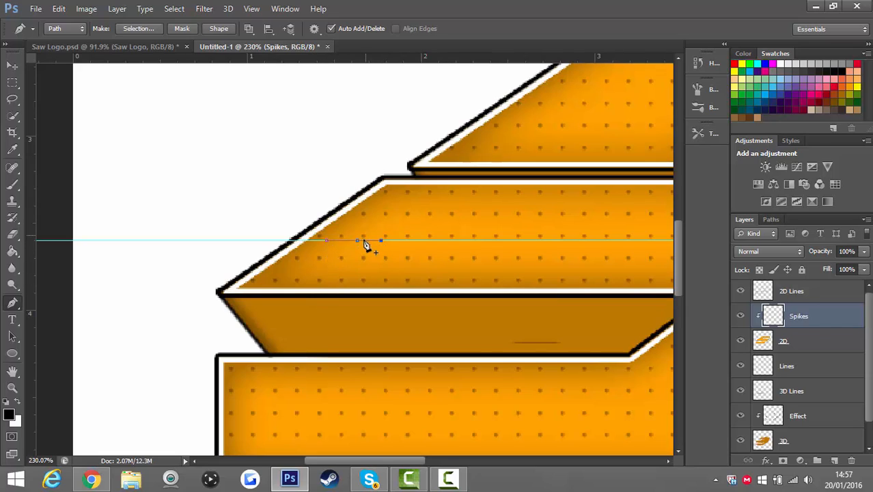
key(ctrl+alt+z)
key(ctrl+alt+z)
key(ctrl+alt+z)
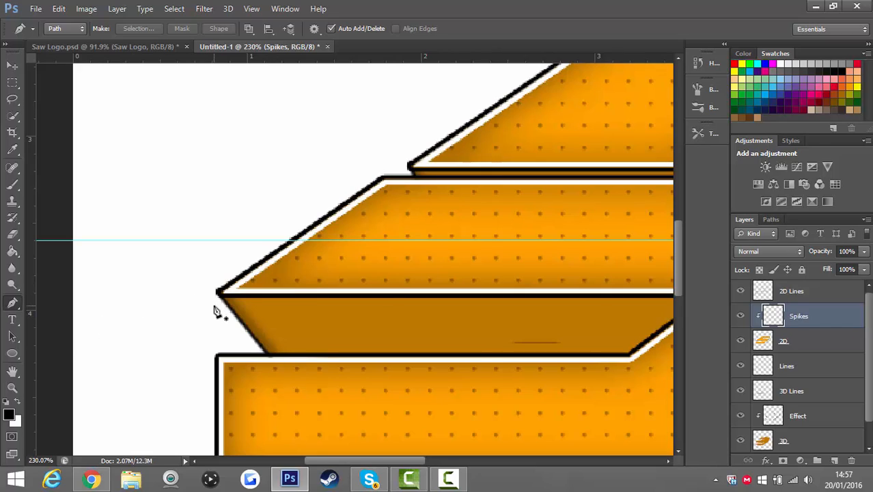
drag(214, 305, 243, 180)
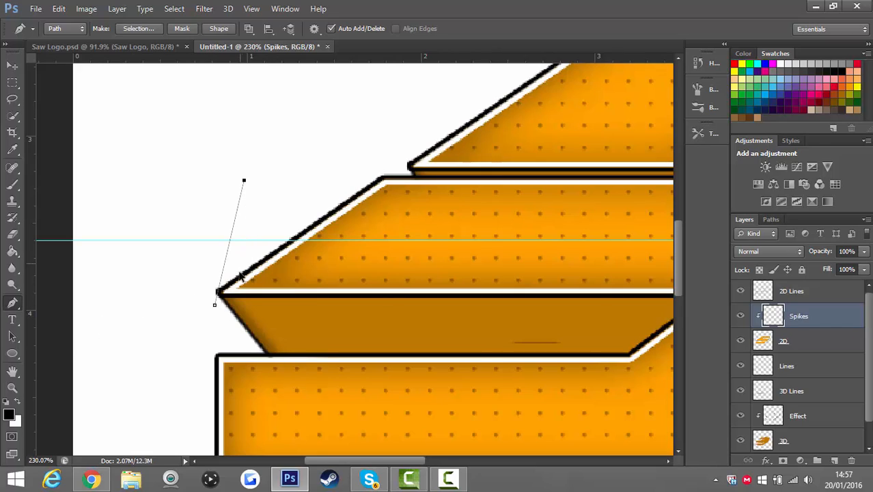
key(ctrl+alt+z)
Step: Draw a zigzag Pen path of uneven spikes around the guide, from the middle bar's left tip across its left part
drag(215, 305, 244, 193)
drag(243, 263, 268, 138)
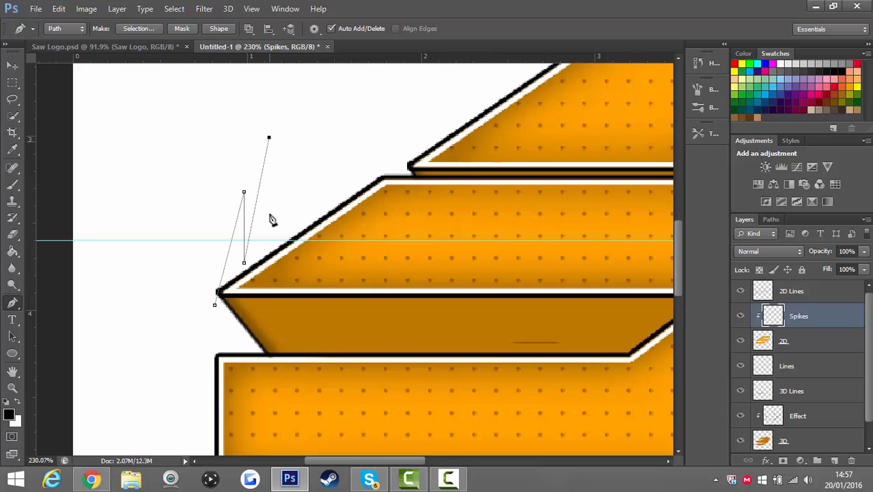
drag(283, 226, 298, 194)
drag(302, 267, 318, 201)
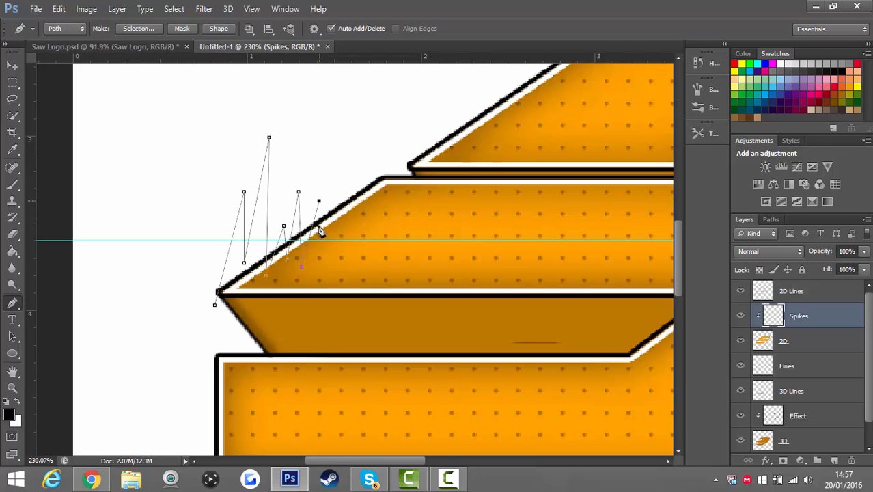
drag(332, 268, 352, 162)
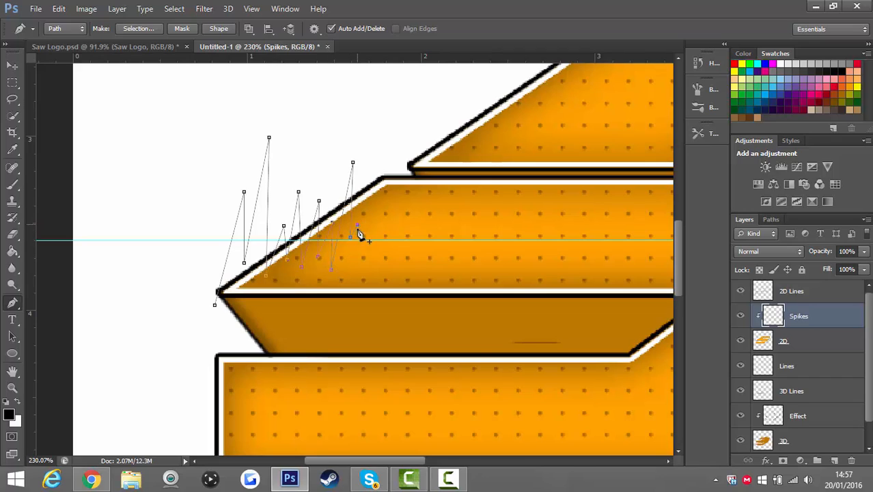
click(366, 266)
drag(384, 258, 399, 225)
drag(419, 255, 434, 233)
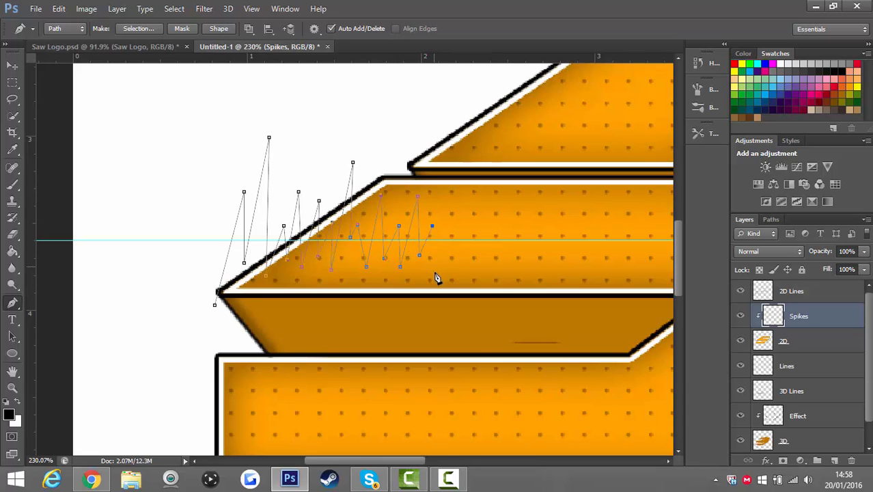
drag(435, 273, 442, 228)
click(449, 205)
click(459, 231)
click(465, 276)
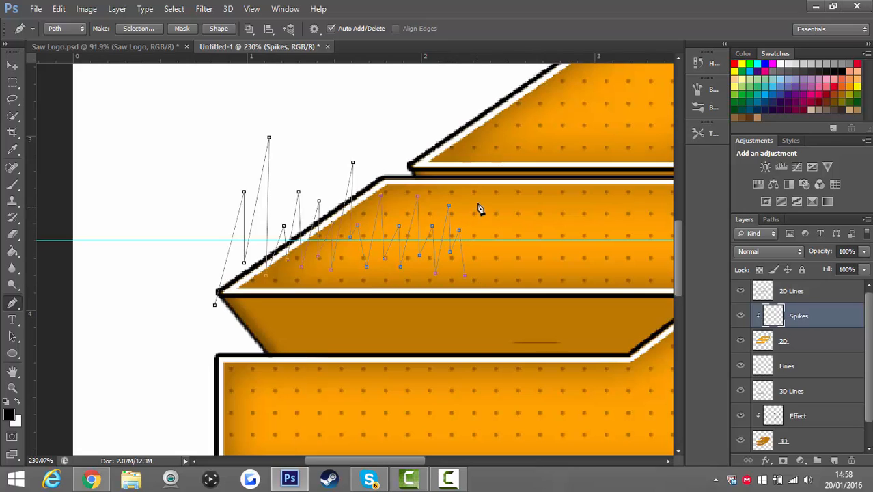
click(479, 250)
click(494, 267)
click(506, 207)
click(510, 255)
click(521, 231)
click(522, 269)
click(541, 202)
click(537, 259)
Step: Continue the uneven zigzag spike path along the guide through the central stretch of the middle bar, alternating taller and shorter peaks
drag(414, 461, 449, 463)
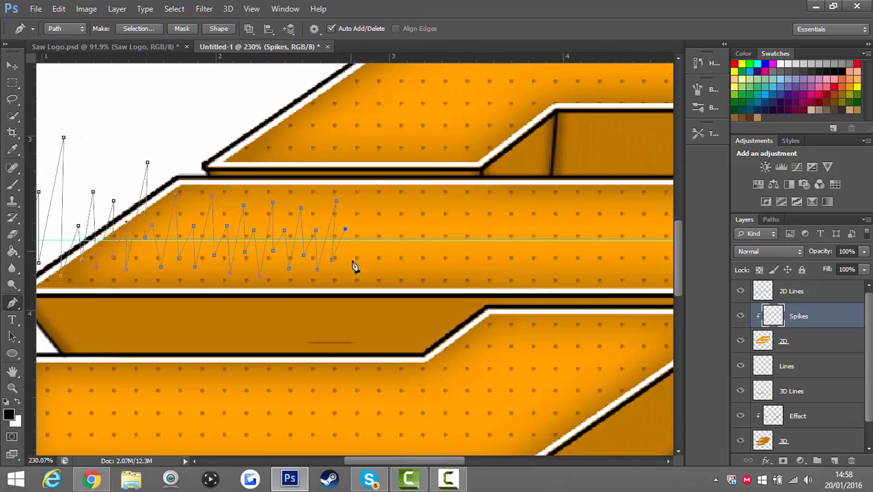
click(360, 209)
click(367, 277)
click(371, 229)
click(376, 257)
click(391, 265)
click(400, 220)
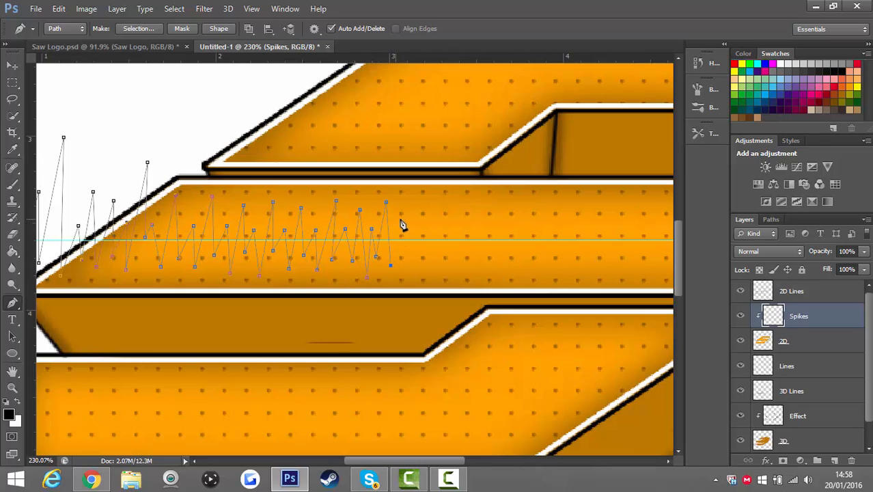
click(405, 276)
click(419, 260)
click(433, 266)
click(445, 201)
click(448, 254)
click(460, 225)
click(461, 269)
click(476, 194)
click(479, 257)
click(493, 269)
click(508, 198)
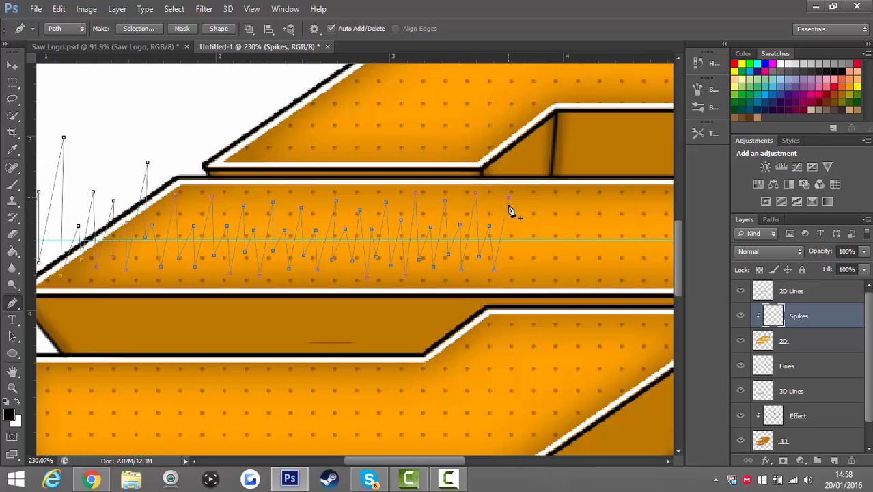
click(521, 266)
click(529, 202)
click(533, 251)
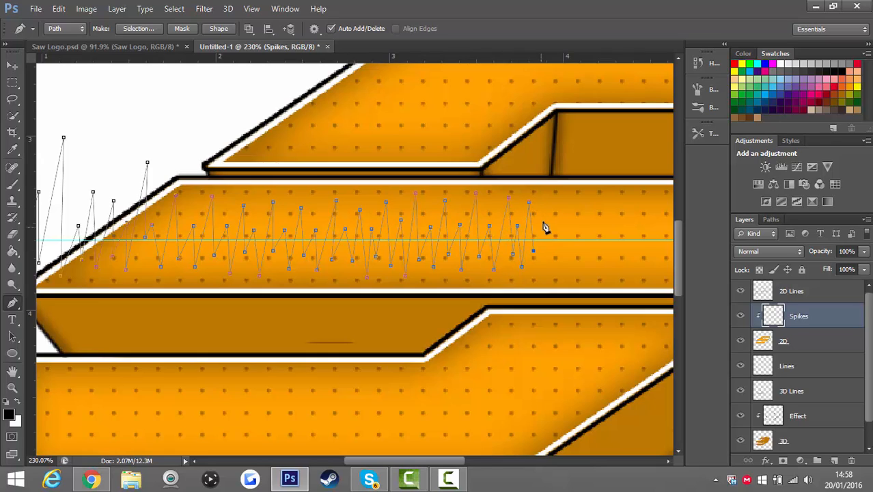
click(543, 221)
click(546, 259)
click(556, 193)
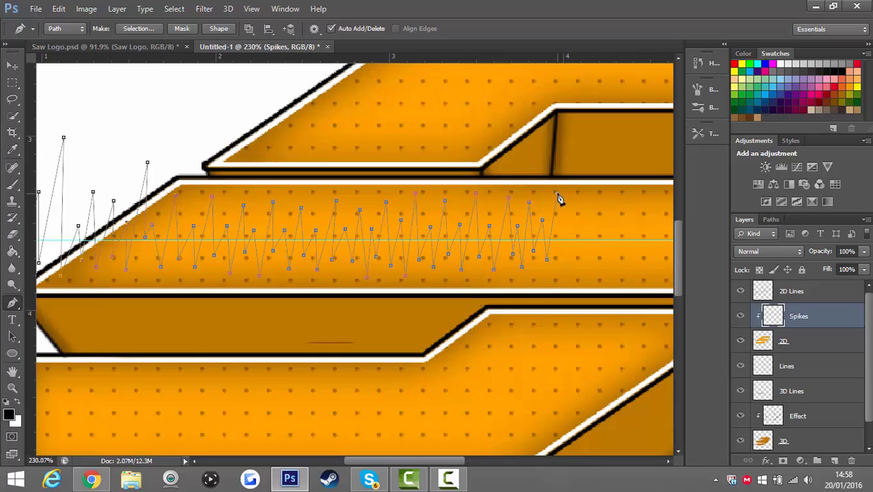
click(562, 274)
click(572, 222)
click(576, 258)
click(591, 199)
click(591, 265)
click(608, 259)
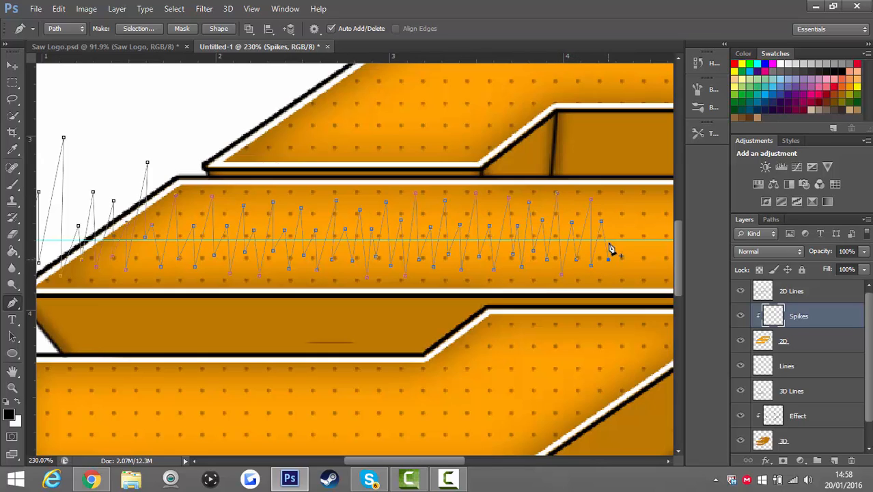
click(616, 202)
click(626, 269)
click(634, 225)
click(638, 255)
Step: Extend the zigzag spike path along the guide to the slanted right end of the middle bar, finishing past its edge
drag(425, 460, 443, 460)
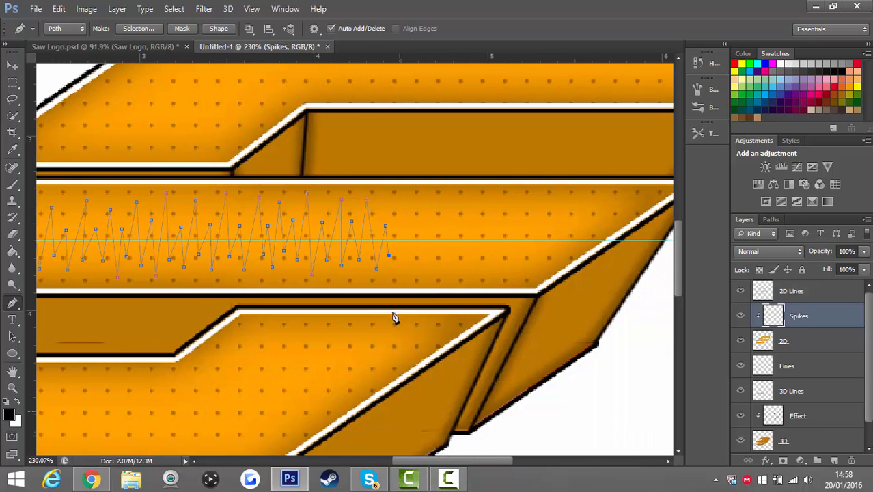
click(400, 204)
click(402, 267)
click(446, 261)
click(459, 201)
click(469, 268)
click(480, 257)
click(489, 202)
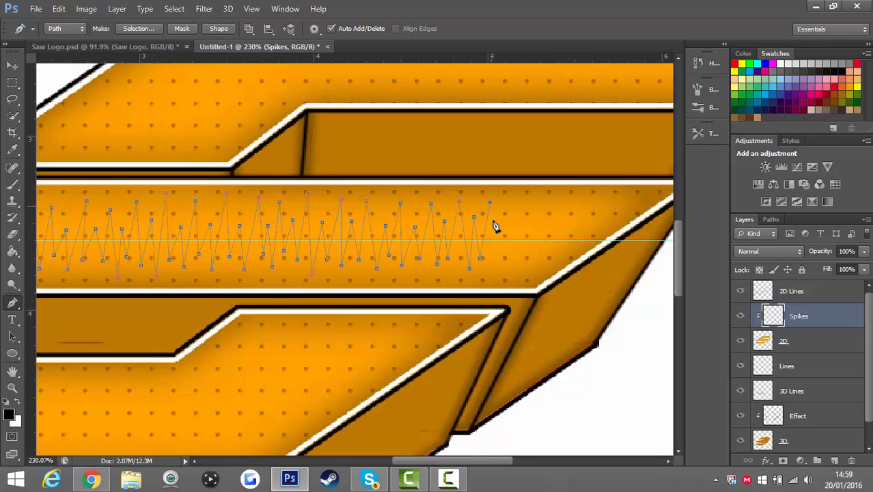
click(497, 270)
click(524, 202)
click(540, 231)
click(543, 259)
click(555, 204)
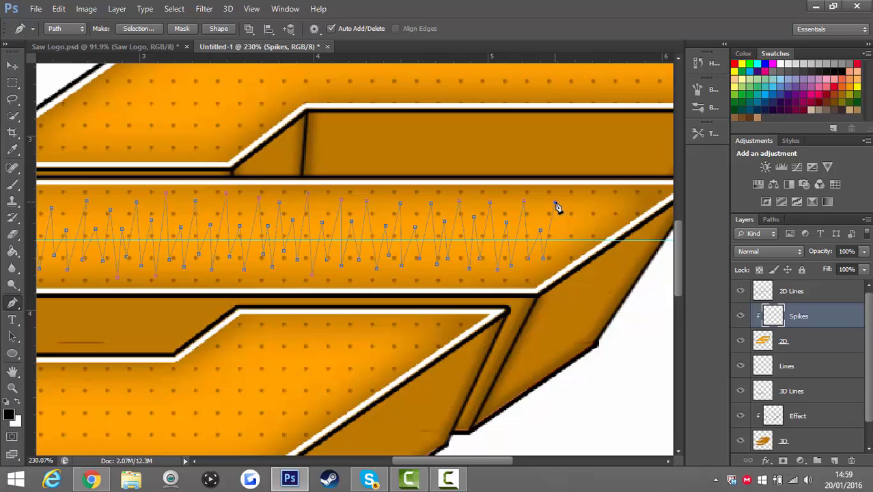
click(576, 294)
click(593, 275)
click(603, 222)
click(607, 271)
click(621, 186)
Step: Close the spike path by routing it outside and beneath the S's lower half, back to the middle bar's left tip
scroll(621, 269, down, 5)
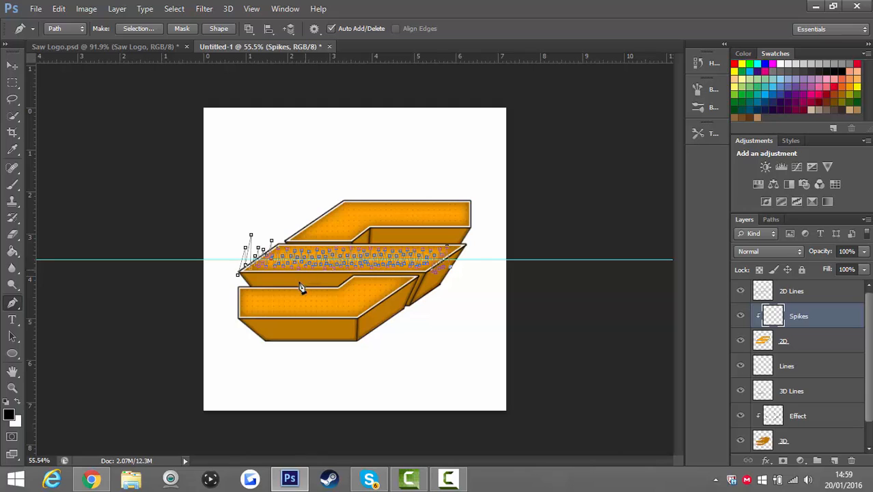
click(452, 300)
click(422, 341)
click(328, 362)
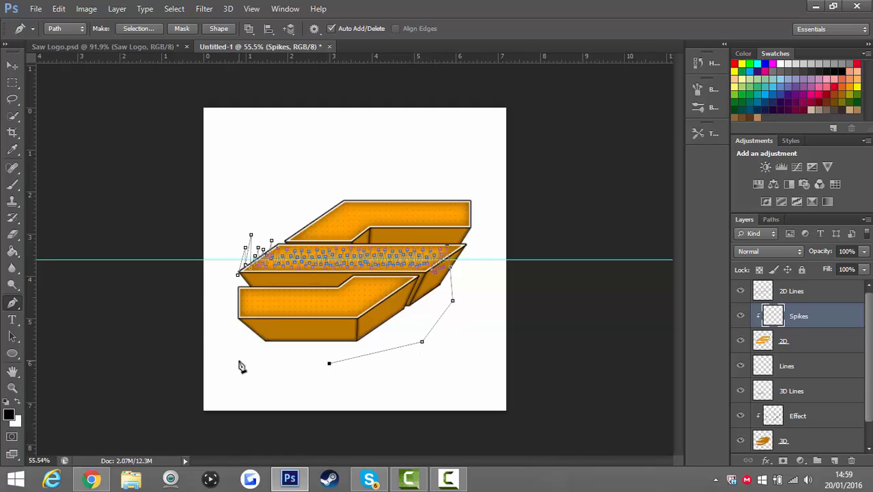
click(238, 359)
click(213, 345)
click(216, 314)
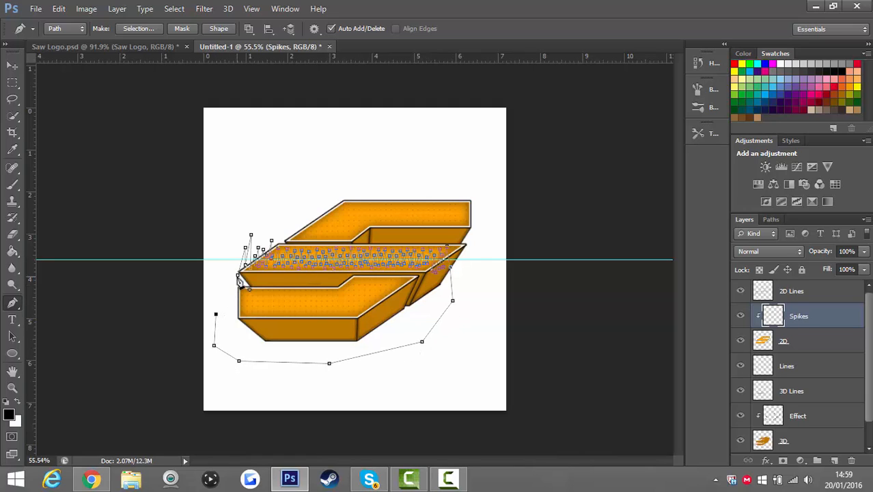
click(239, 277)
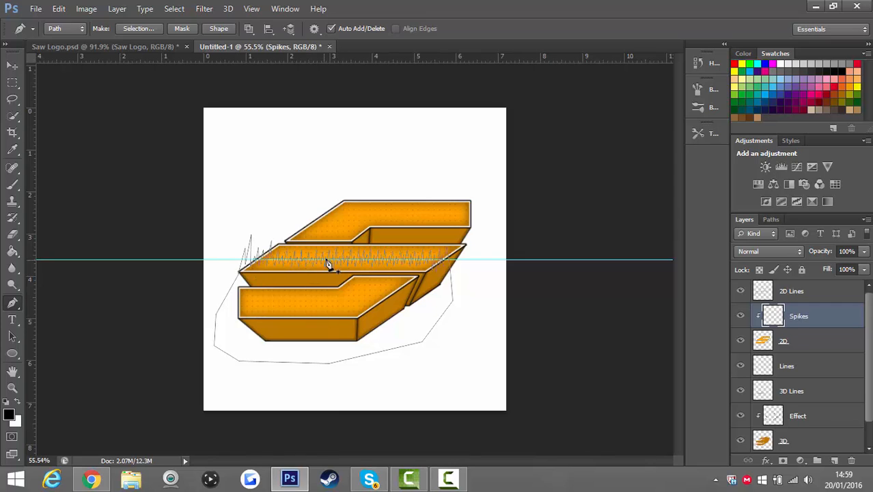
Step: Fill the closed spike path with black at 100% opacity in Normal mode on the clipped Spikes layer, and dismiss the path
scroll(328, 265, up, 3)
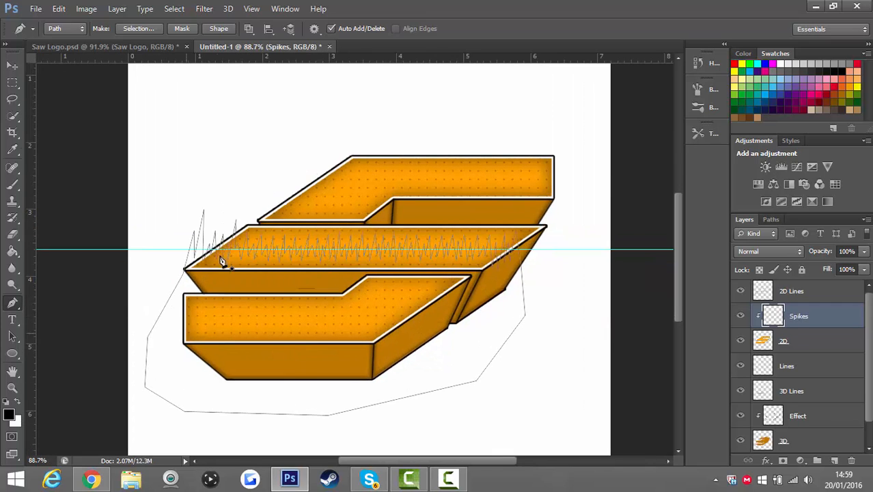
right_click(276, 316)
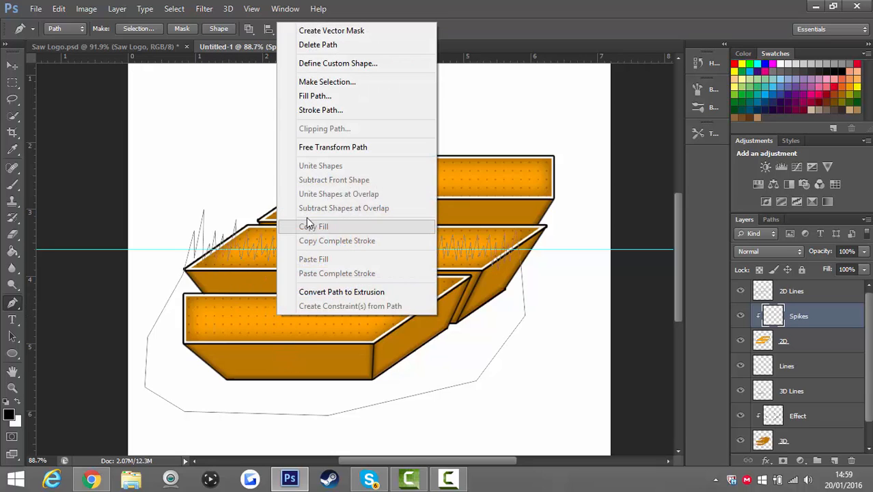
click(313, 96)
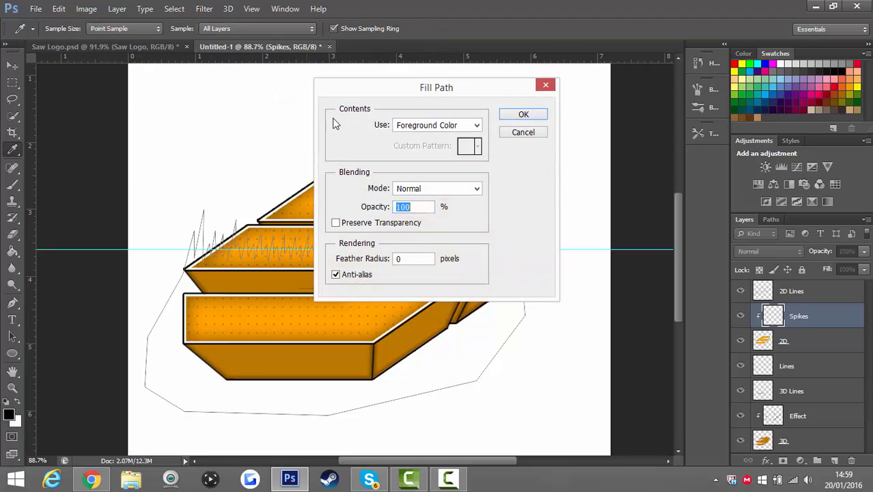
click(403, 126)
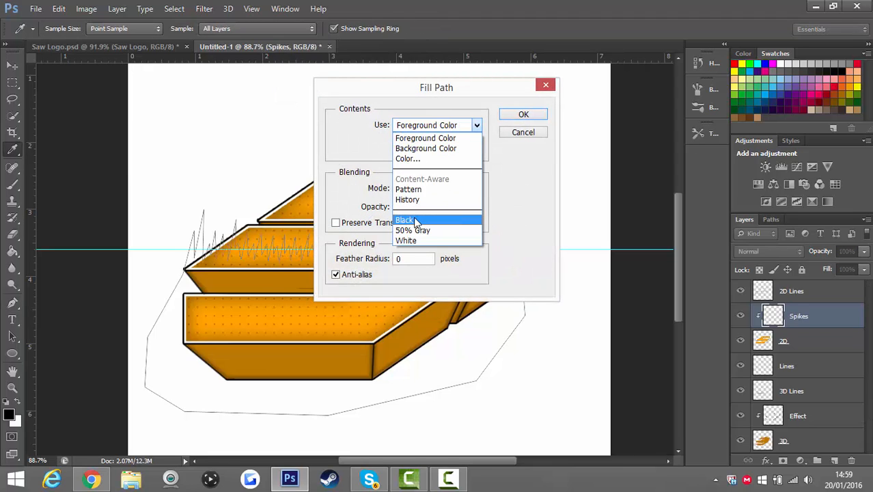
click(415, 220)
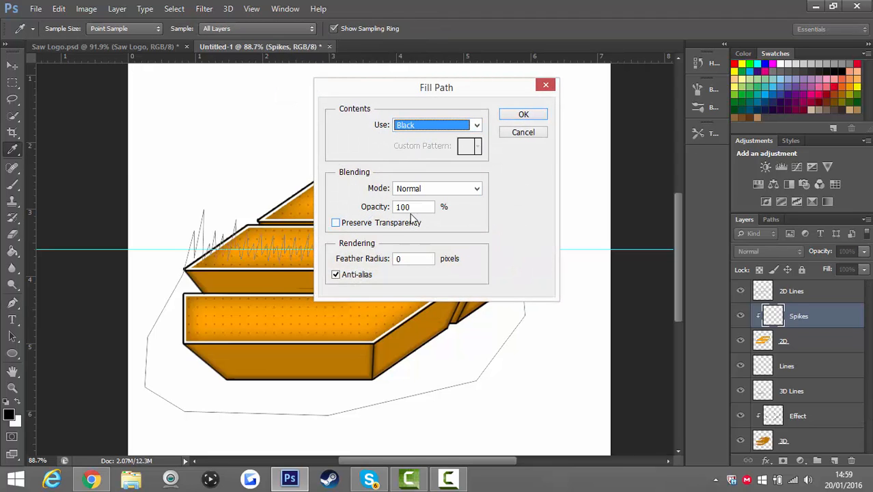
click(544, 113)
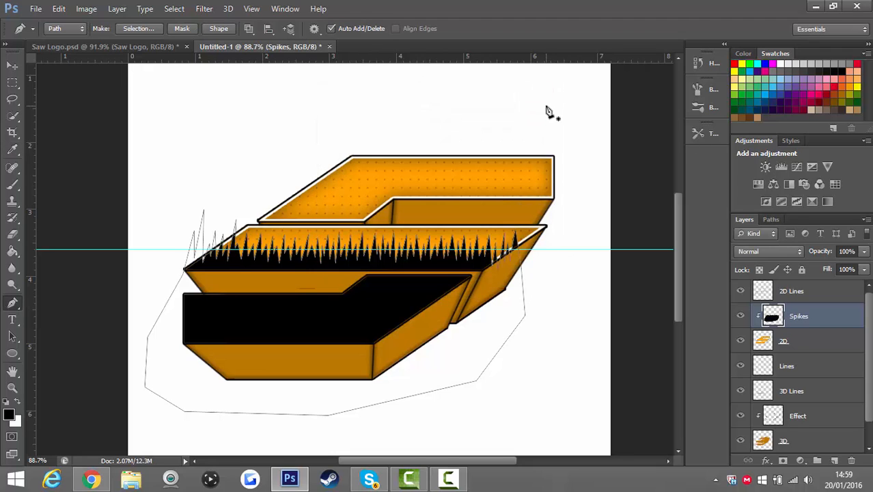
key(Return)
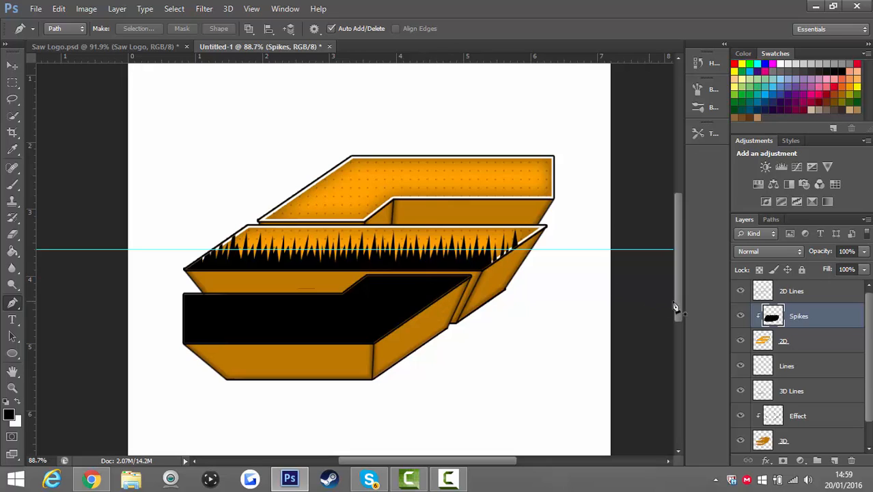
Step: Set the opacity of the front face's Spikes layer to 25%
click(839, 251)
text(25)
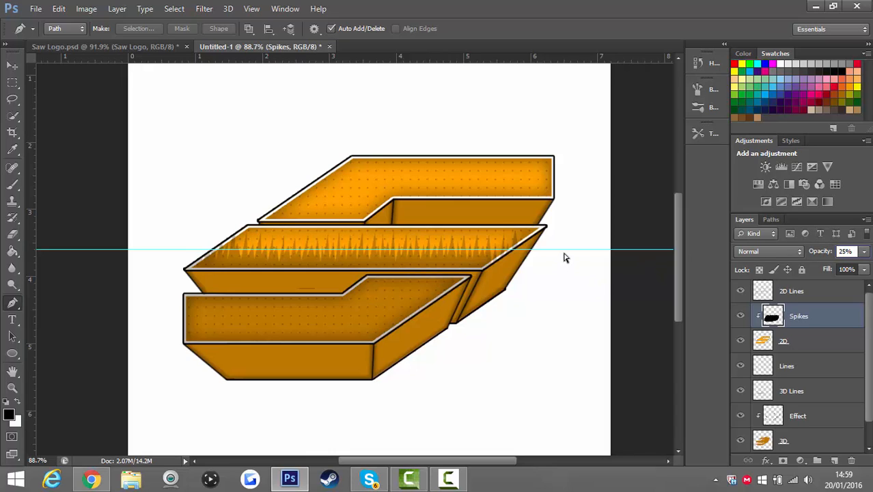
drag(566, 249, 553, 45)
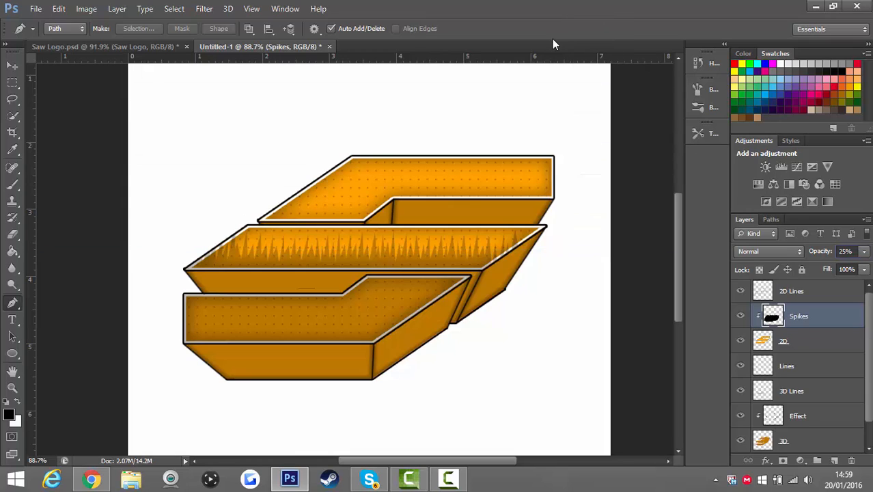
scroll(532, 91, down, 2)
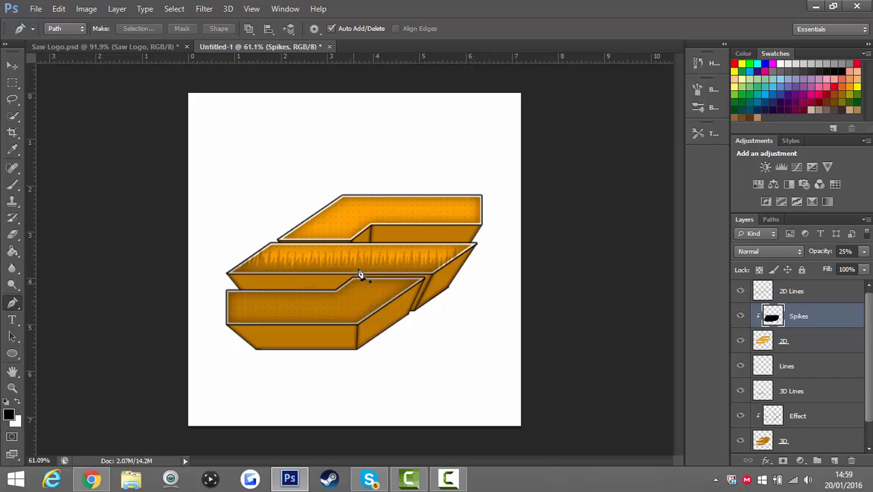
Step: Add a new layer directly above the 3D layer, clipped to it, and name it Spikes
scroll(831, 416, down, 1)
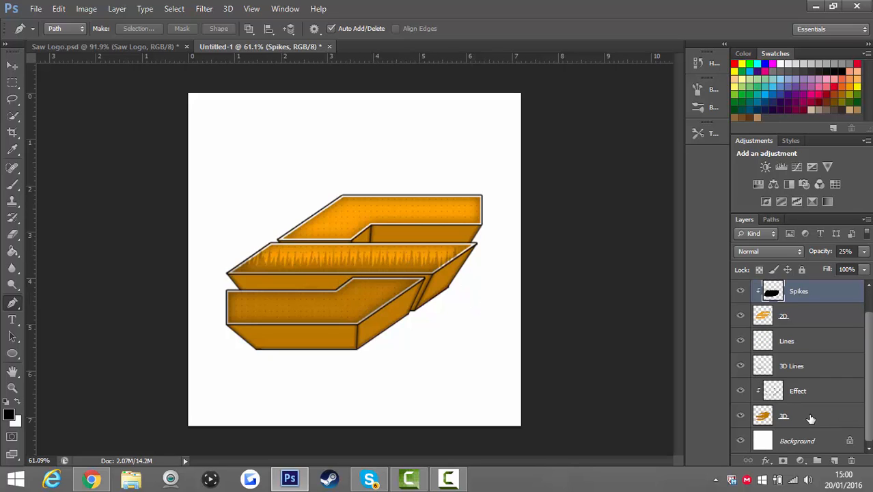
click(812, 420)
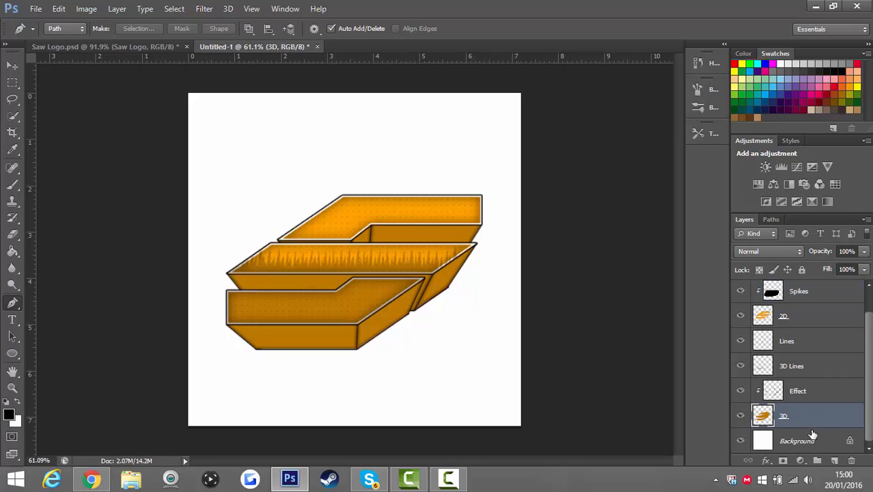
click(836, 461)
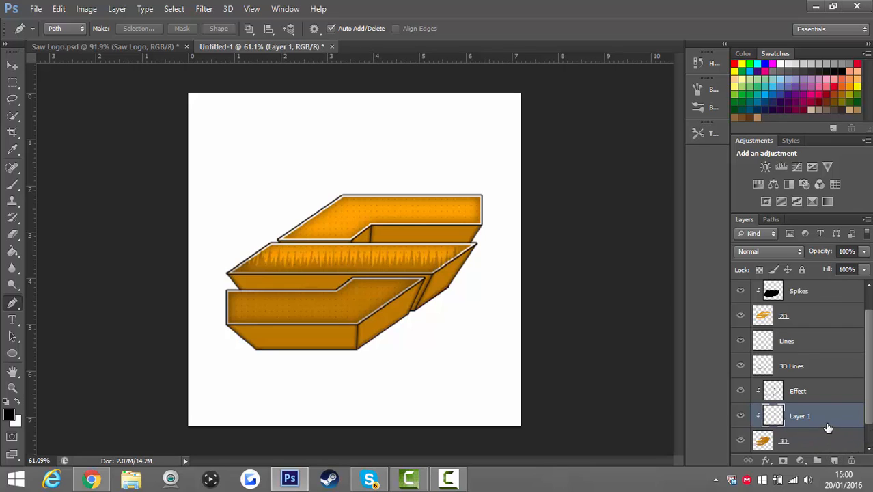
double_click(800, 416)
text(Spikes)
key(Return)
right_click(821, 415)
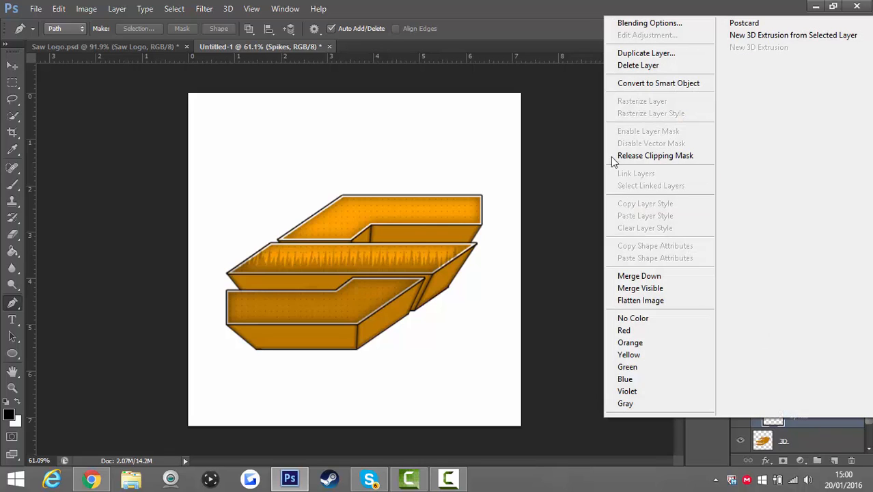
click(584, 290)
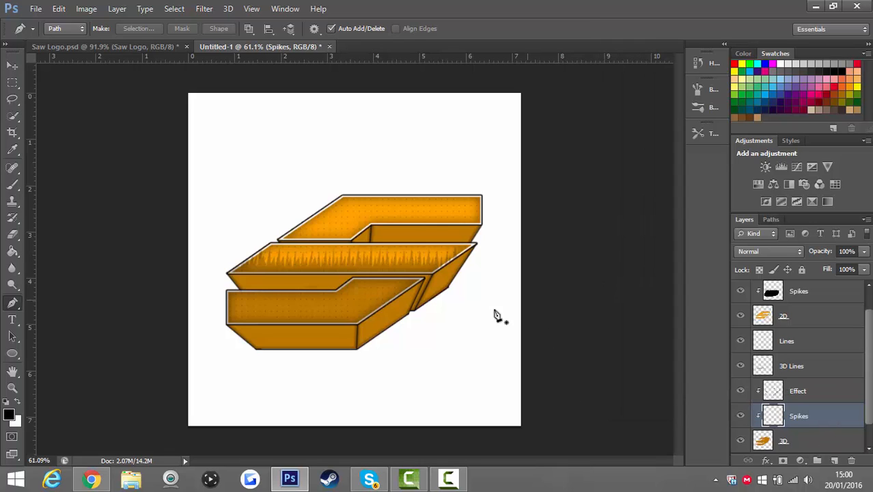
scroll(276, 356, up, 4)
scroll(197, 338, up, 5)
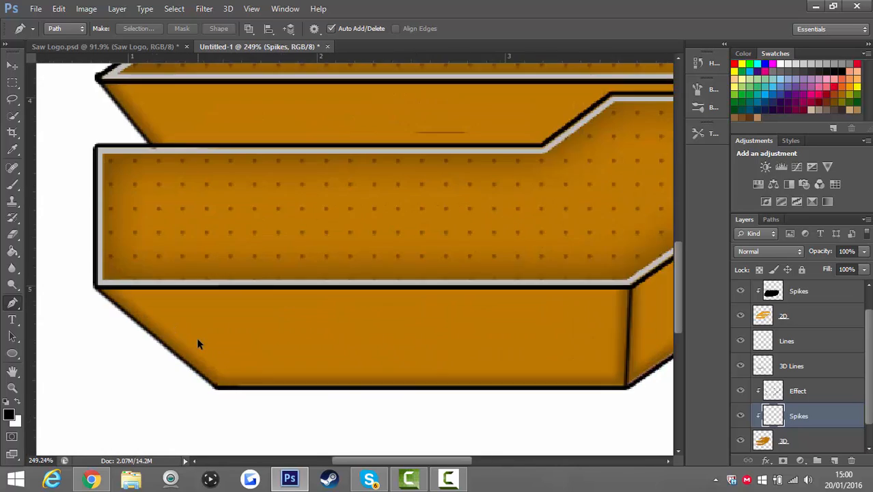
click(156, 374)
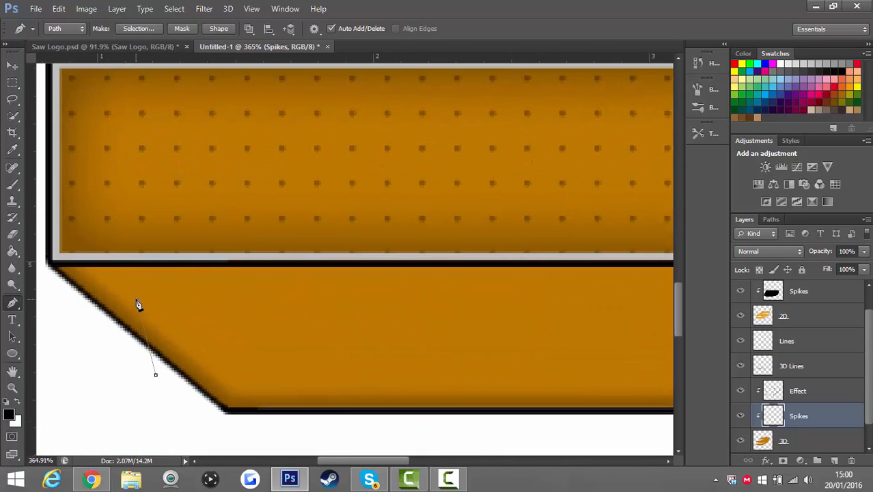
click(174, 410)
click(178, 332)
click(192, 410)
click(204, 286)
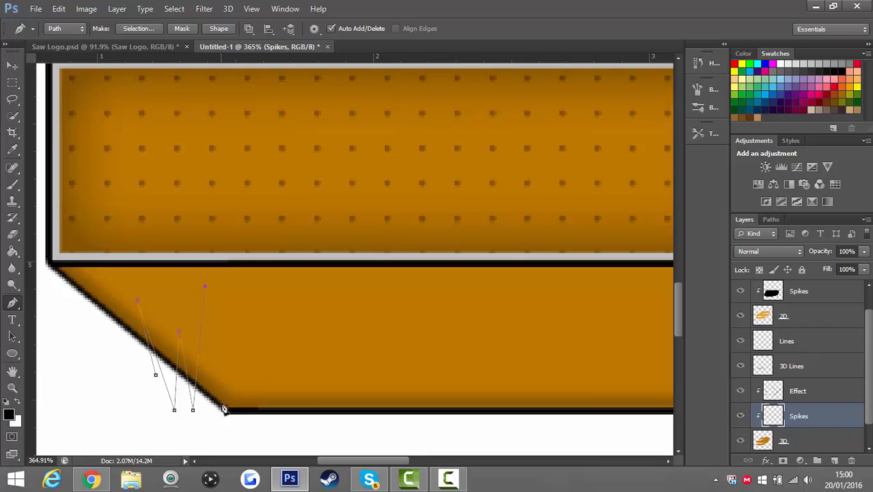
click(225, 422)
click(239, 366)
click(255, 424)
click(270, 305)
click(289, 435)
click(300, 372)
click(314, 433)
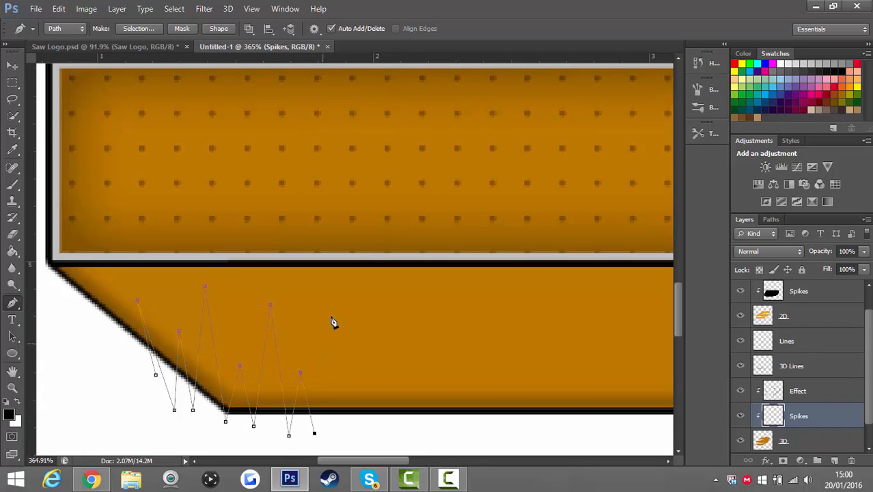
click(332, 311)
click(344, 431)
key(Return)
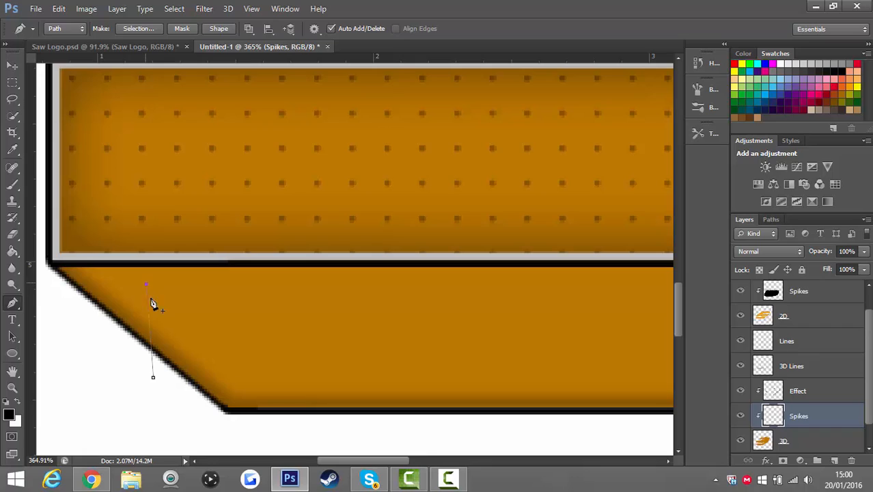
Step: Draw a zigzag Pen path of uneven spikes across the left part of the extruded side below the S's bottom bar
click(176, 398)
click(219, 281)
click(237, 384)
click(251, 335)
click(265, 382)
click(284, 291)
click(293, 377)
click(314, 333)
click(326, 391)
click(342, 290)
click(351, 371)
scroll(352, 399, down, 1)
scroll(352, 410, down, 1)
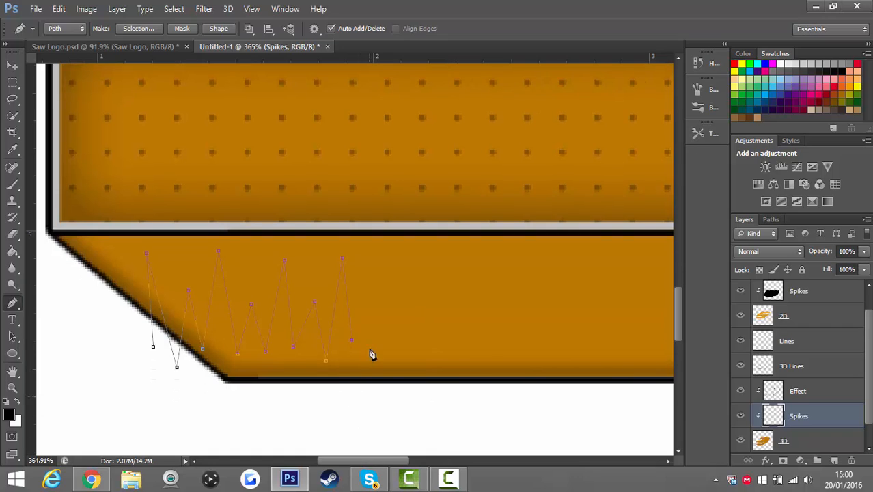
Step: Continue the zigzag spike path through the middle of the bottom bar's extruded side, alternating tall and short peaks
click(372, 308)
click(389, 417)
key(ctrl+z)
click(419, 309)
click(441, 259)
click(445, 316)
click(454, 293)
click(462, 354)
click(480, 240)
click(484, 316)
click(498, 293)
click(504, 351)
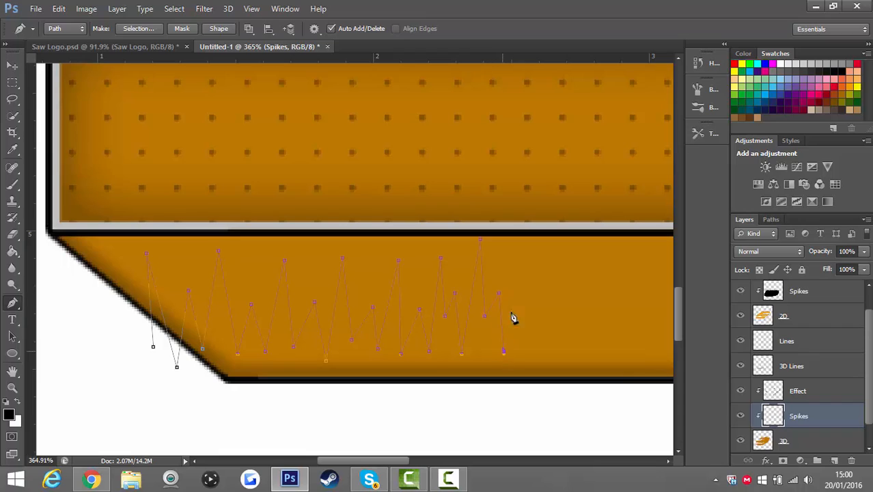
click(522, 253)
click(524, 313)
click(534, 291)
click(541, 336)
drag(397, 462, 413, 463)
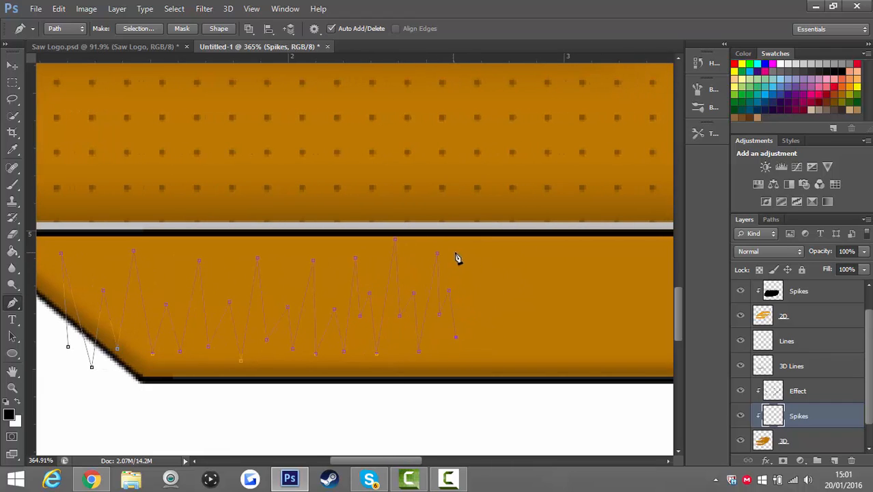
Step: Extend the uneven spike path into the right part of the bottom bar's horizontal extruded side
click(474, 363)
click(498, 298)
click(503, 341)
click(537, 293)
click(543, 351)
click(563, 328)
click(573, 300)
click(577, 355)
click(589, 251)
click(619, 320)
click(635, 334)
scroll(425, 296, down, 8)
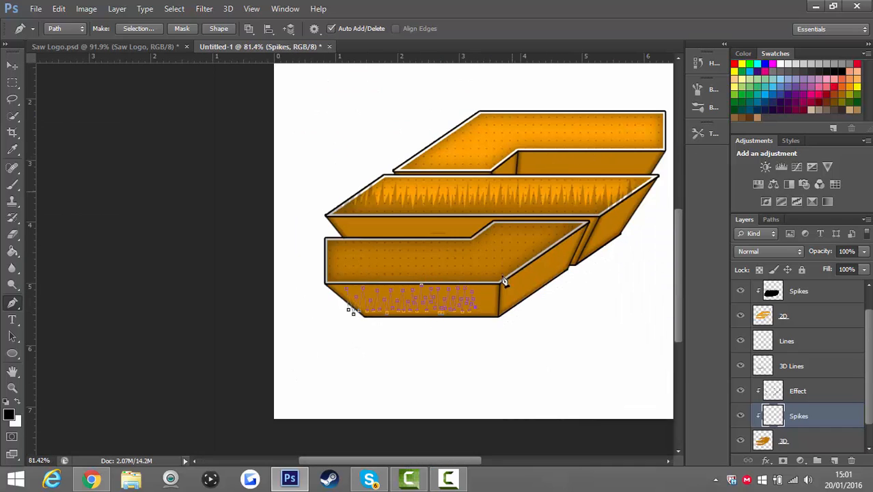
Step: Bring the zigzag spike path up to the vertical corner edge of the bottom bar's extruded side
scroll(504, 281, up, 8)
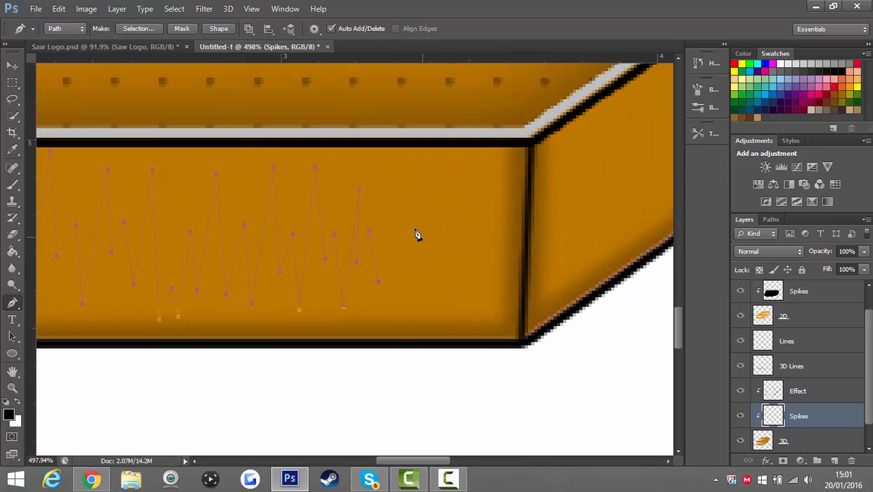
click(388, 192)
click(397, 319)
click(420, 271)
click(429, 234)
click(442, 320)
click(458, 176)
click(476, 319)
click(487, 253)
click(493, 291)
click(506, 313)
click(525, 218)
scroll(529, 289, down, 8)
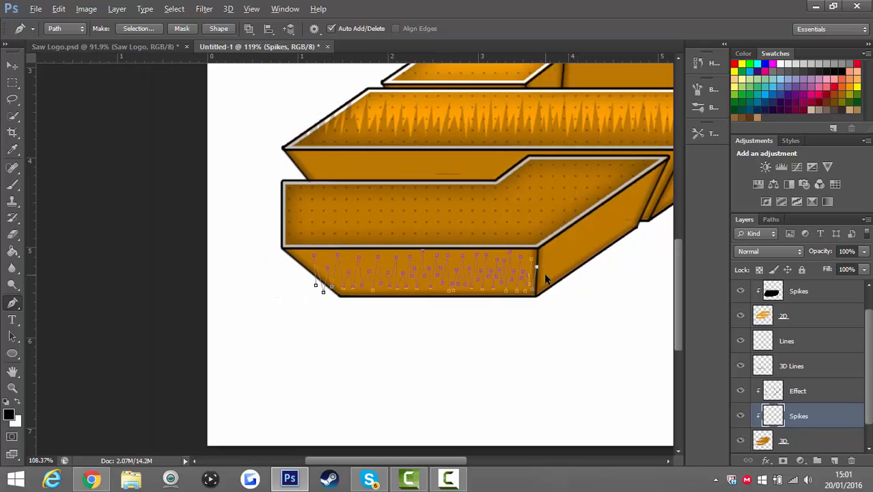
scroll(545, 277, down, 4)
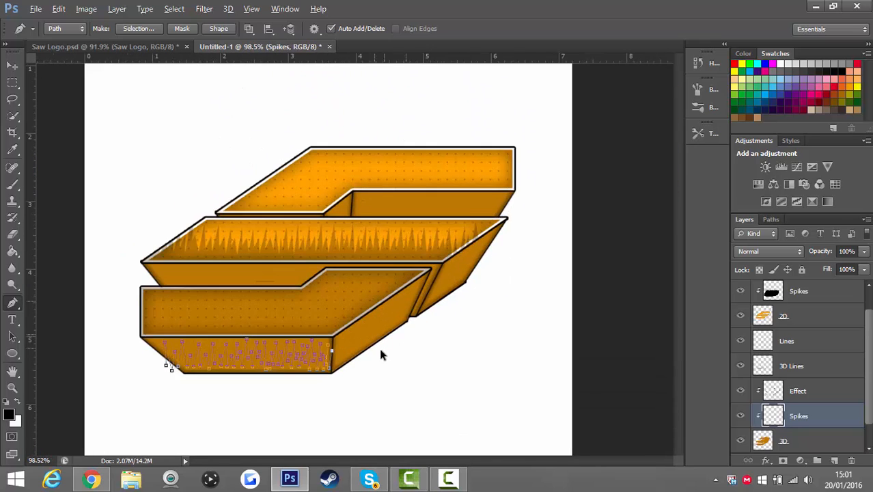
Step: Carry the spike path past the corner and up the lower stretch of the slanted extruded side, following its incline
scroll(381, 354, up, 8)
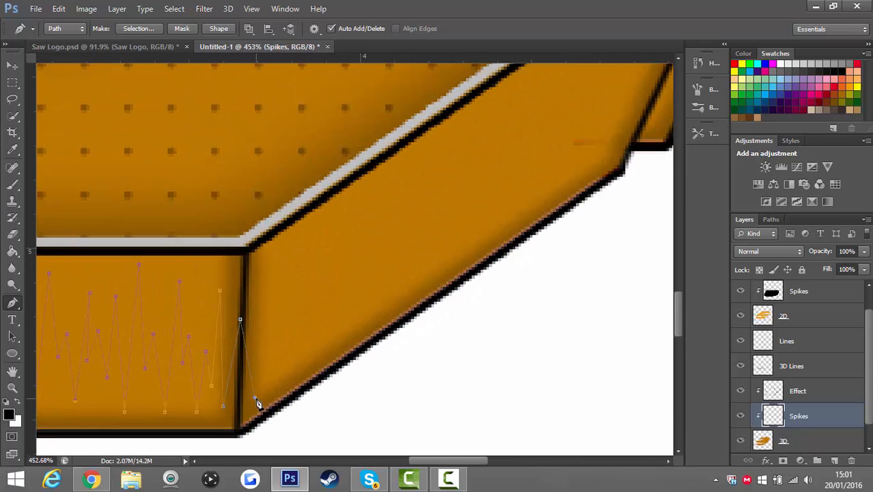
click(263, 368)
click(342, 325)
click(311, 236)
click(341, 285)
click(382, 233)
click(385, 189)
click(419, 246)
click(443, 252)
click(423, 174)
click(454, 232)
click(458, 148)
click(484, 191)
Step: Continue the zigzag spike path up the middle of the bottom bar's slanted extruded side, alternating peaks and valleys along its incline
scroll(517, 206, up, 3)
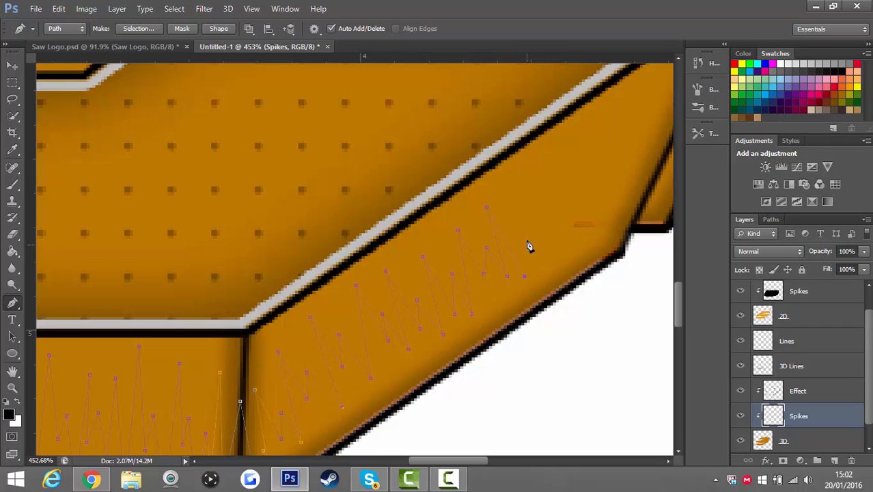
click(515, 186)
click(554, 245)
click(544, 207)
Step: Extend the spike path with progressively narrower peaks into the upper tip of the bottom bar's slanted extruded side
scroll(585, 218, down, 6)
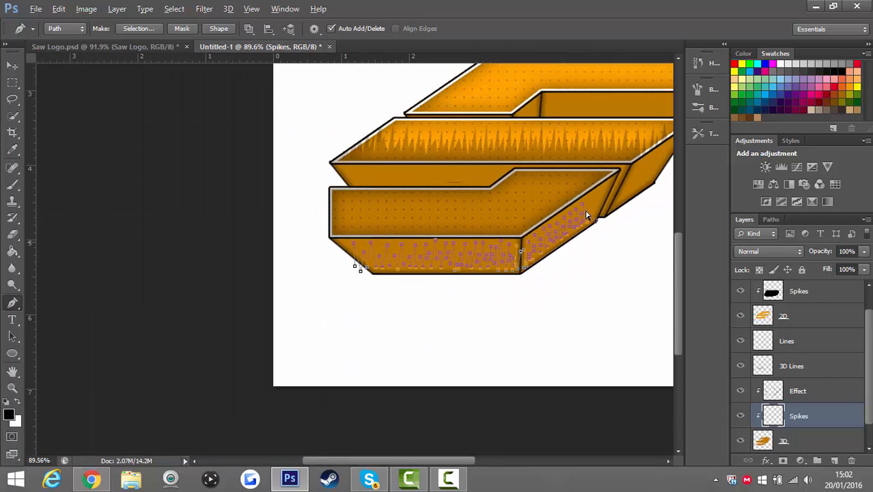
scroll(585, 215, down, 2)
scroll(420, 307, up, 4)
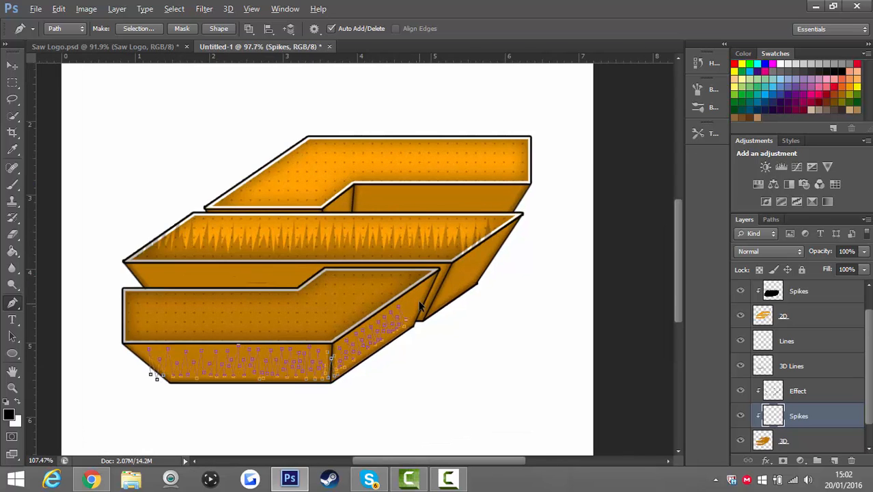
scroll(420, 307, up, 5)
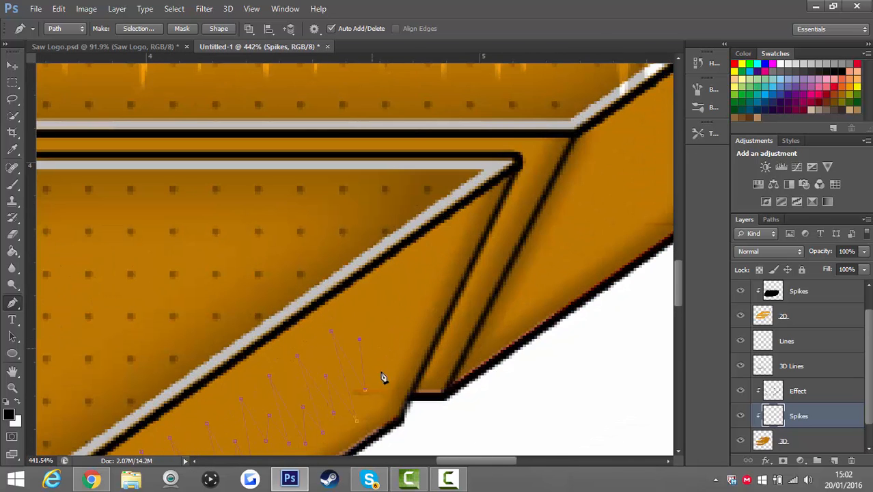
click(387, 383)
click(370, 282)
click(399, 339)
click(398, 304)
click(418, 335)
click(435, 301)
click(441, 271)
click(452, 291)
click(454, 231)
click(469, 265)
scroll(478, 254, down, 3)
scroll(478, 254, up, 4)
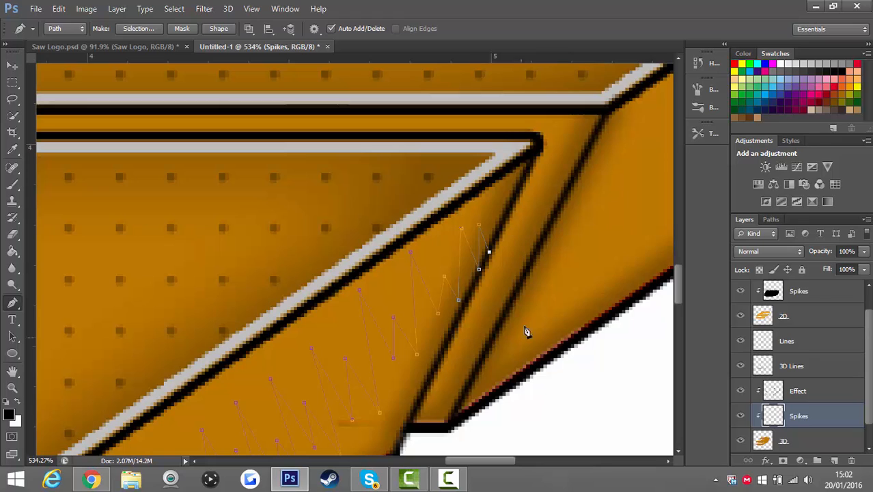
Step: Close the spike path by running it down to the slanted side's lower corner and around the outside of the bottom bar to its start
scroll(531, 283, down, 1)
scroll(527, 293, down, 15)
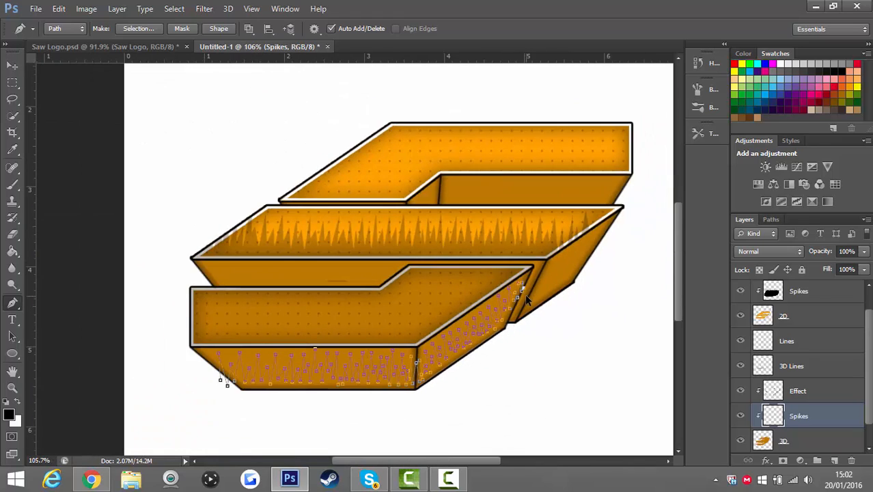
scroll(495, 339, up, 10)
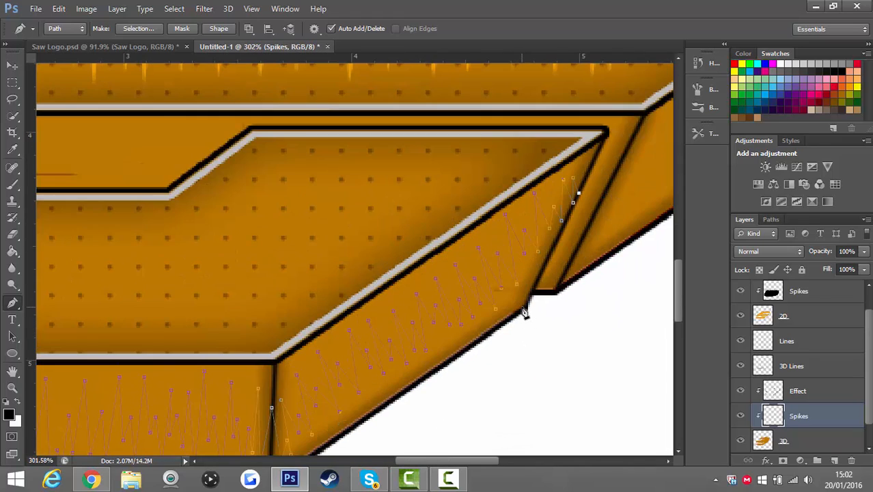
click(525, 311)
scroll(525, 314, down, 4)
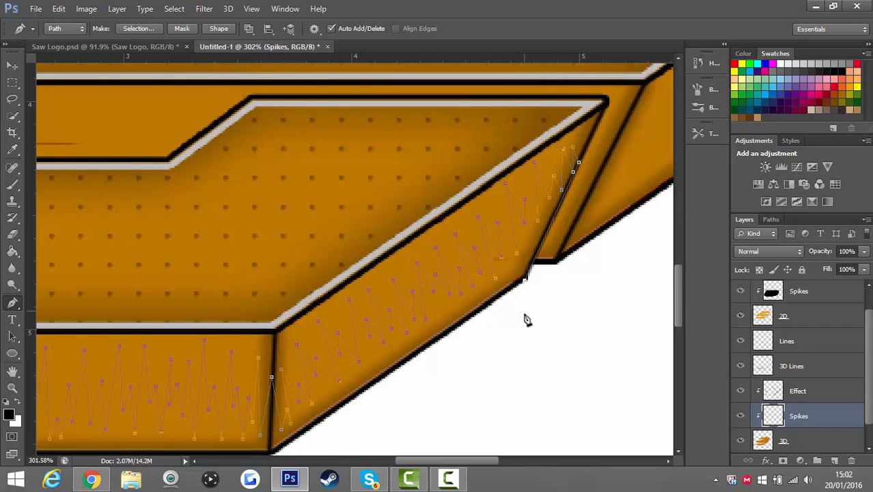
click(503, 321)
scroll(503, 324, down, 2)
scroll(497, 327, down, 2)
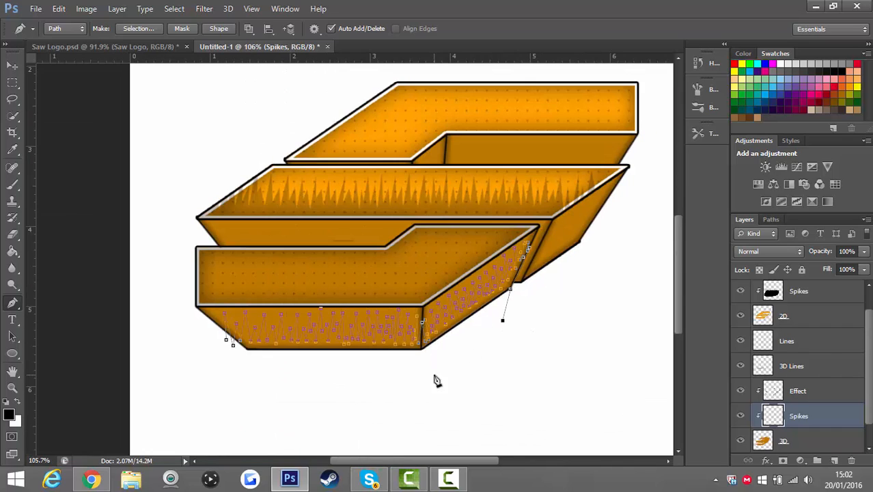
click(434, 374)
click(252, 404)
click(207, 372)
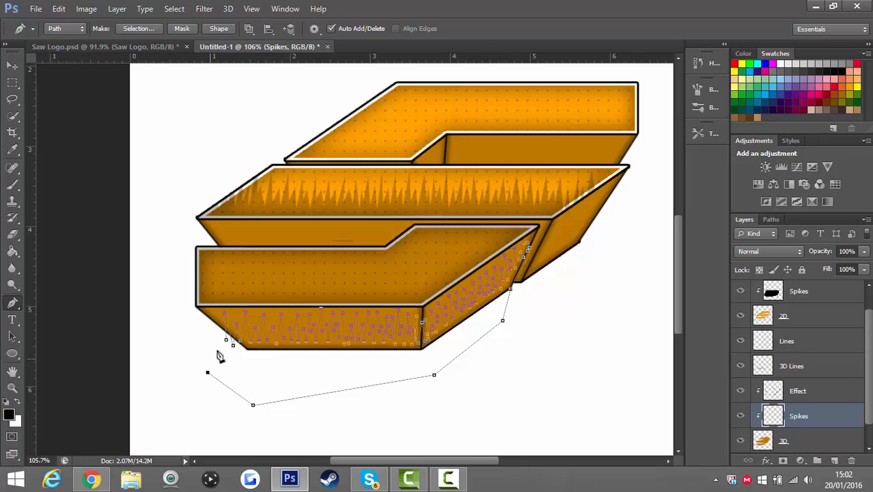
click(226, 340)
Step: Fill the closed spike path with black at 100% opacity on the lower Spikes layer and dismiss the path
right_click(358, 350)
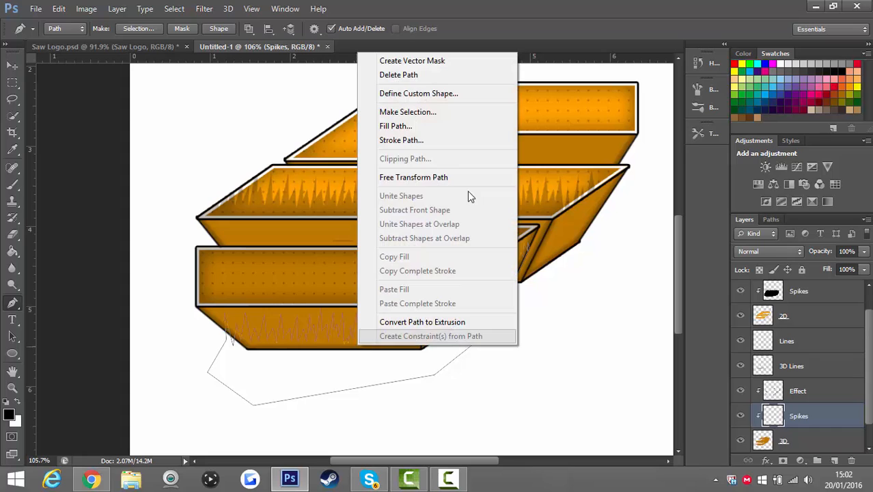
click(396, 126)
key(Return)
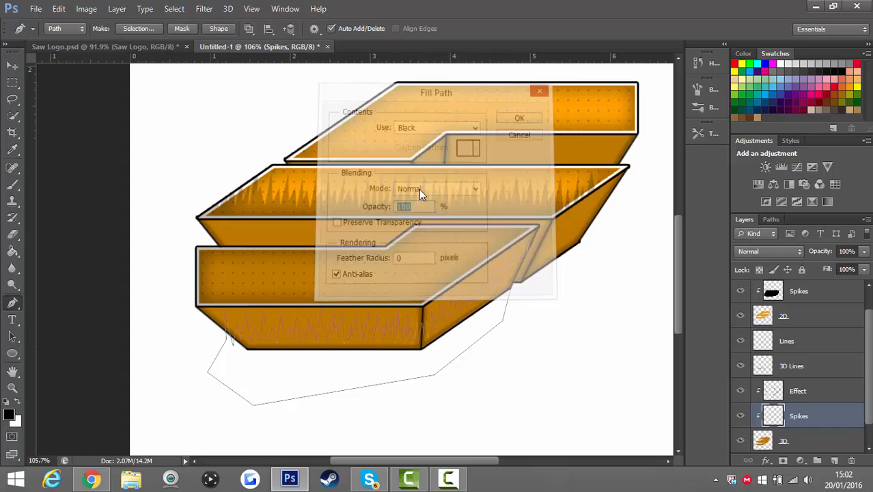
key(Escape)
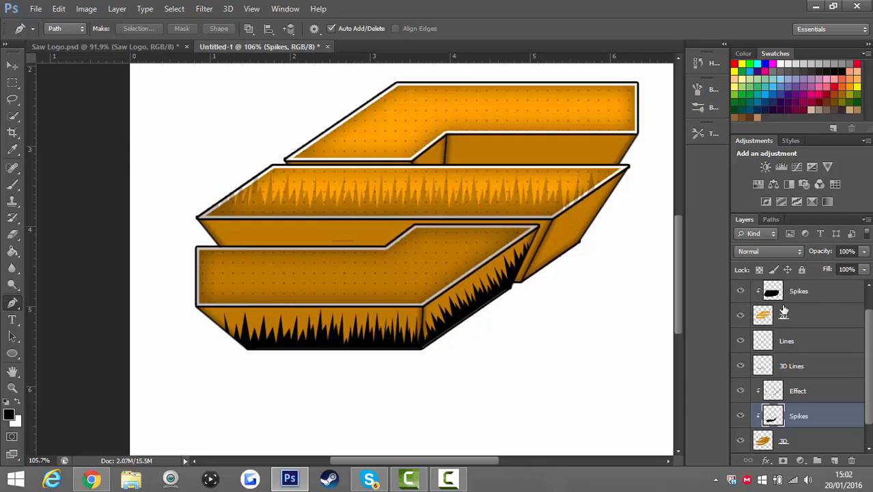
Step: Set the opacity of the extruded sides' Spikes layer to 25%
click(847, 251)
text(25)
key(Return)
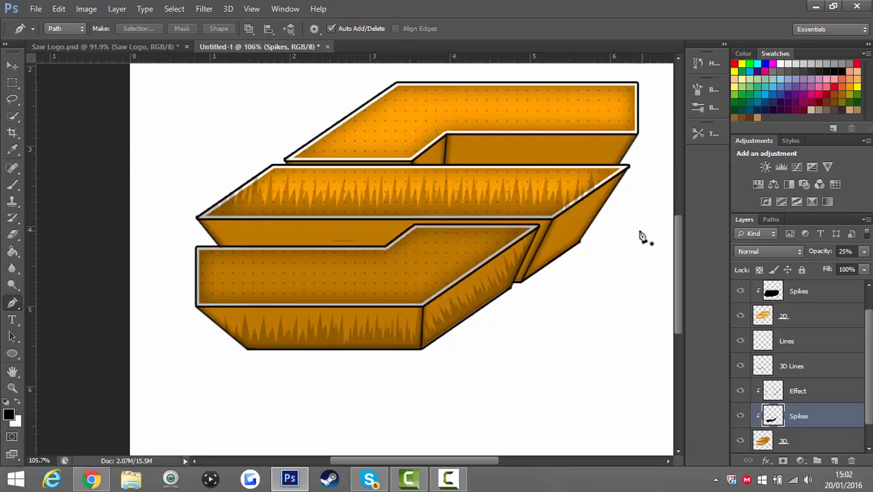
scroll(632, 231, down, 3)
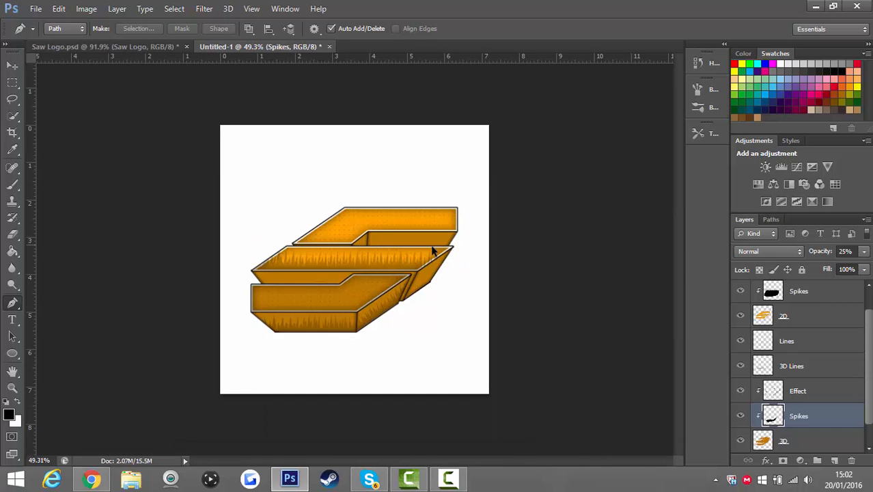
scroll(283, 356, up, 3)
scroll(281, 366, down, 2)
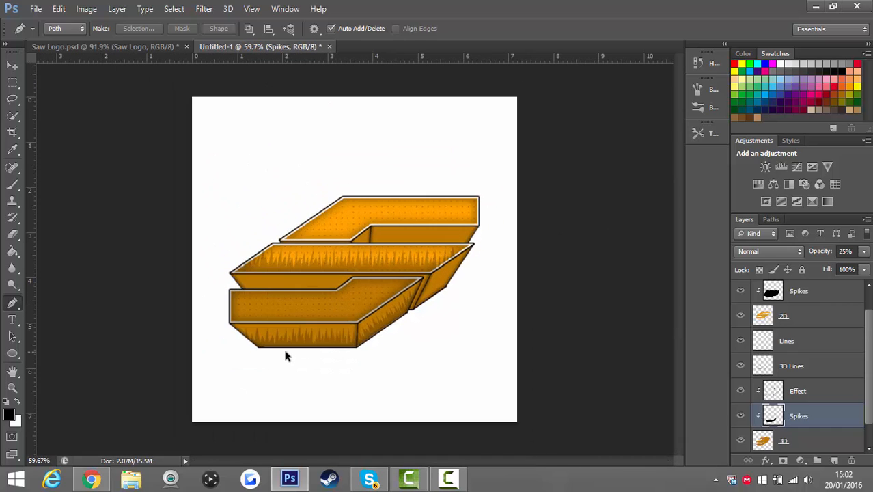
scroll(276, 301, up, 3)
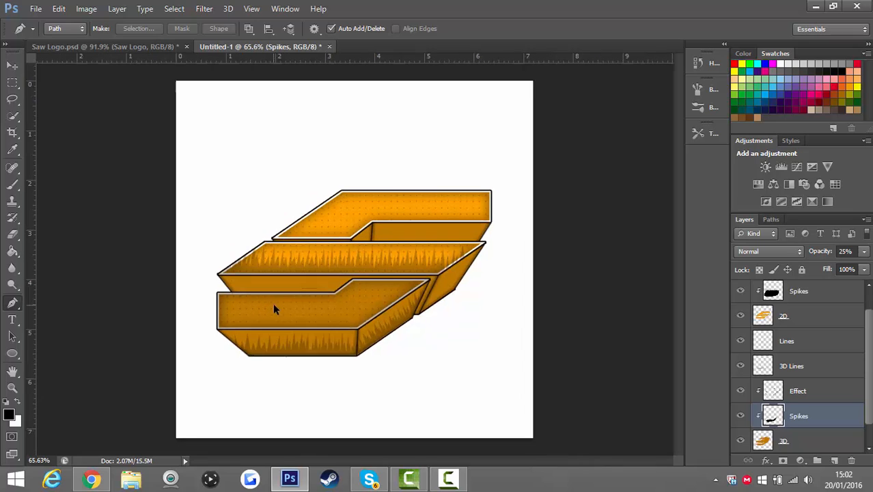
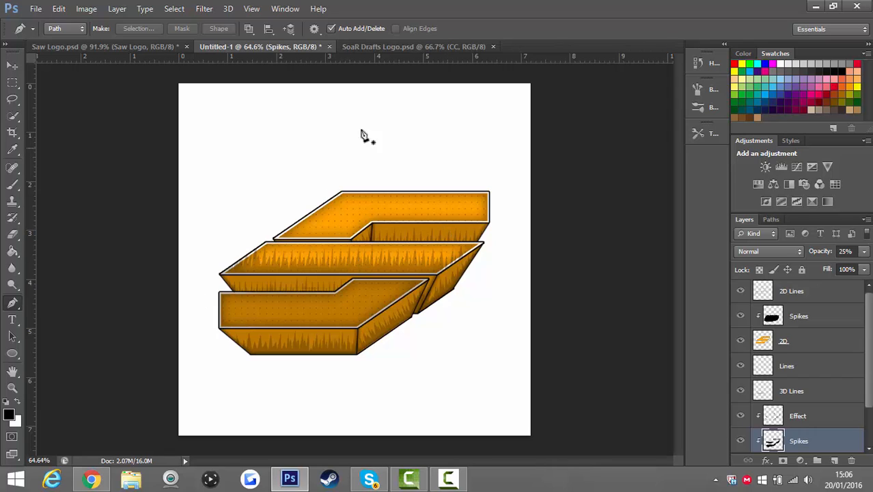
Step: Compare the spiked logo with the complete reference in Saw Logo.psd and return to the Untitled-1 document
click(113, 44)
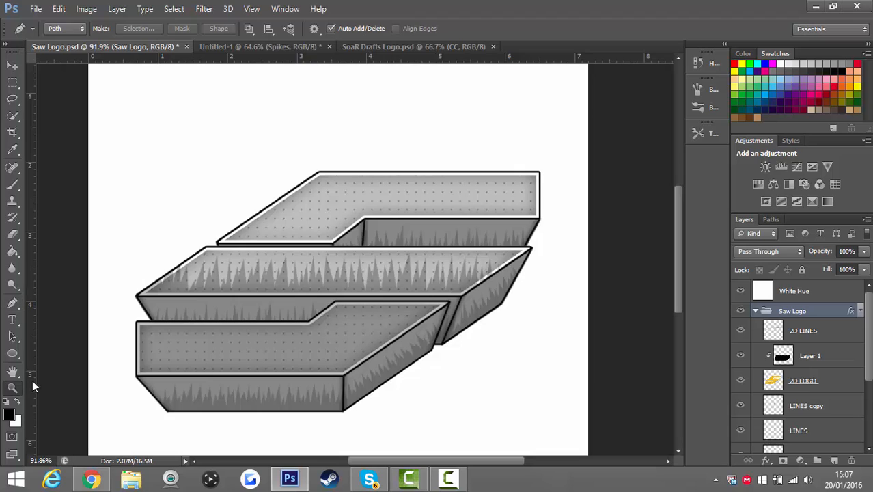
drag(237, 310, 164, 310)
drag(273, 159, 310, 159)
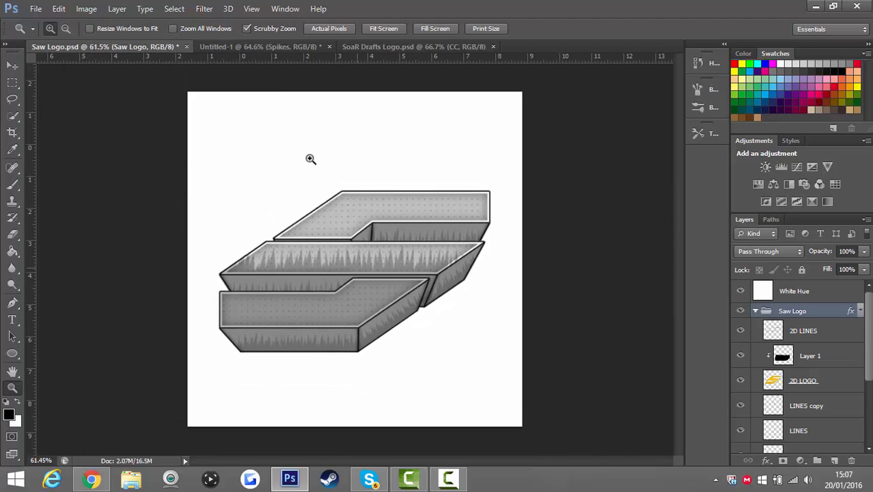
click(273, 46)
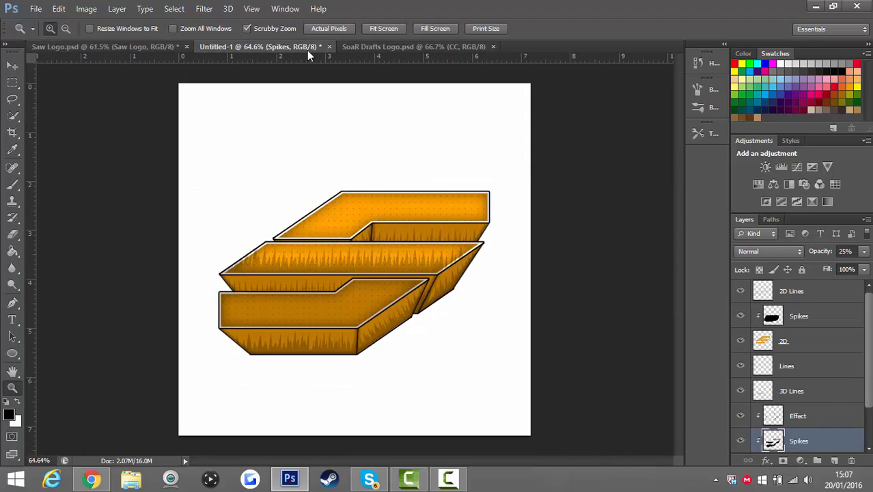
Step: Add a red-filled layer above 2D Lines and set its blending mode to Hue
scroll(802, 317, up, 1)
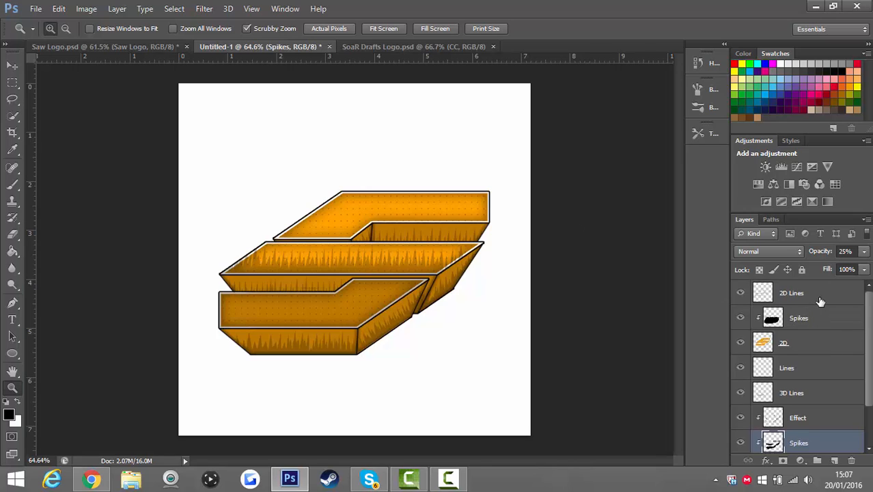
scroll(820, 302, down, 2)
scroll(822, 302, up, 2)
click(826, 297)
click(836, 461)
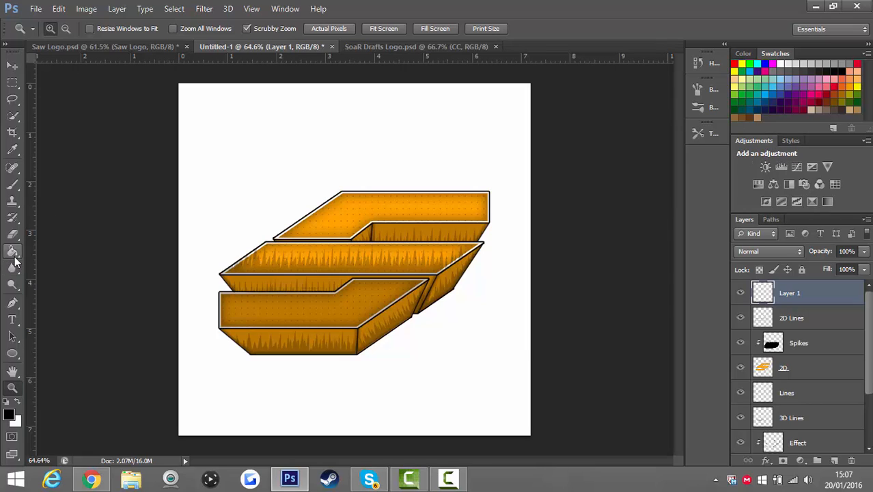
click(12, 253)
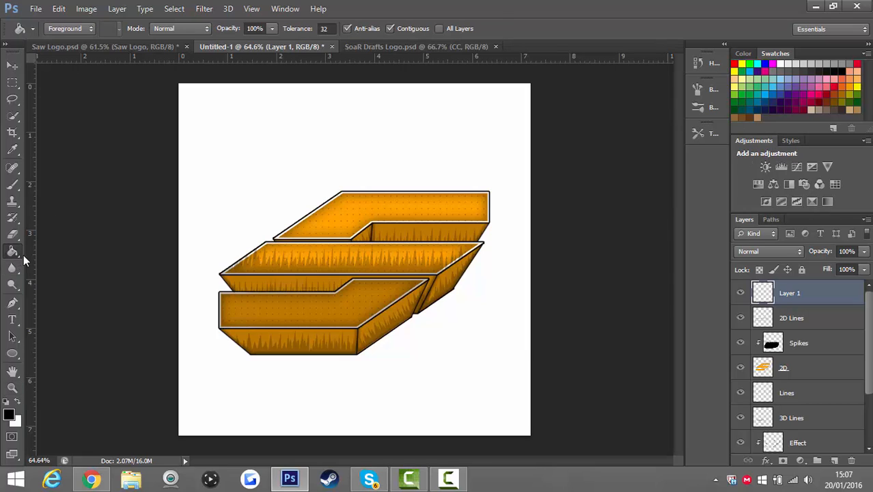
click(736, 64)
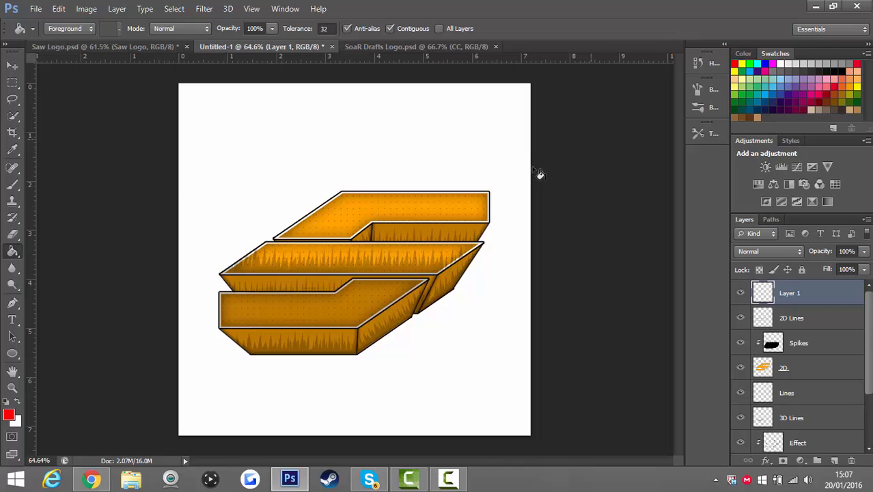
click(468, 149)
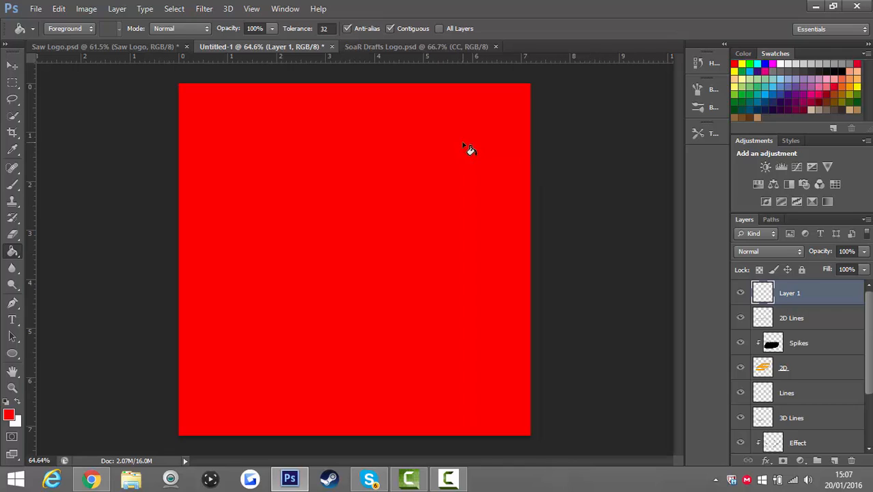
click(765, 252)
click(746, 292)
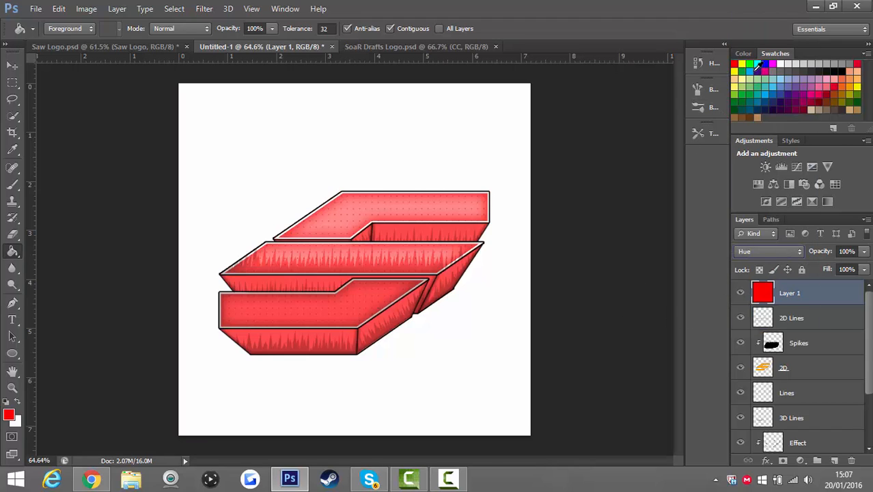
Step: Try cyan, green and purple fills on the Hue layer and finish with a blue fill
click(757, 64)
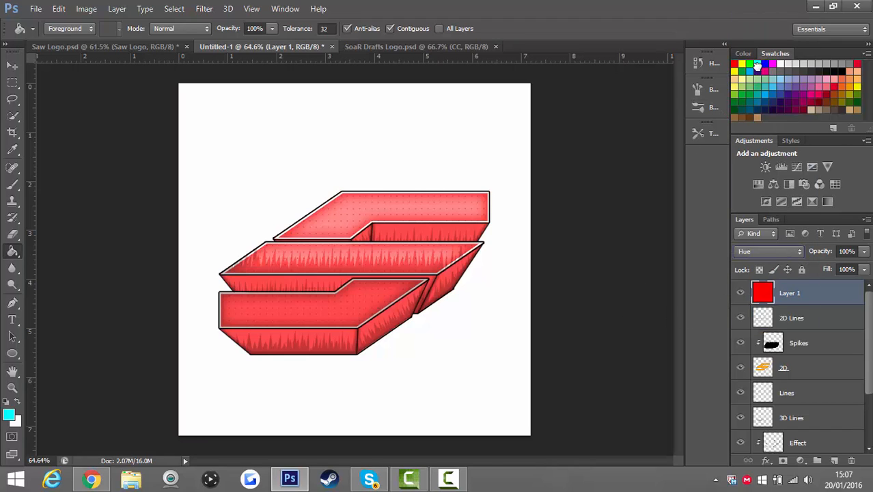
click(530, 218)
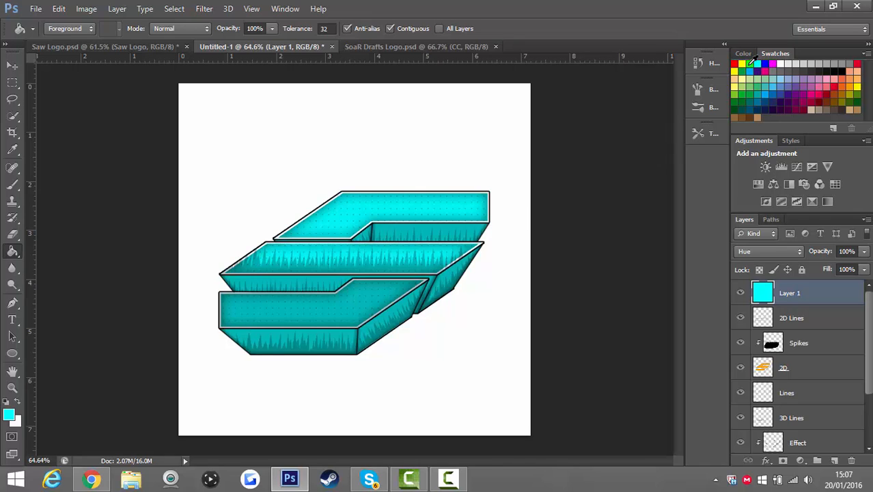
click(472, 214)
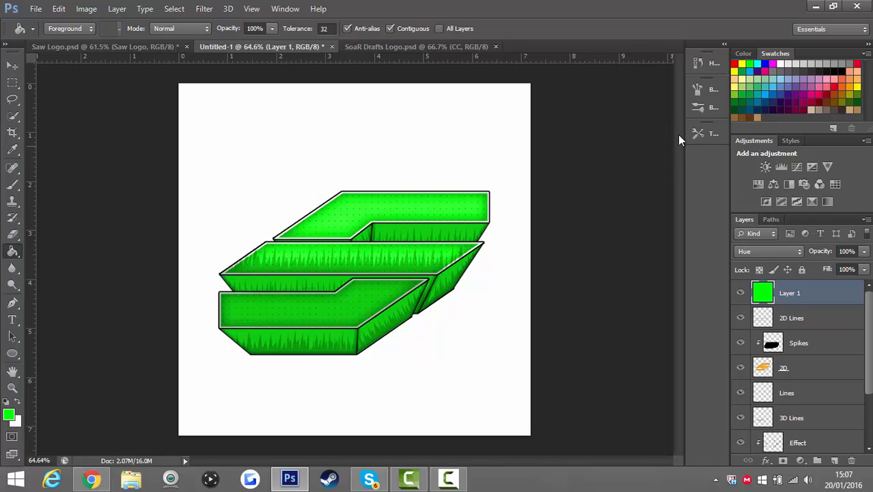
click(758, 71)
click(431, 236)
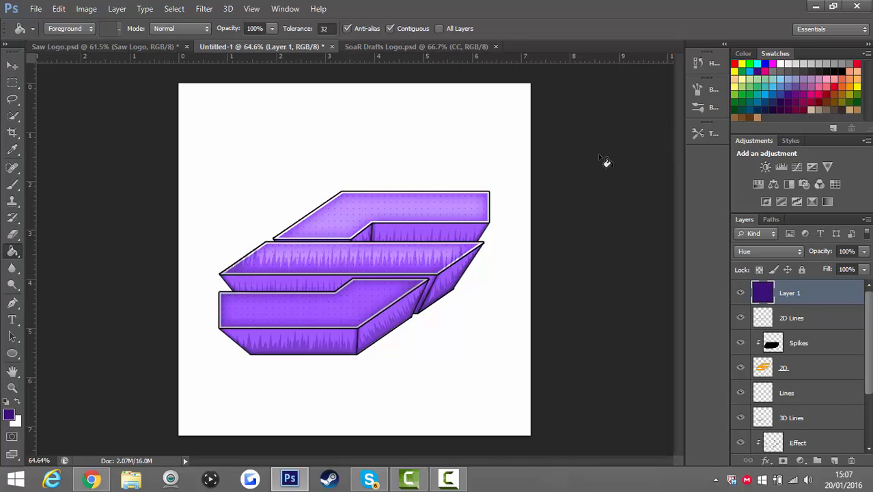
click(774, 92)
click(412, 233)
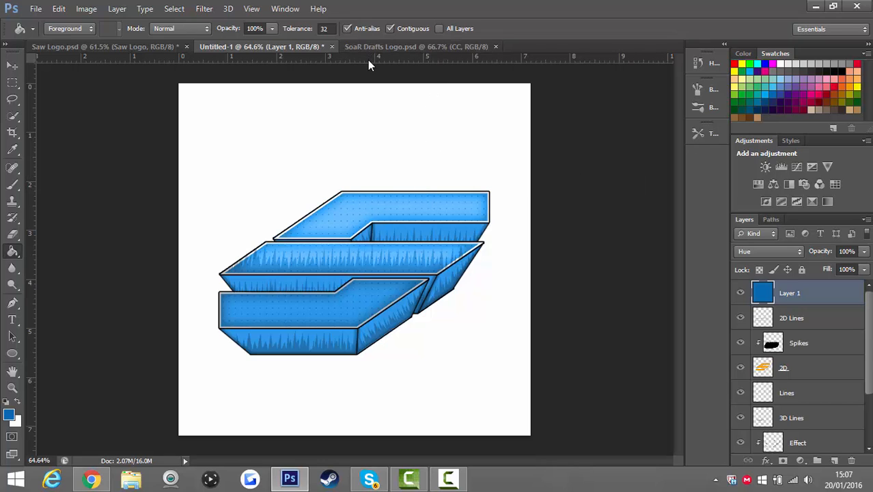
Step: Examine the coloured lettering and logo in SoaR Drafts Logo.psd up close and return to the Untitled-1 document
click(381, 47)
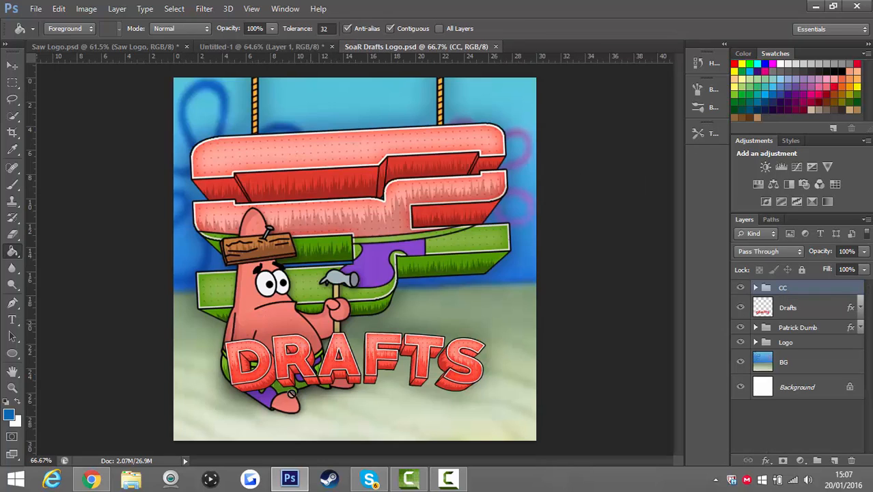
click(12, 387)
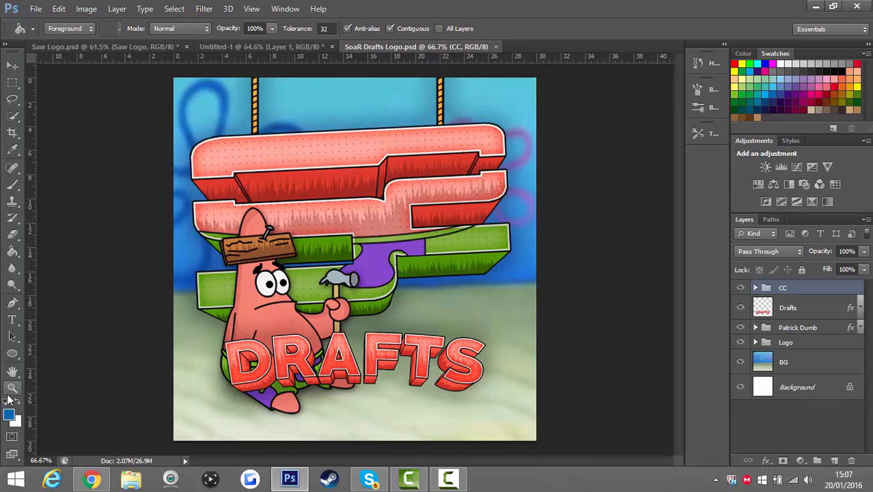
click(380, 384)
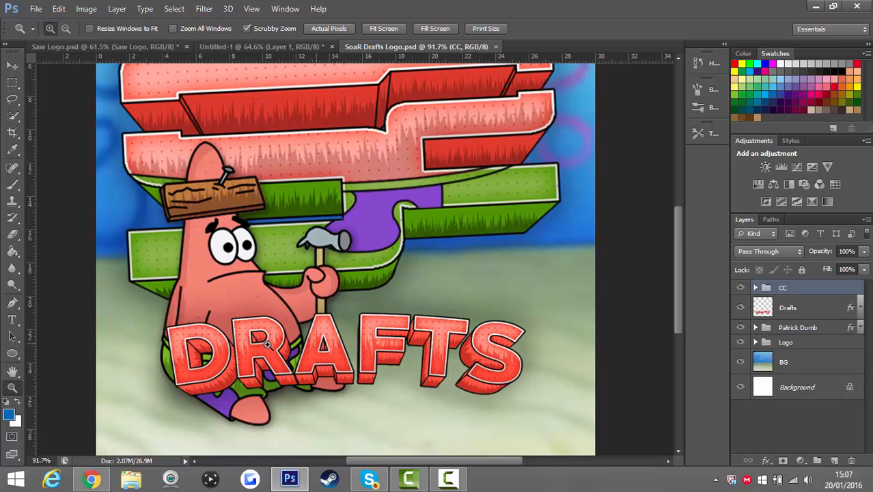
drag(378, 328, 346, 327)
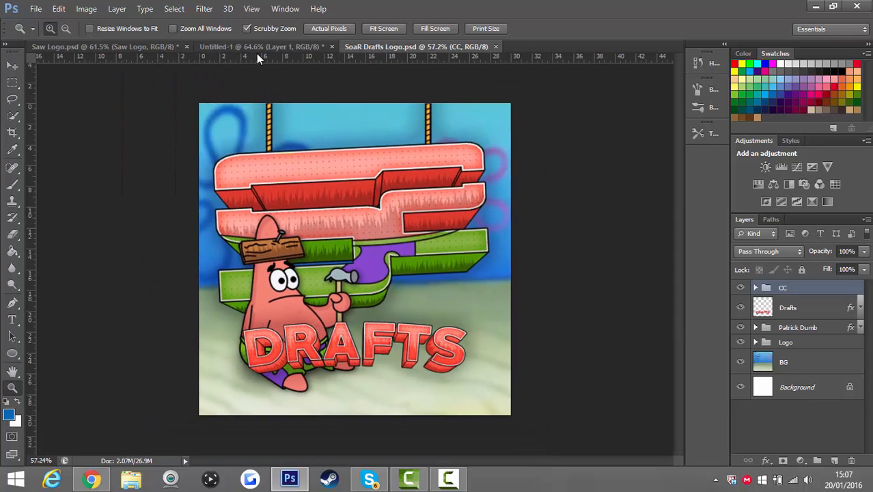
click(255, 47)
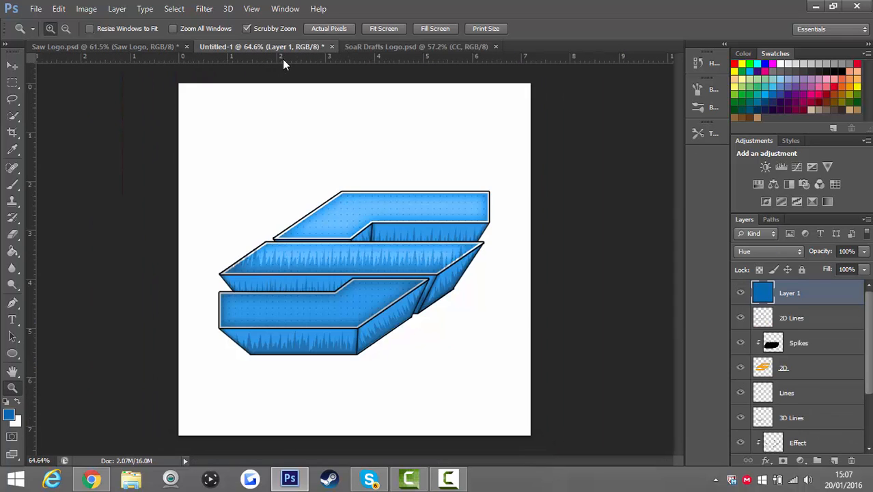